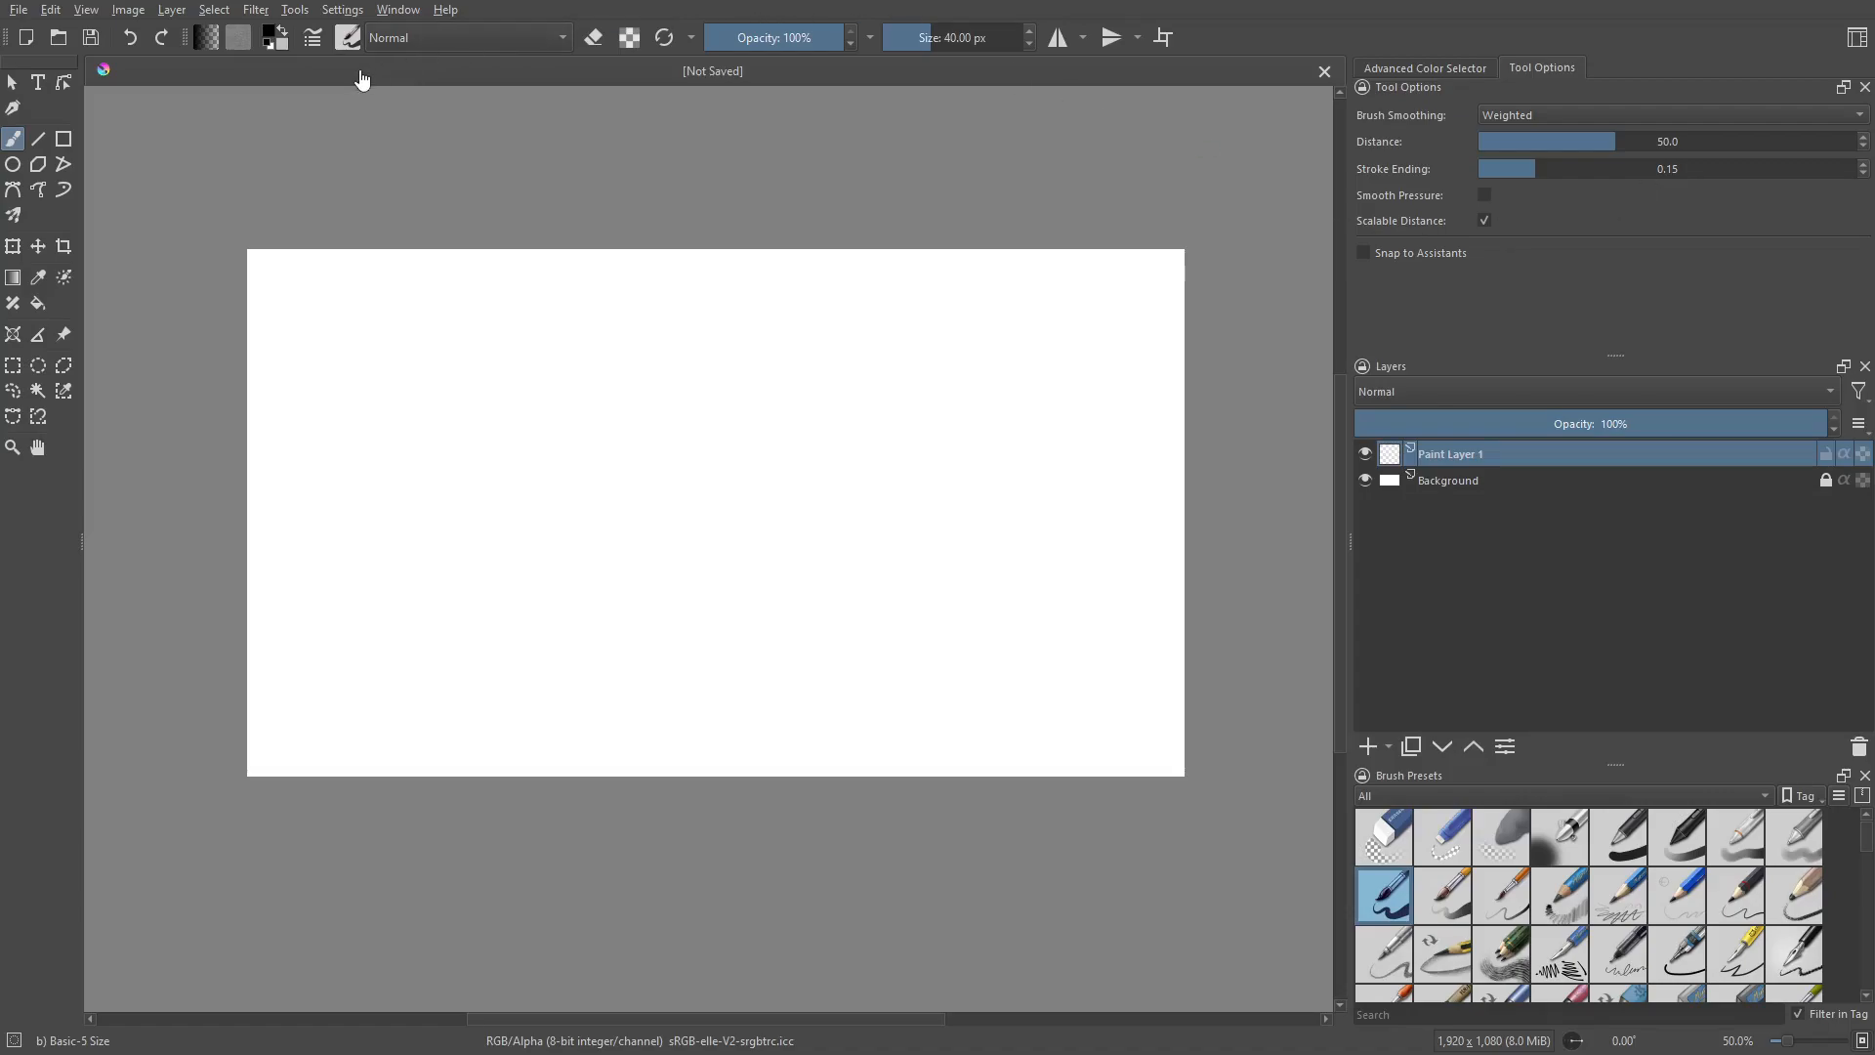
# Switch the interface to the Animation workspace.
pyautogui.click(1856, 41)
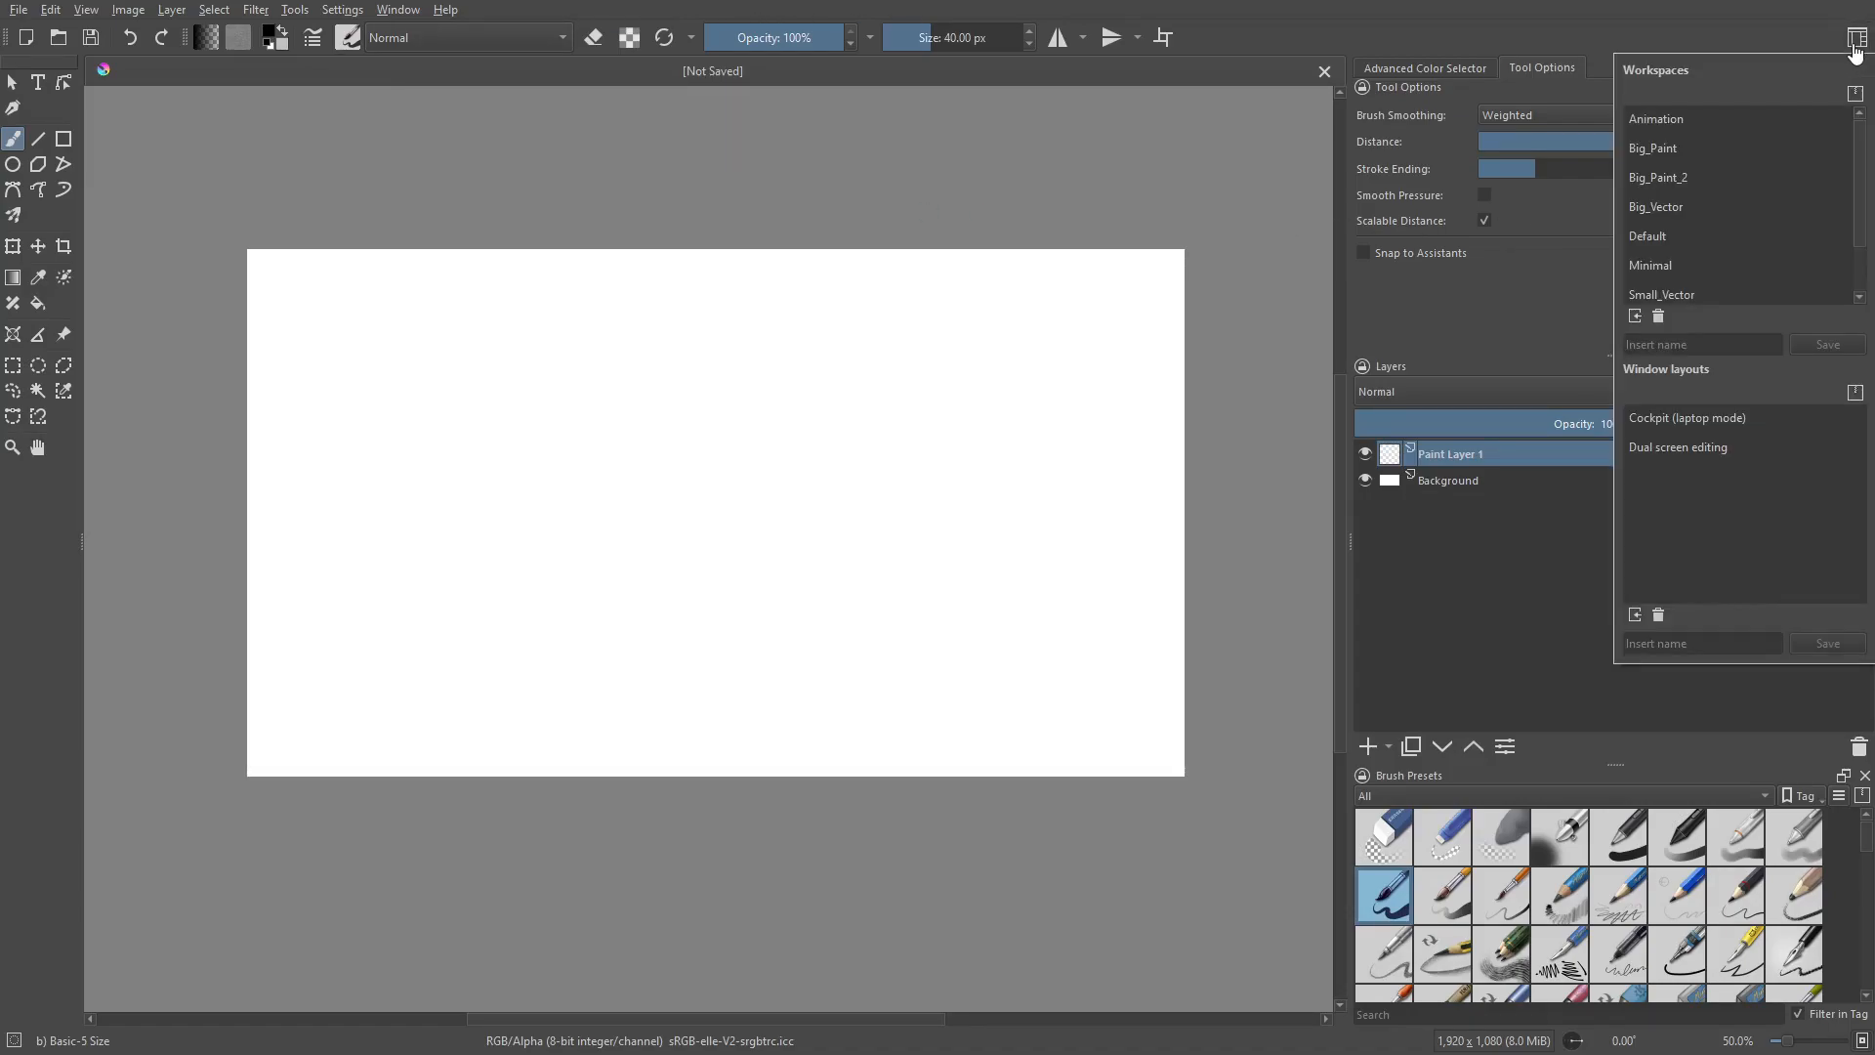
pyautogui.scroll(-1, 1813, 135)
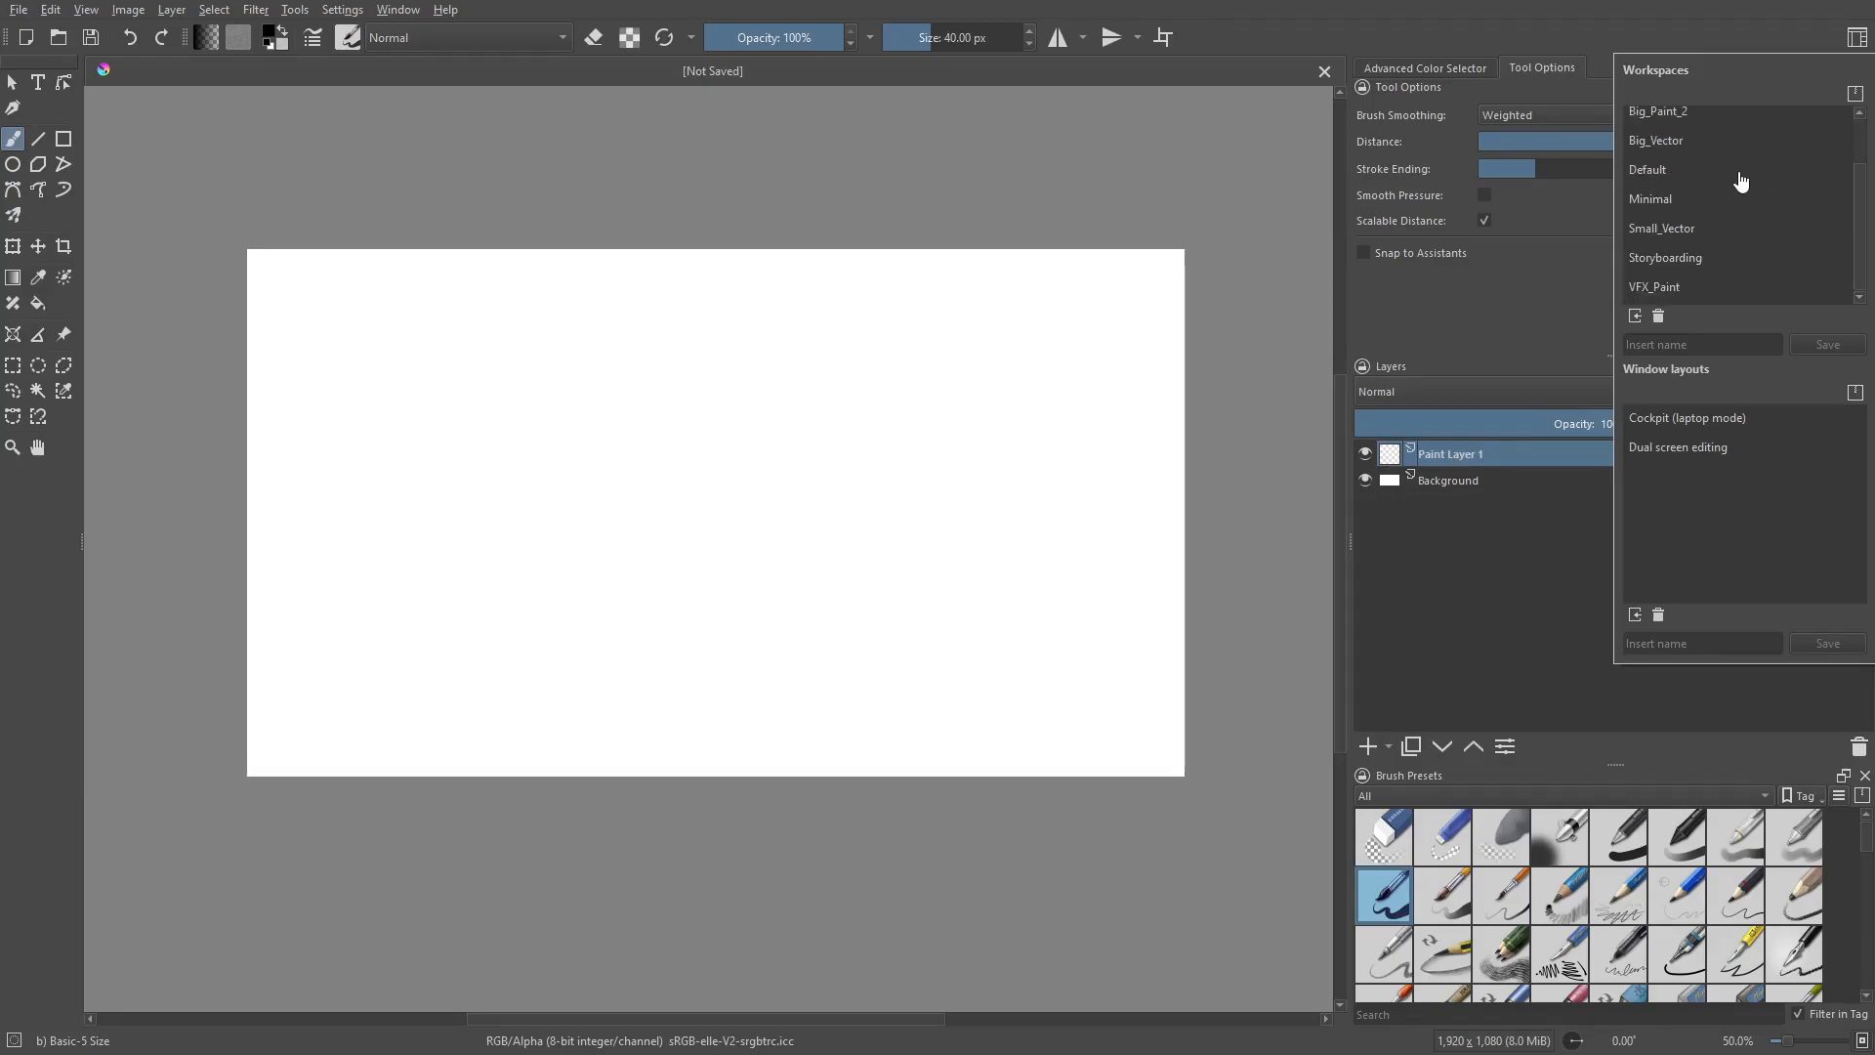
pyautogui.moveTo(1739, 181)
pyautogui.scroll(1, 1733, 189)
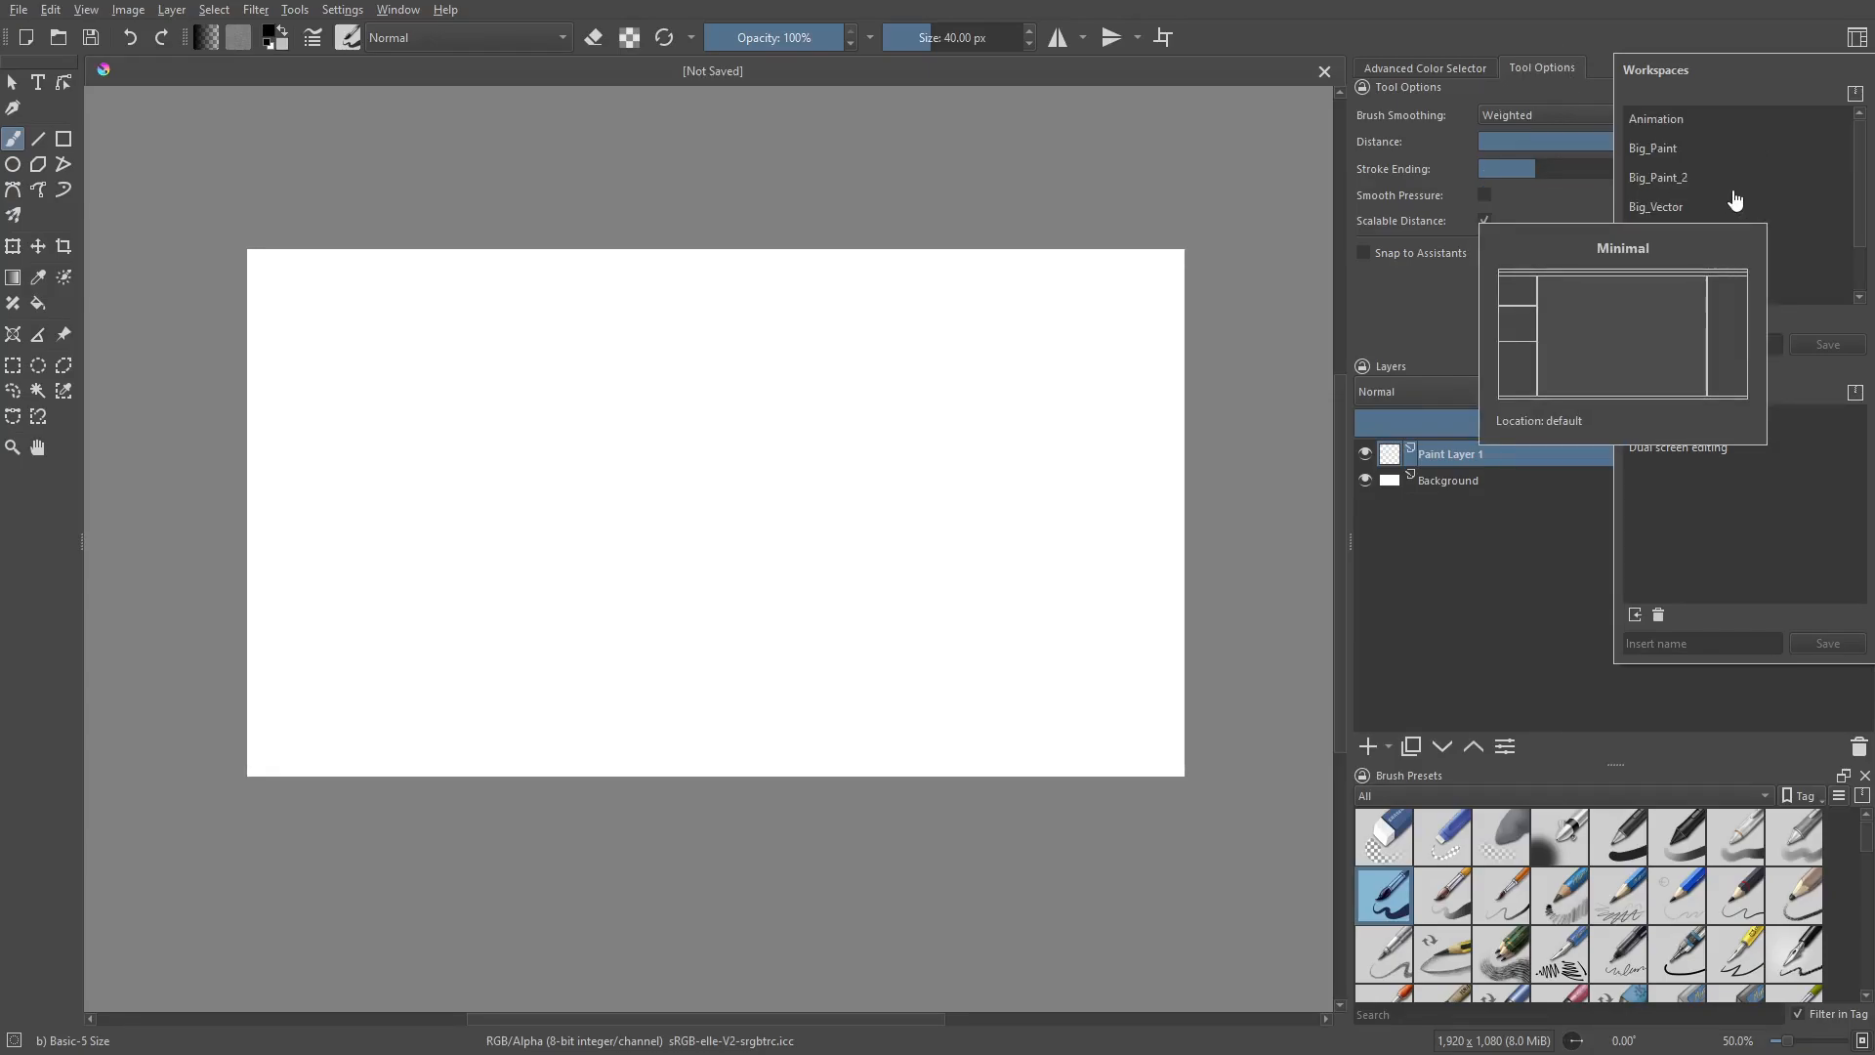
pyautogui.click(1678, 127)
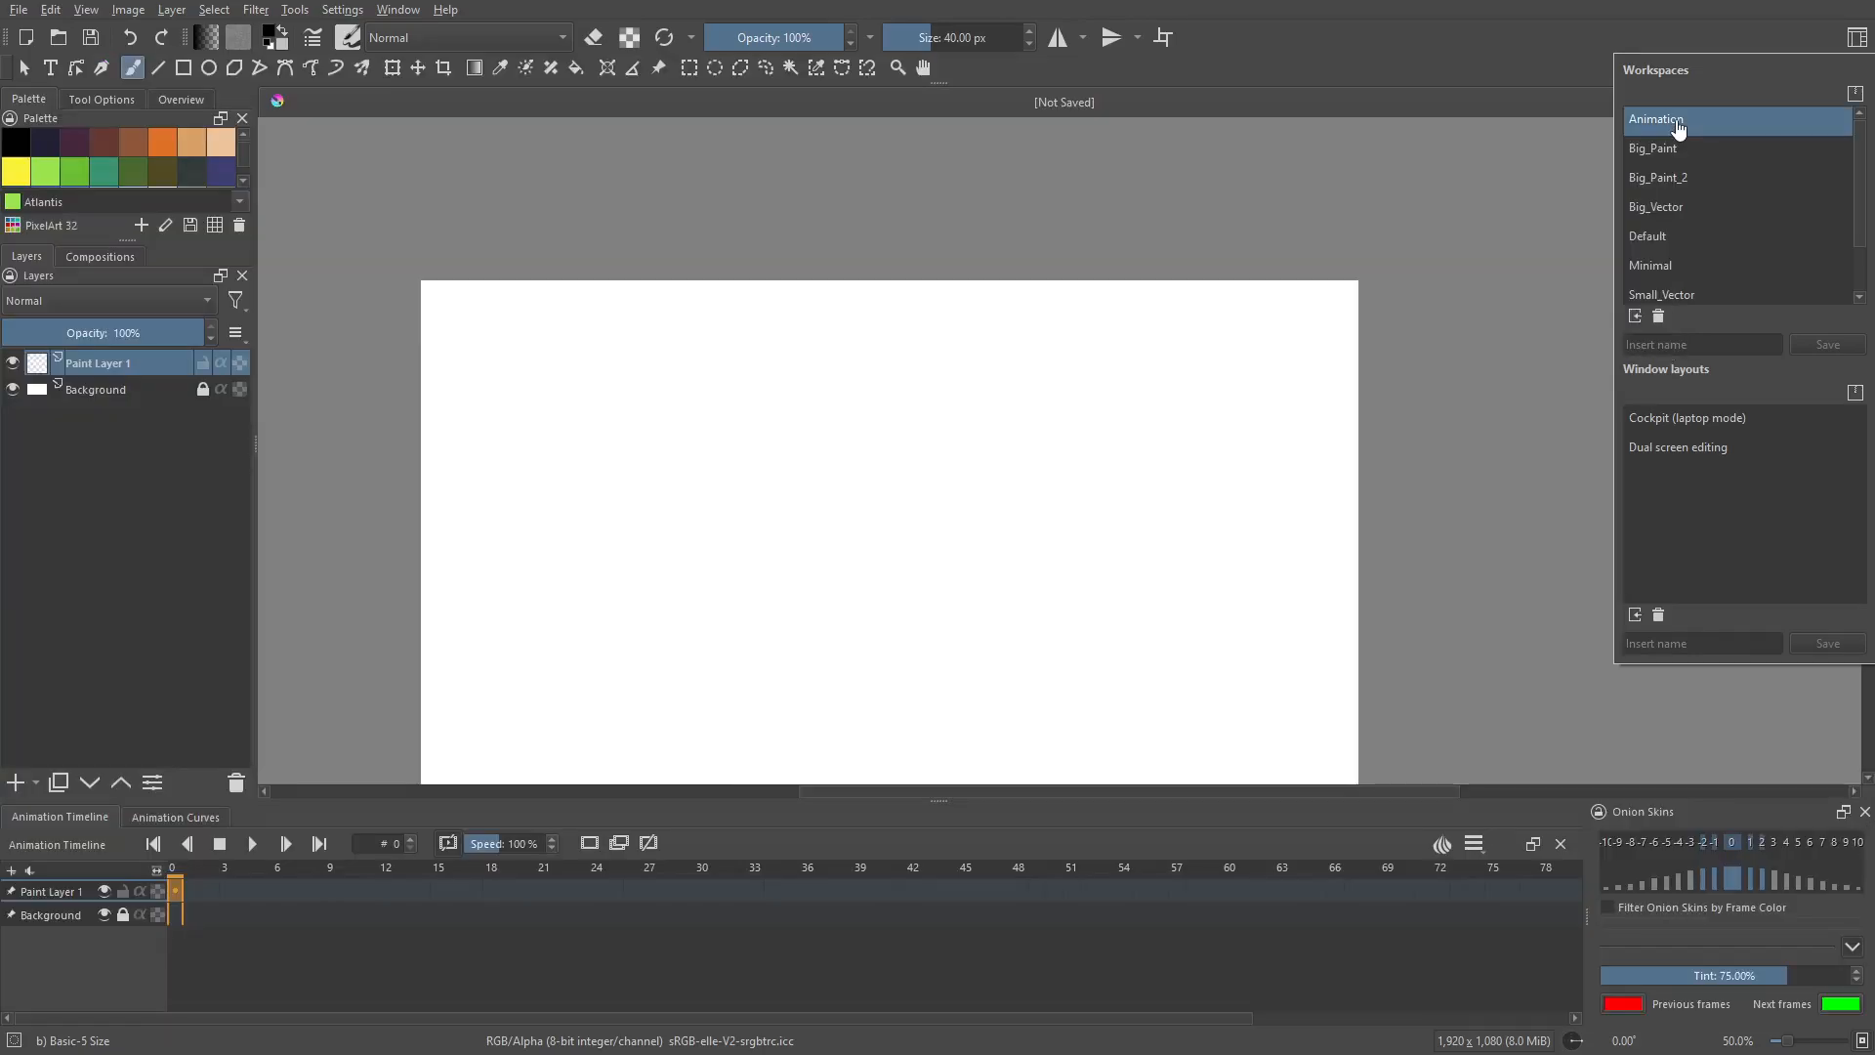
pyautogui.click(527, 199)
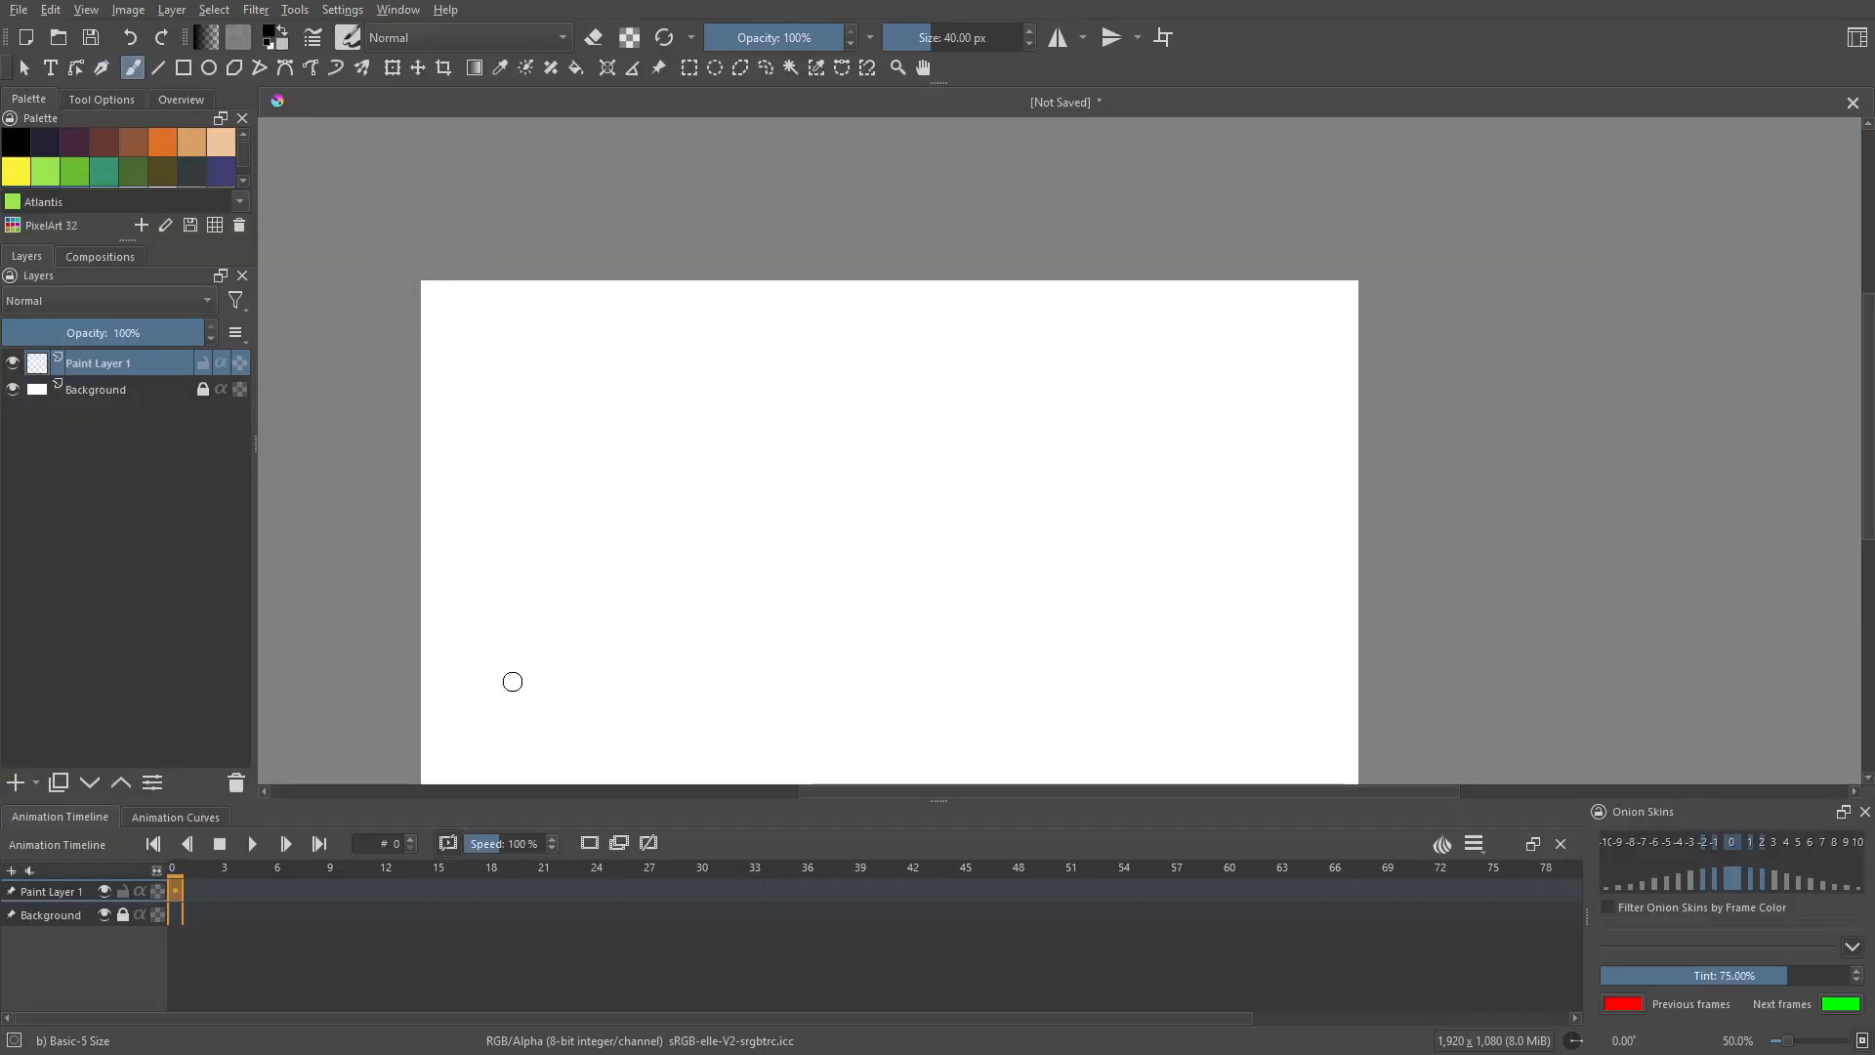
# Enlarge the Palette docker until all rows of its colour swatches fit.
pyautogui.moveTo(1338, 335); pyautogui.dragTo(1424, 344)
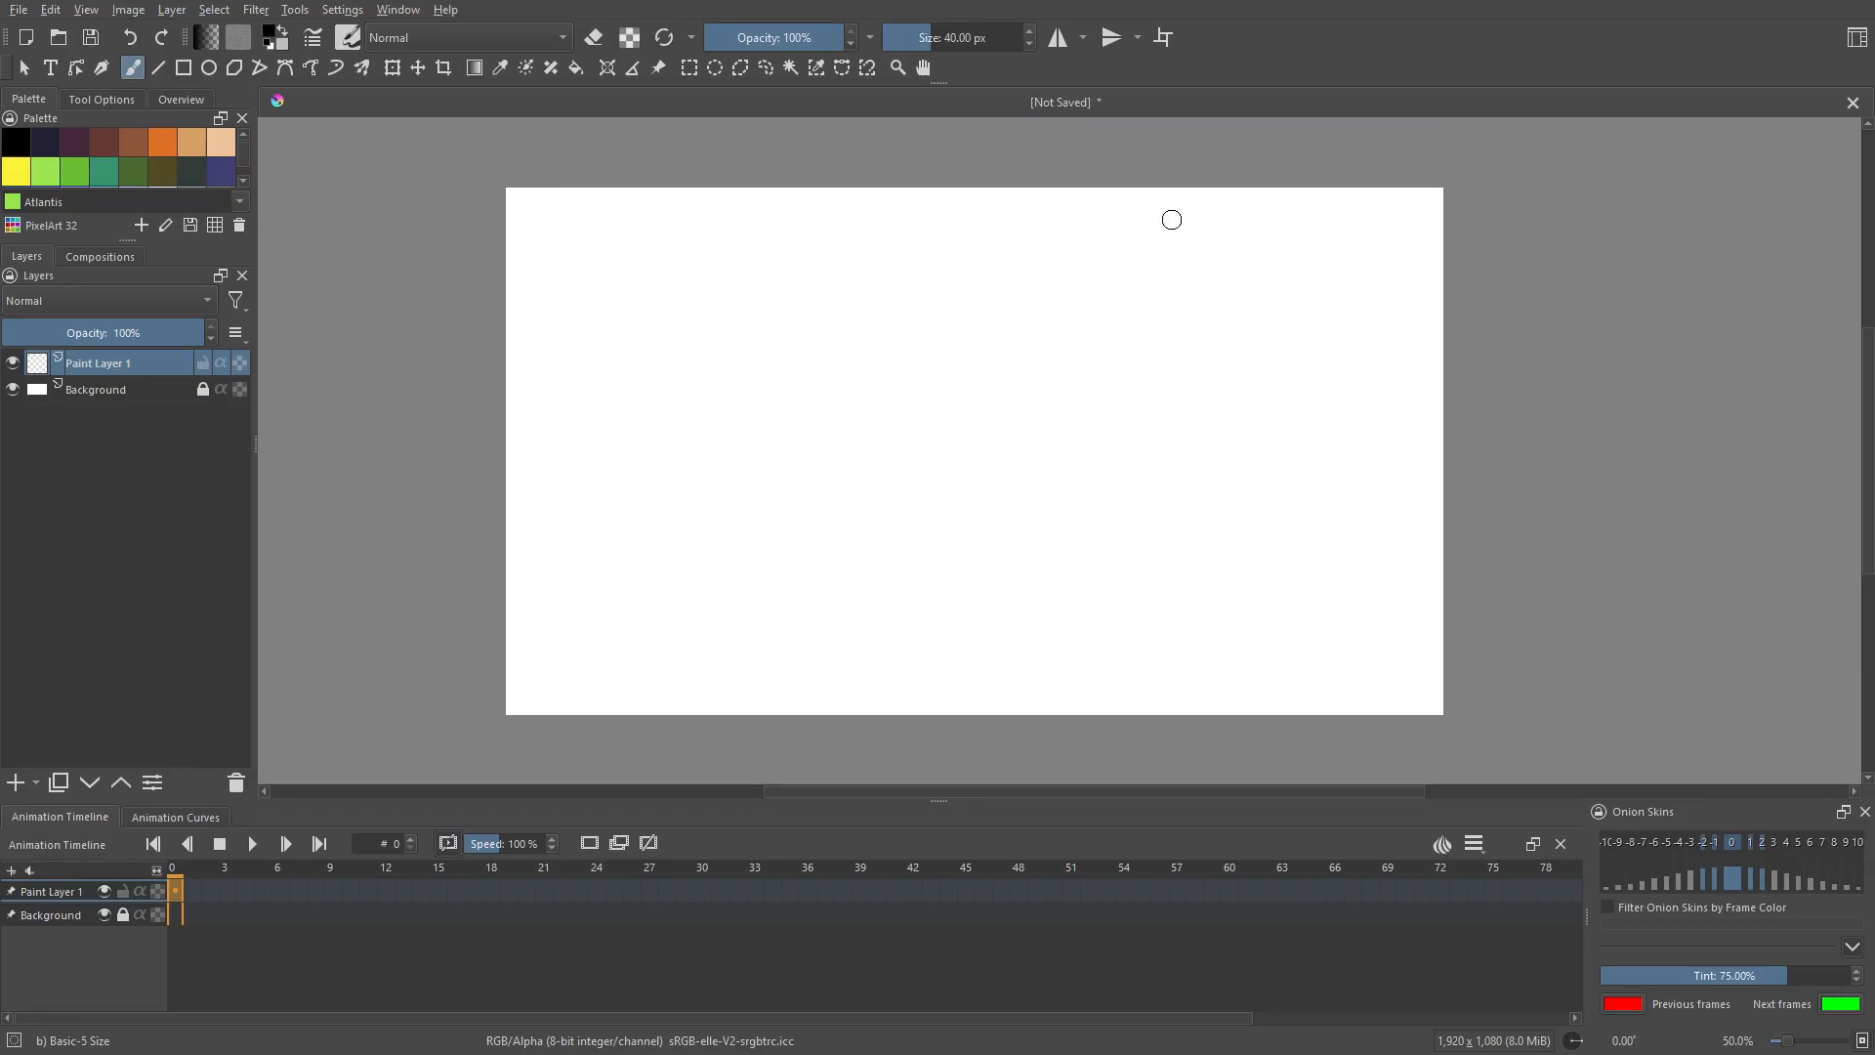
pyautogui.moveTo(1576, 306); pyautogui.dragTo(1619, 293)
pyautogui.moveTo(130, 241); pyautogui.dragTo(127, 333)
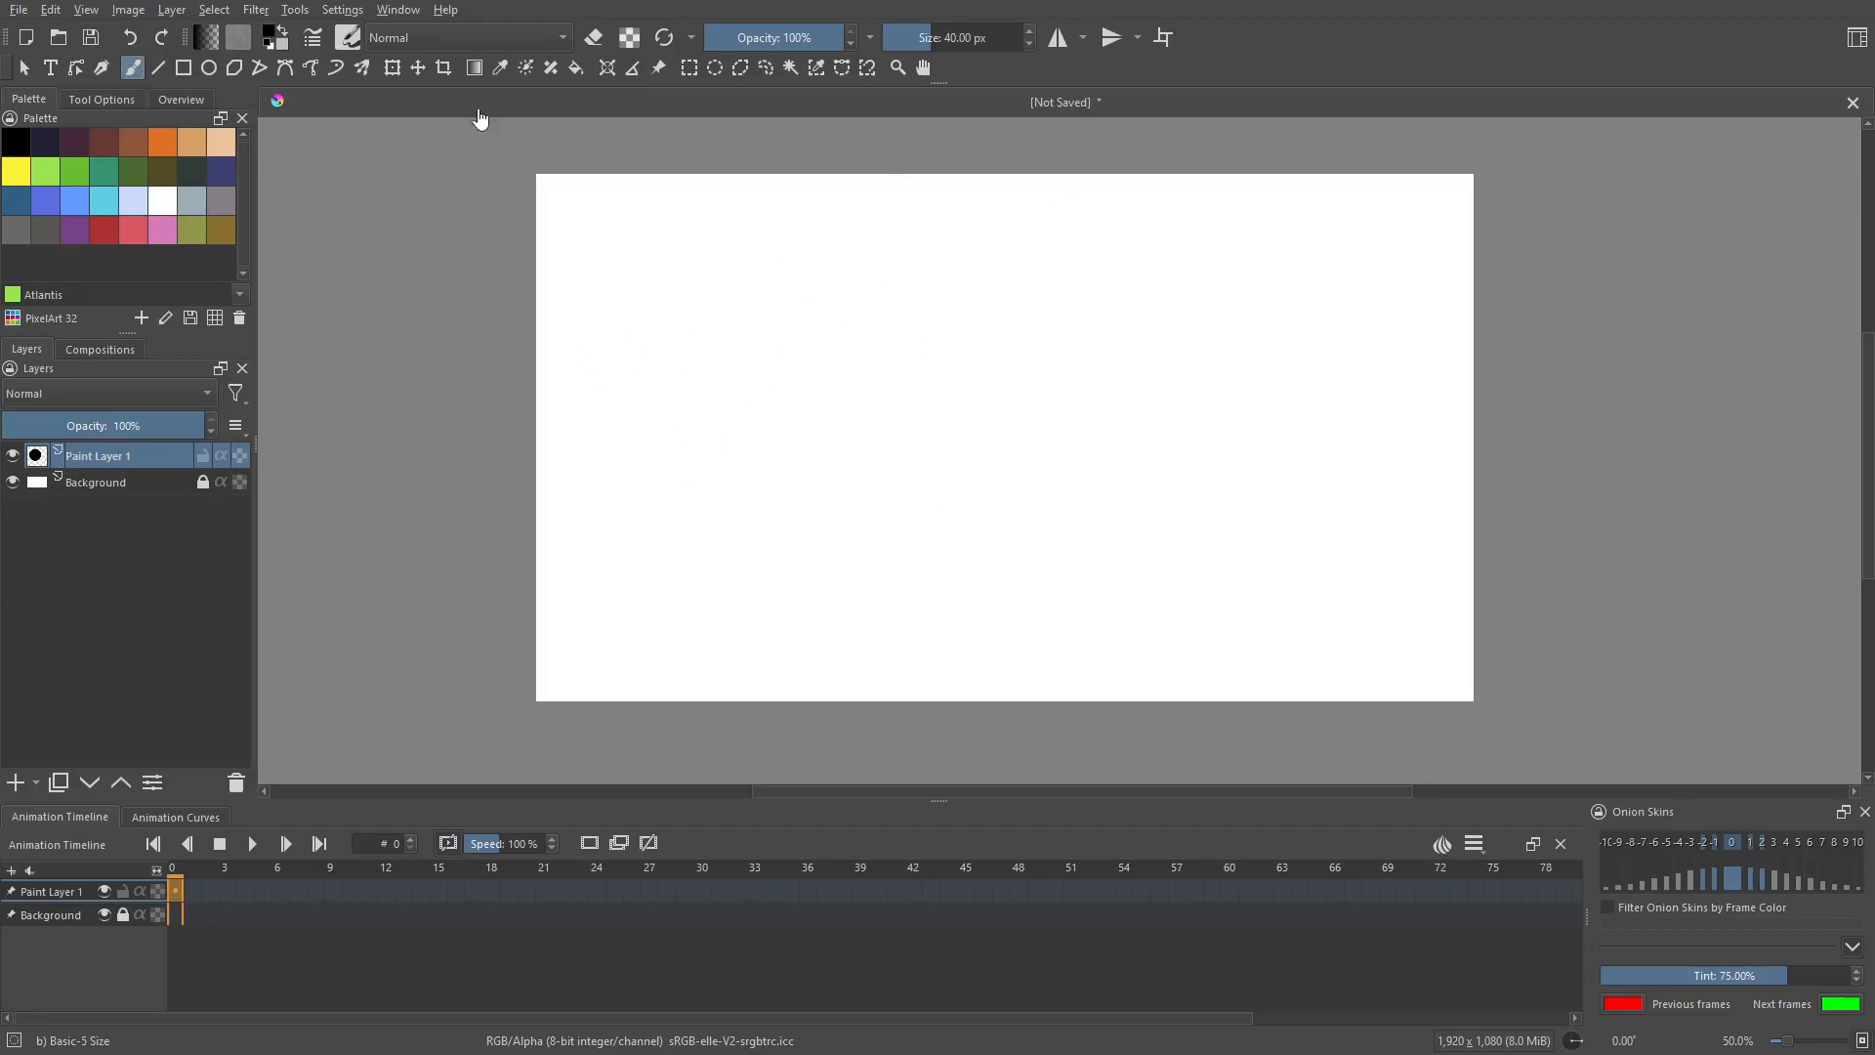
# Set the brush size to 10 px and choose black from the palette as the painting colour.
pyautogui.click(945, 40)
pyautogui.rightClick(944, 40)
pyautogui.write('10')
pyautogui.press('Return')
pyautogui.click(16, 143)
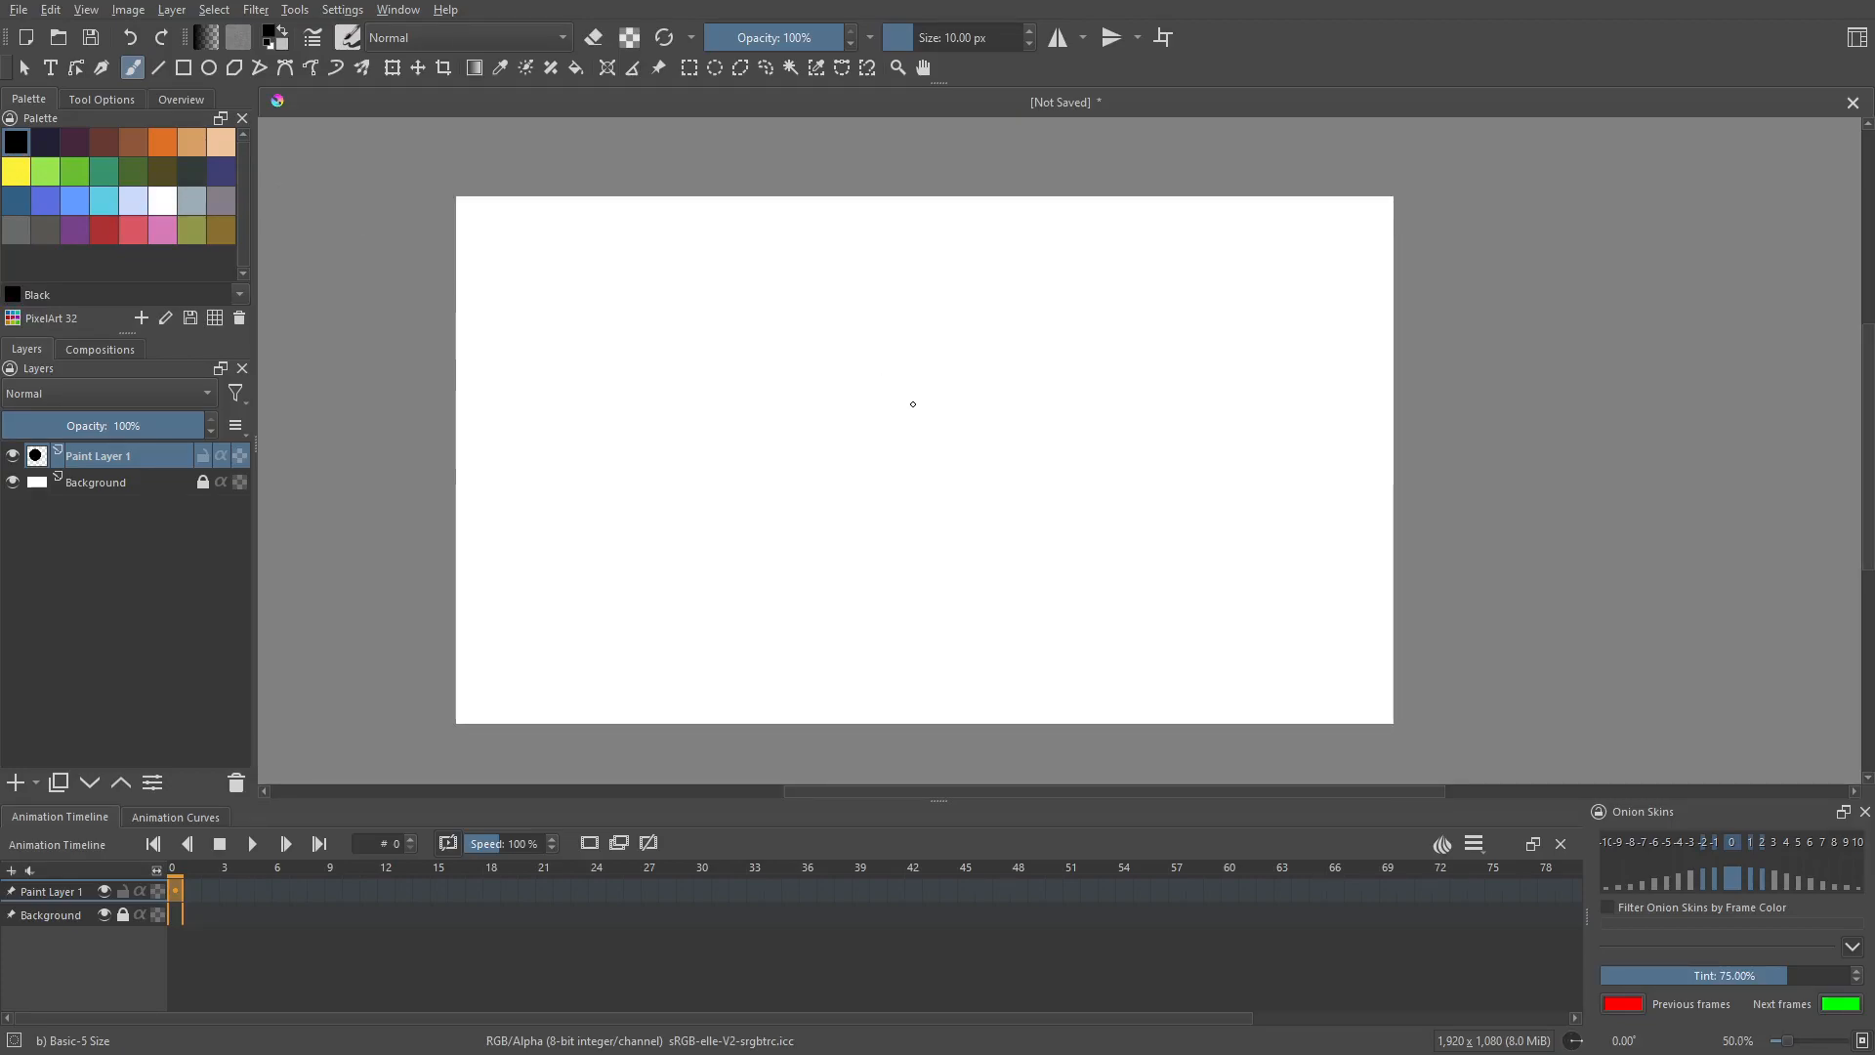
# Try a freehand circle outline with the brush on the canvas and undo it.
pyautogui.moveTo(694, 340)
pyautogui.mouseDown()
pyautogui.moveTo(643, 482)
pyautogui.moveTo(747, 492)
pyautogui.moveTo(769, 414)
pyautogui.moveTo(722, 346)
pyautogui.moveTo(677, 343)
pyautogui.moveTo(728, 312)
pyautogui.mouseUp()
pyautogui.scroll(2, 666, 344)
pyautogui.scroll(-3, 666, 344)
pyautogui.scroll(1, 666, 344)
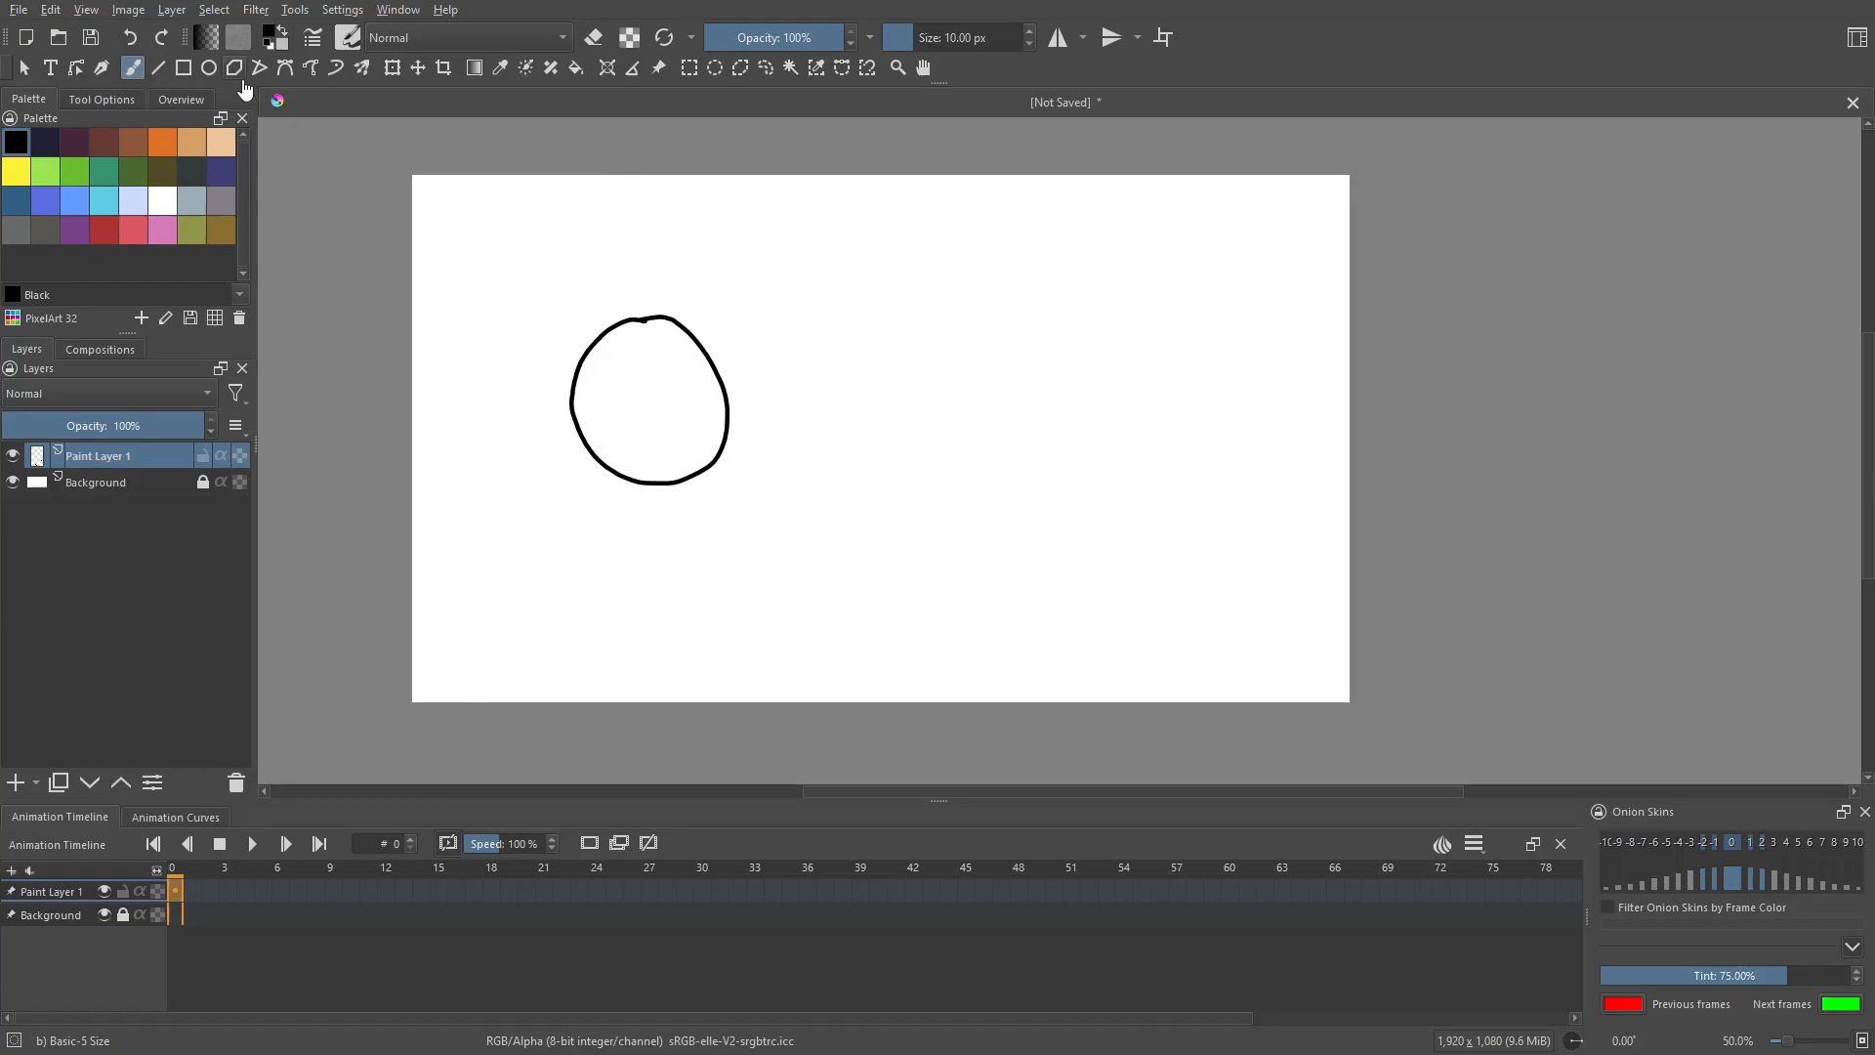
pyautogui.hotkey('ctrl', 'z')
# Draw a black circle outline about 474 px in diameter on Paint Layer 1 with the Ellipse tool.
pyautogui.click(208, 67)
pyautogui.moveTo(520, 306)
pyautogui.mouseDown()
pyautogui.moveTo(683, 500)
pyautogui.moveTo(753, 540)
pyautogui.mouseUp()
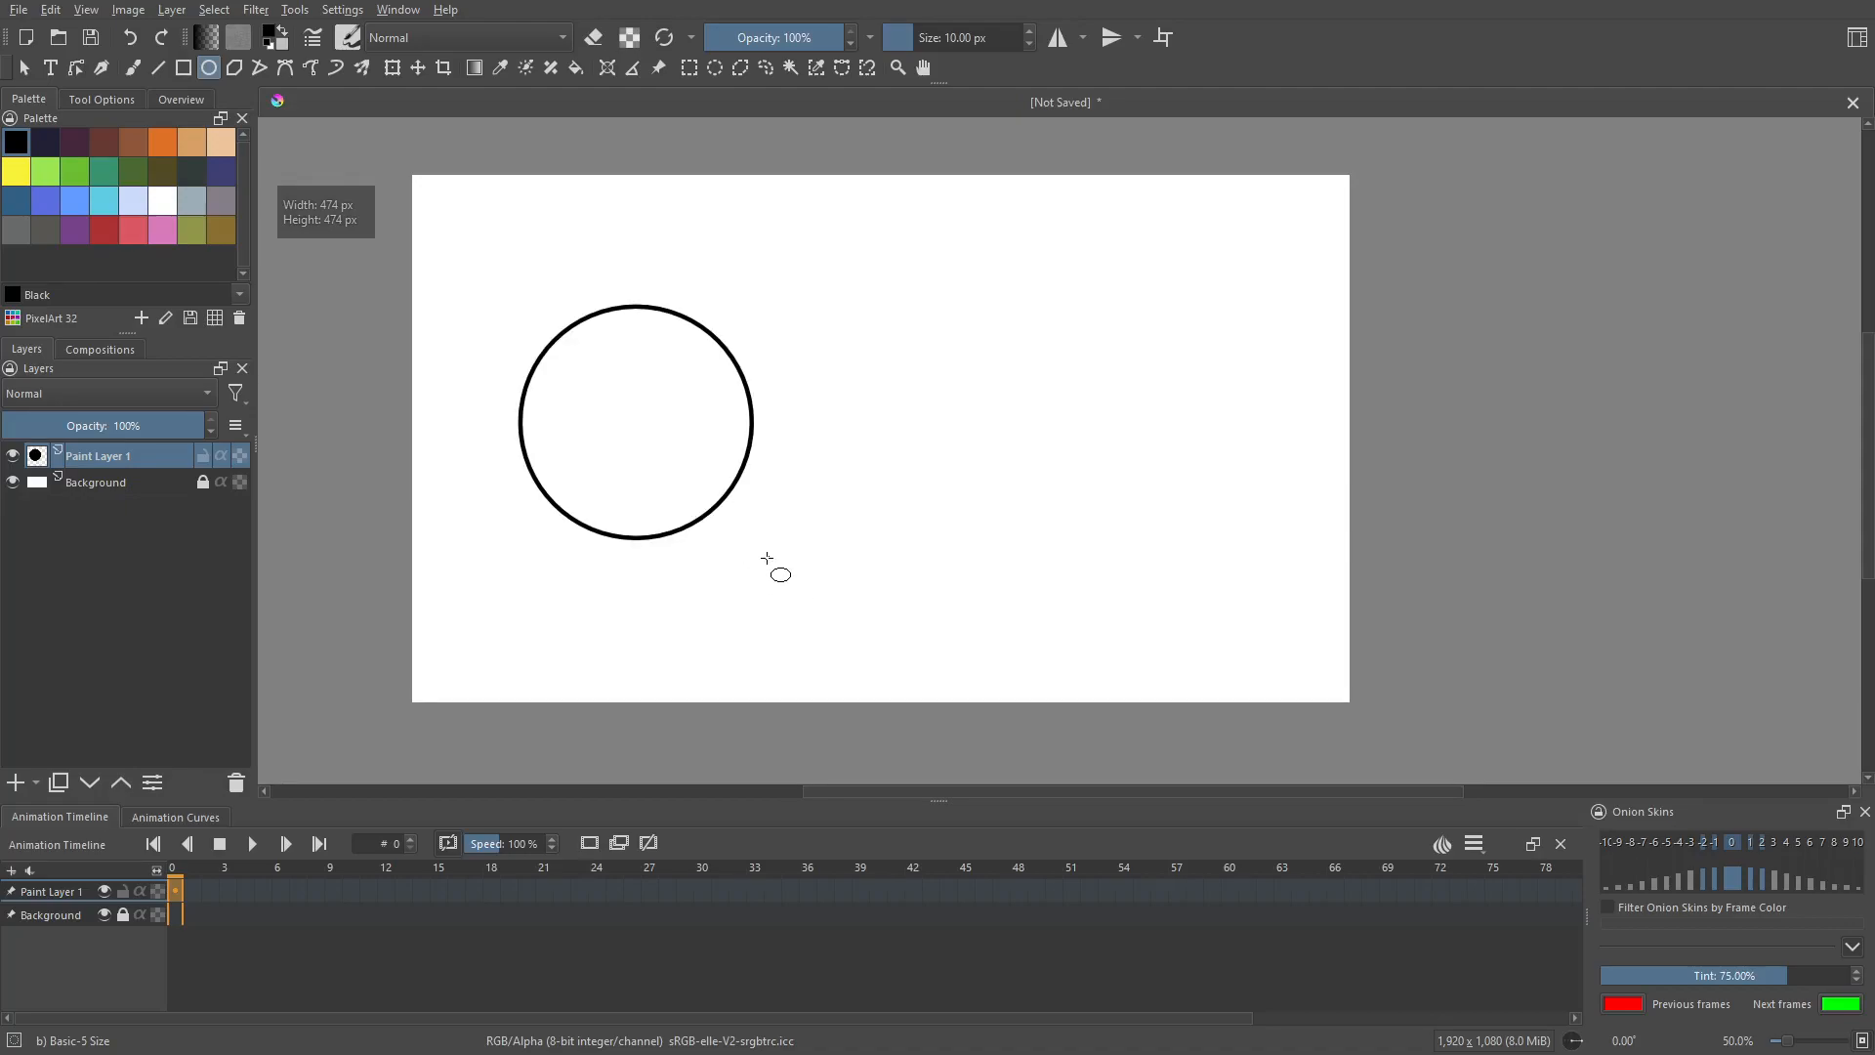
pyautogui.scroll(2, 640, 431)
pyautogui.moveTo(978, 420); pyautogui.dragTo(1034, 414)
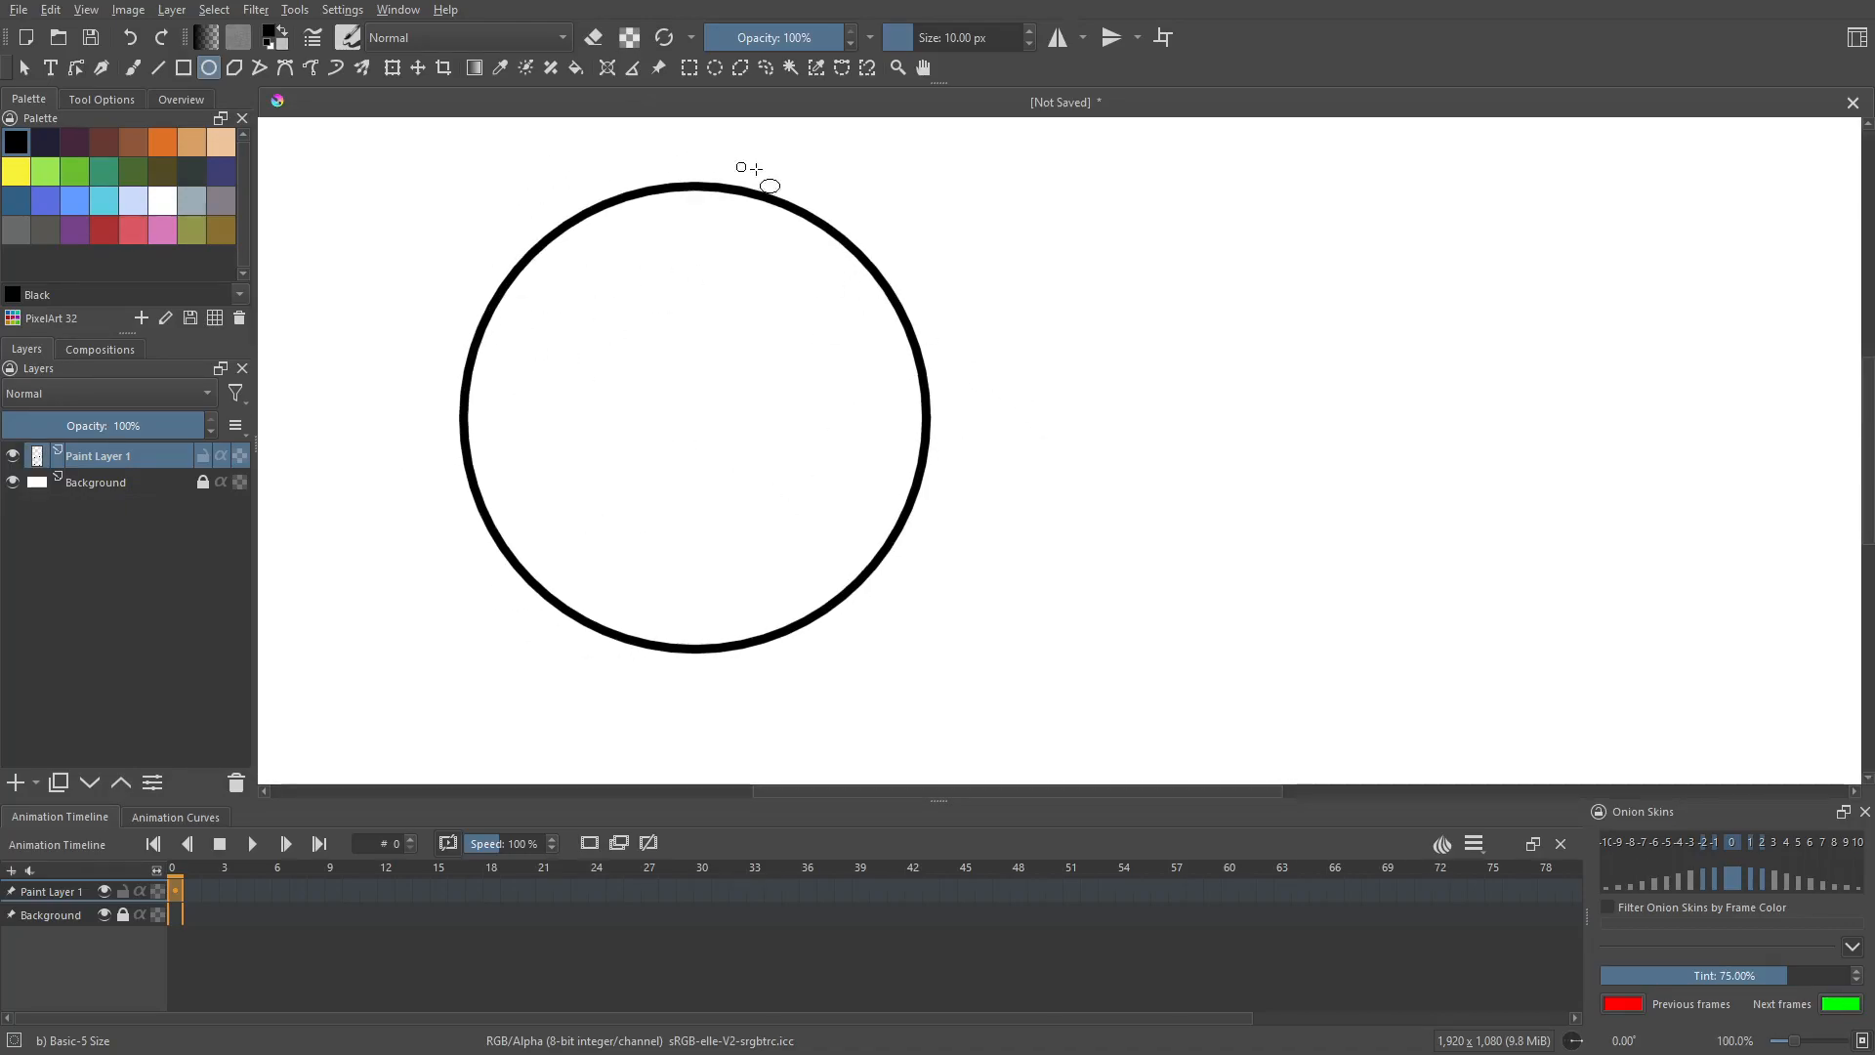
# Create a duplicate frame at frame 0 of Paint Layer 1 to turn the circle drawing into a keyframe.
pyautogui.rightClick(177, 895)
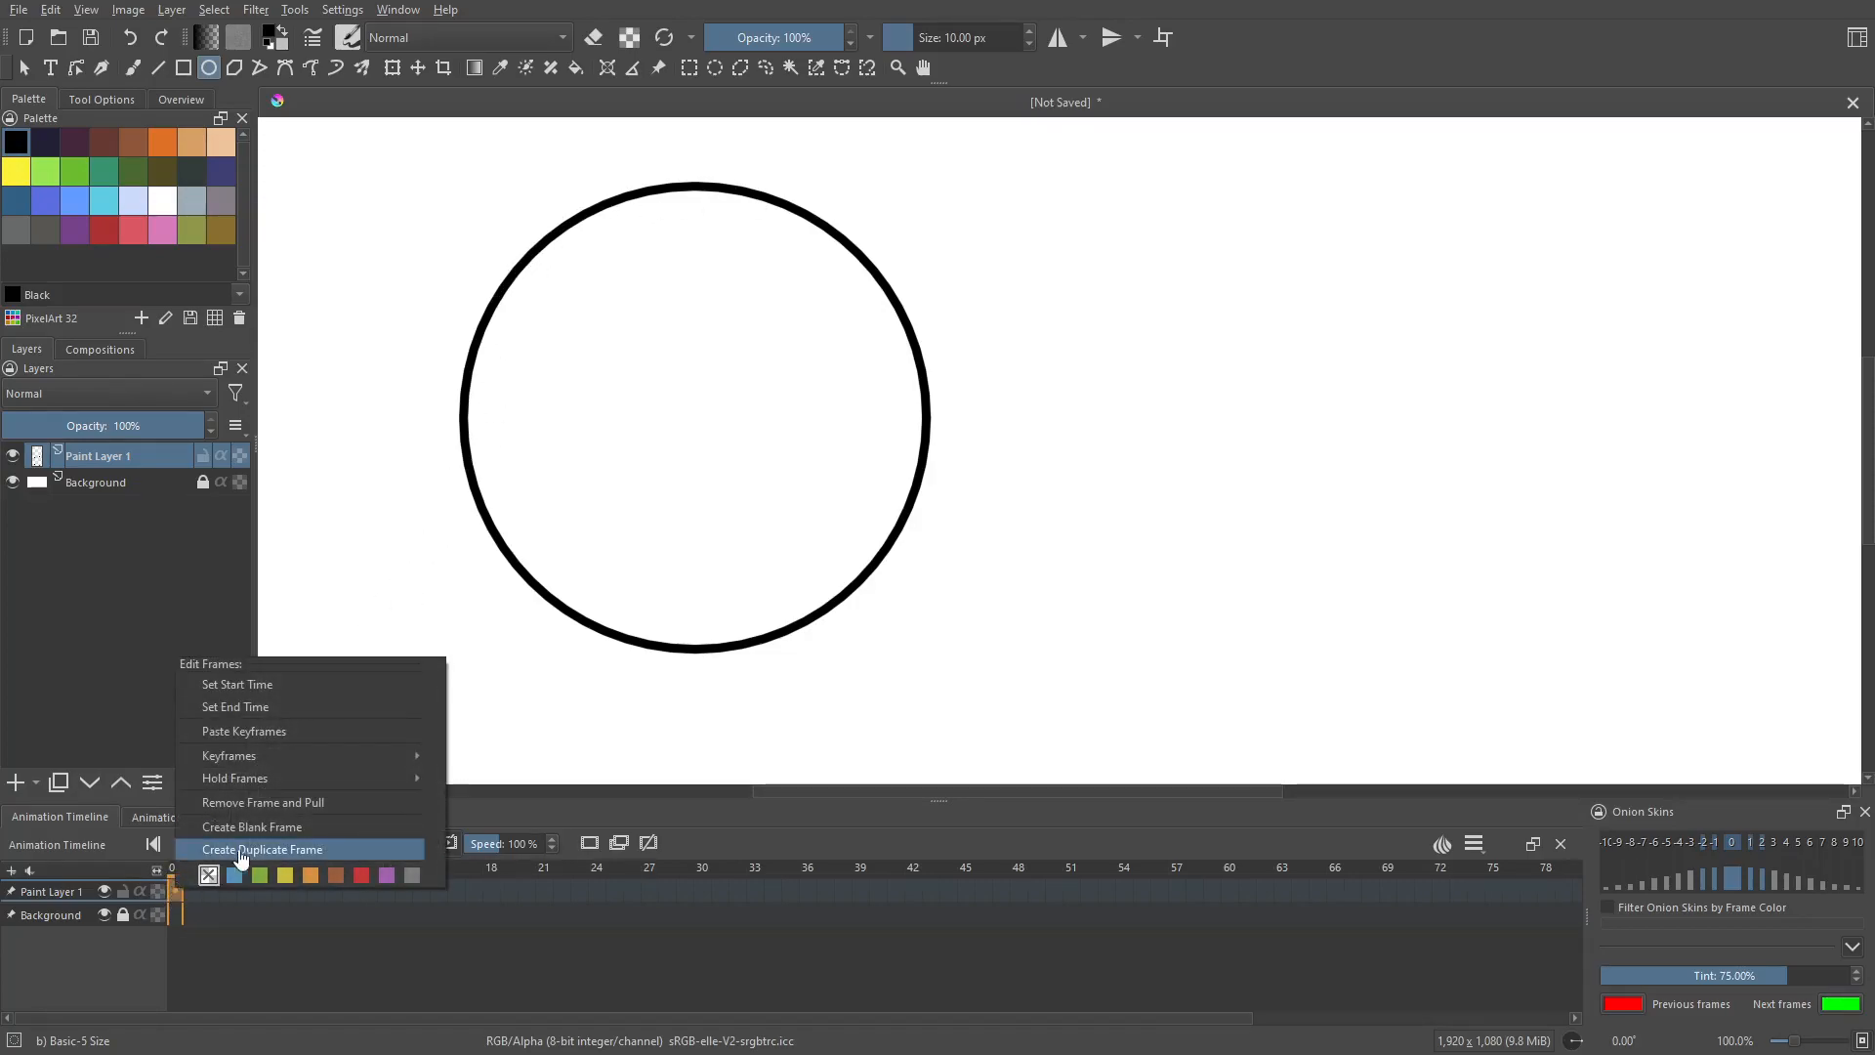
pyautogui.click(253, 852)
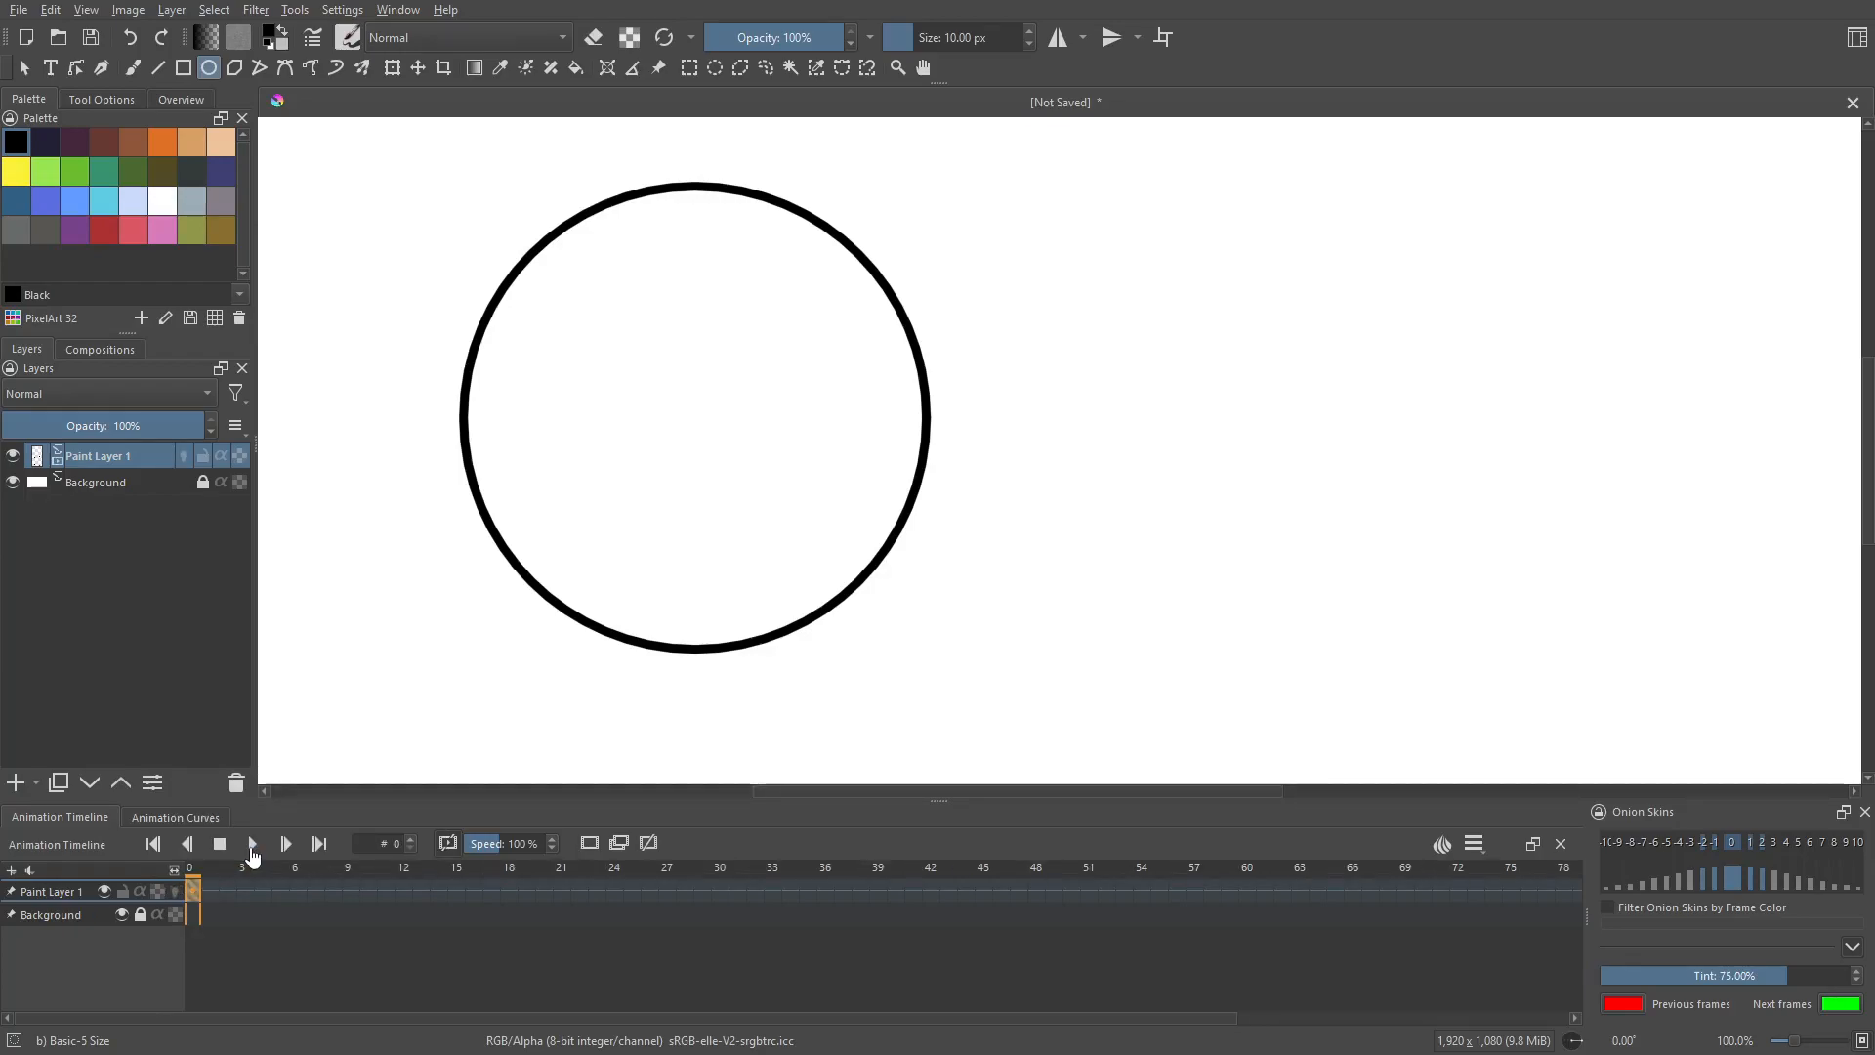
pyautogui.click(193, 892)
pyautogui.rightClick(198, 891)
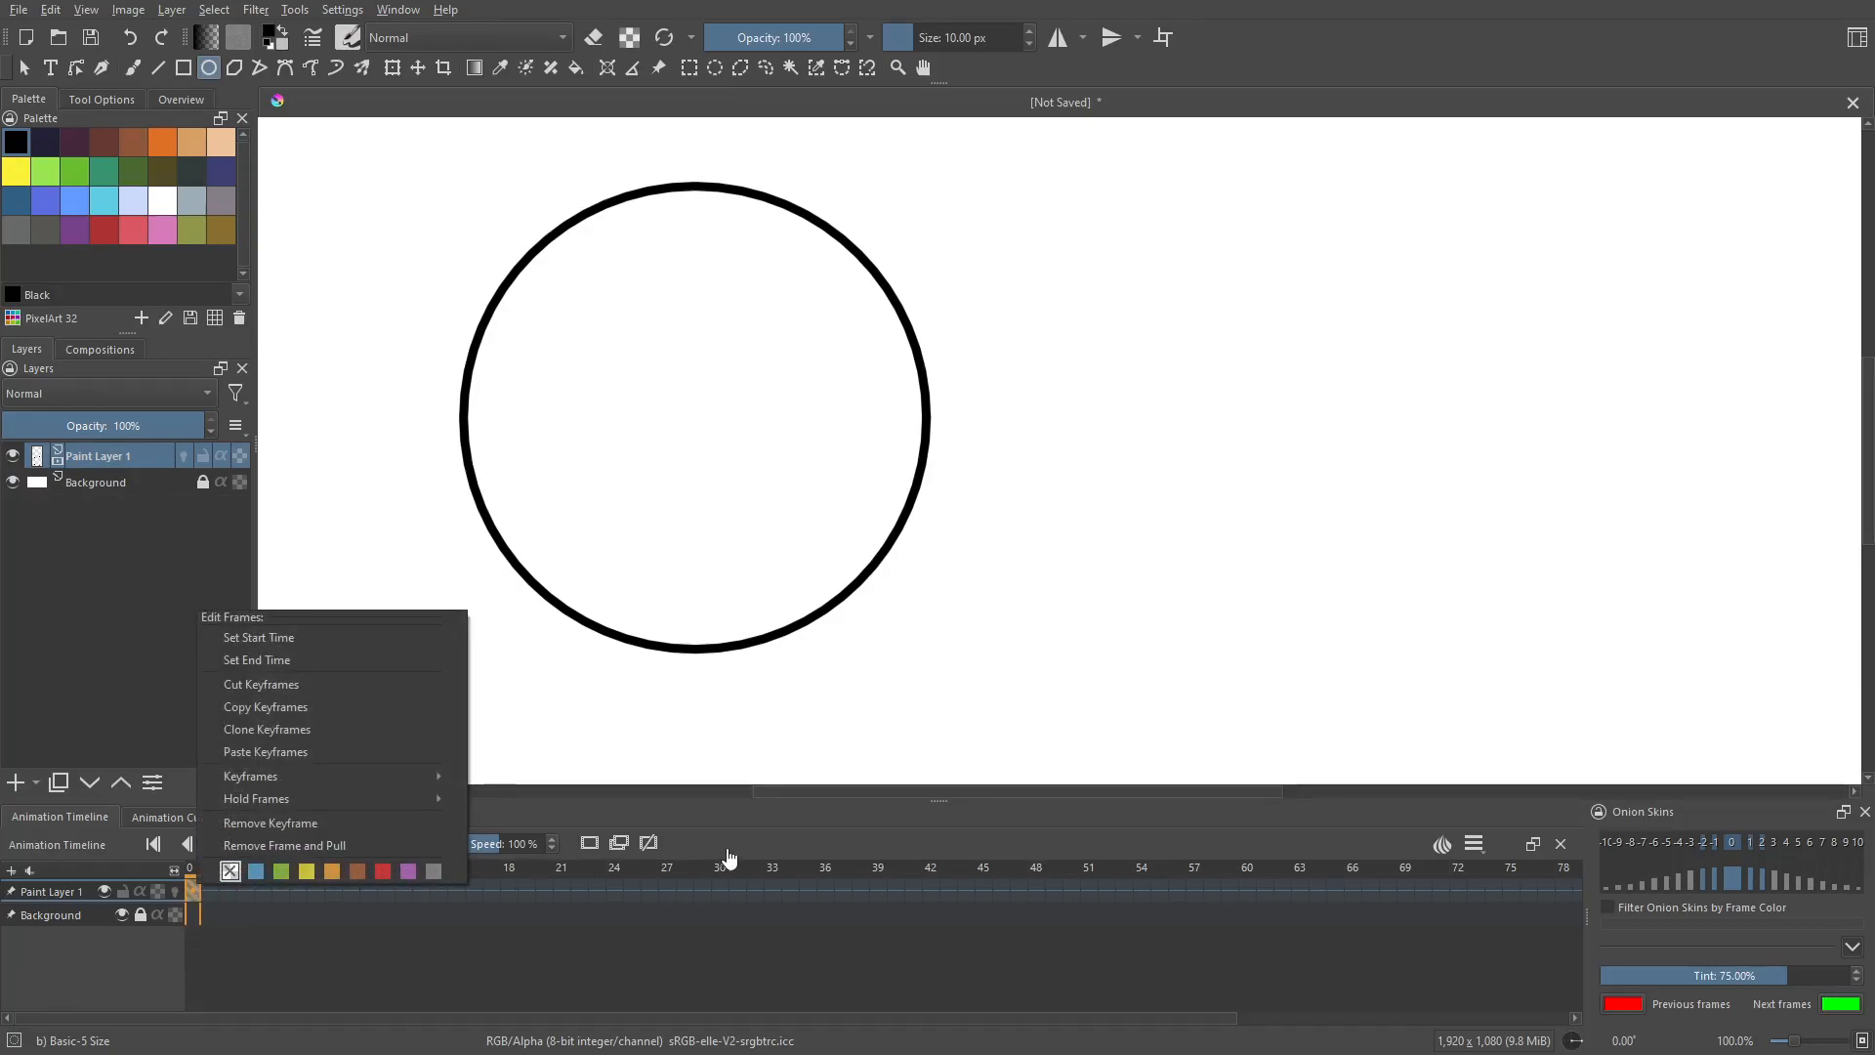
pyautogui.press('Escape')
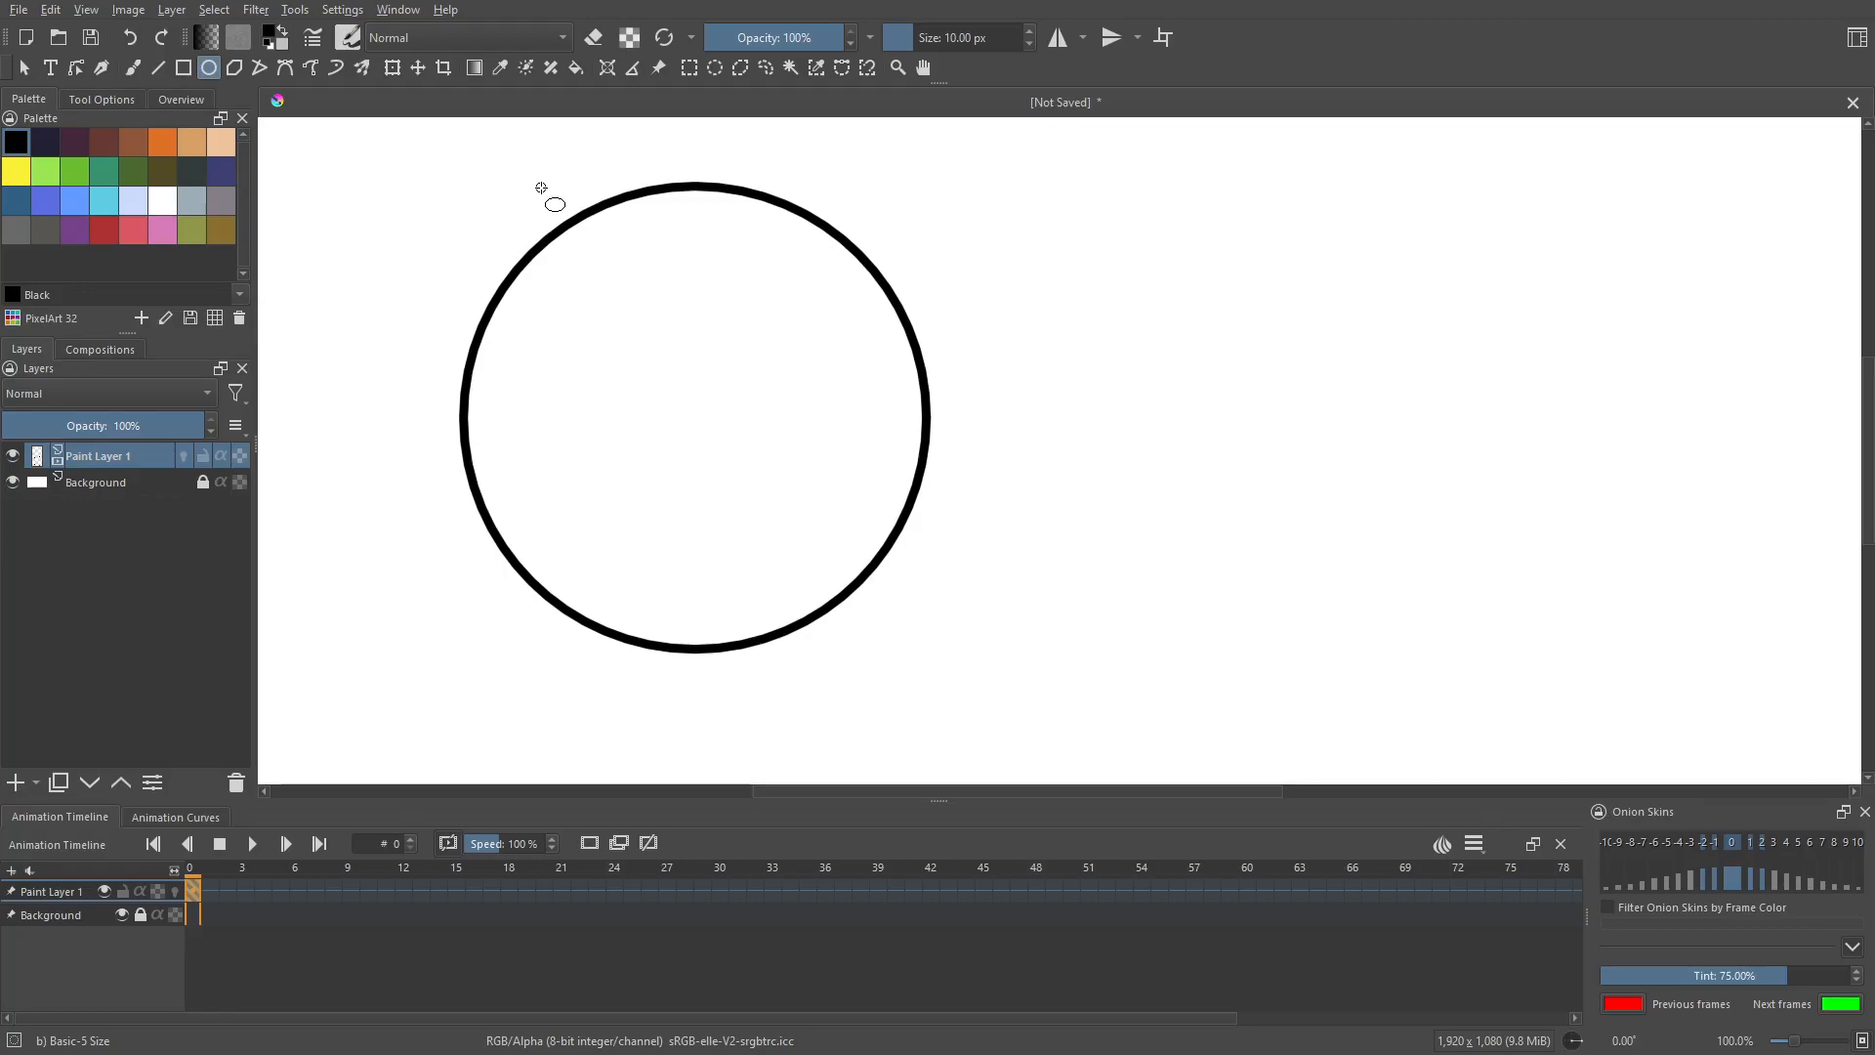
# Create a blank frame at frame 2 of Paint Layer 1.
pyautogui.click(212, 894)
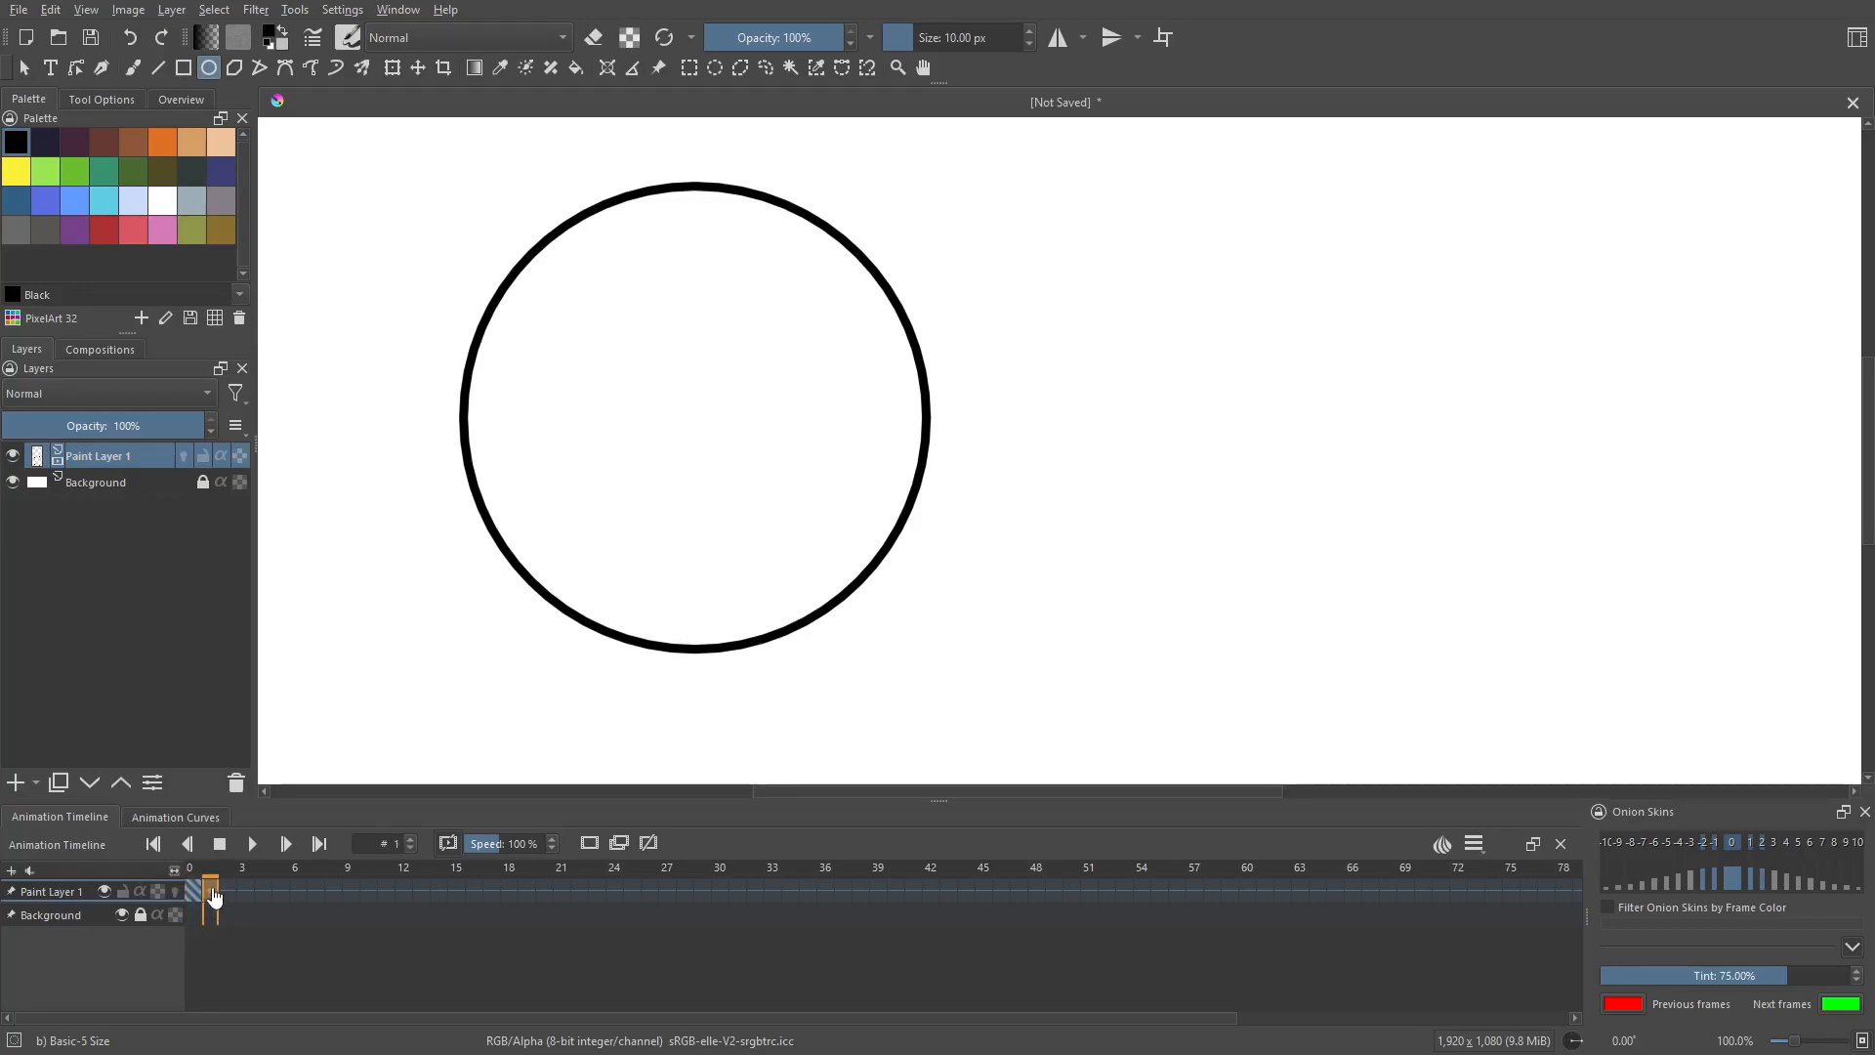
pyautogui.click(235, 895)
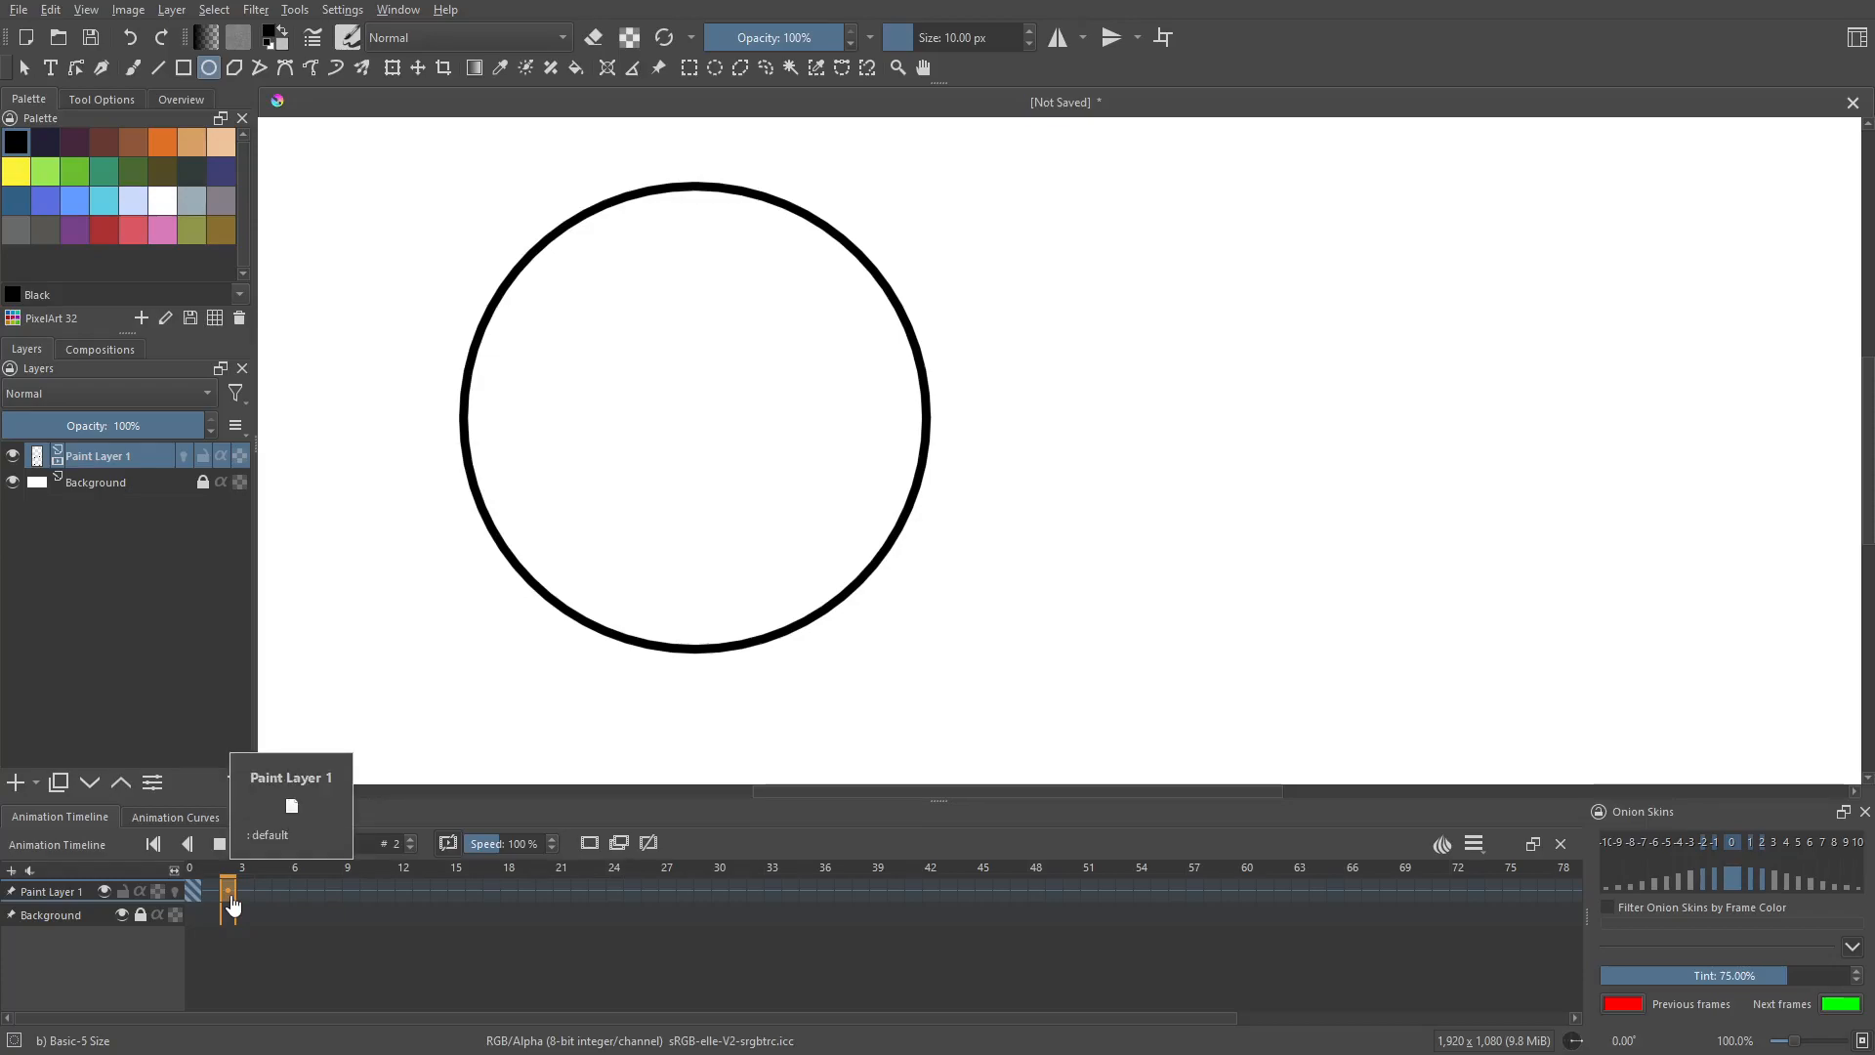
pyautogui.rightClick(227, 898)
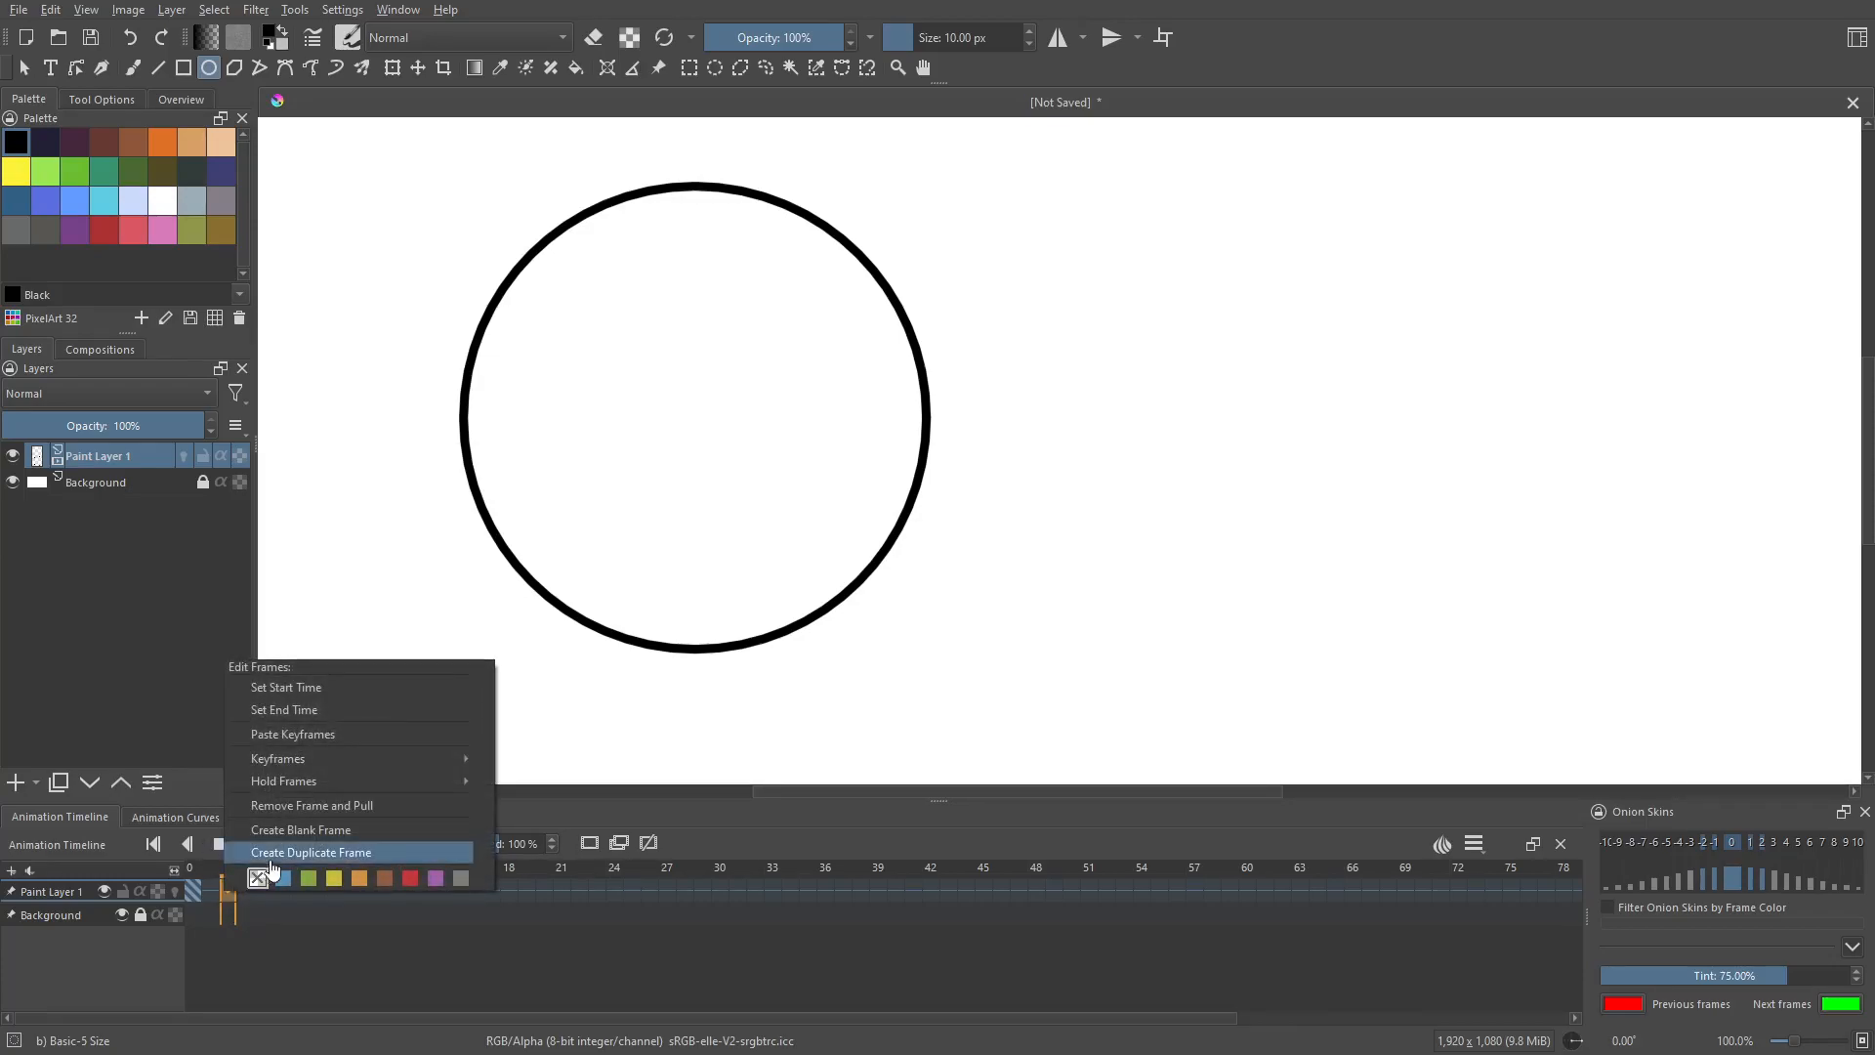
pyautogui.click(304, 832)
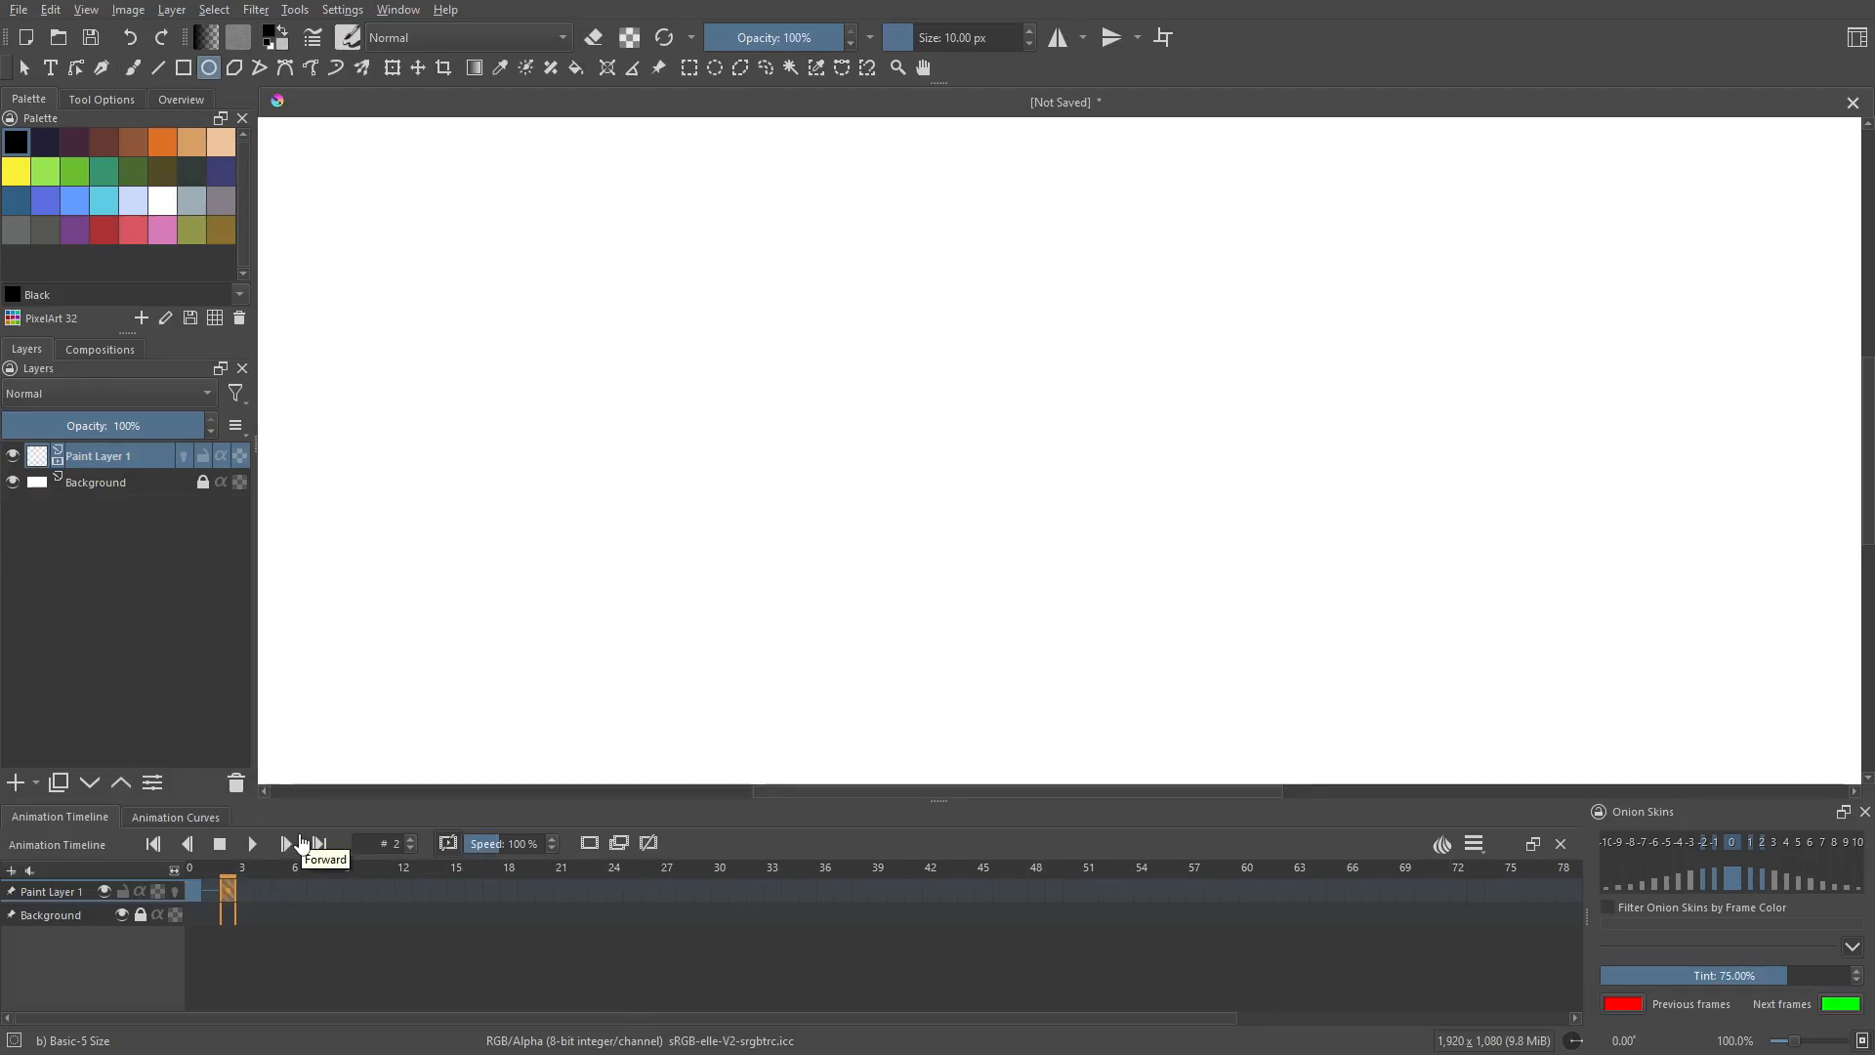
# Examine the frame-editing options offered at the empty frame 4 and at the keyframe on frame 2.
pyautogui.rightClick(268, 889)
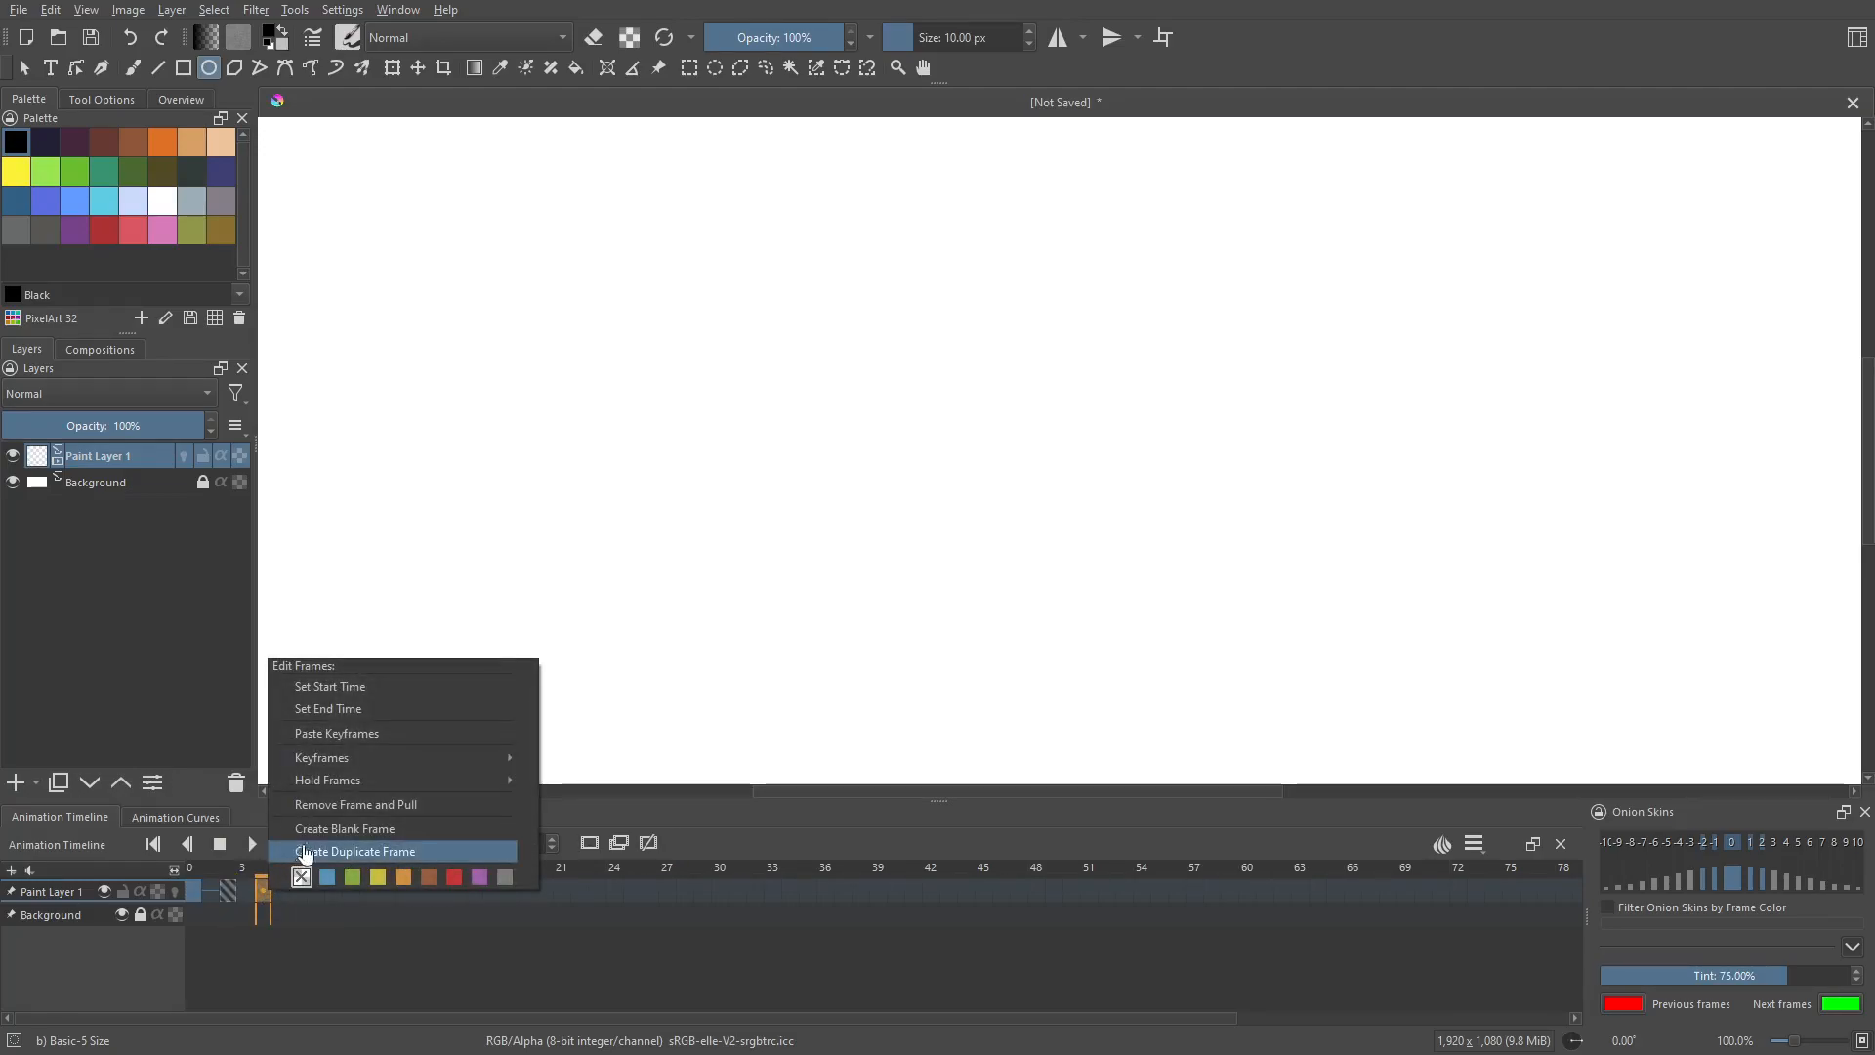
pyautogui.click(294, 928)
pyautogui.rightClick(267, 892)
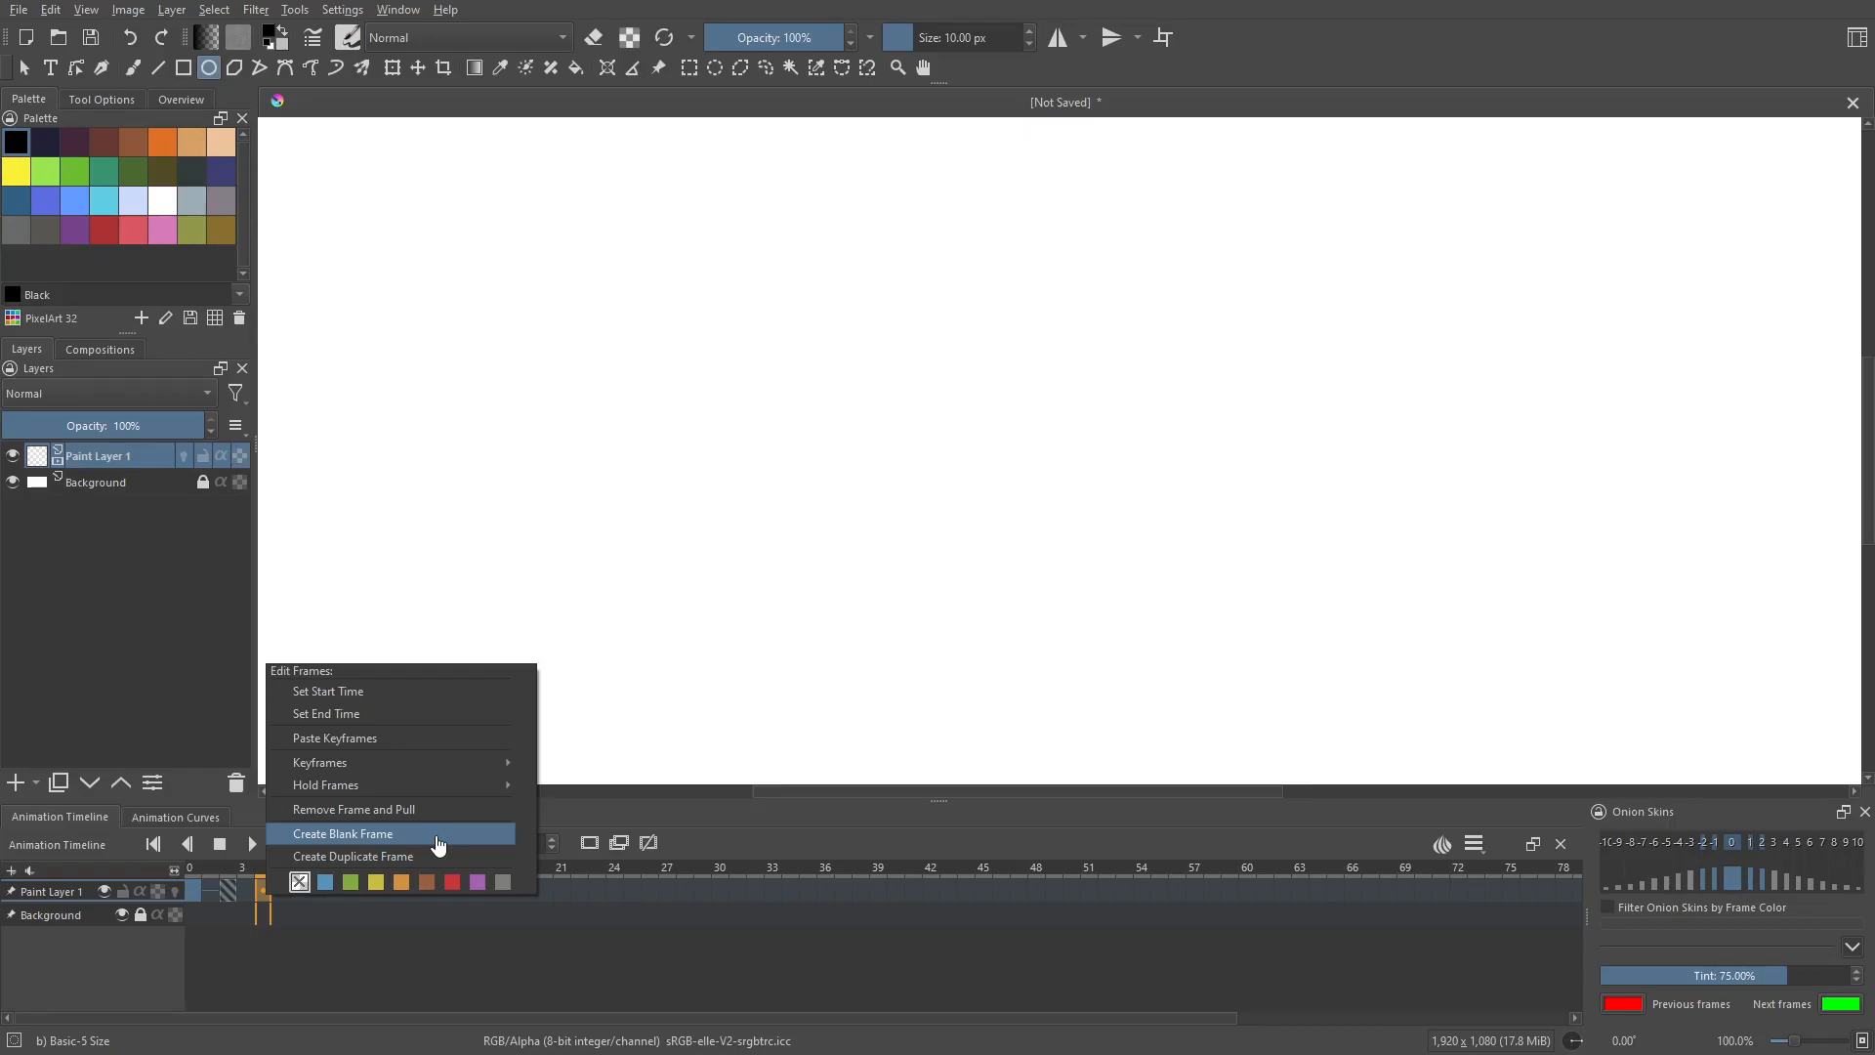
pyautogui.click(437, 835)
pyautogui.rightClick(227, 891)
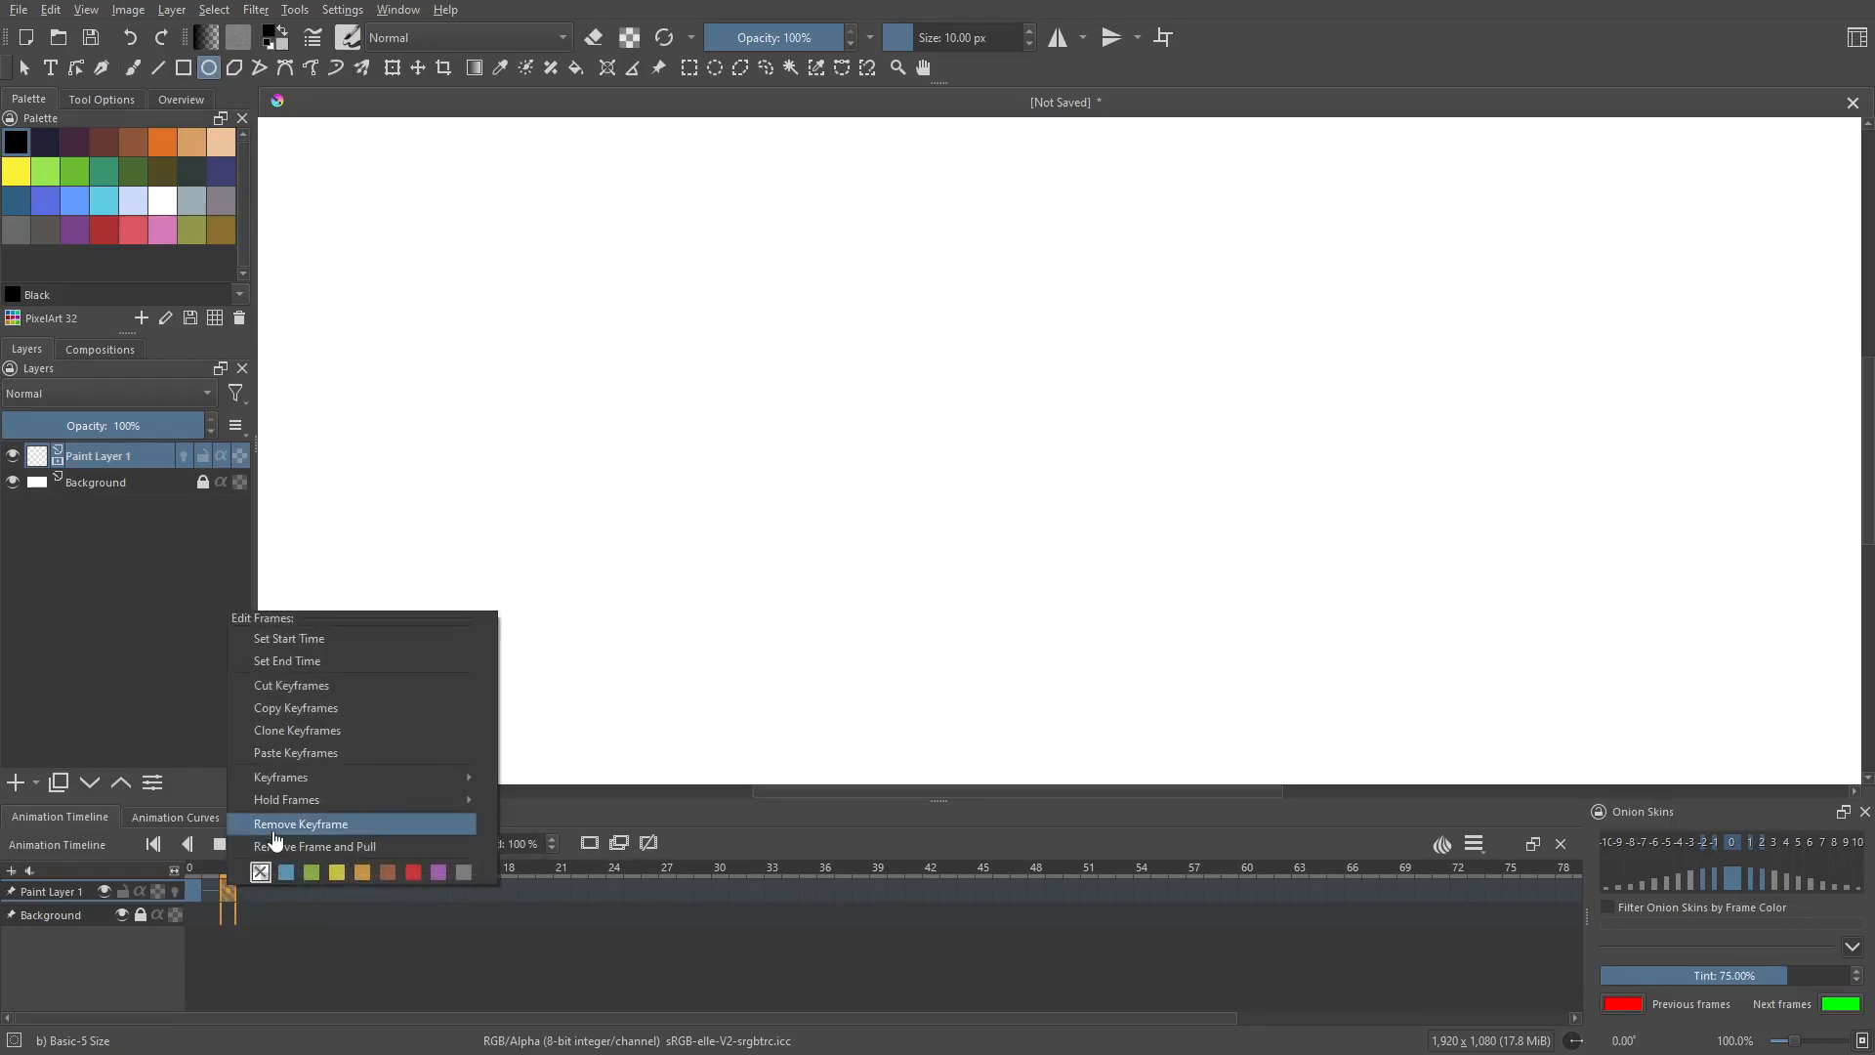
pyautogui.click(274, 828)
# Compare the circle on frame 0 with the blank frame 2 and the held frames following it.
pyautogui.click(199, 881)
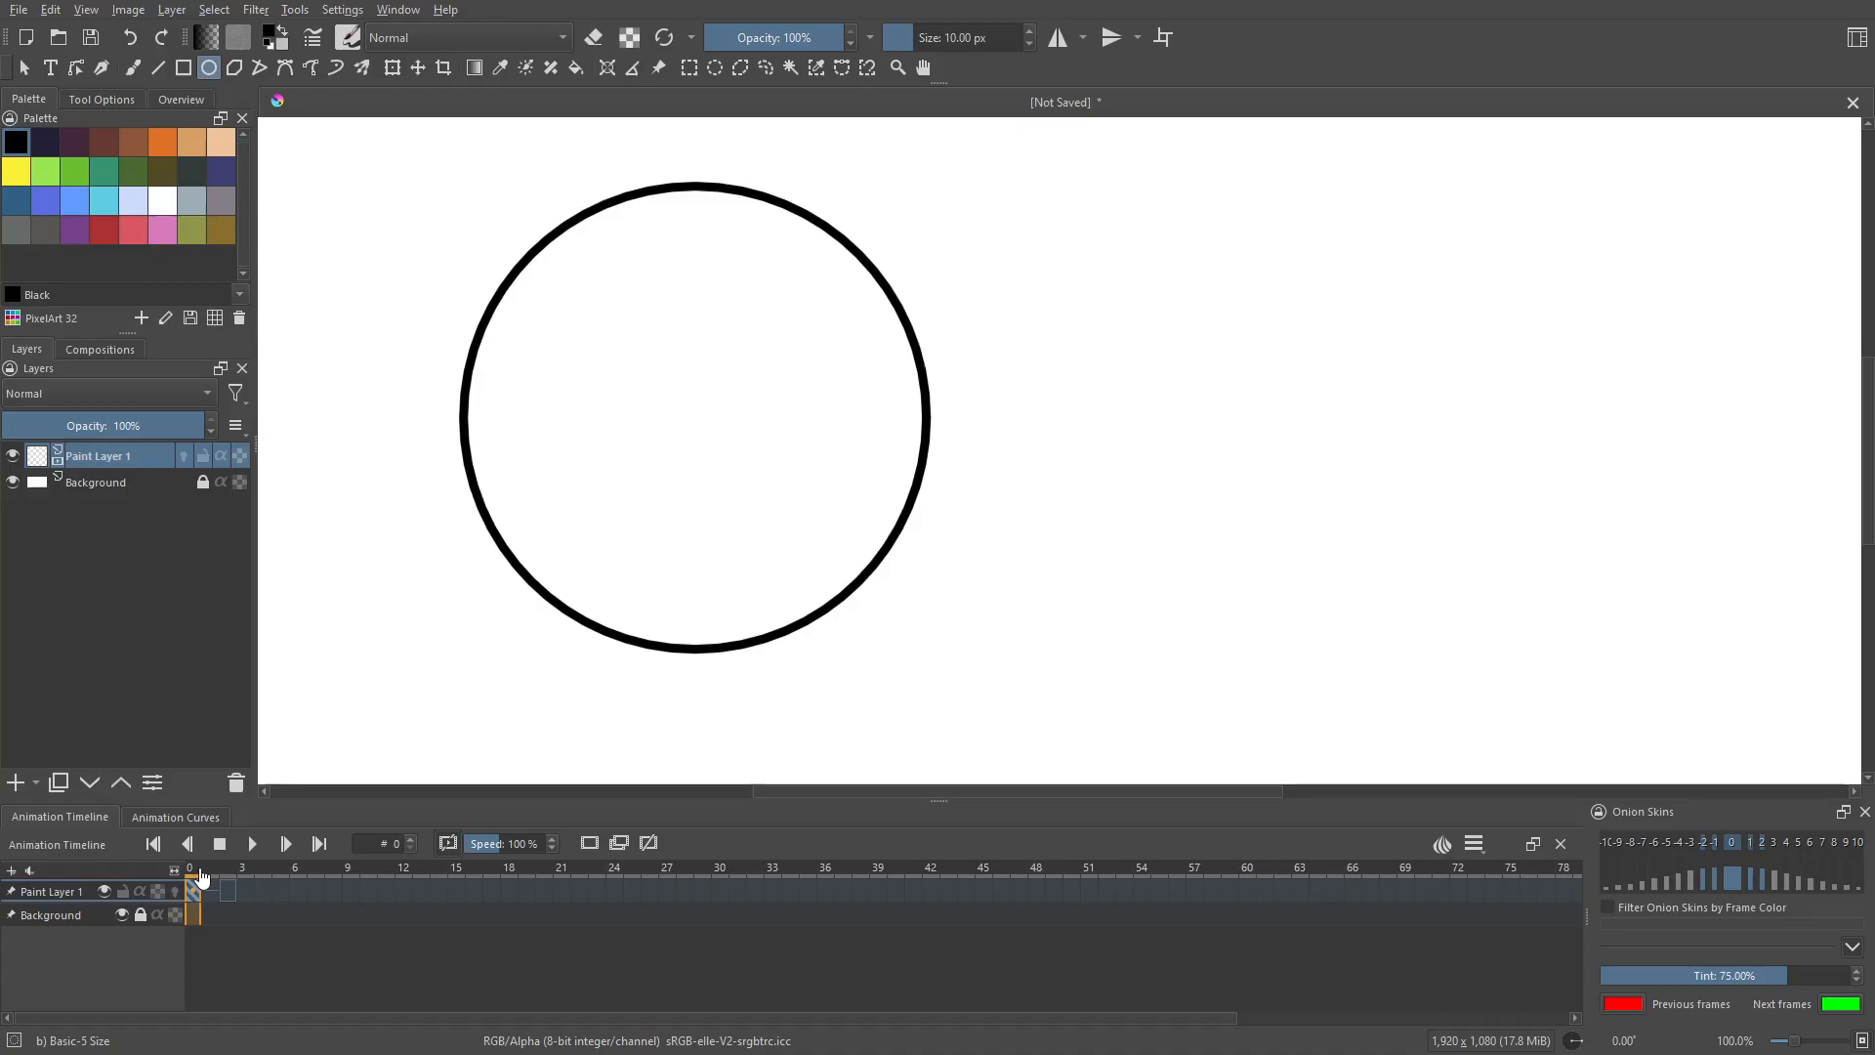
pyautogui.click(229, 891)
pyautogui.click(315, 889)
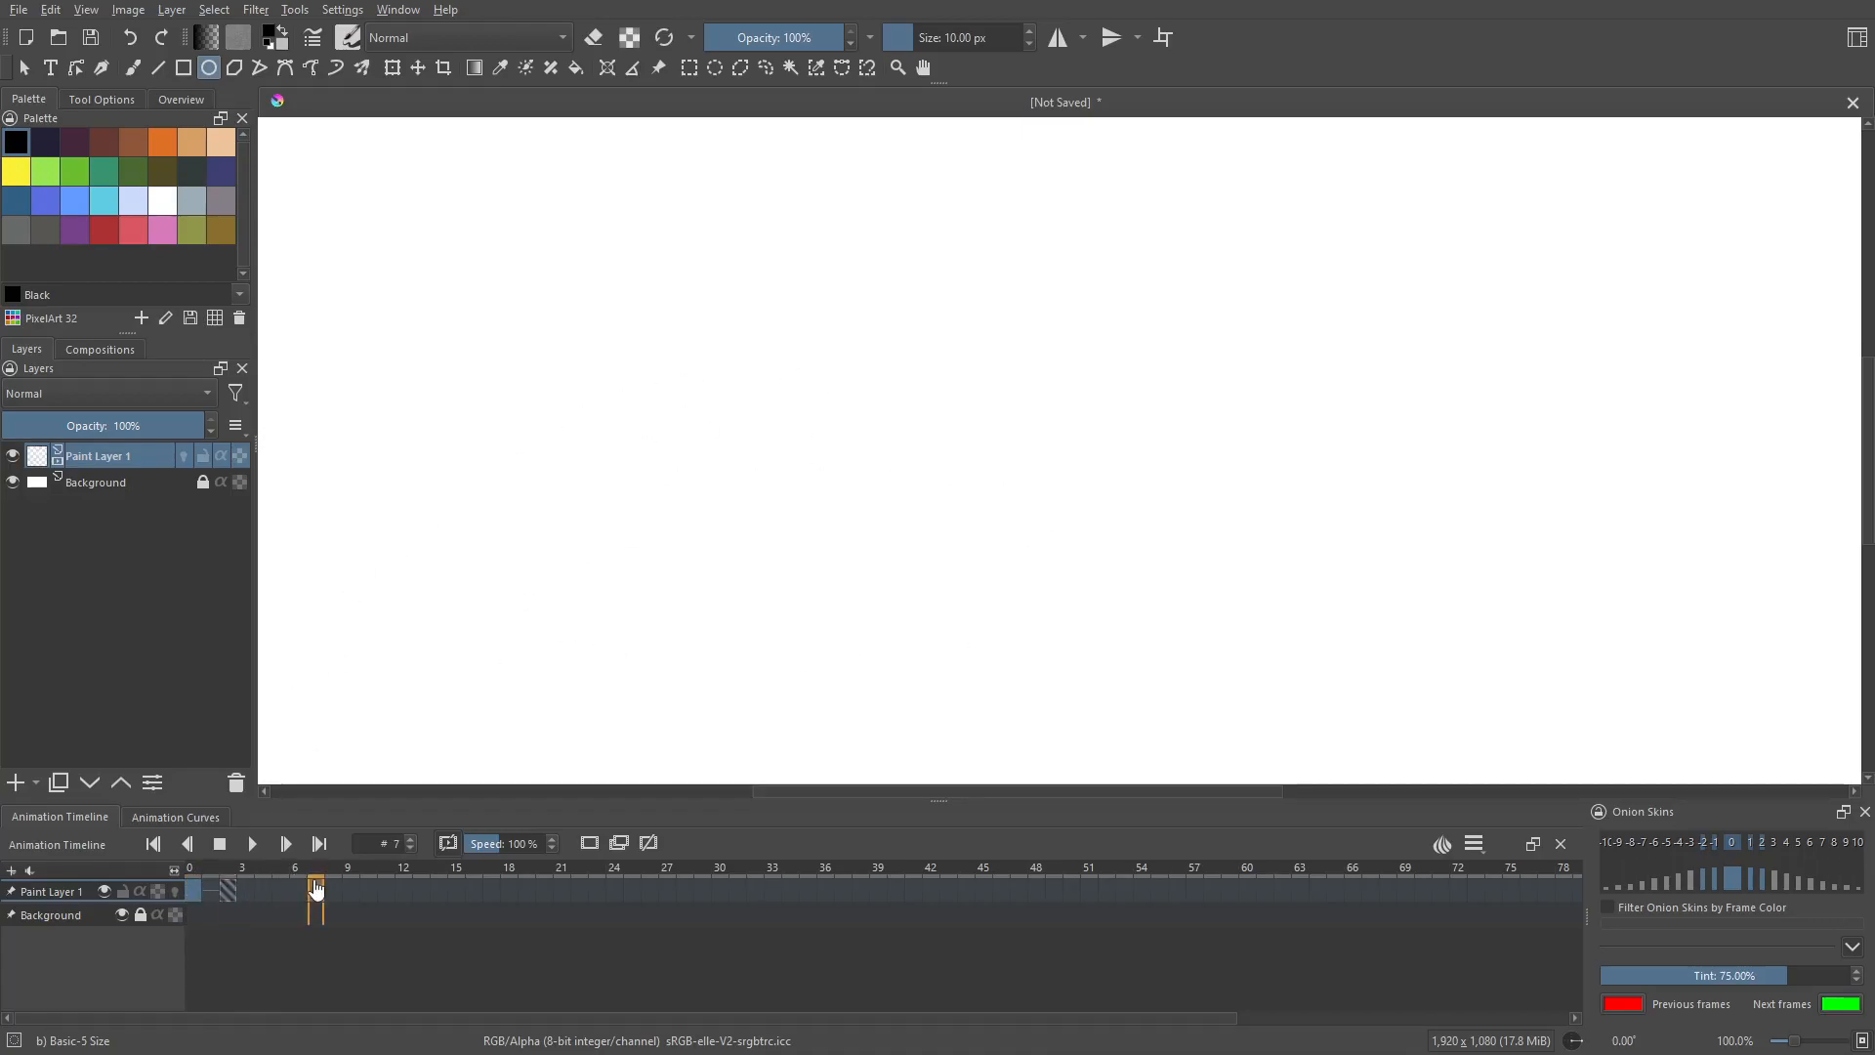
pyautogui.click(280, 889)
# Replace the blank keyframe at frame 2 with a duplicate of the circle frame.
pyautogui.click(224, 897)
pyautogui.rightClick(227, 905)
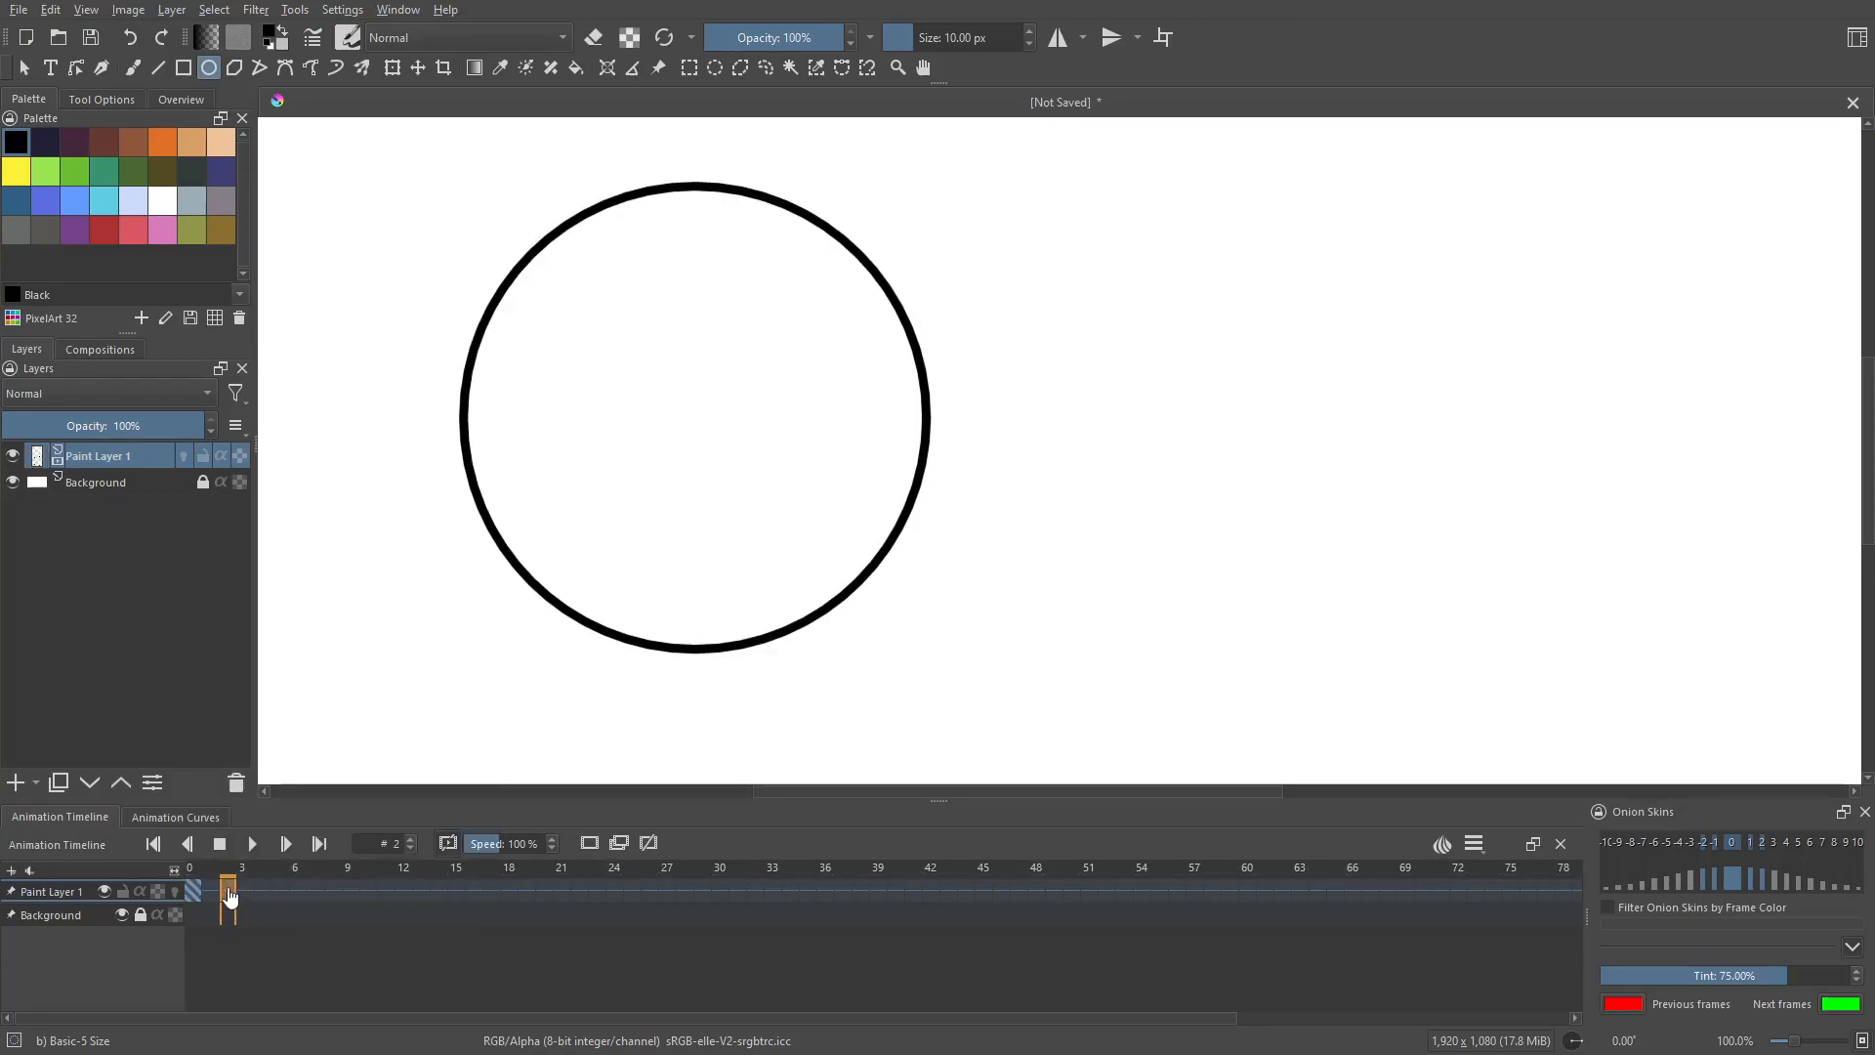
pyautogui.rightClick(228, 890)
pyautogui.click(265, 852)
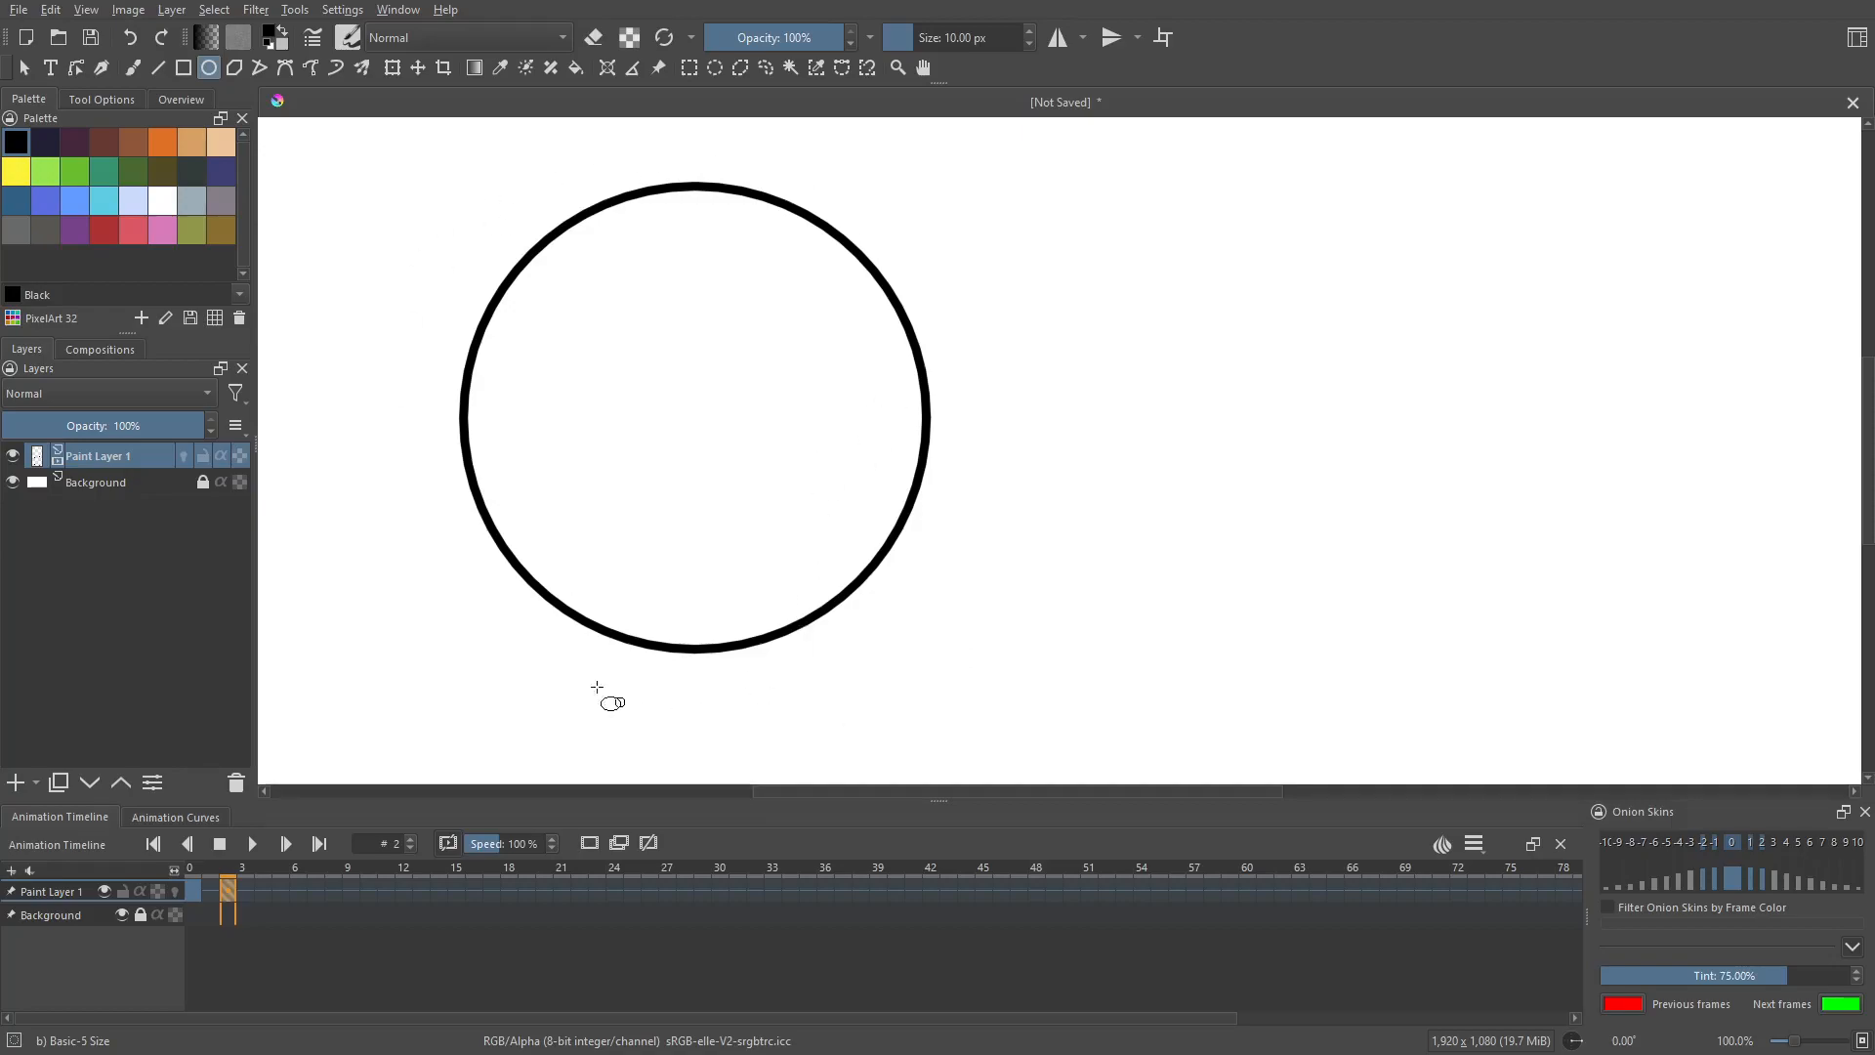
# Try a curved brush stroke across the circle's right edge on frame 2, compare it with frame 0, and undo it.
pyautogui.click(133, 68)
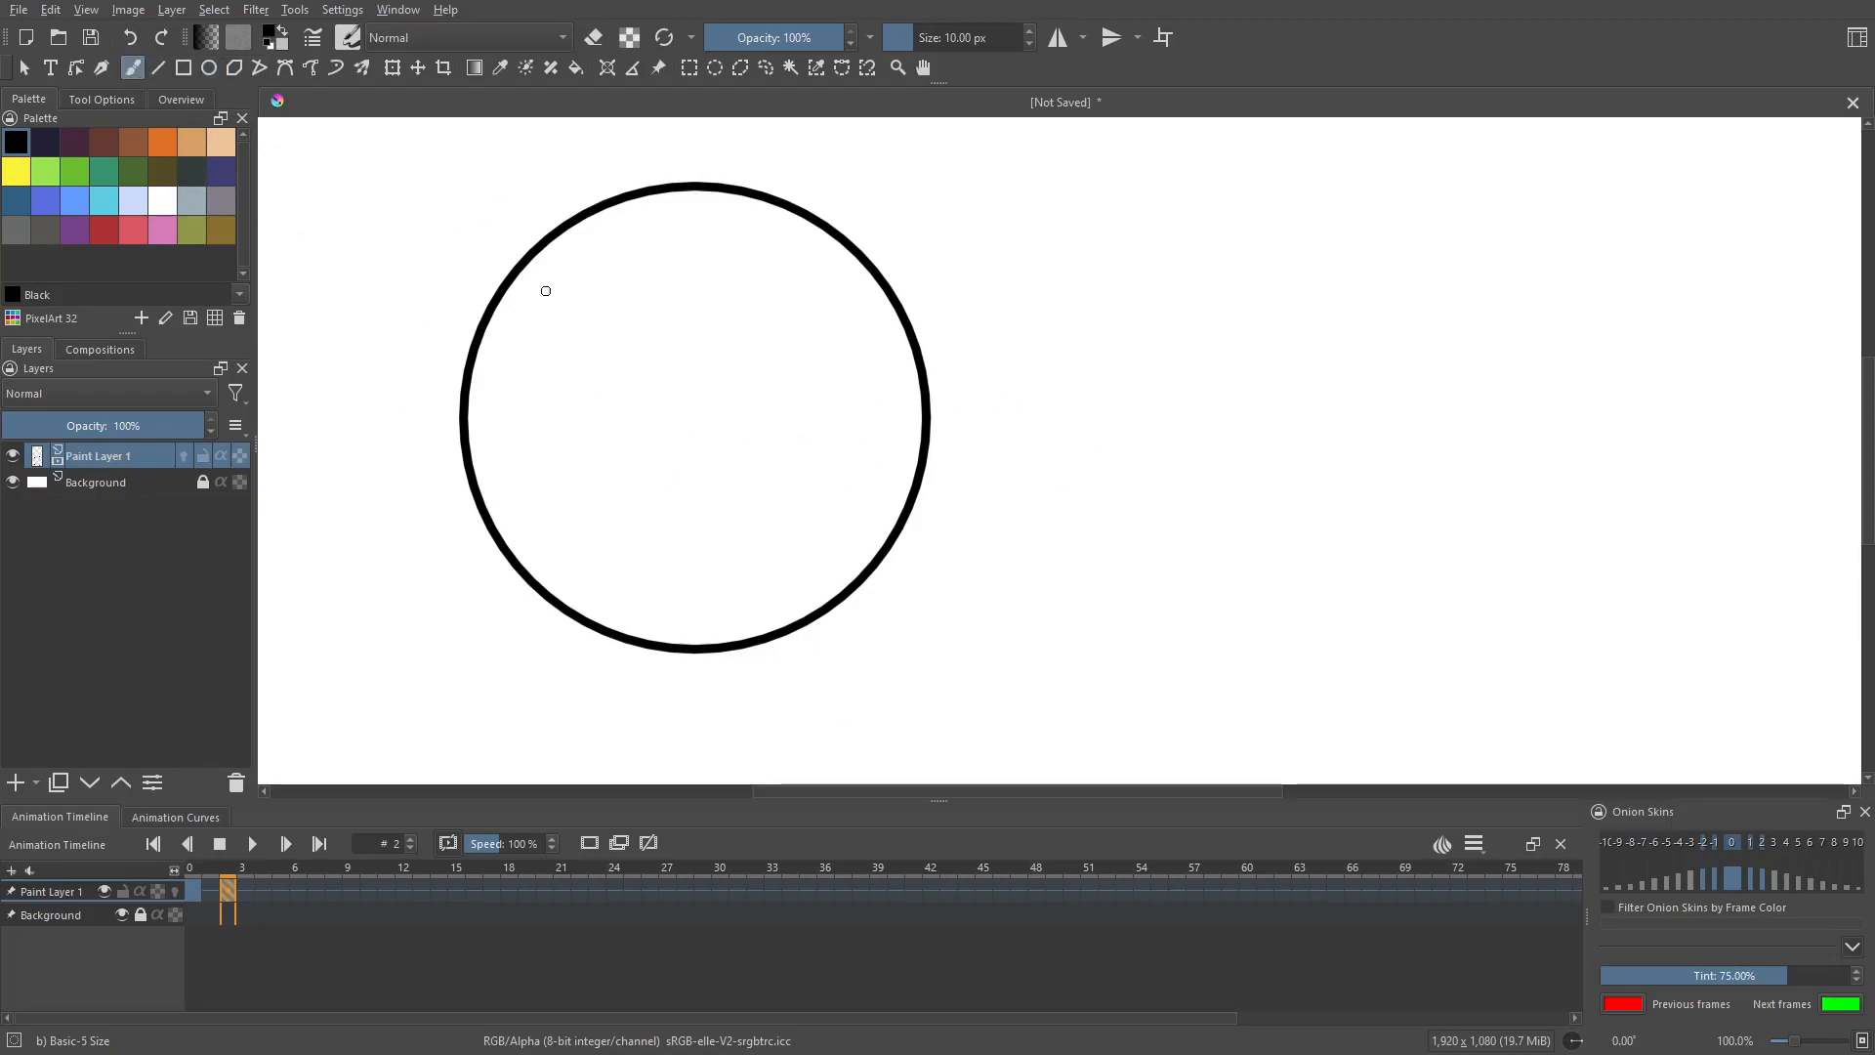
pyautogui.moveTo(781, 418); pyautogui.dragTo(1048, 408)
pyautogui.click(192, 891)
pyautogui.click(228, 891)
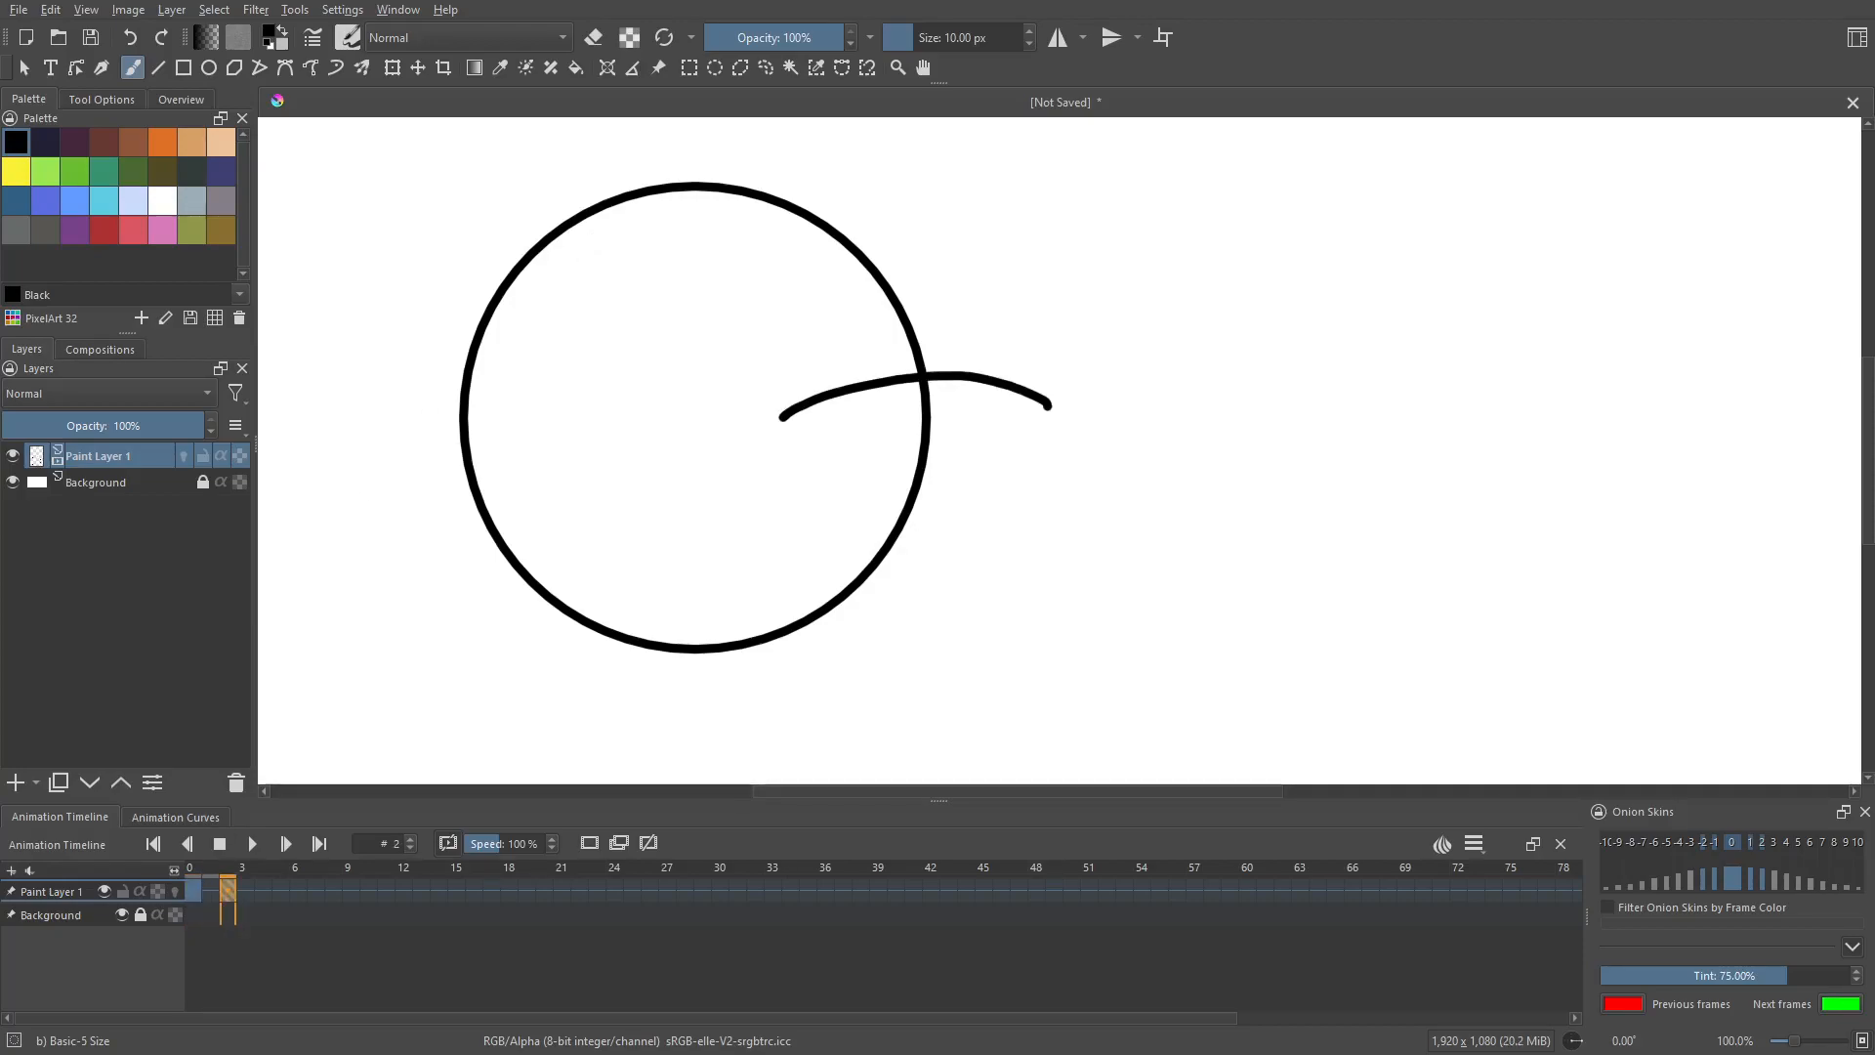
pyautogui.hotkey('ctrl', 'z')
# Remove the duplicate keyframe at frame 2 and create a blank frame in its place.
pyautogui.rightClick(233, 888)
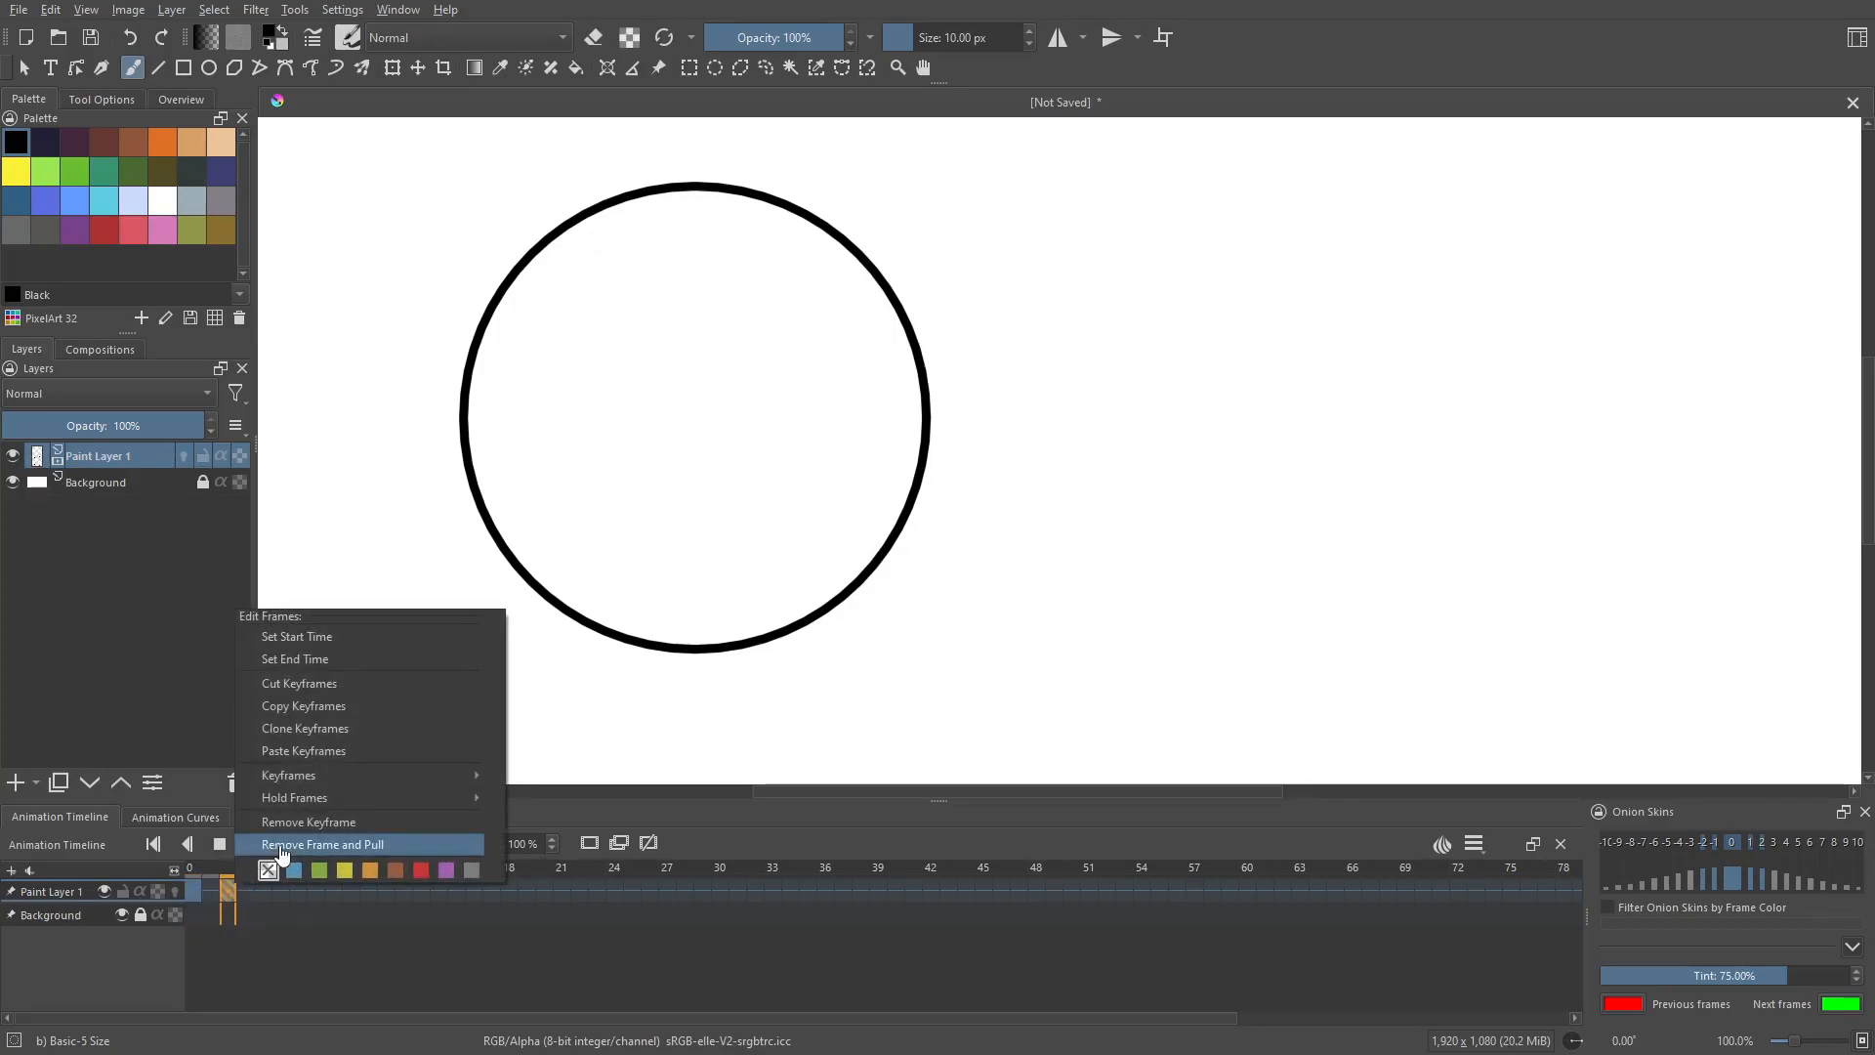
pyautogui.click(231, 900)
pyautogui.moveTo(356, 1019); pyautogui.dragTo(22, 1019)
pyautogui.rightClick(232, 890)
pyautogui.click(226, 891)
pyautogui.rightClick(227, 890)
pyautogui.click(298, 833)
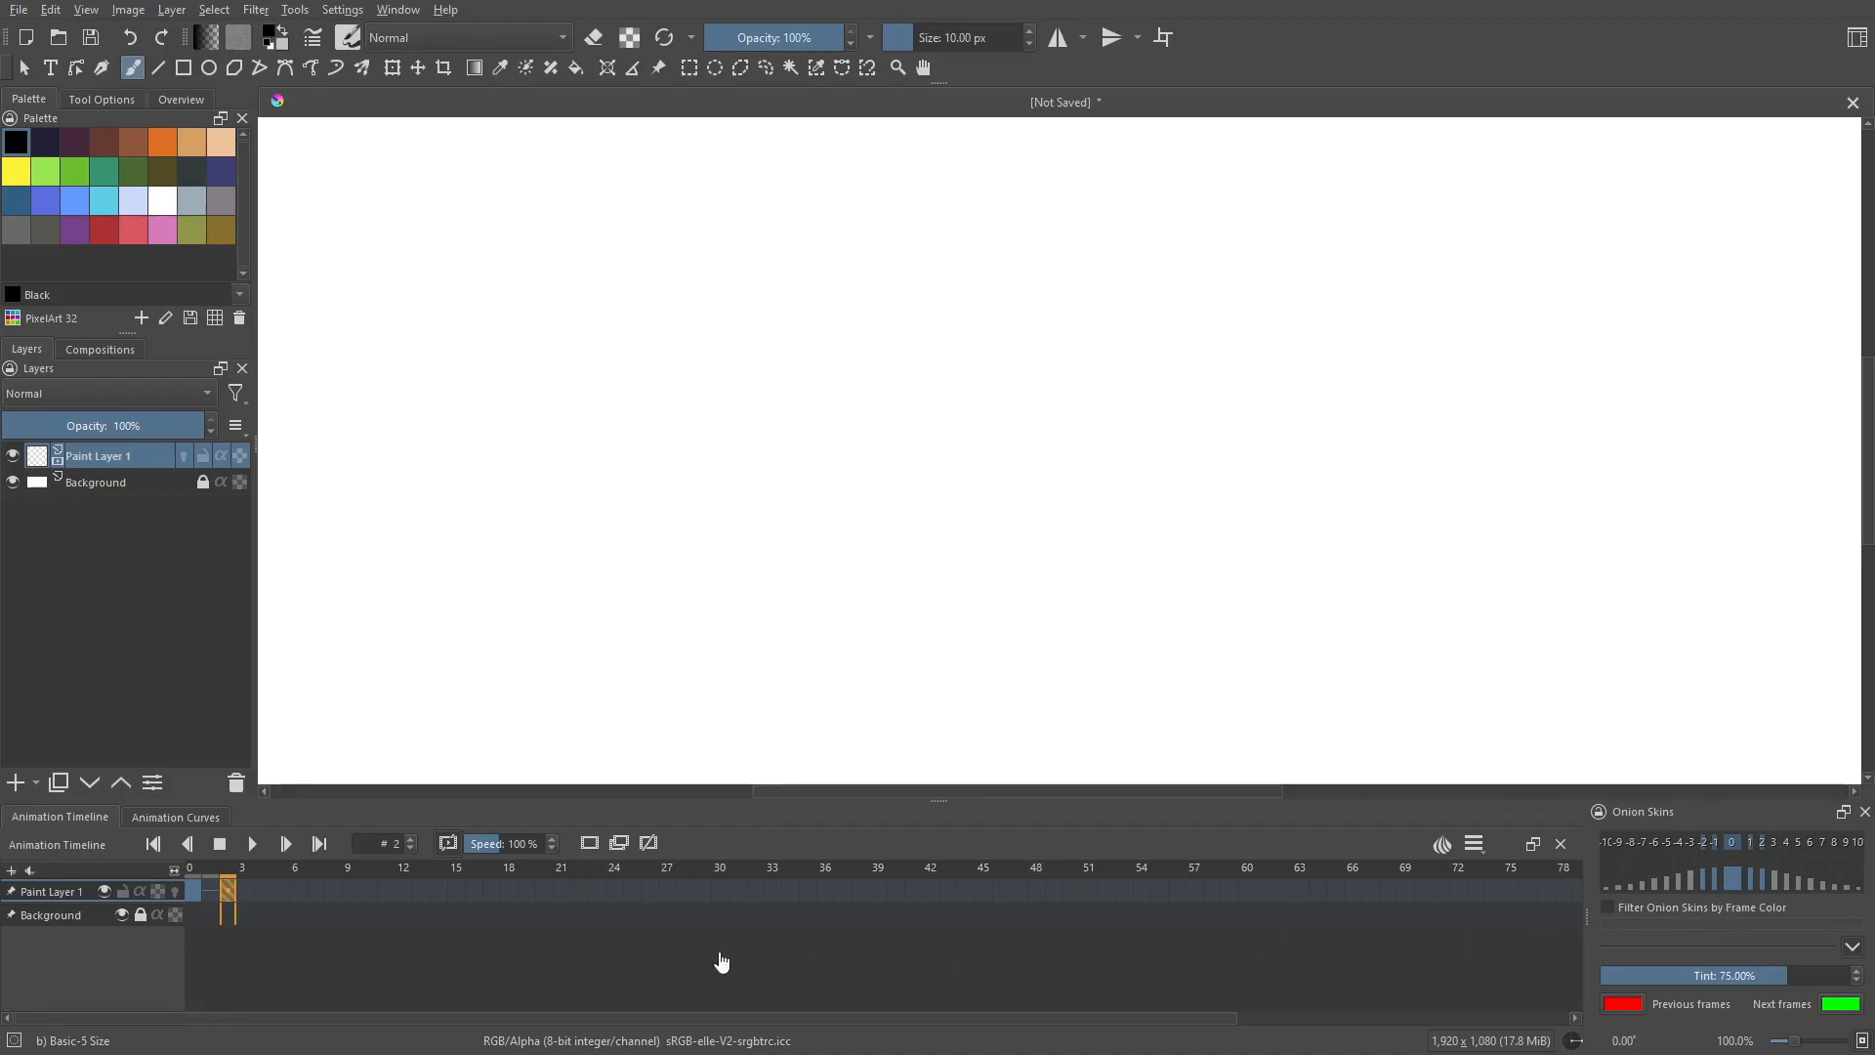
# Turn on onion skins for Paint Layer 1 and compare how frames 0 and 2 display.
pyautogui.click(176, 892)
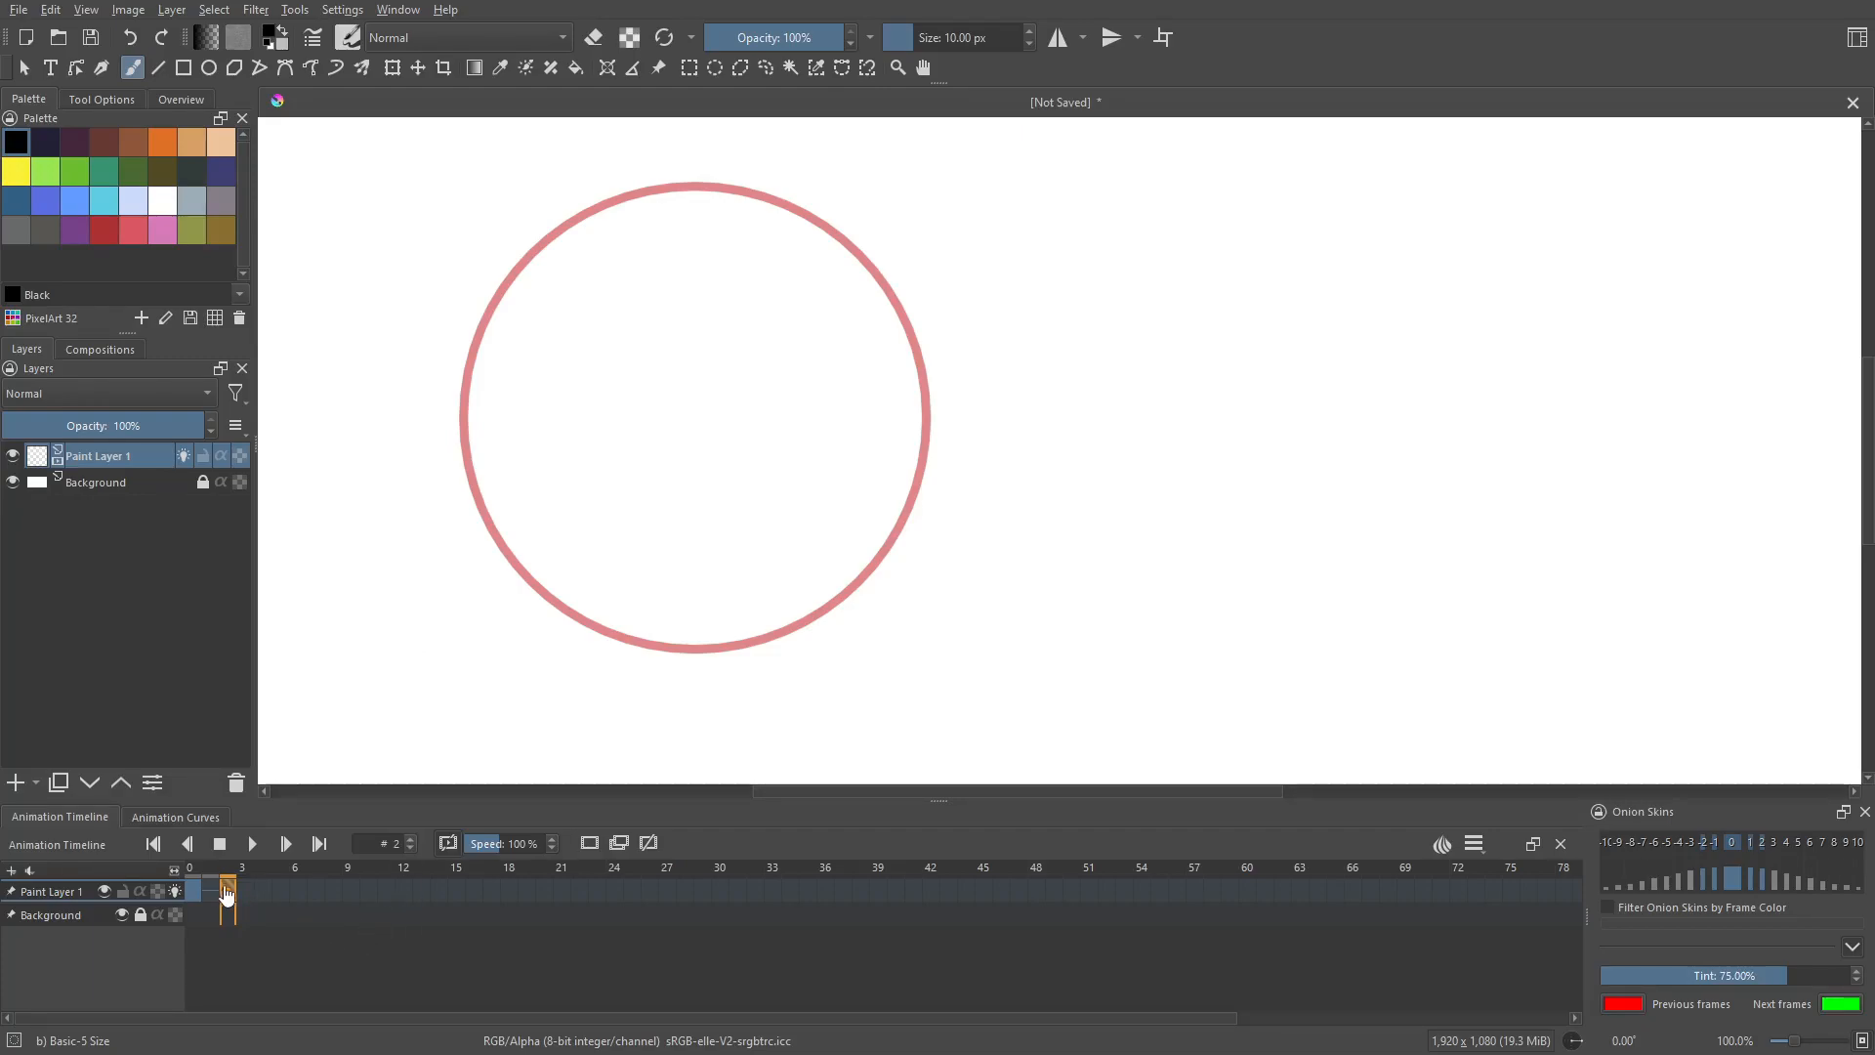
pyautogui.click(192, 891)
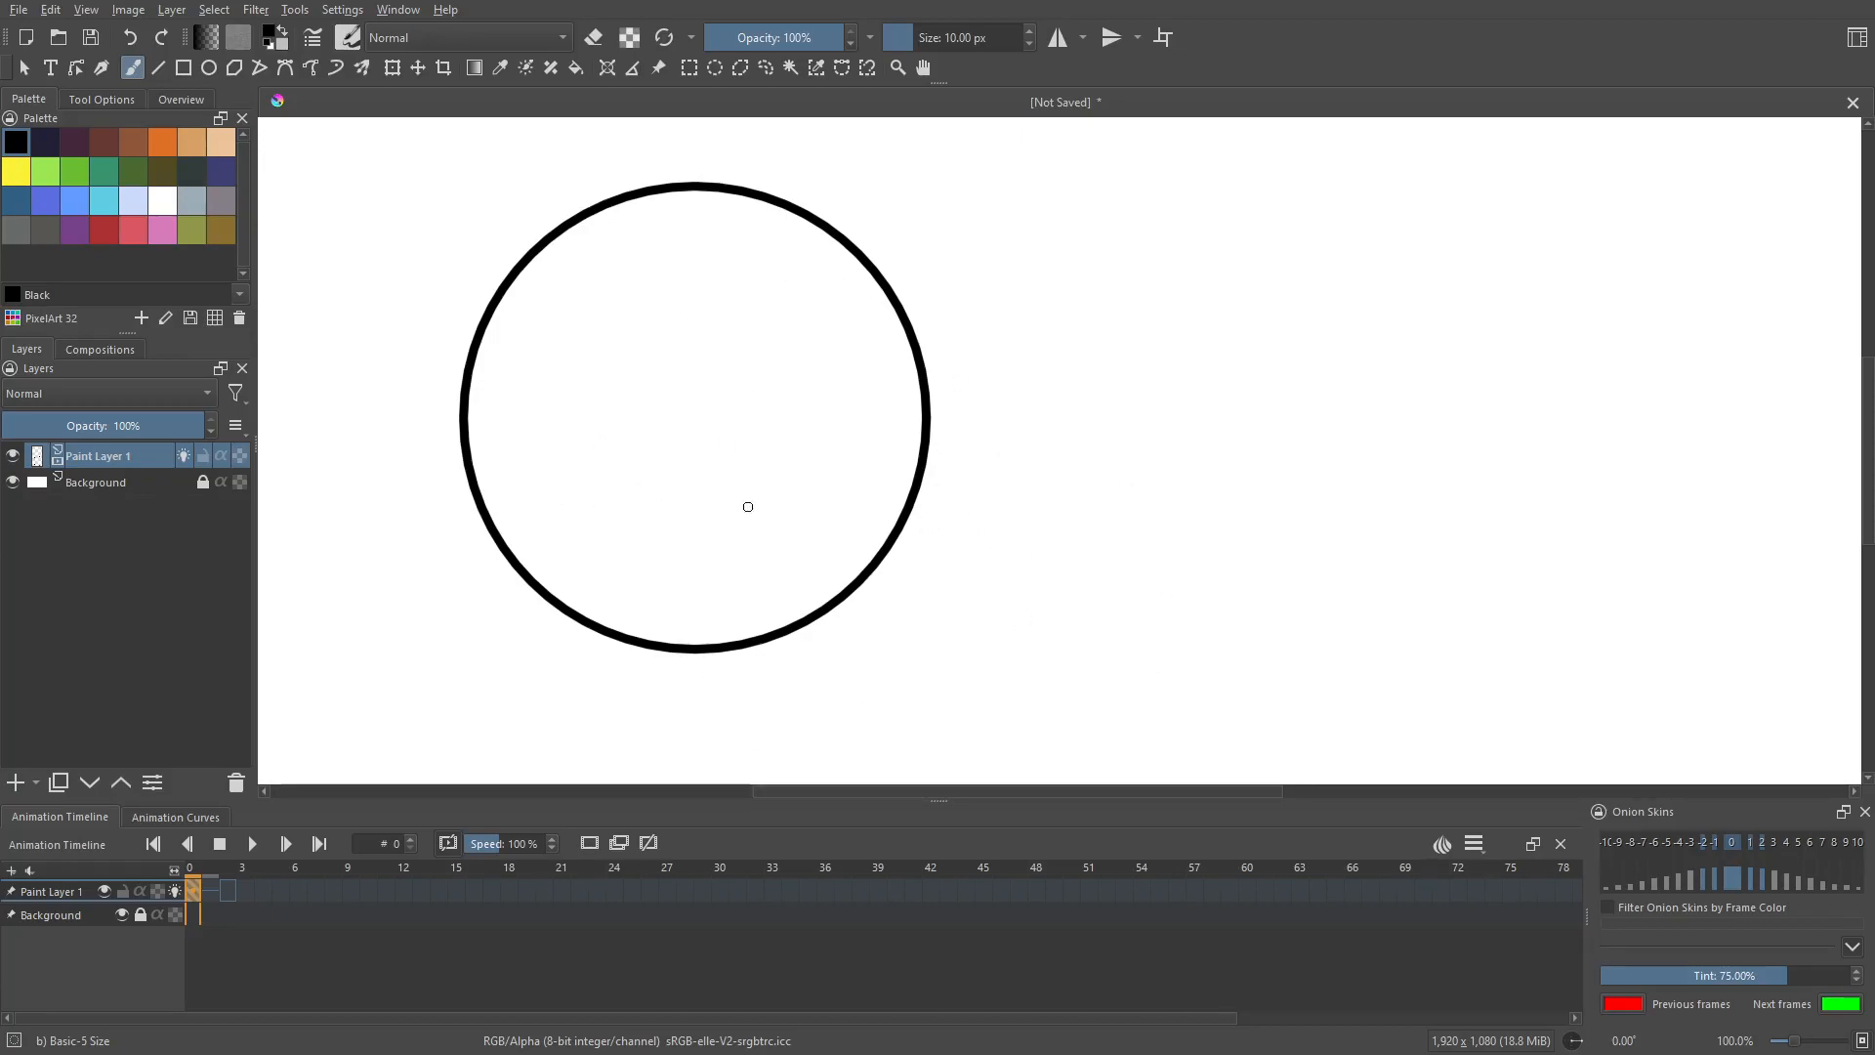
pyautogui.click(233, 904)
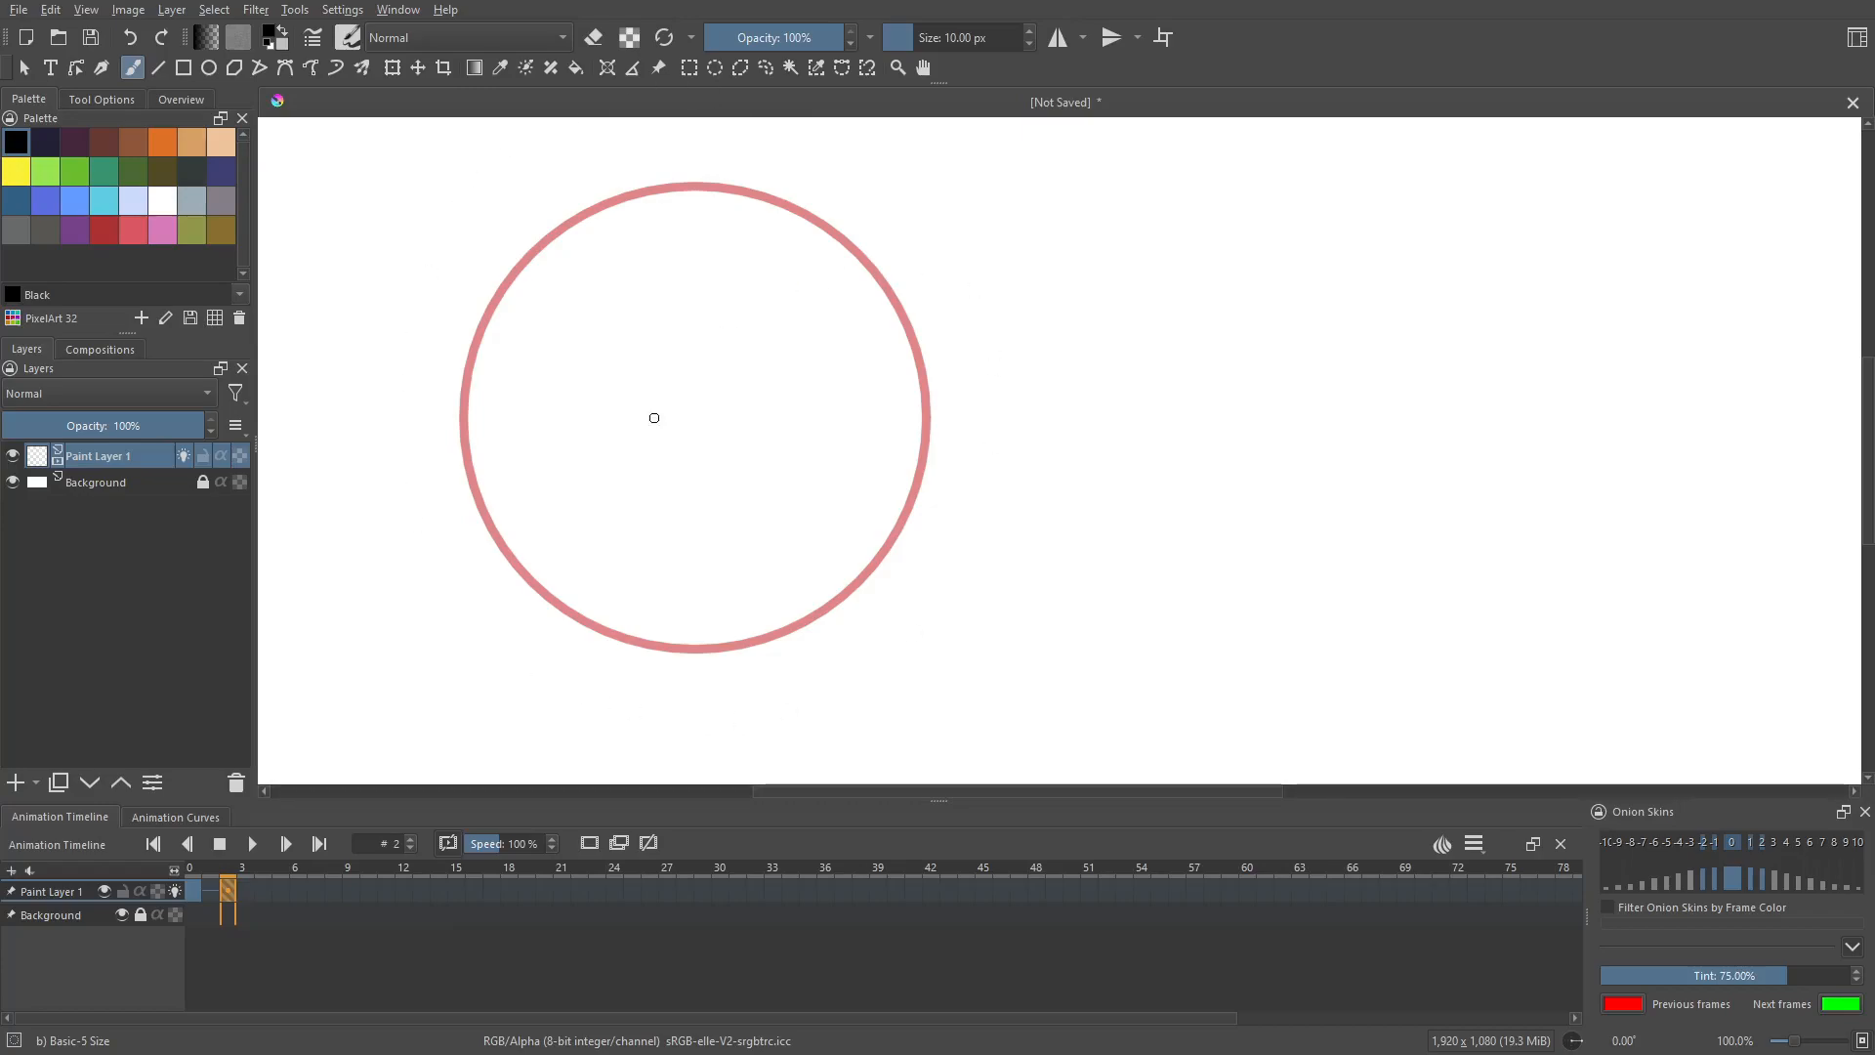
pyautogui.click(262, 901)
pyautogui.rightClick(262, 896)
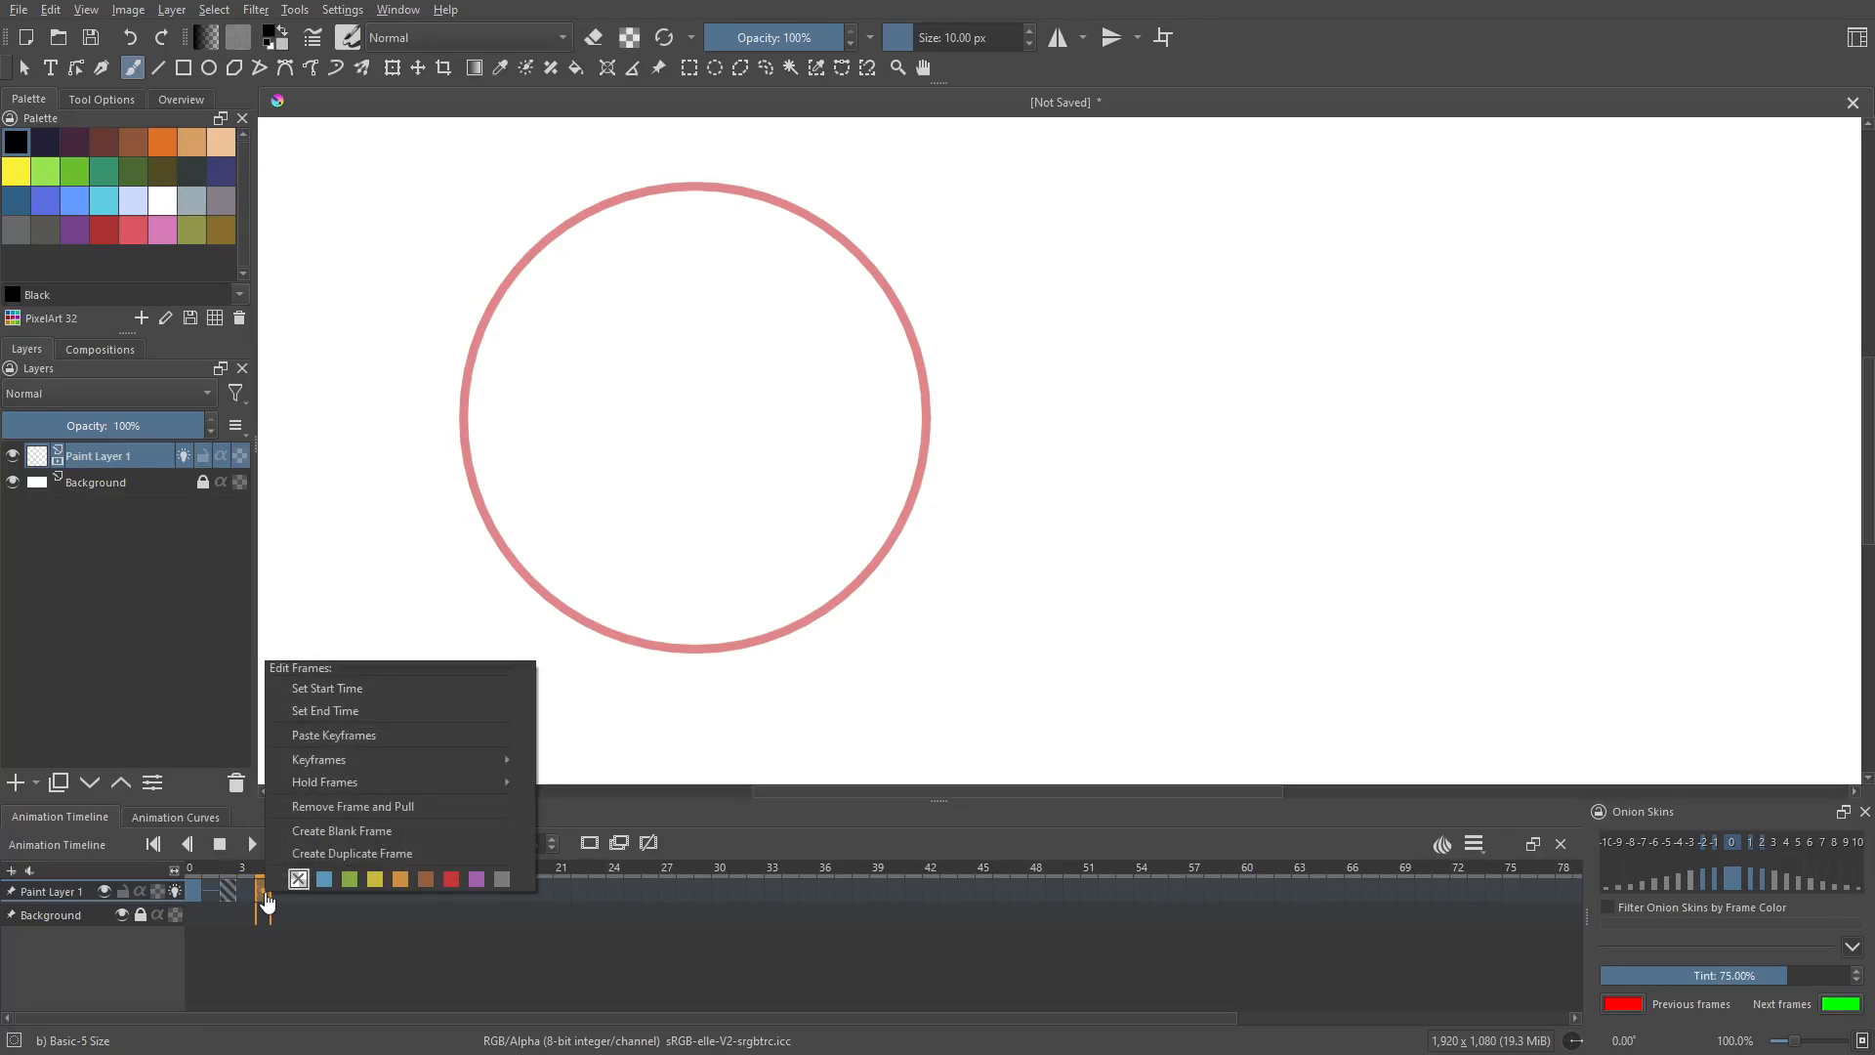
pyautogui.click(206, 896)
pyautogui.rightClick(208, 893)
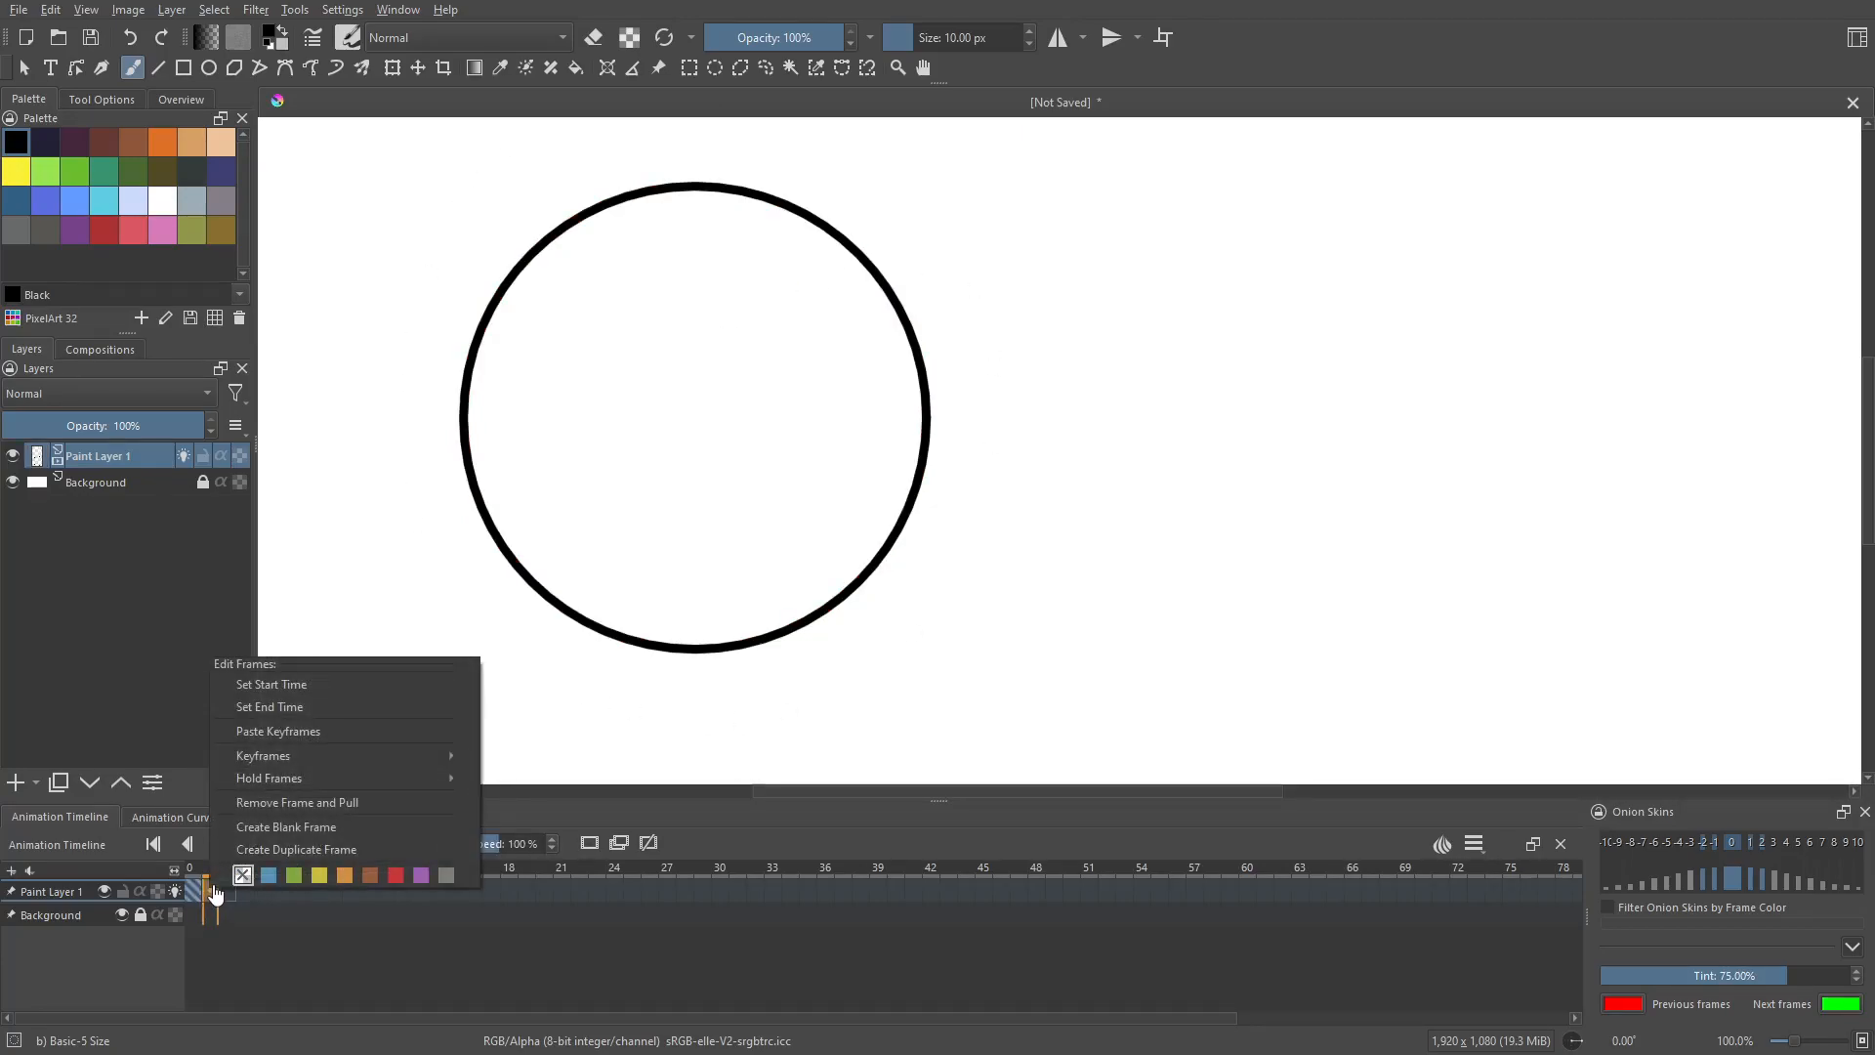
pyautogui.click(230, 903)
pyautogui.click(195, 892)
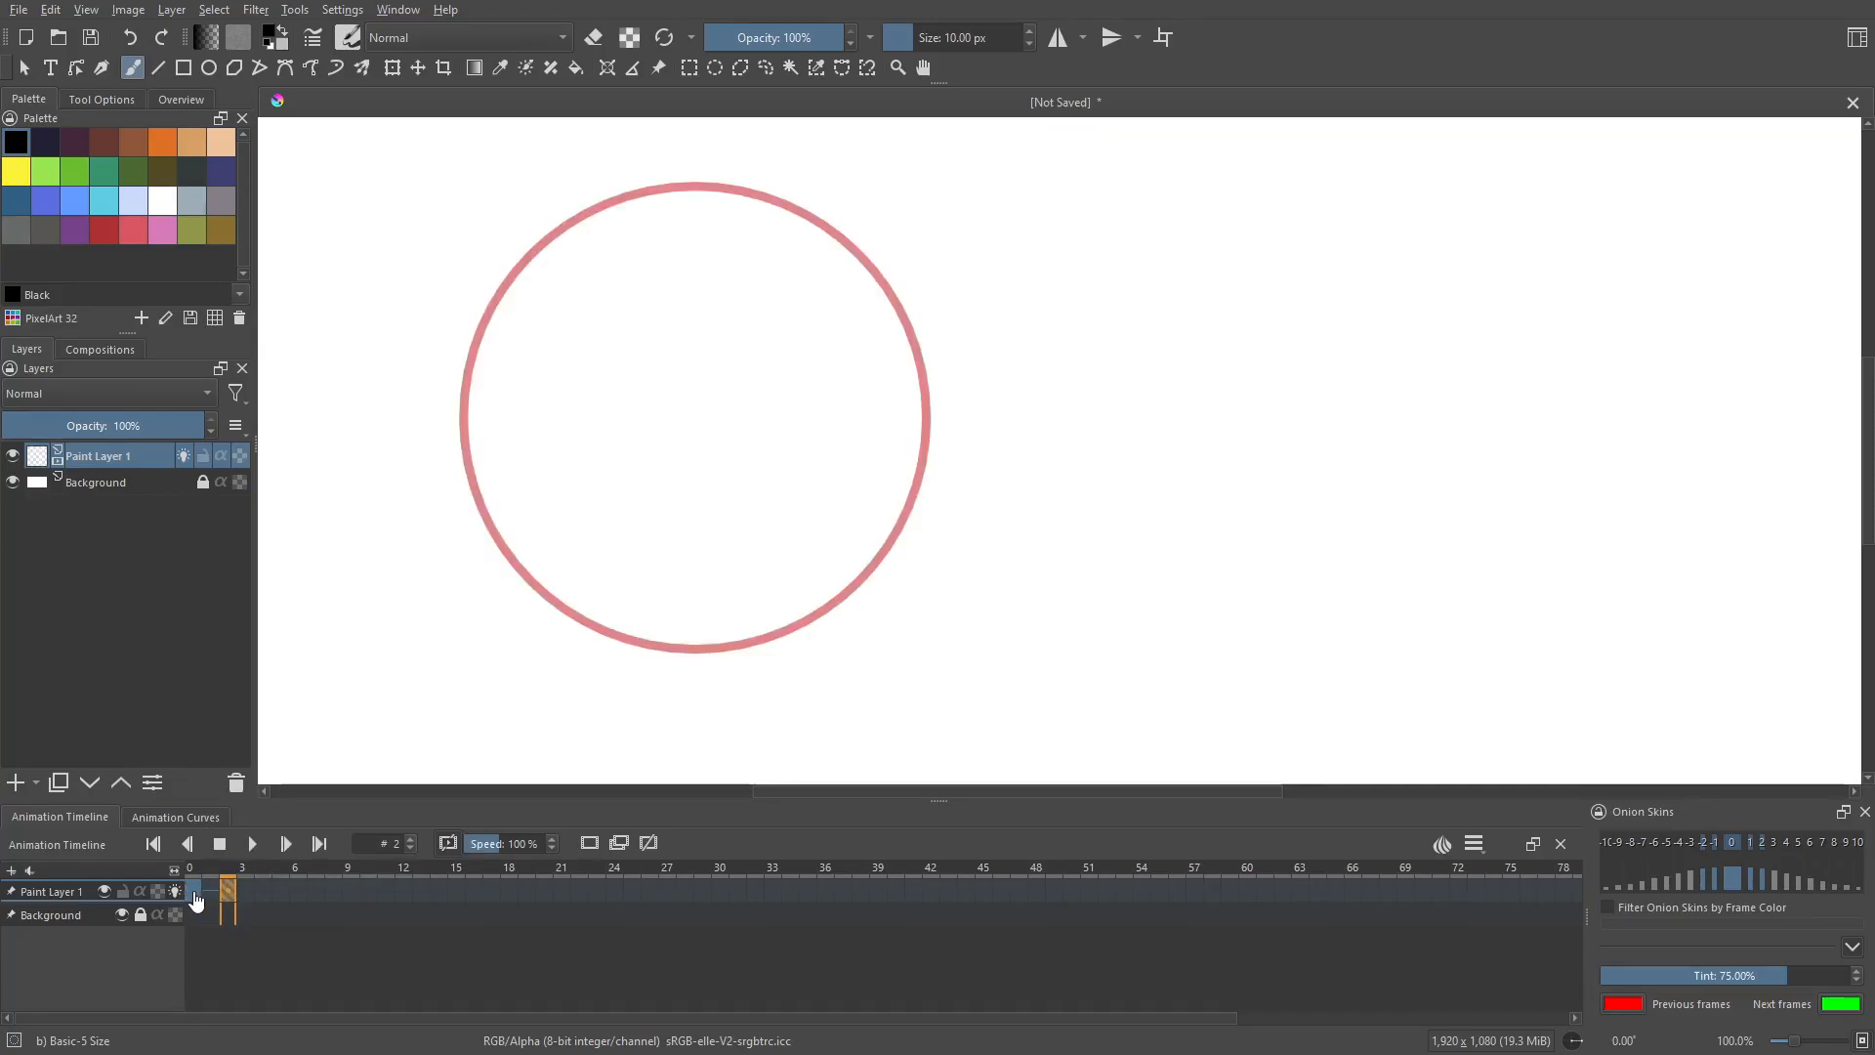
# Create a duplicate of the circle frame at frame 1 and move it to frame 4.
pyautogui.click(209, 892)
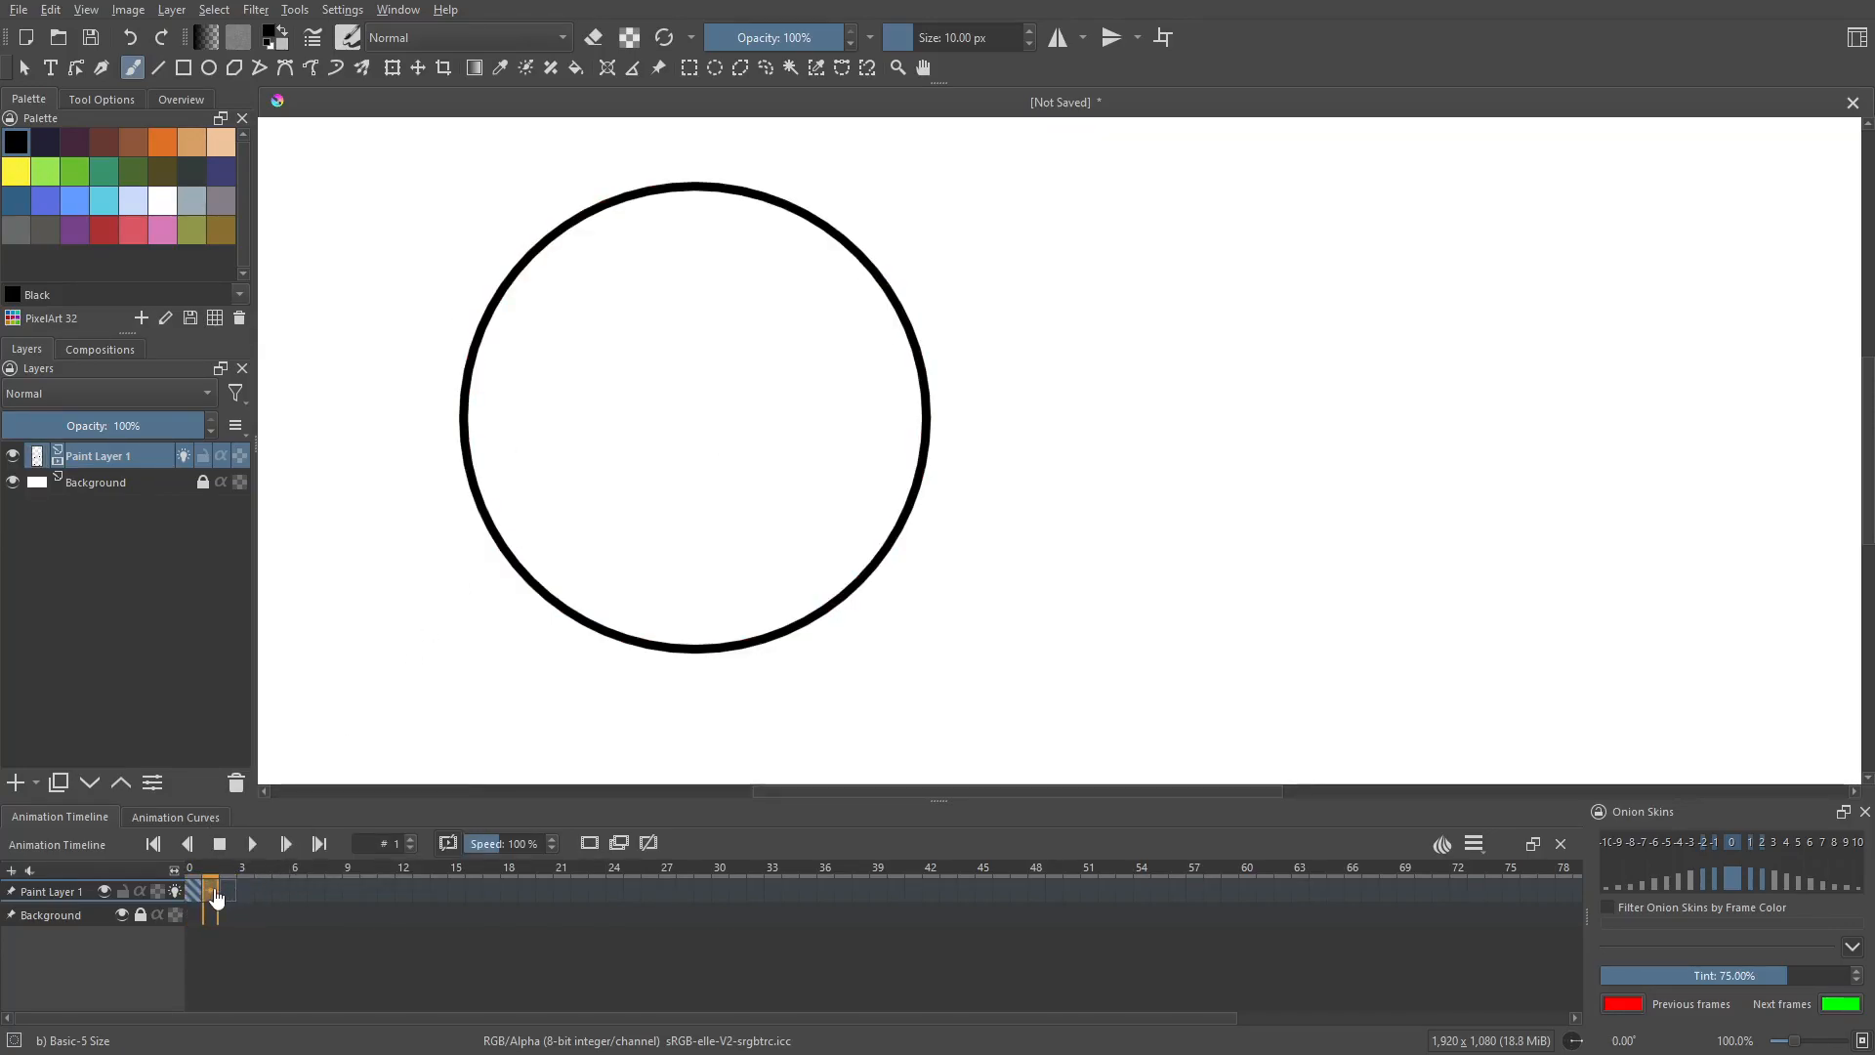
pyautogui.rightClick(214, 891)
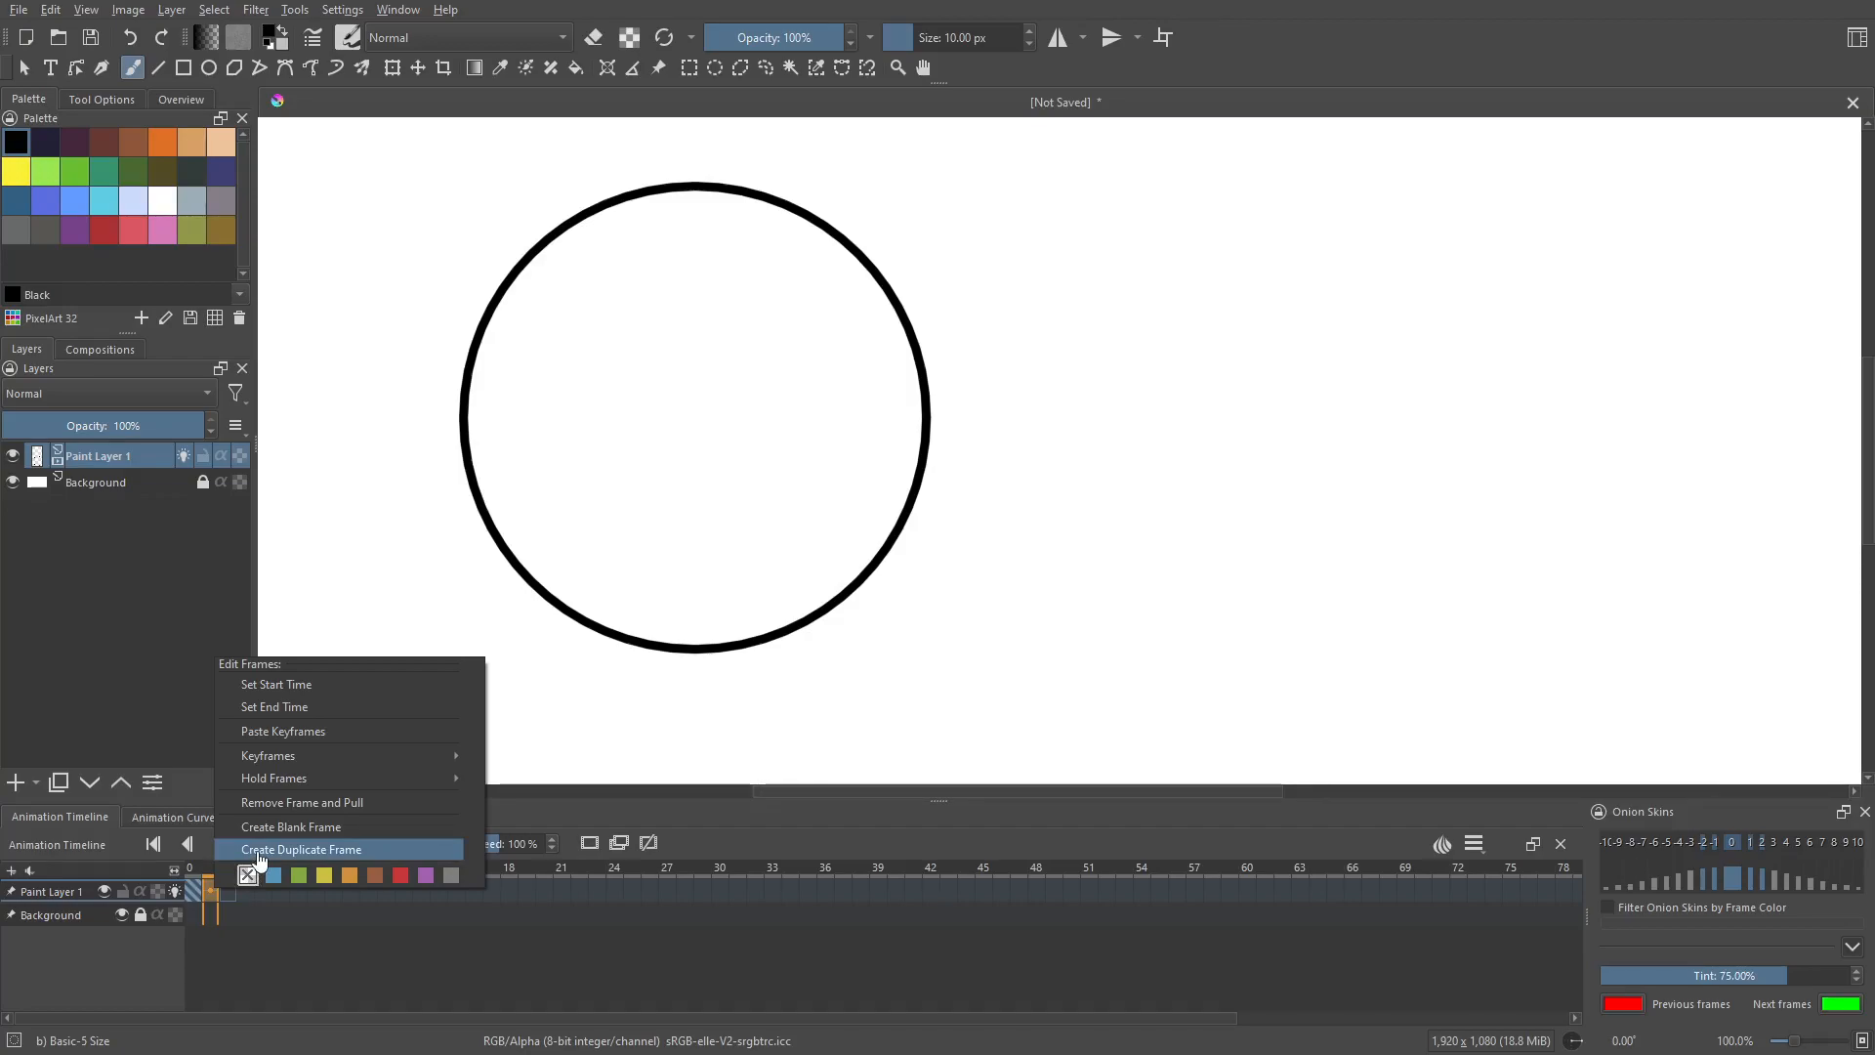
pyautogui.click(261, 857)
pyautogui.moveTo(212, 894); pyautogui.dragTo(256, 884)
pyautogui.click(256, 884)
# Compare how the onion skins display around the blank frame 2 and the circle keyframe at frame 4.
pyautogui.click(231, 897)
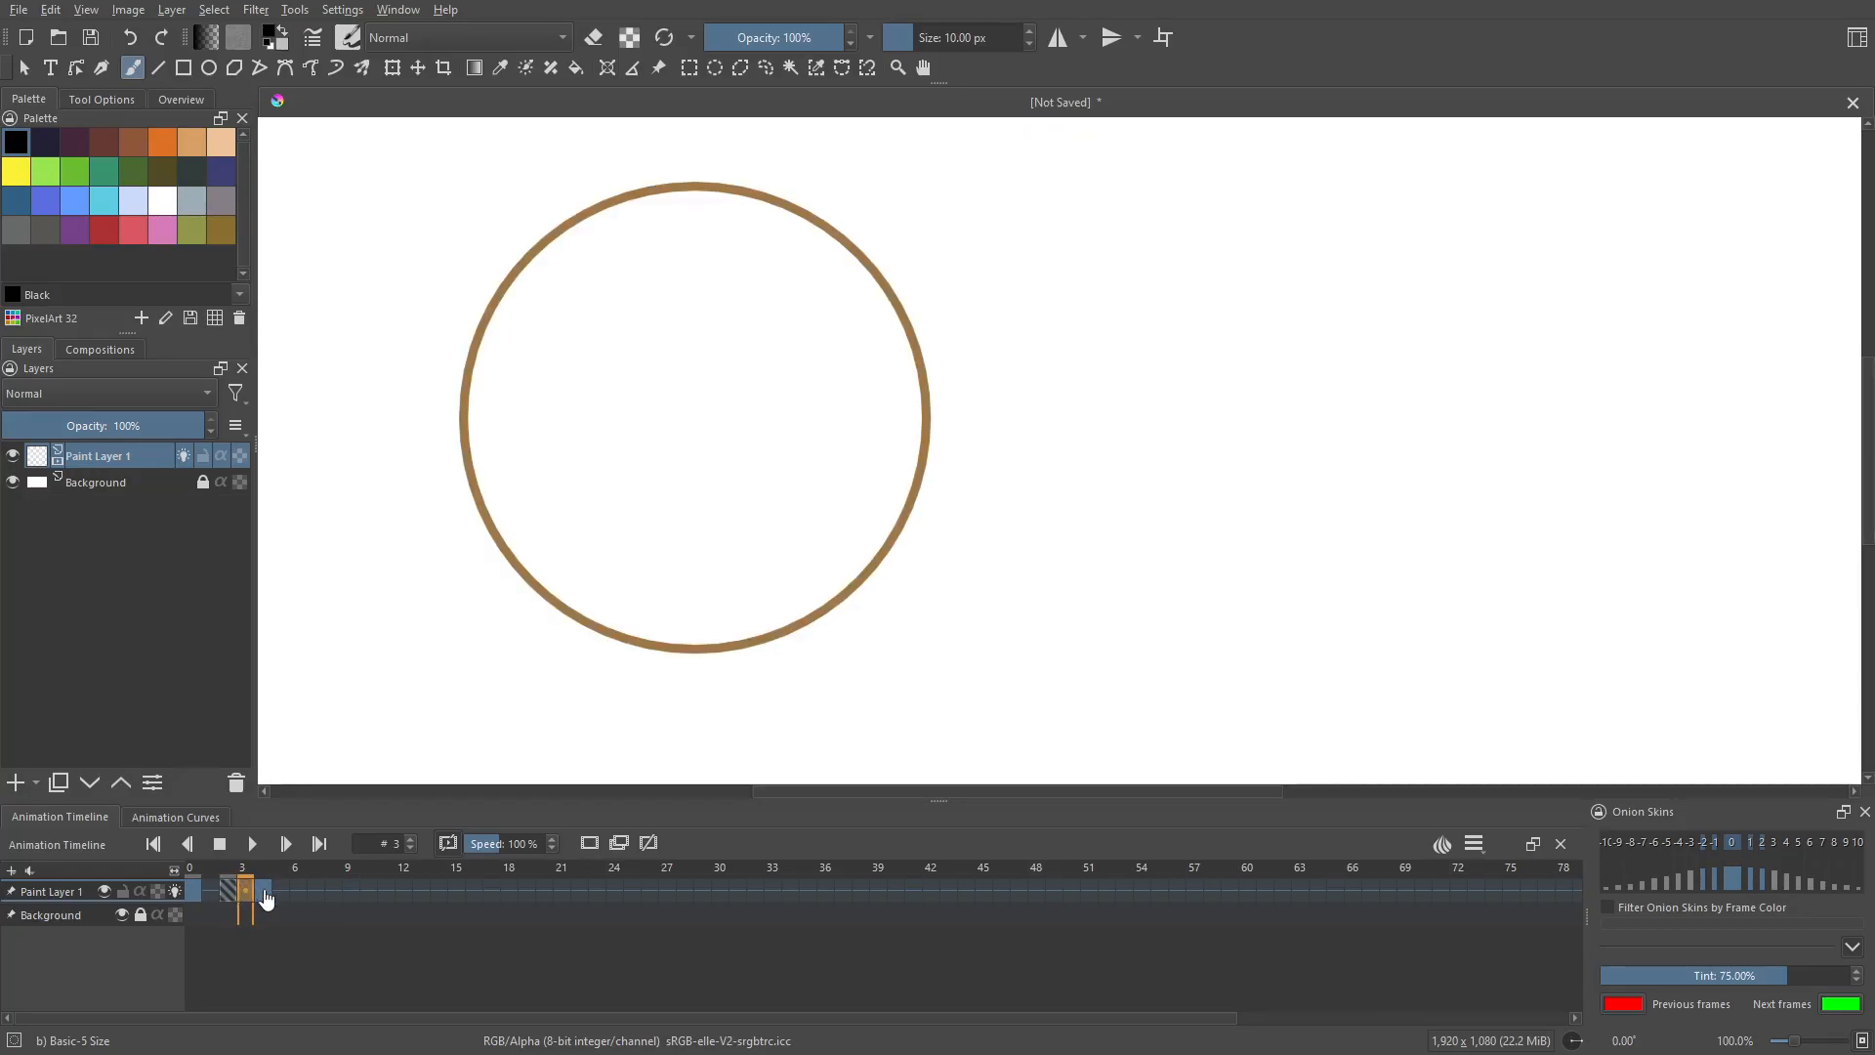
pyautogui.click(265, 894)
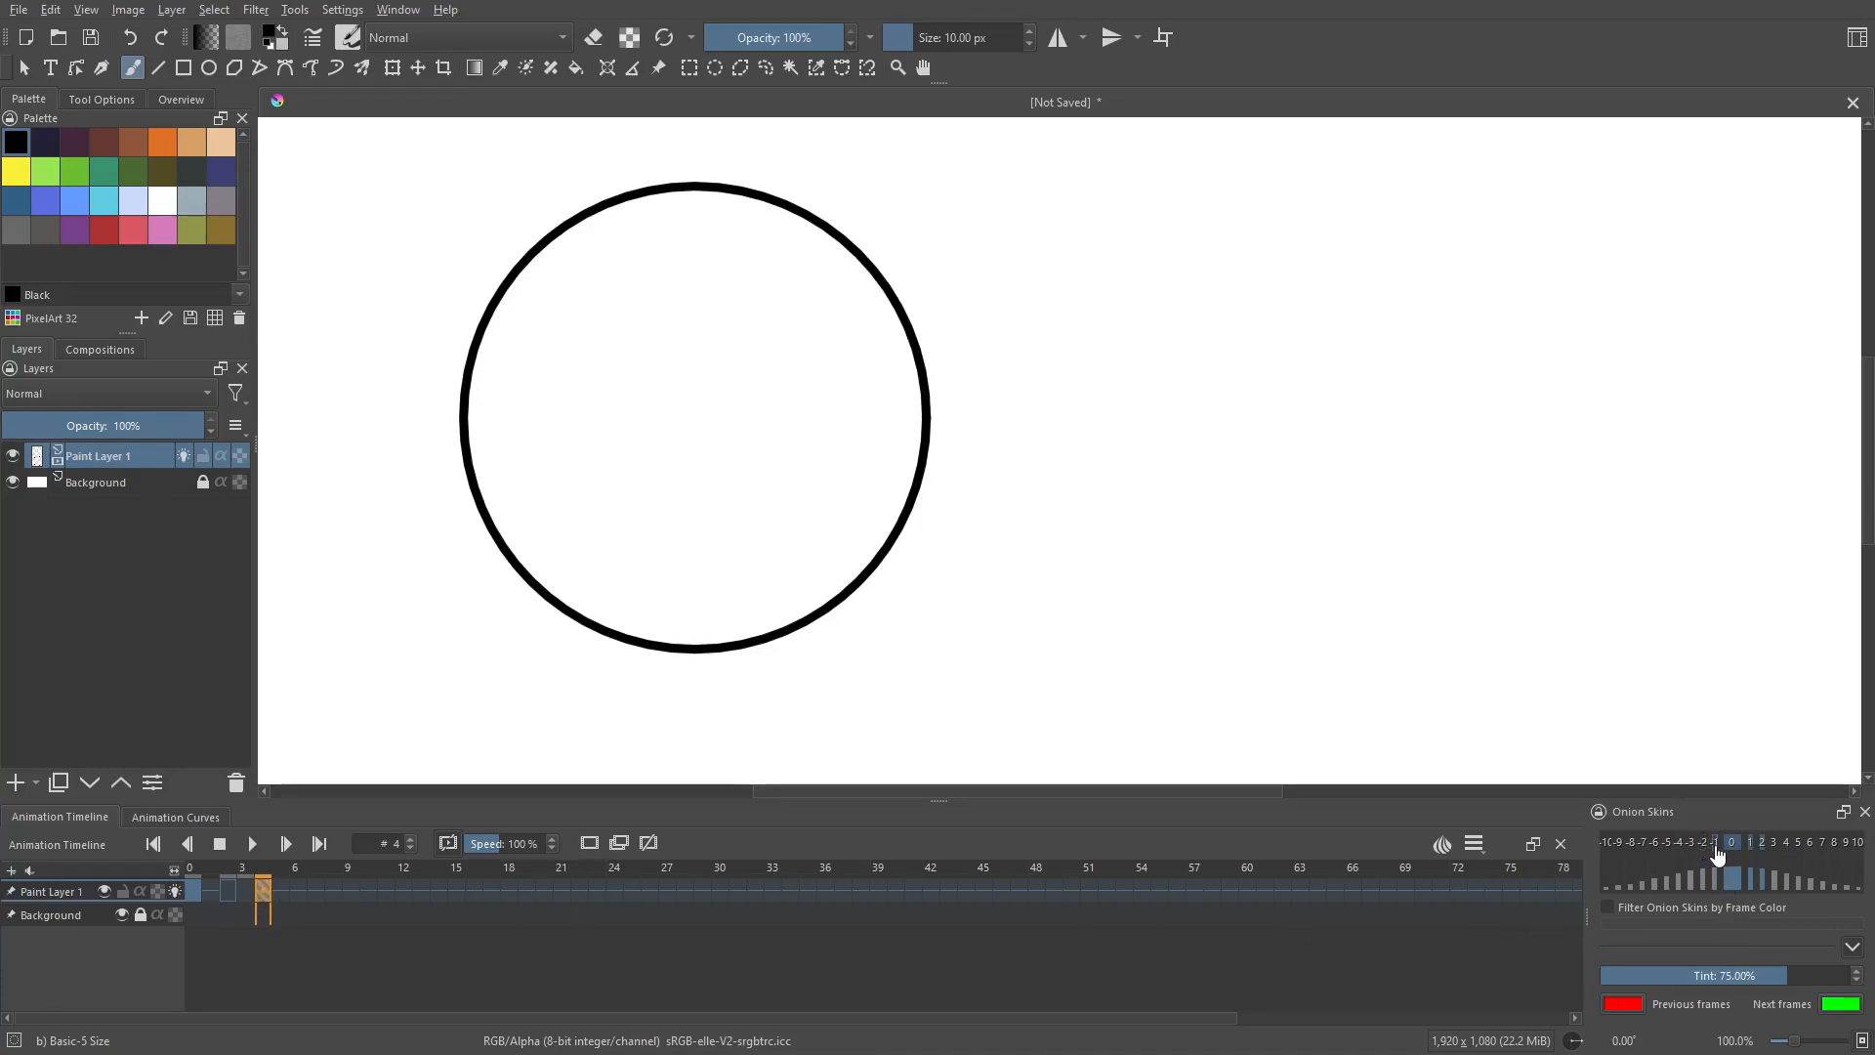
pyautogui.click(231, 901)
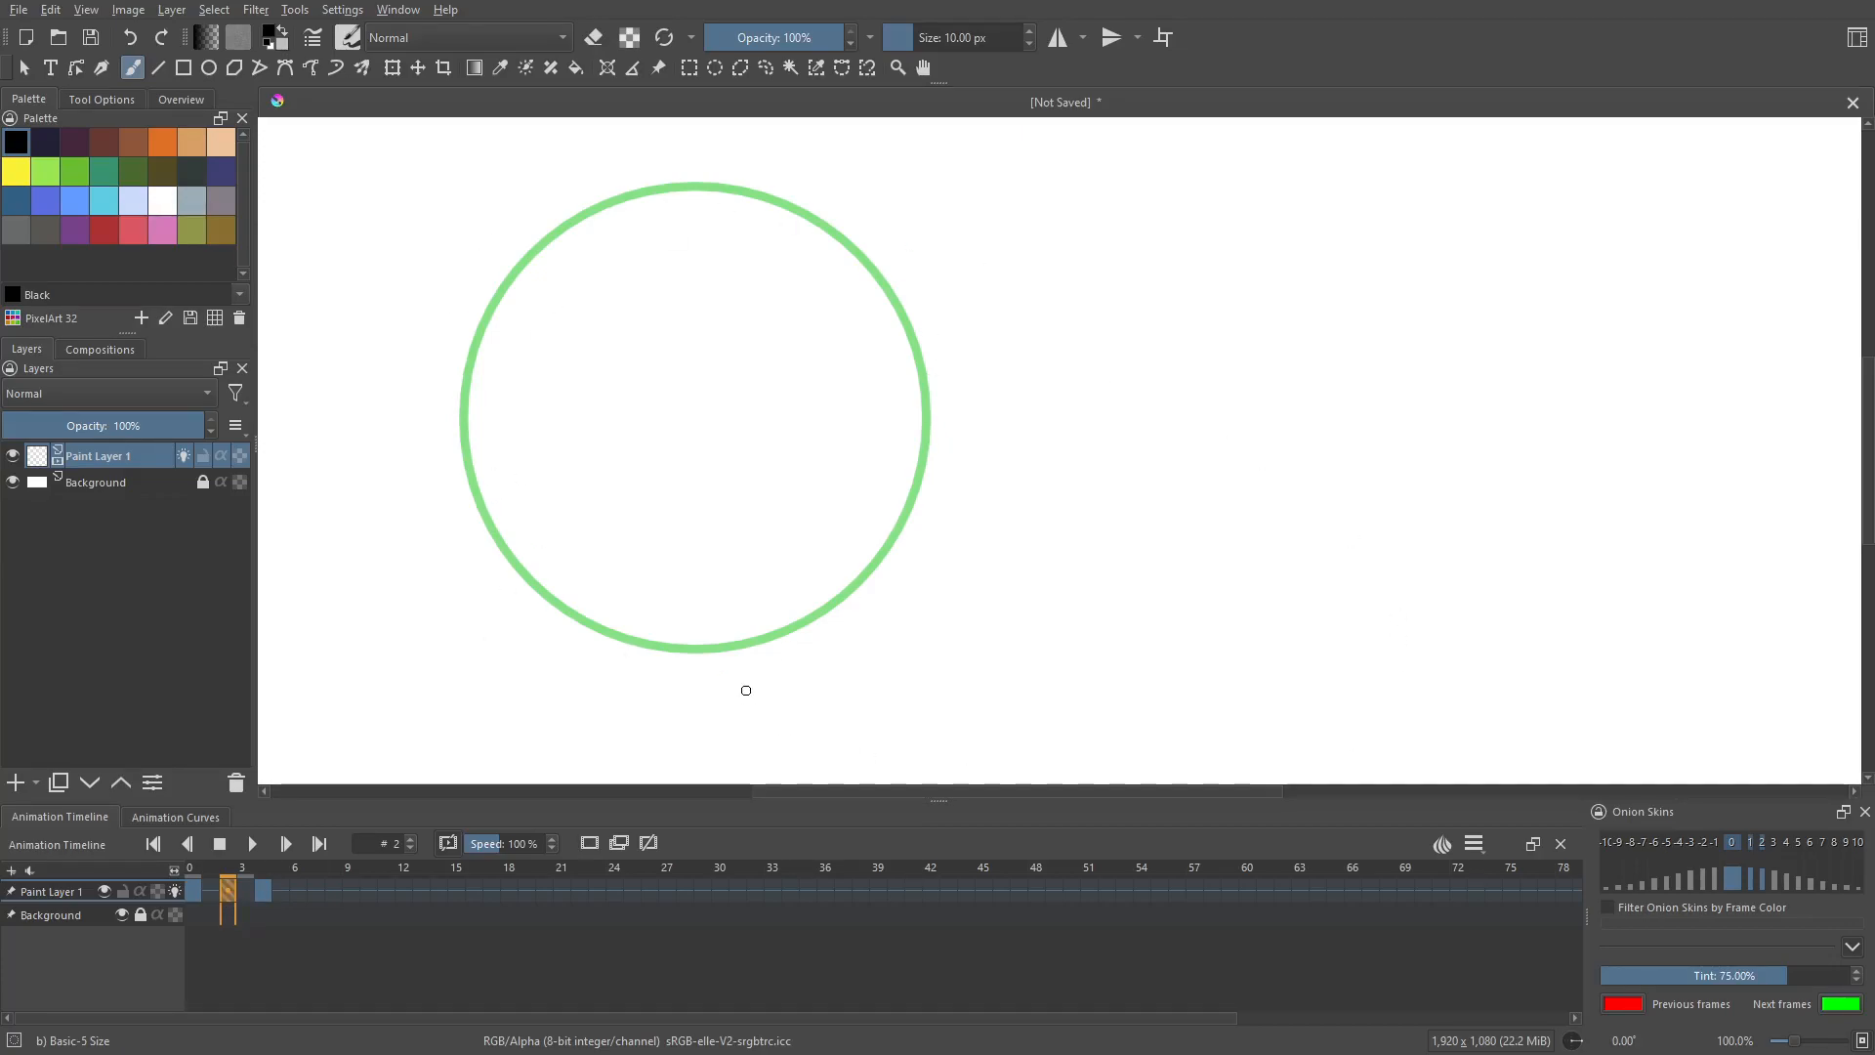
pyautogui.click(262, 891)
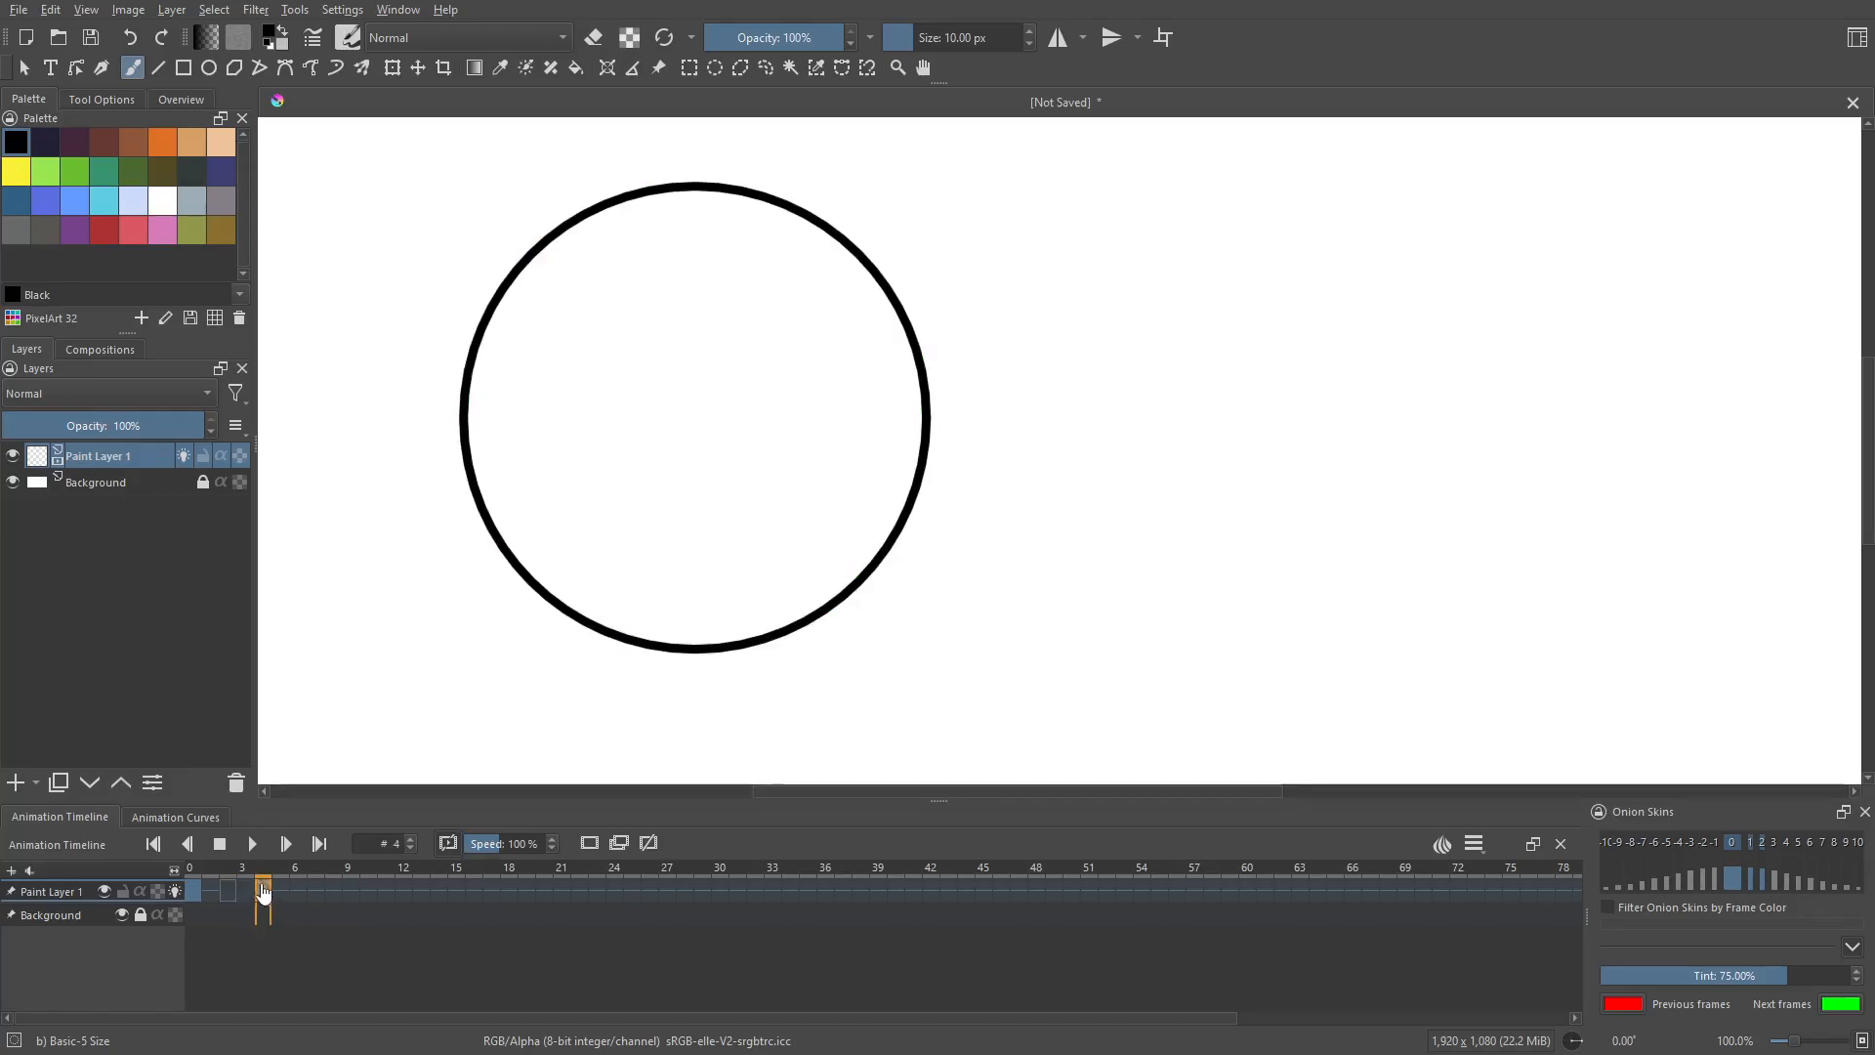
pyautogui.click(239, 895)
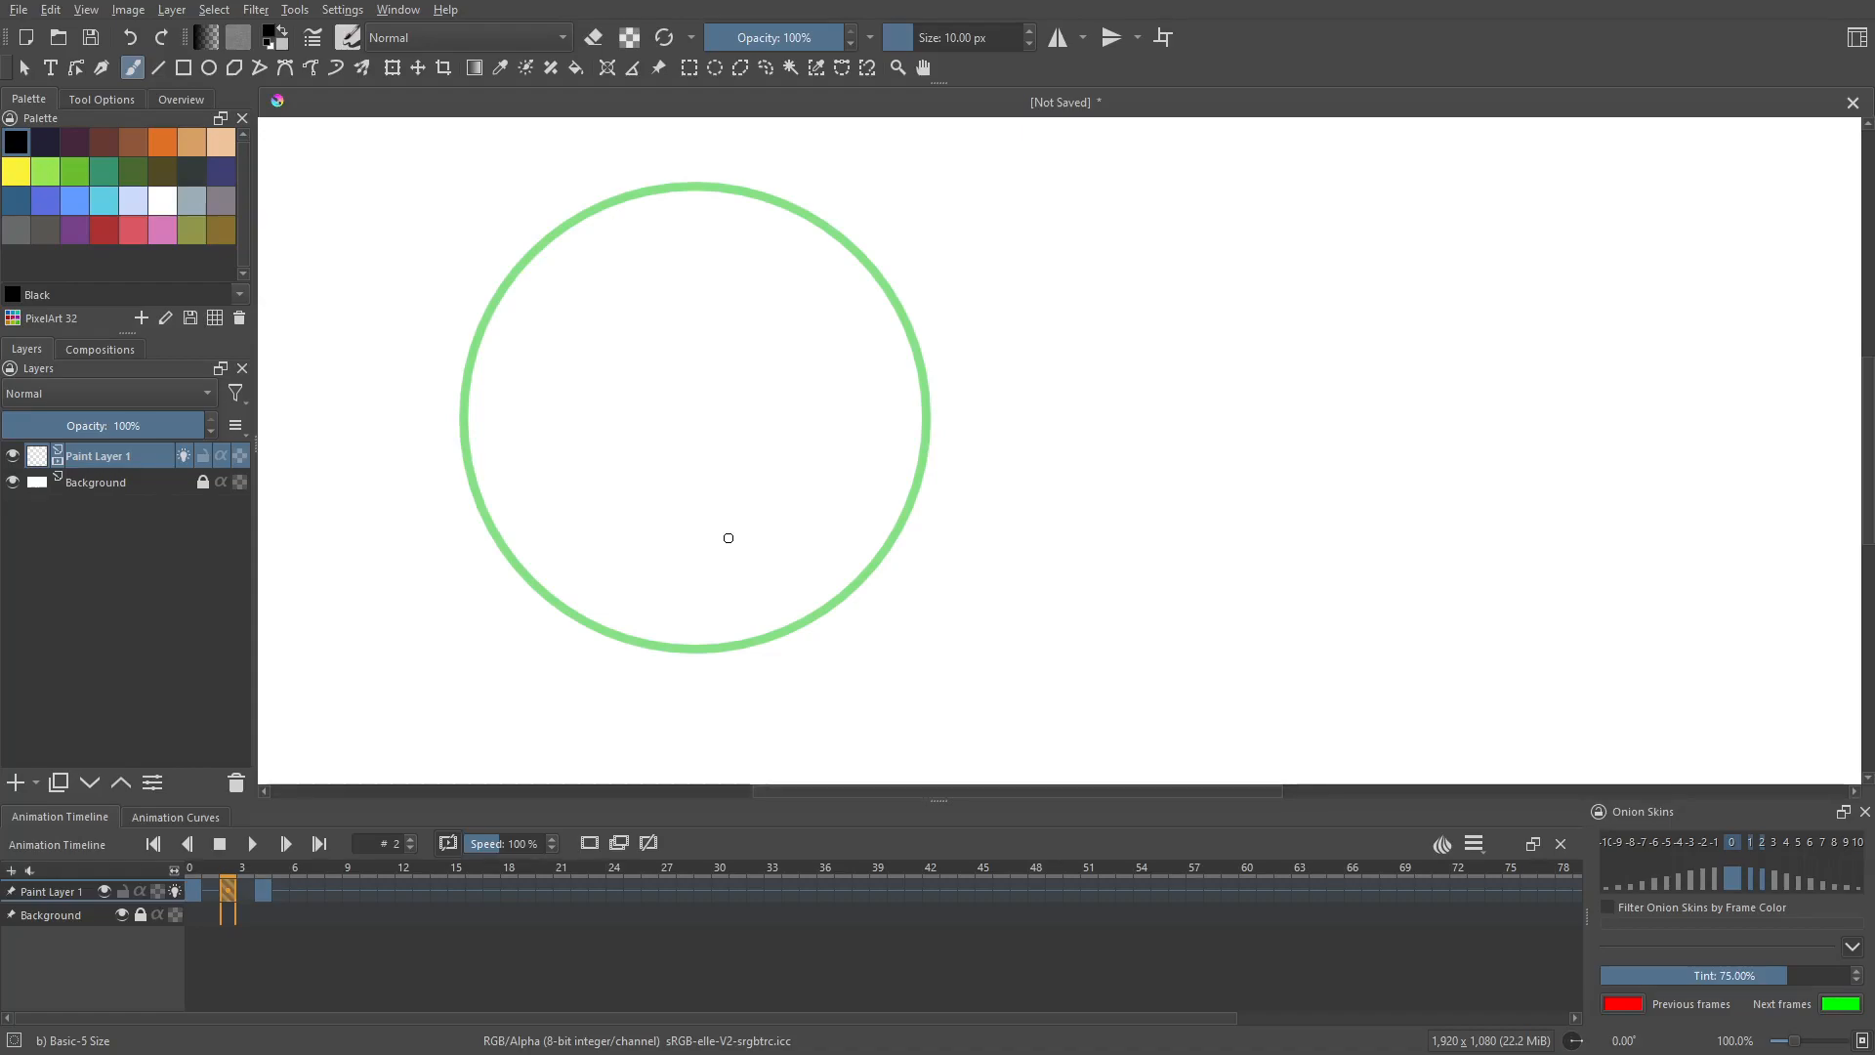
# Remove the keyframe at frame 2 and create a new blank frame in its place.
pyautogui.rightClick(233, 894)
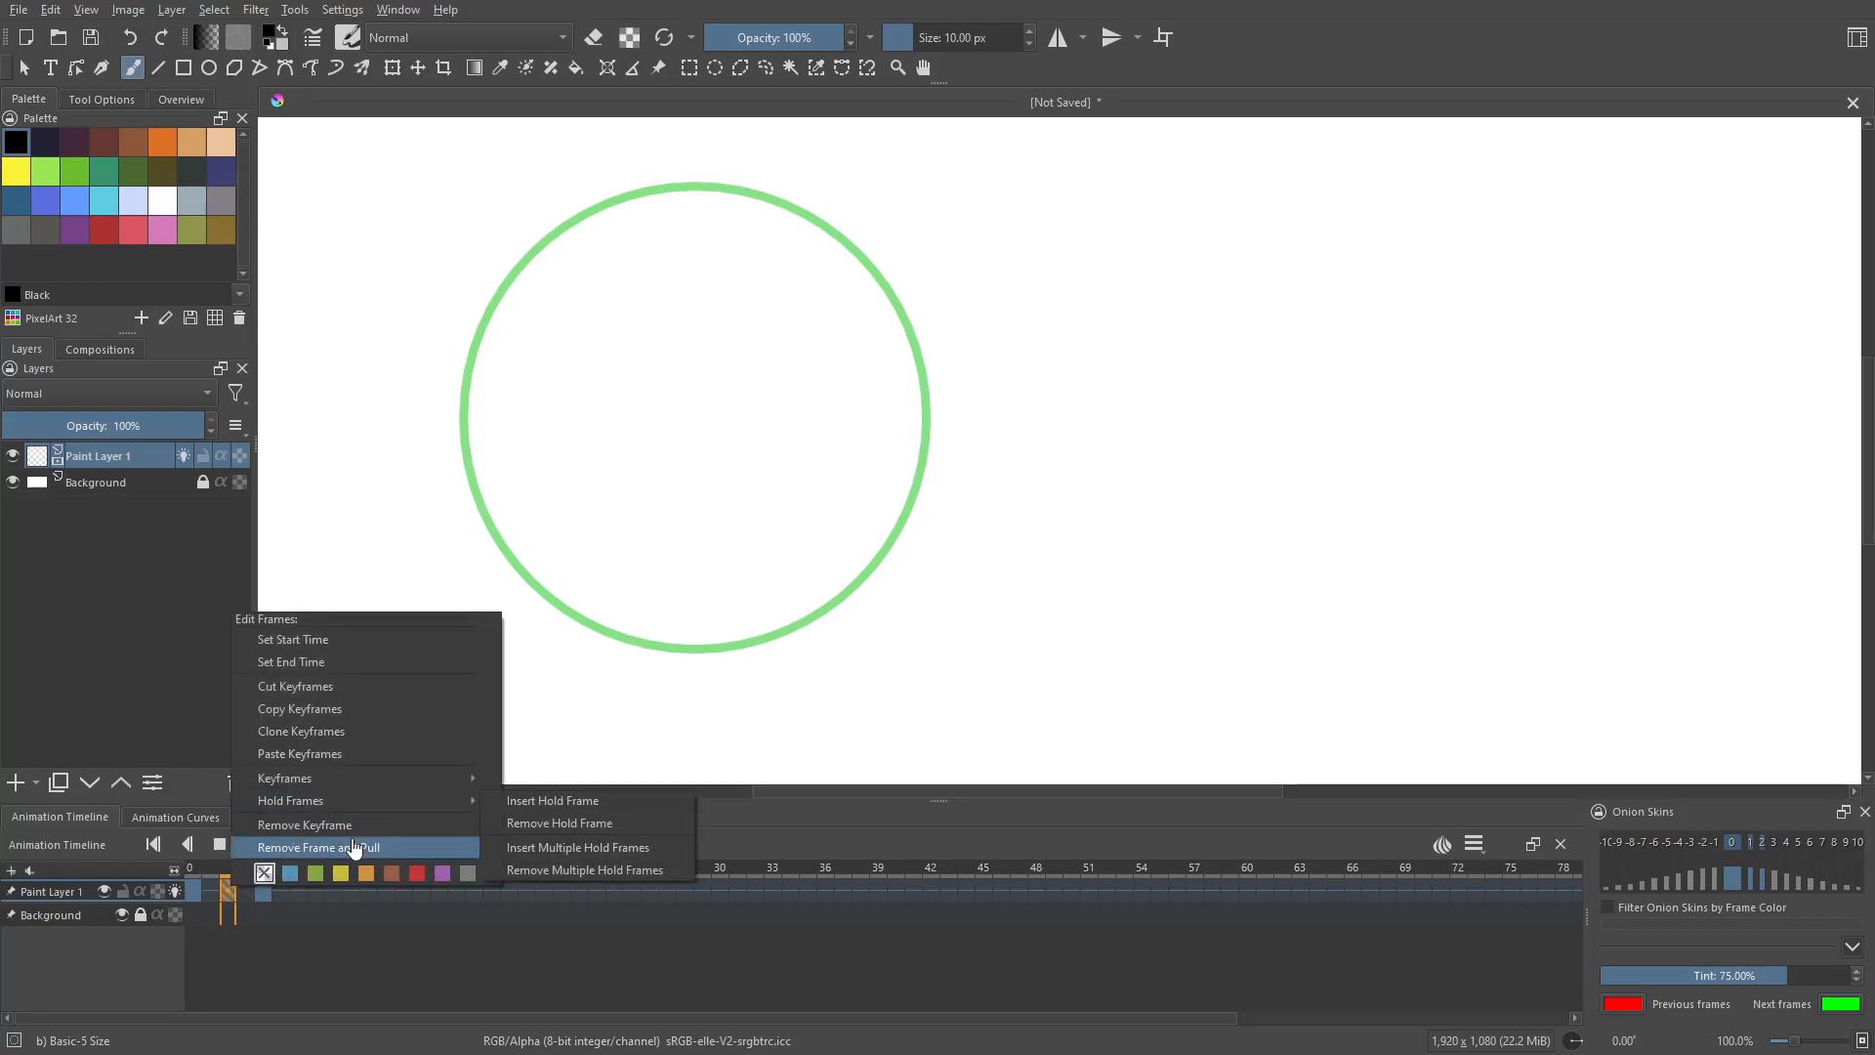
pyautogui.click(353, 847)
pyautogui.rightClick(230, 892)
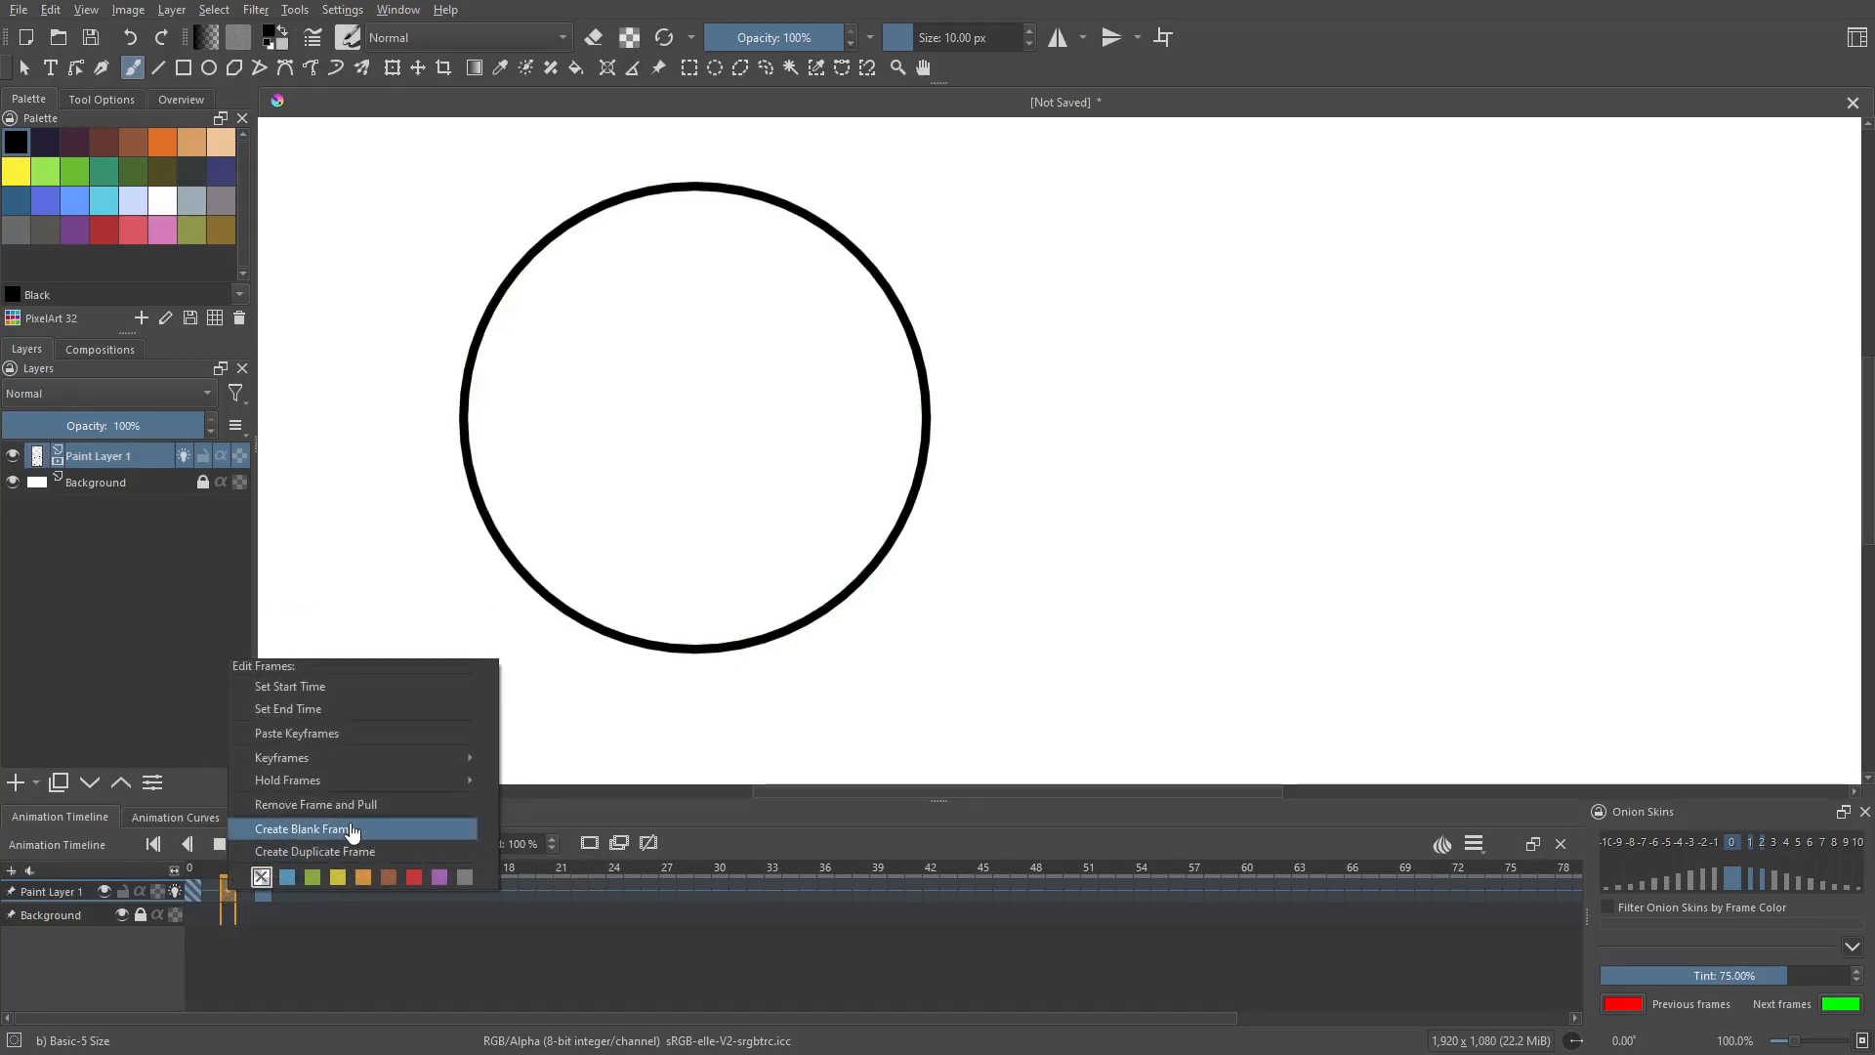
pyautogui.click(354, 831)
# Remove the duplicate circle keyframe at frame 4.
pyautogui.click(270, 895)
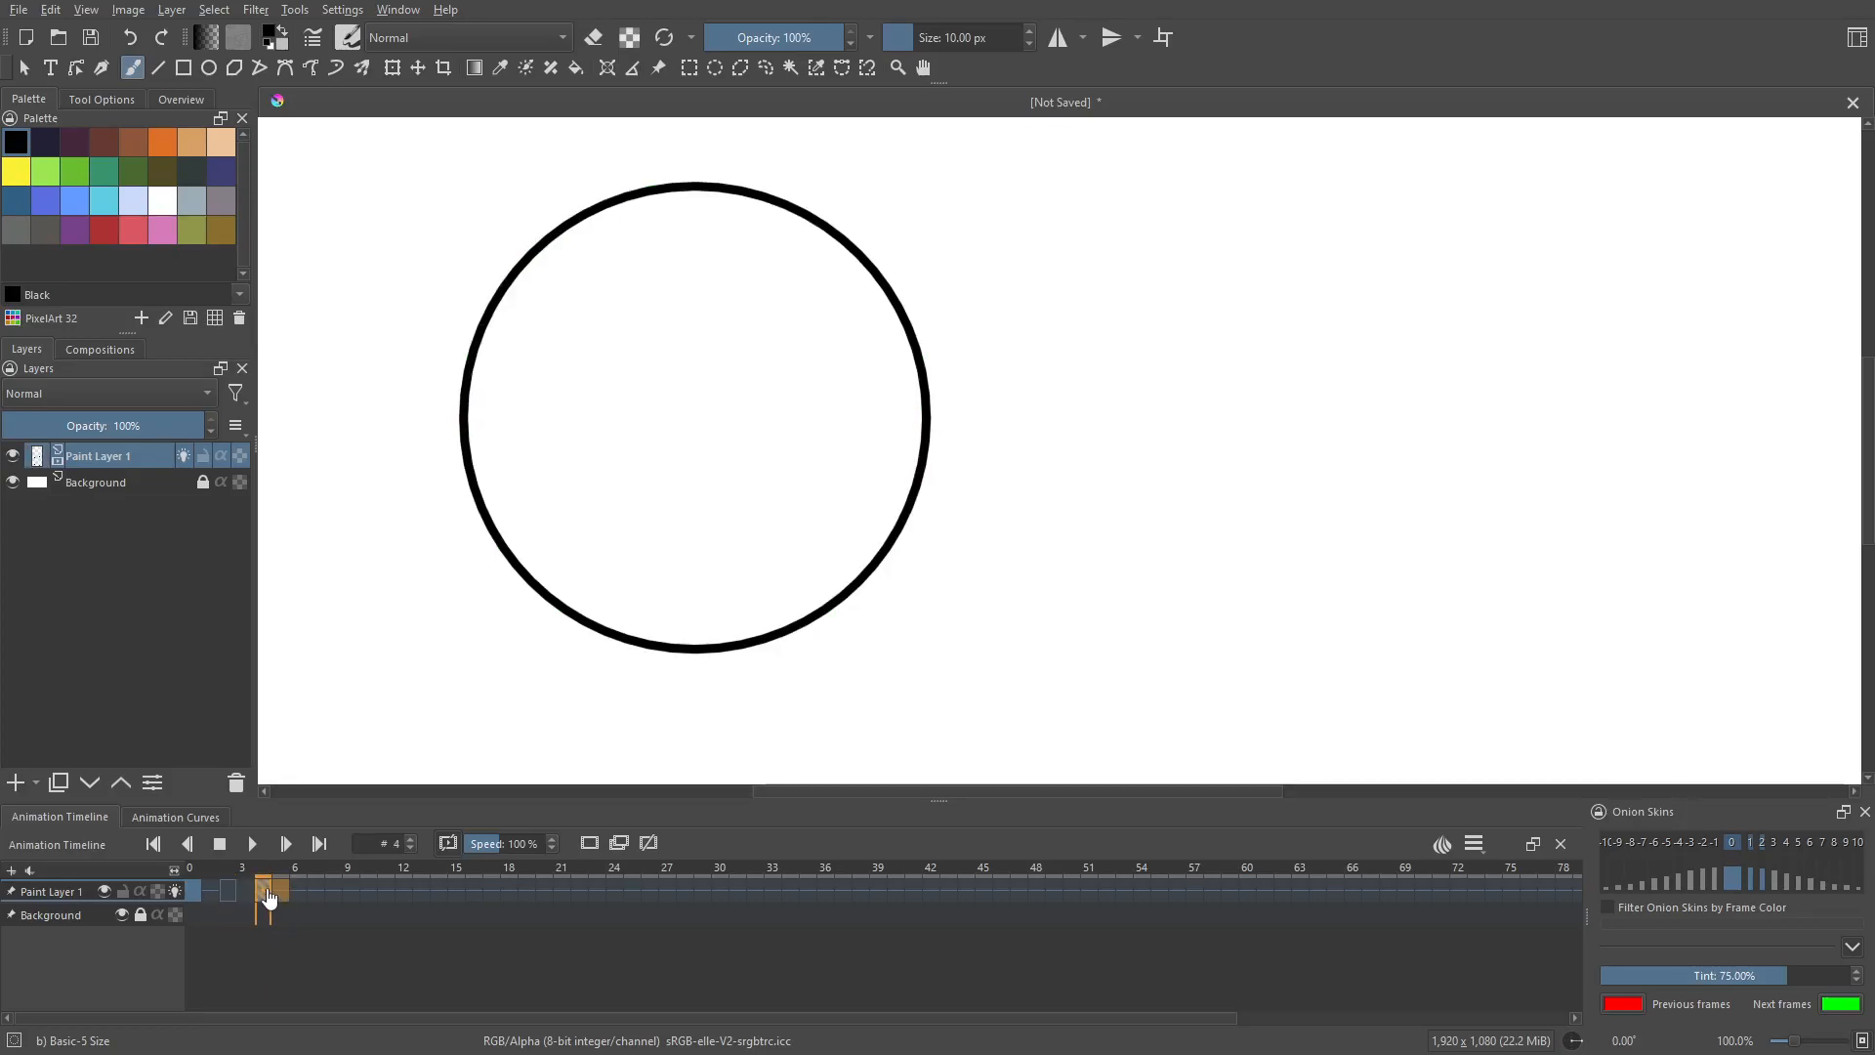
pyautogui.rightClick(269, 895)
pyautogui.click(322, 831)
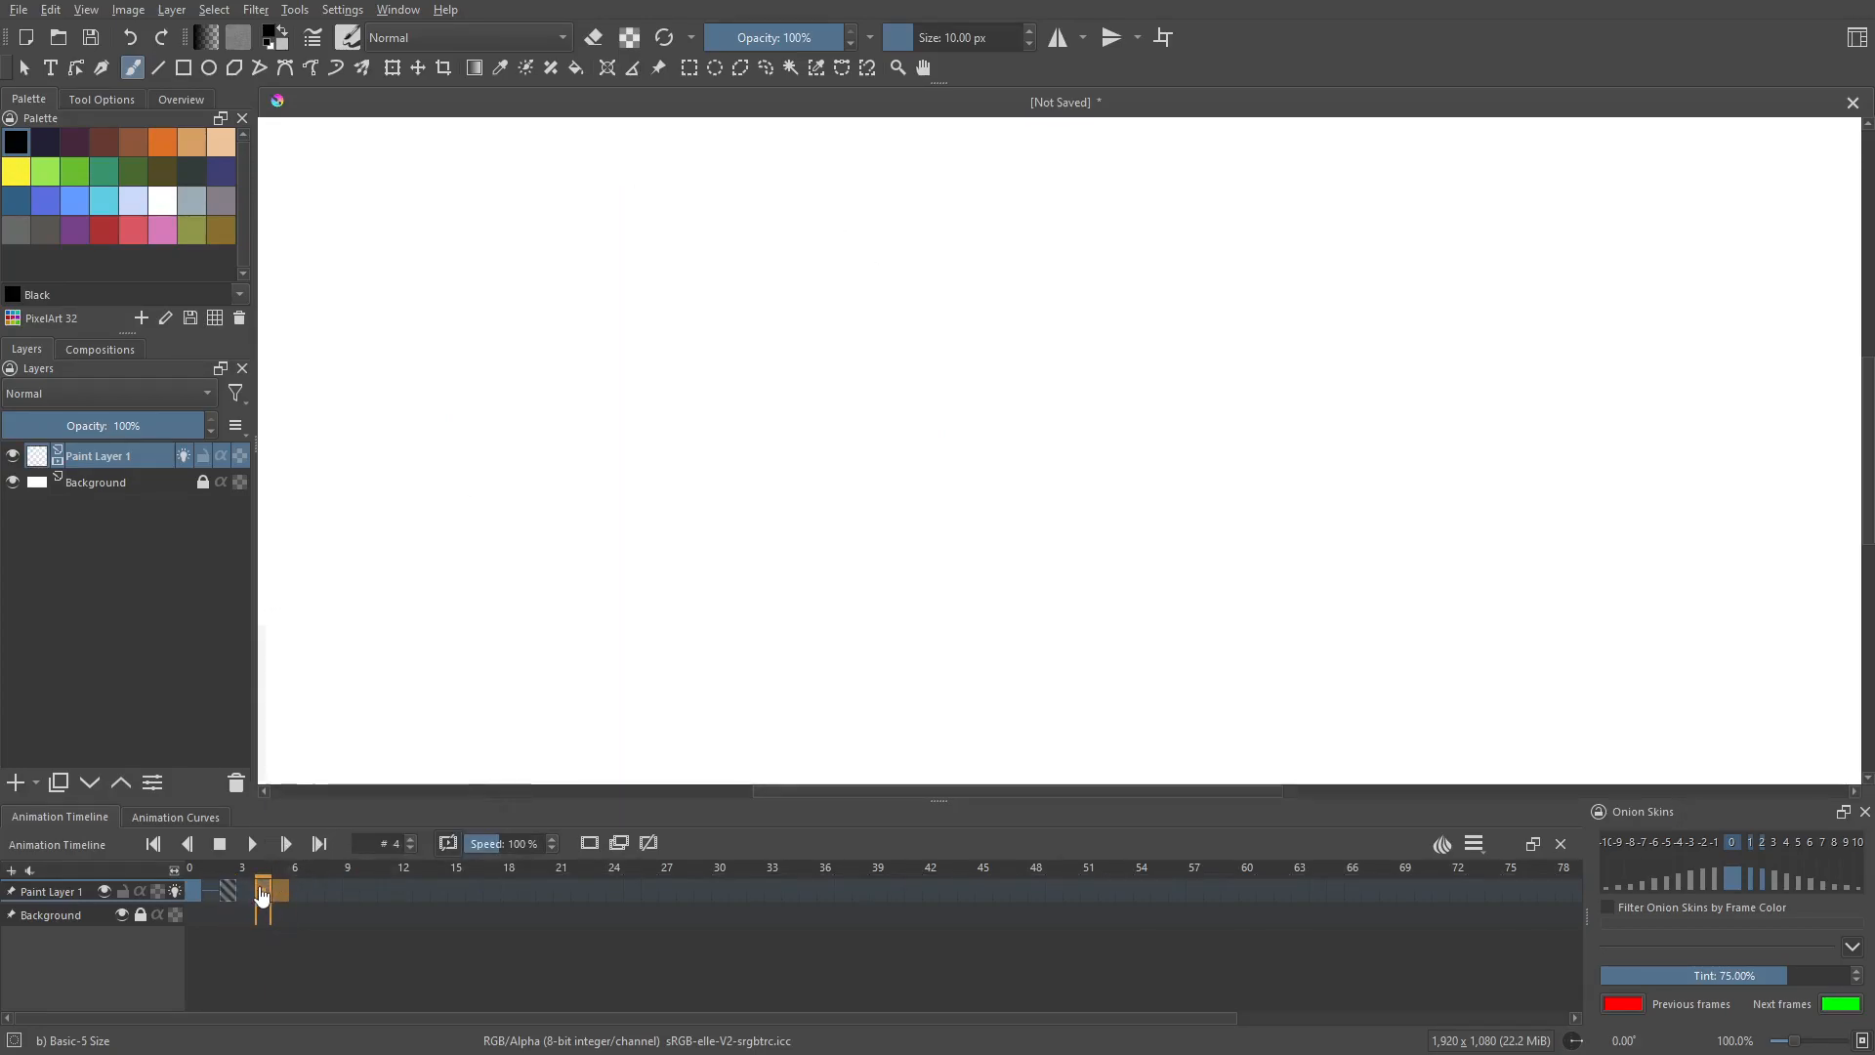
pyautogui.rightClick(261, 892)
pyautogui.click(271, 899)
# On frame 2, enable onion skins -1 and -2 at low opacity and turn off the next-frame skins 1 and 2.
pyautogui.click(246, 898)
pyautogui.click(228, 894)
pyautogui.click(209, 67)
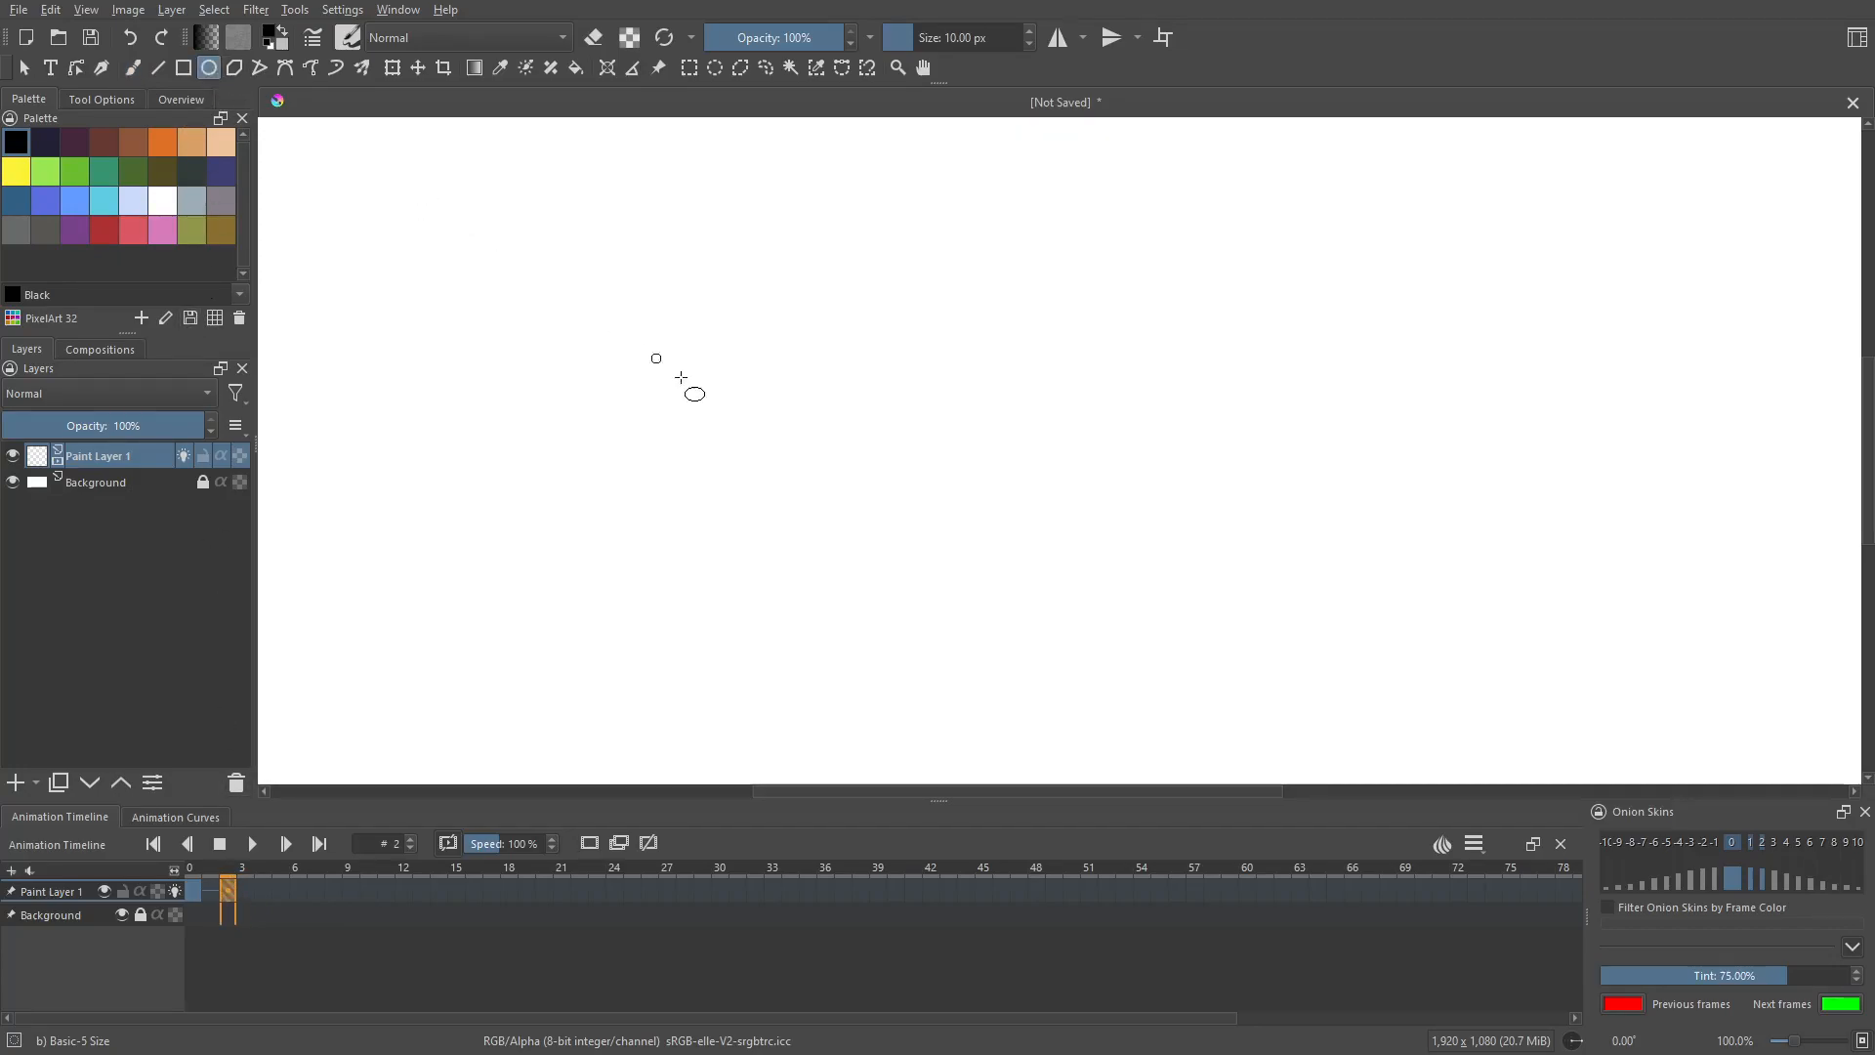
pyautogui.click(1726, 877)
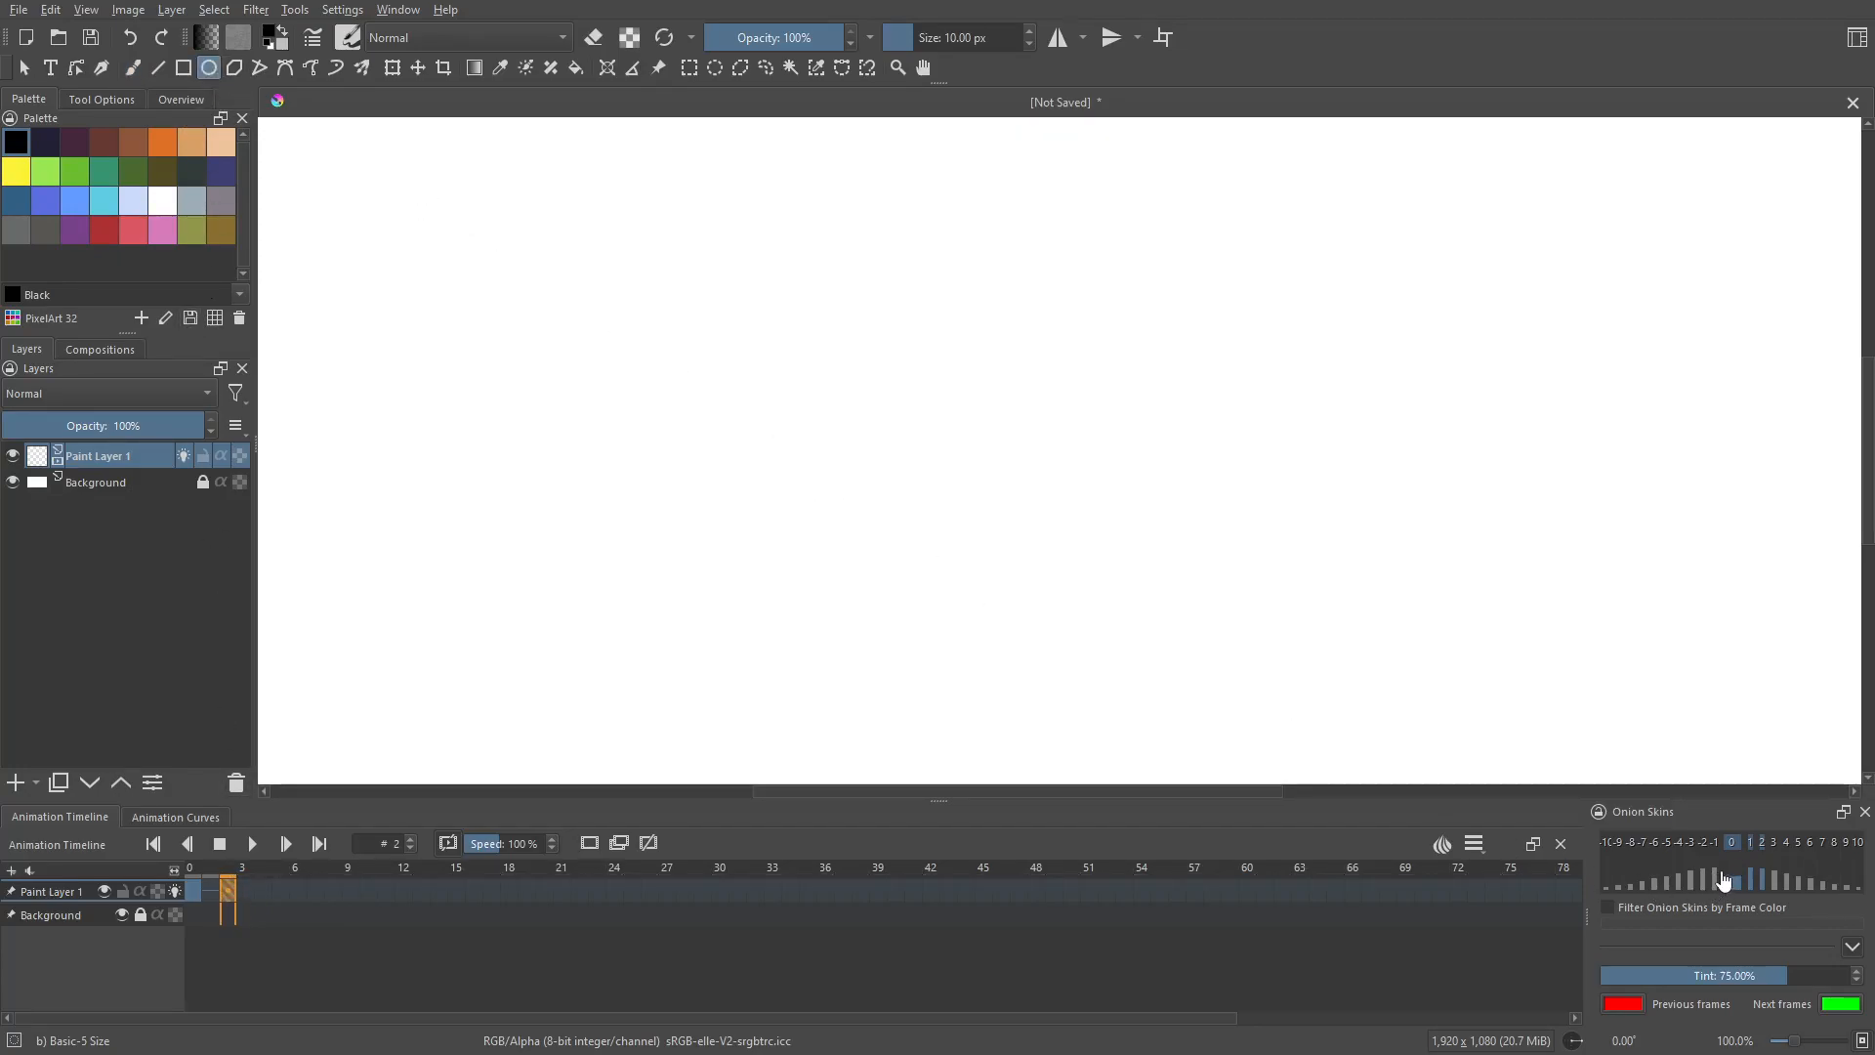
pyautogui.click(1714, 879)
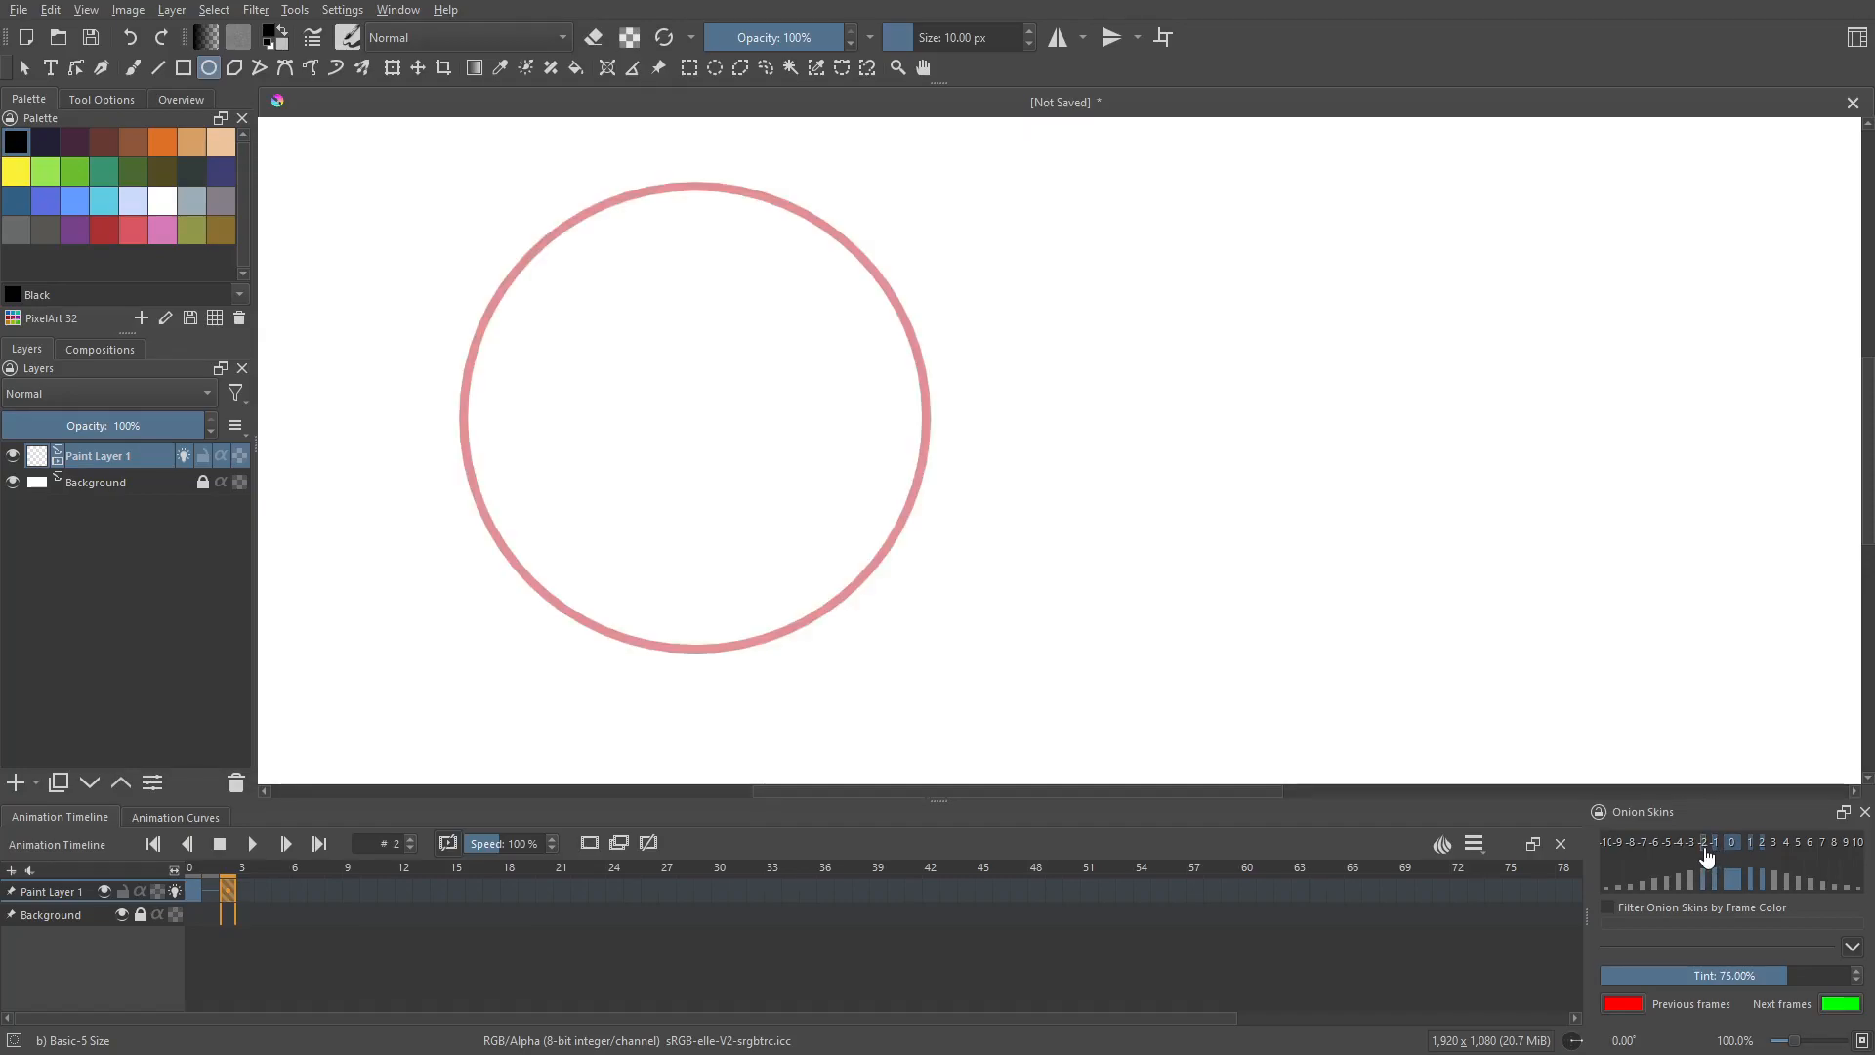
pyautogui.click(1714, 859)
pyautogui.click(1712, 858)
pyautogui.moveTo(1704, 873)
pyautogui.mouseDown()
pyautogui.moveTo(1722, 905)
pyautogui.moveTo(1746, 875)
pyautogui.moveTo(1716, 880)
pyautogui.moveTo(1733, 889)
pyautogui.moveTo(1745, 850)
pyautogui.moveTo(1756, 894)
pyautogui.mouseUp()
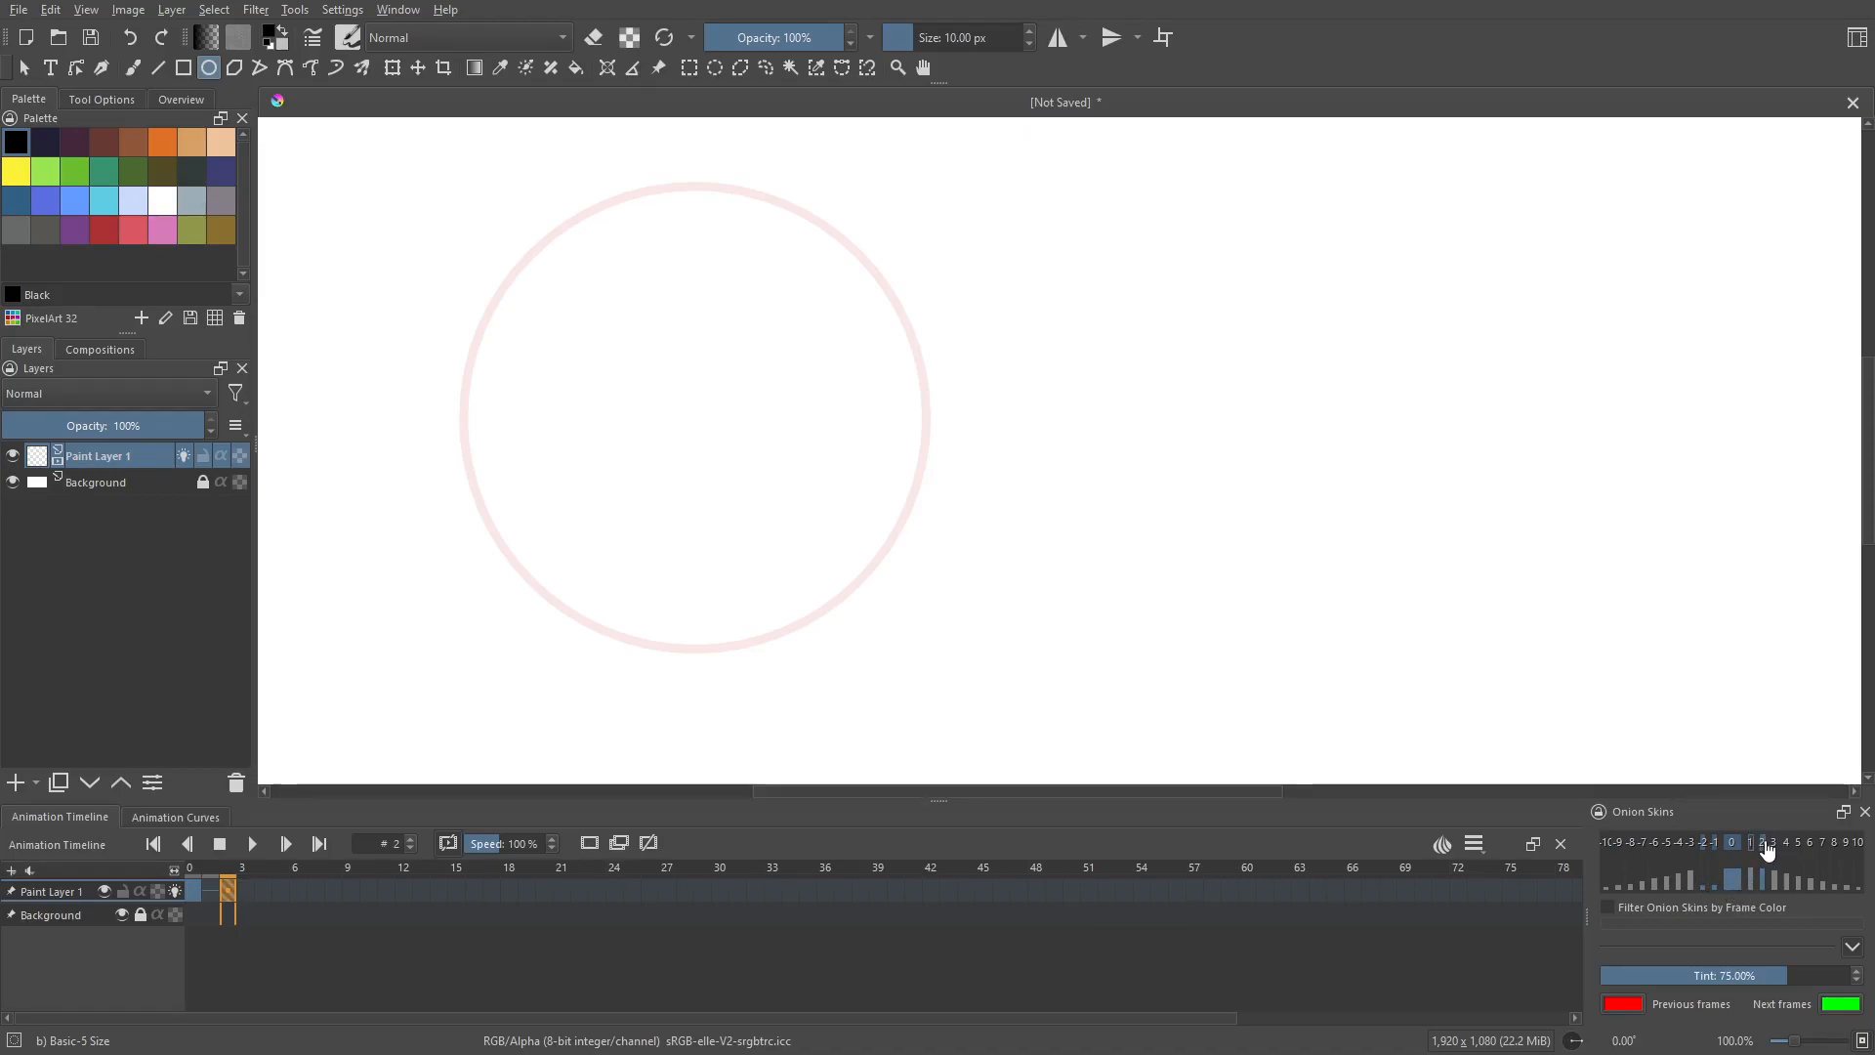
# Draw a slightly smaller circle on frame 2, overlapping the onion-skinned circle and offset up and to the right.
pyautogui.moveTo(893, 265); pyautogui.dragTo(847, 256)
pyautogui.moveTo(569, 152)
pyautogui.mouseDown()
pyautogui.moveTo(807, 384)
pyautogui.moveTo(974, 627)
pyautogui.moveTo(933, 574)
pyautogui.mouseUp()
pyautogui.moveTo(996, 302); pyautogui.dragTo(957, 349)
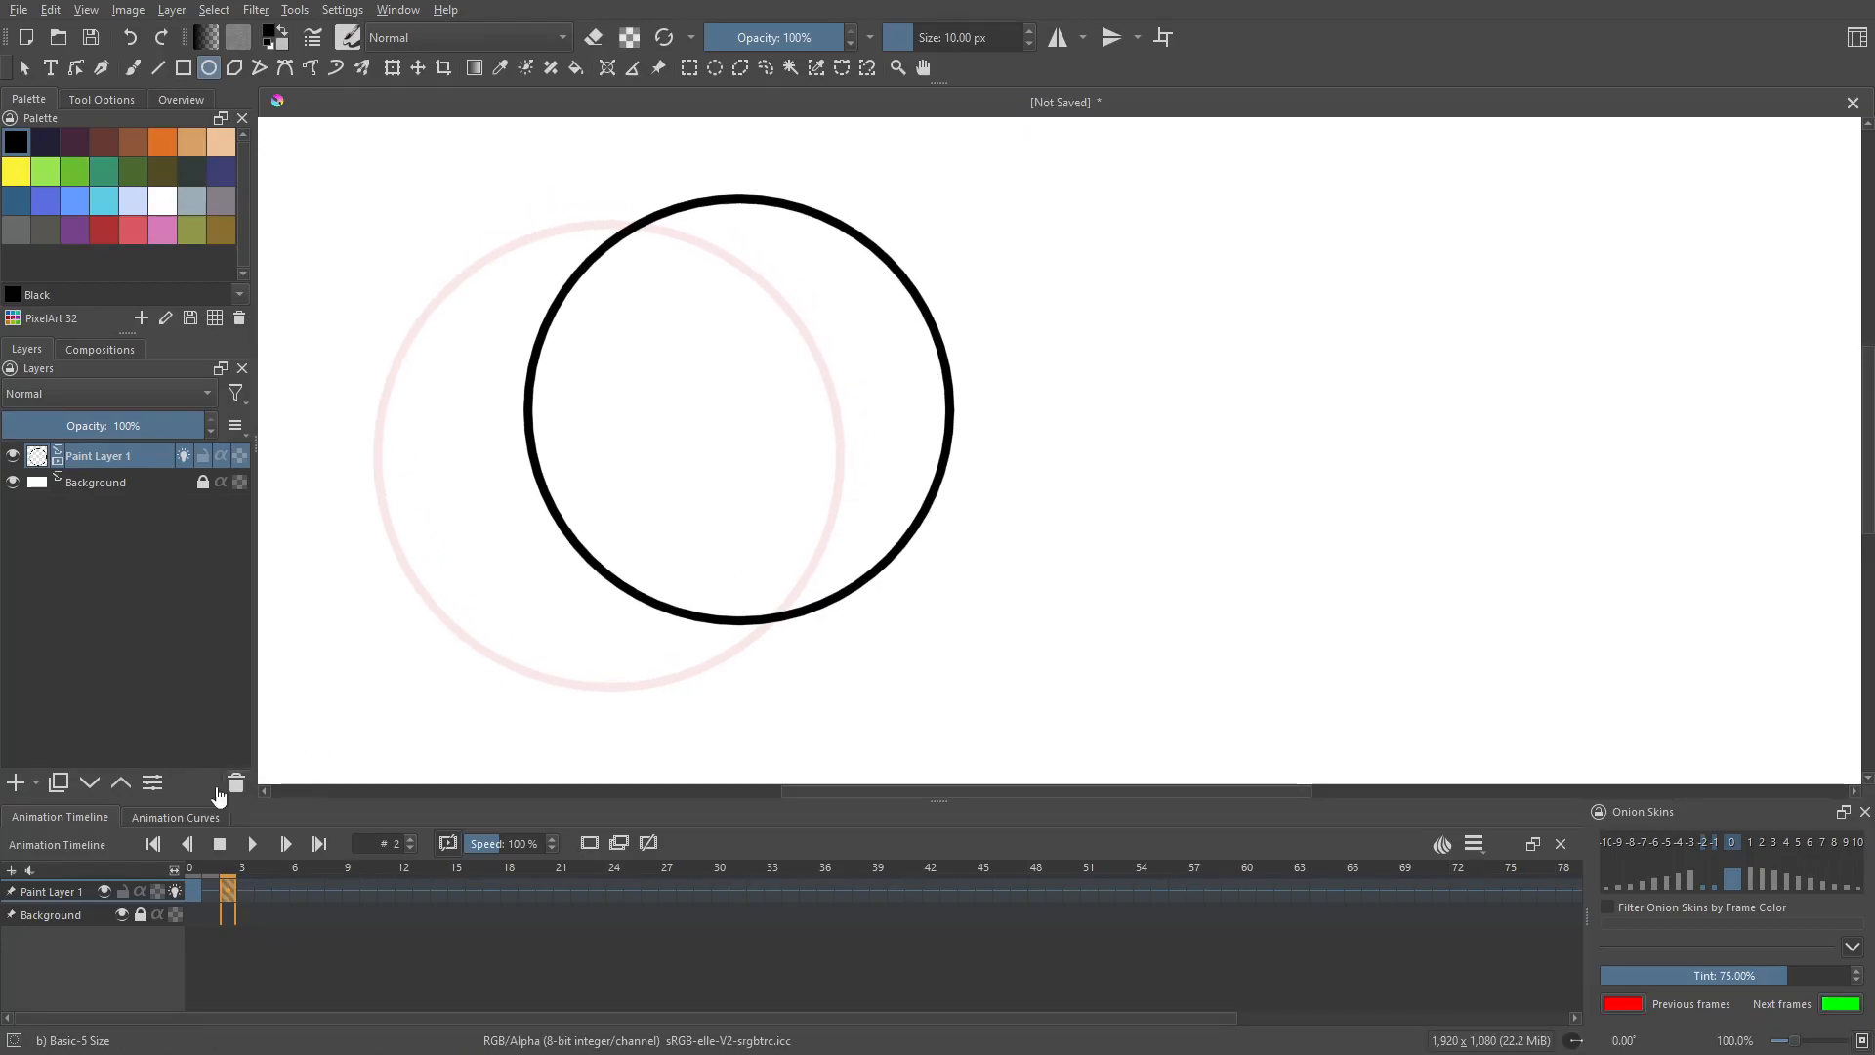
# Create a blank frame at frame 4 and draw a smaller circle further up and to the right.
pyautogui.click(243, 893)
pyautogui.click(262, 893)
pyautogui.rightClick(265, 896)
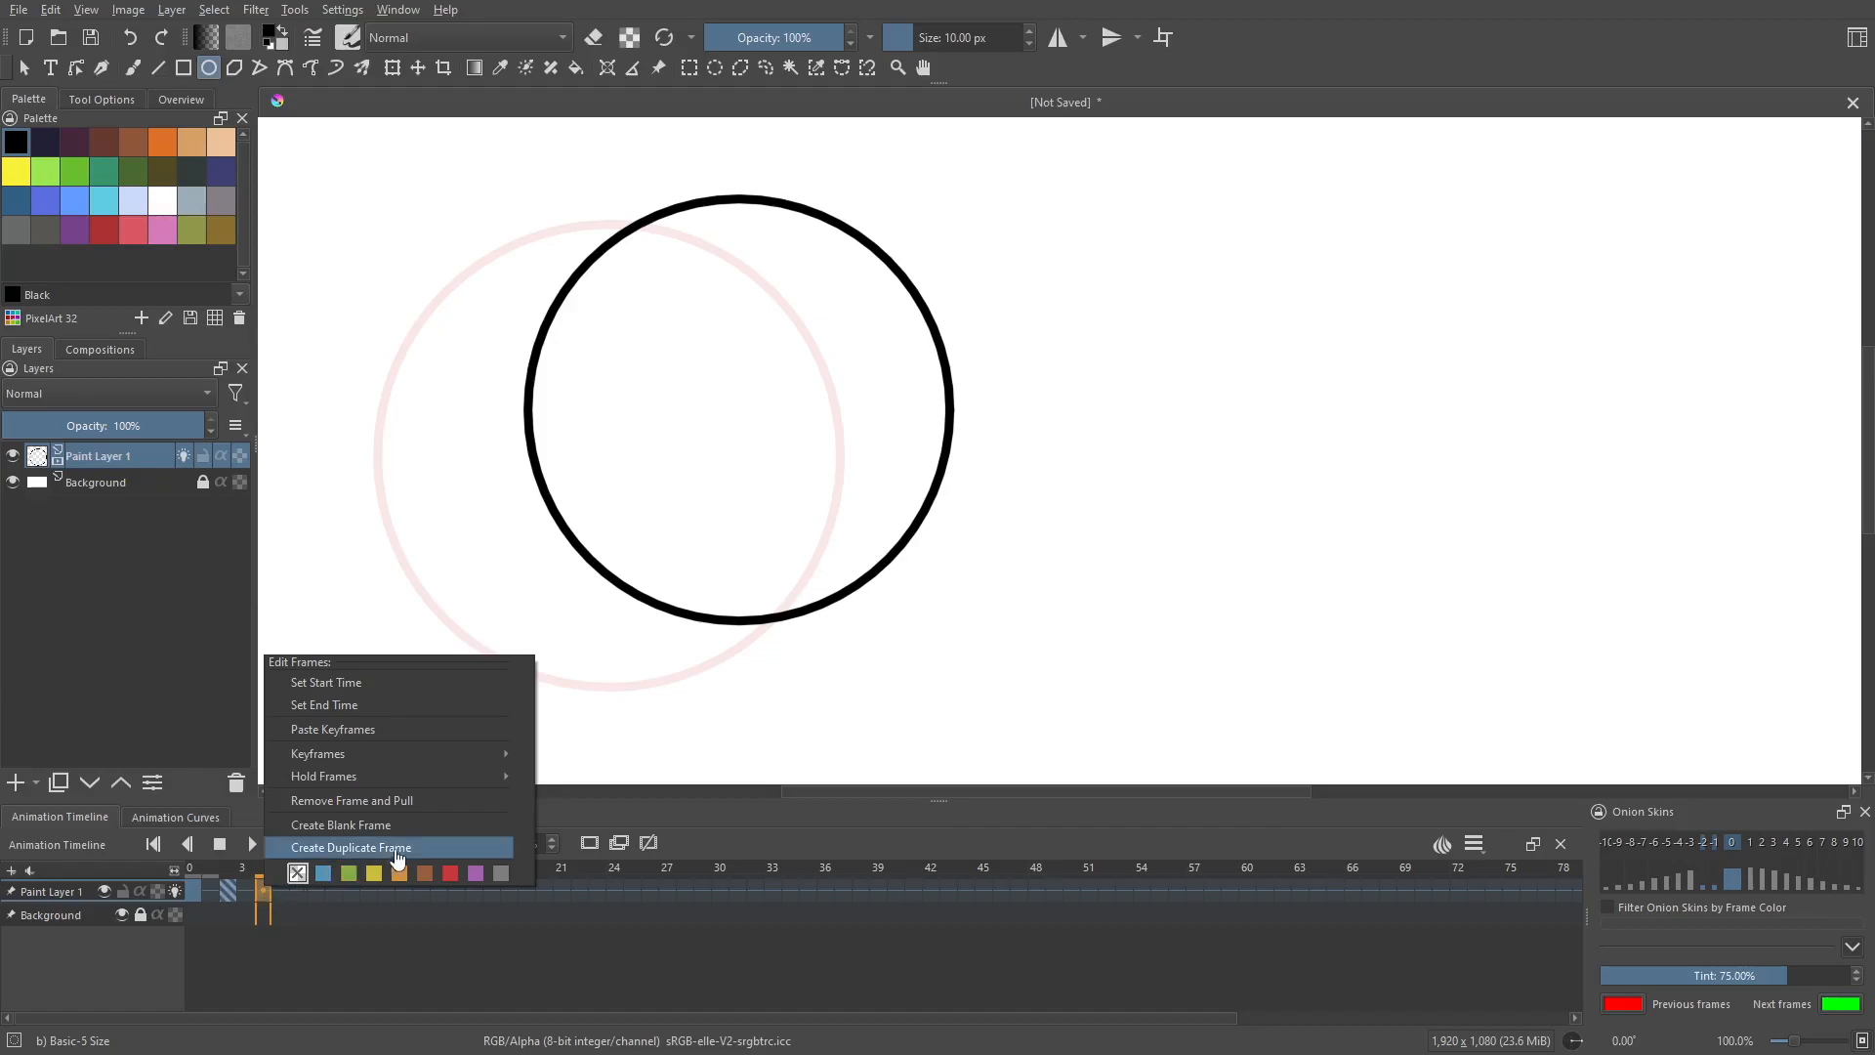
pyautogui.click(418, 826)
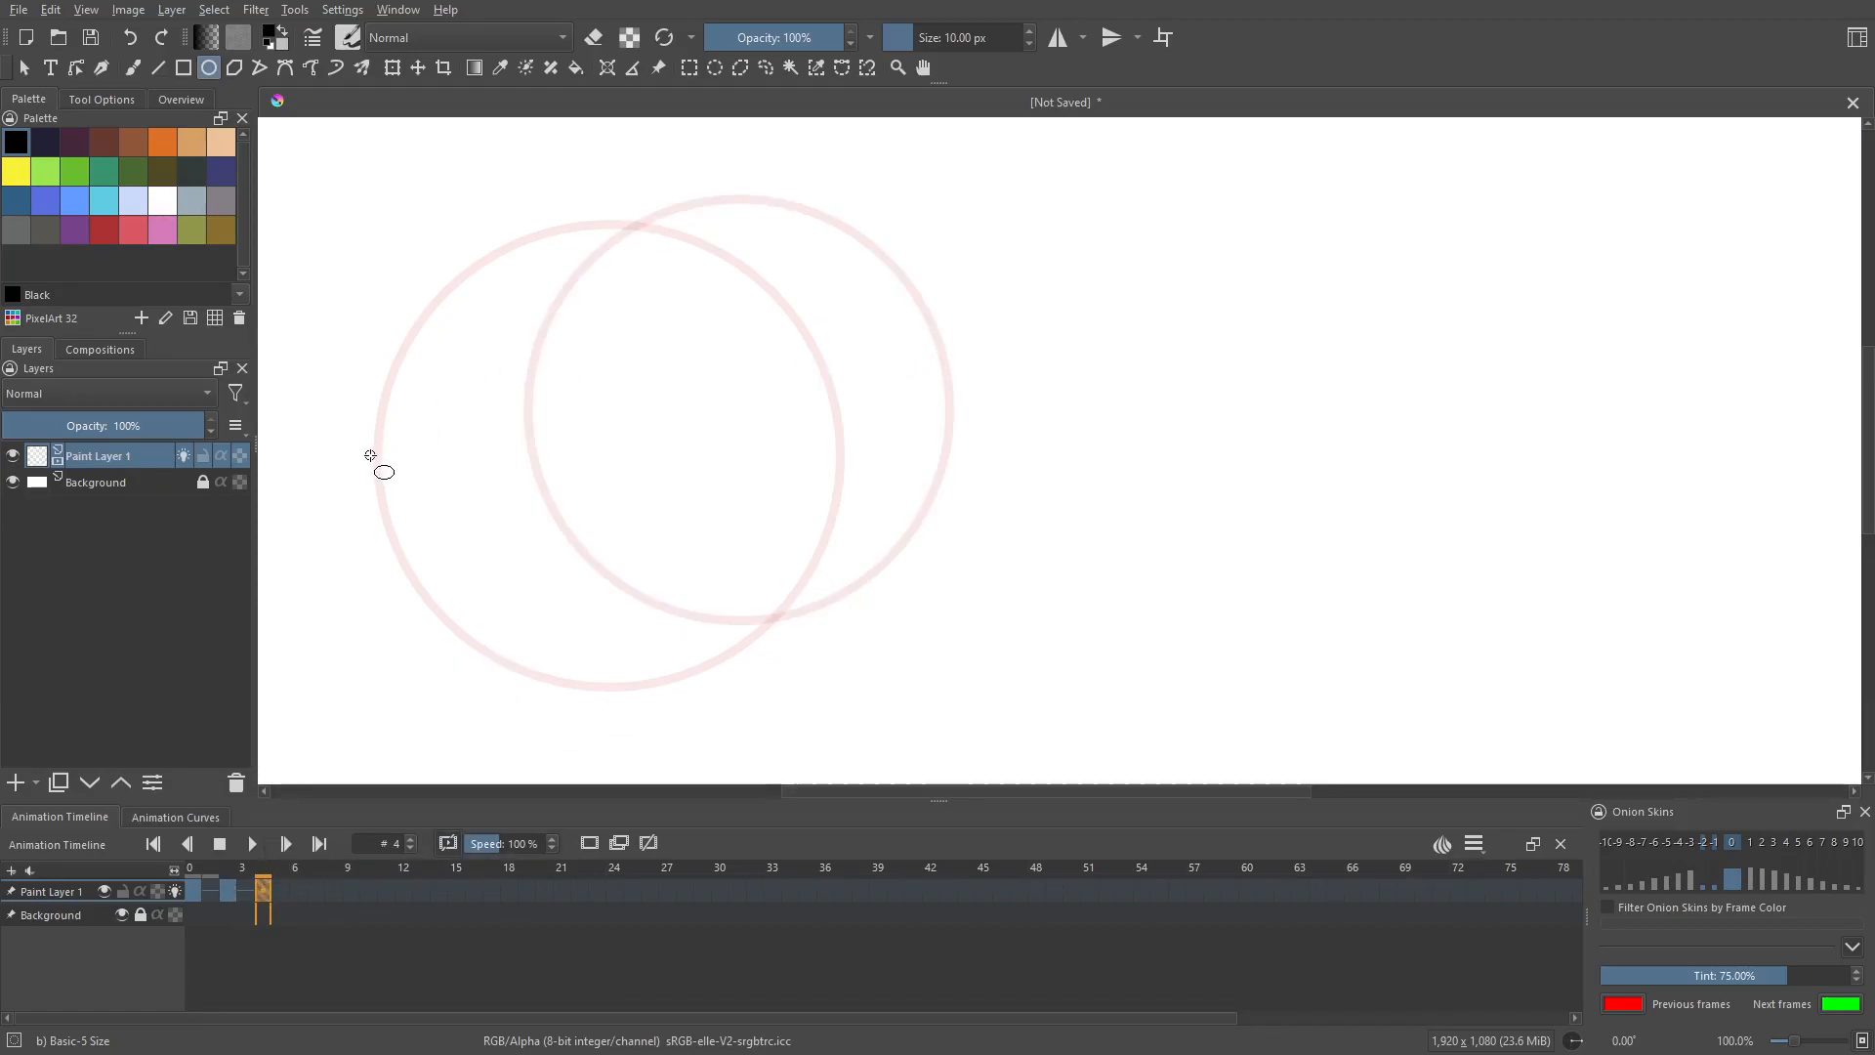
pyautogui.moveTo(627, 340); pyautogui.dragTo(577, 443)
pyautogui.scroll(1, 577, 443)
pyautogui.scroll(-1, 598, 367)
pyautogui.scroll(-1, 608, 362)
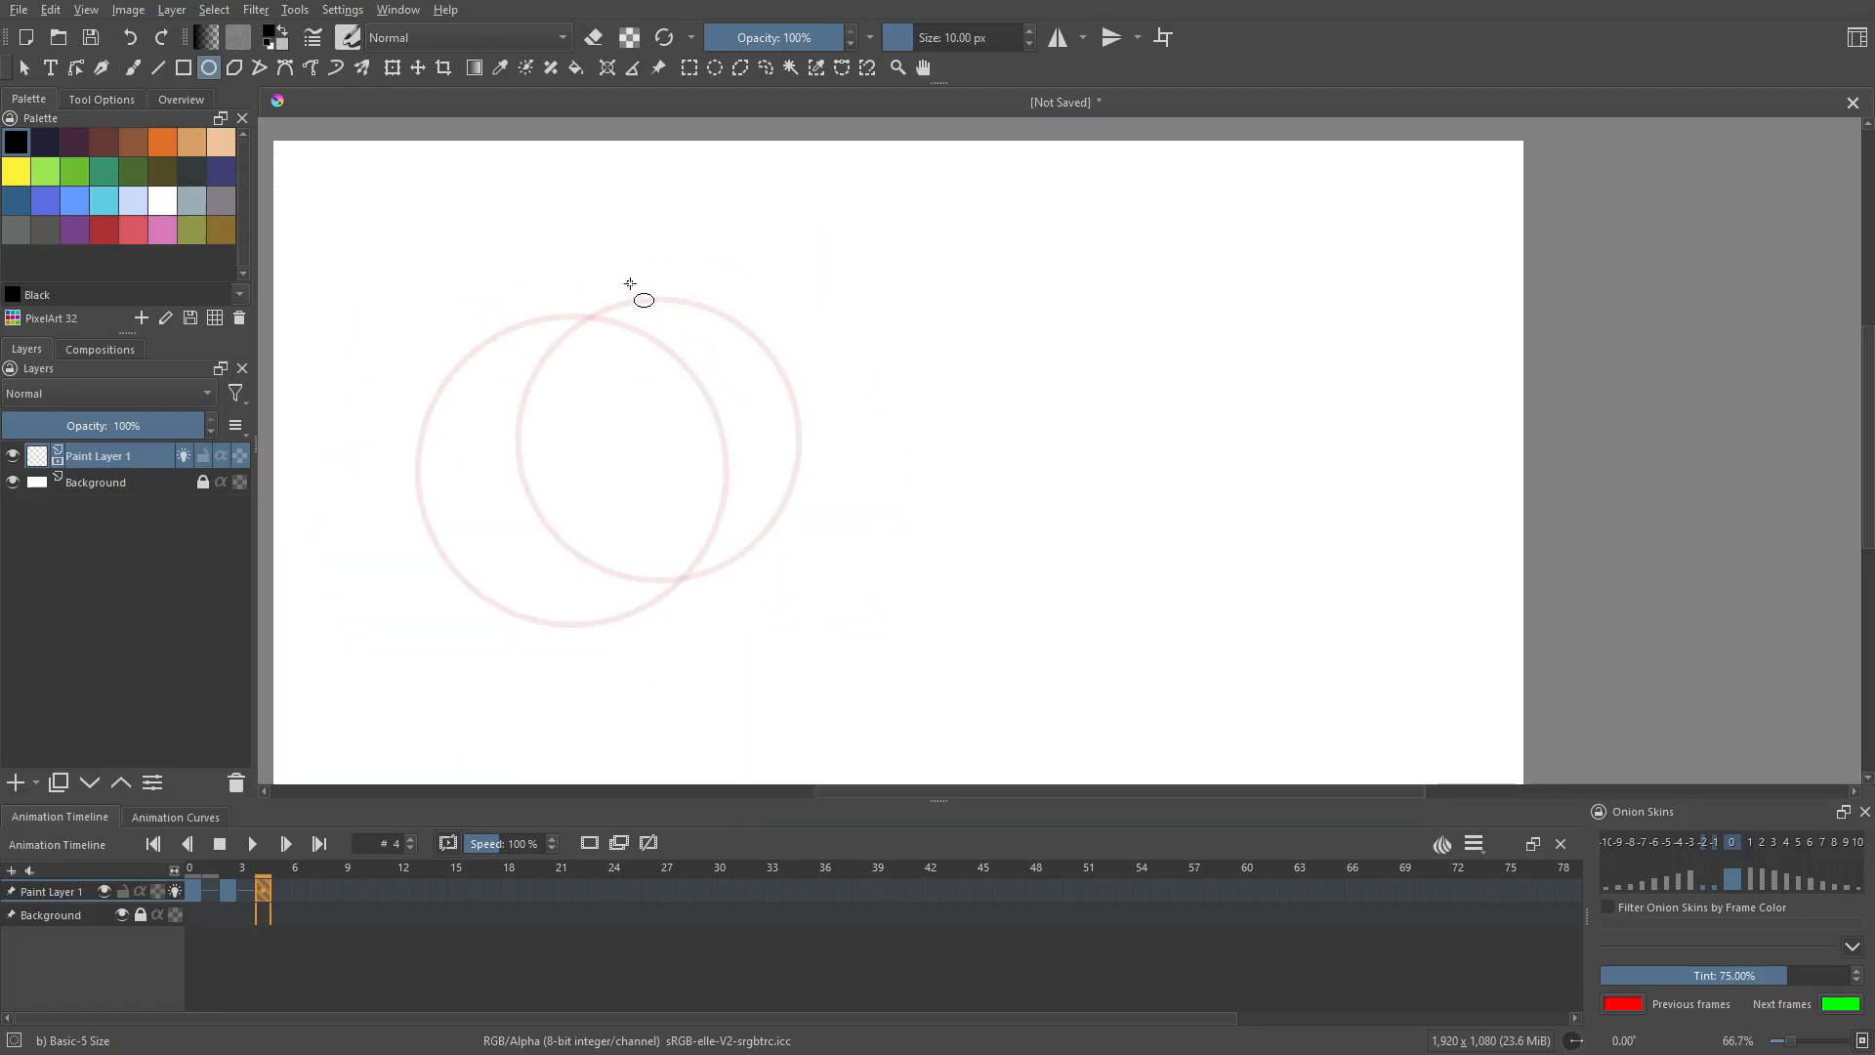
pyautogui.moveTo(638, 285); pyautogui.dragTo(910, 513)
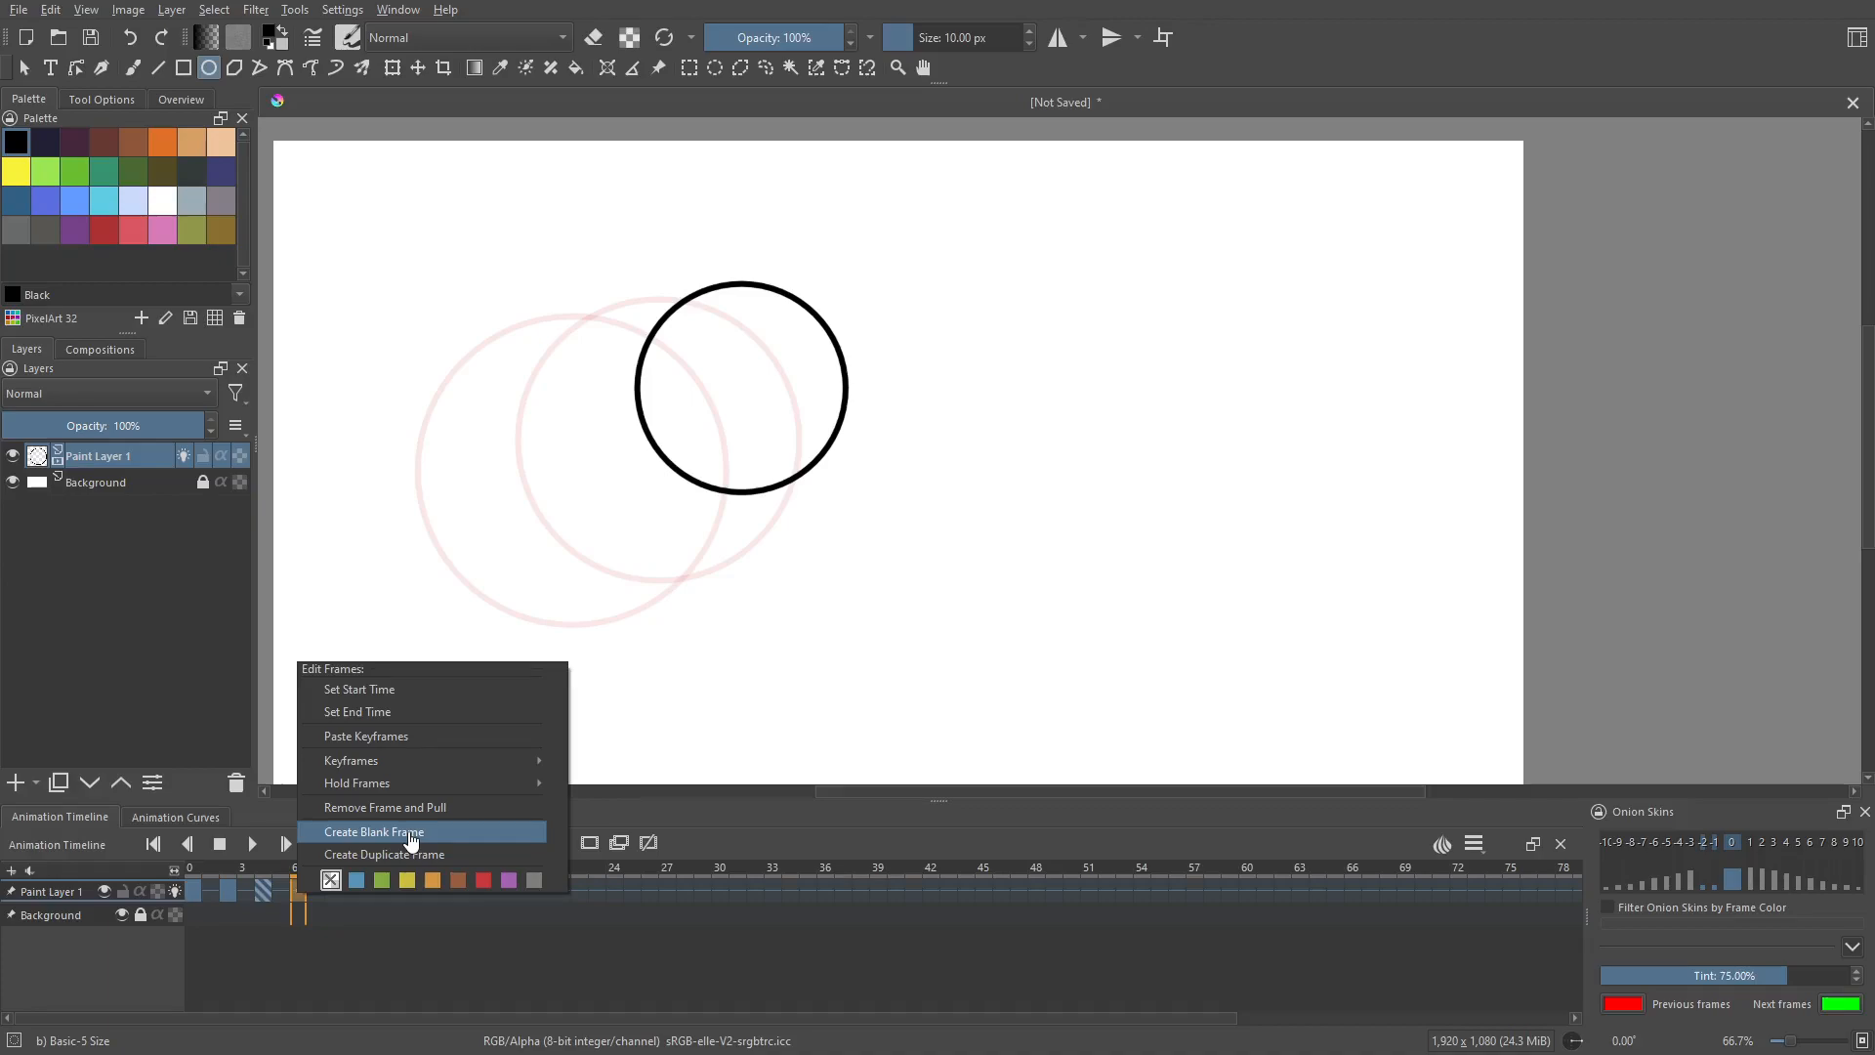
# Add a blank frame at frame 6 and draw the next smaller circle, continuing the diagonal path.
pyautogui.click(390, 832)
pyautogui.scroll(-4, 768, 308)
pyautogui.scroll(4, 774, 322)
pyautogui.moveTo(764, 257); pyautogui.dragTo(929, 423)
# Create a blank frame at frame 8 and draw a smaller circle up and to the right of the previous one.
pyautogui.click(322, 891)
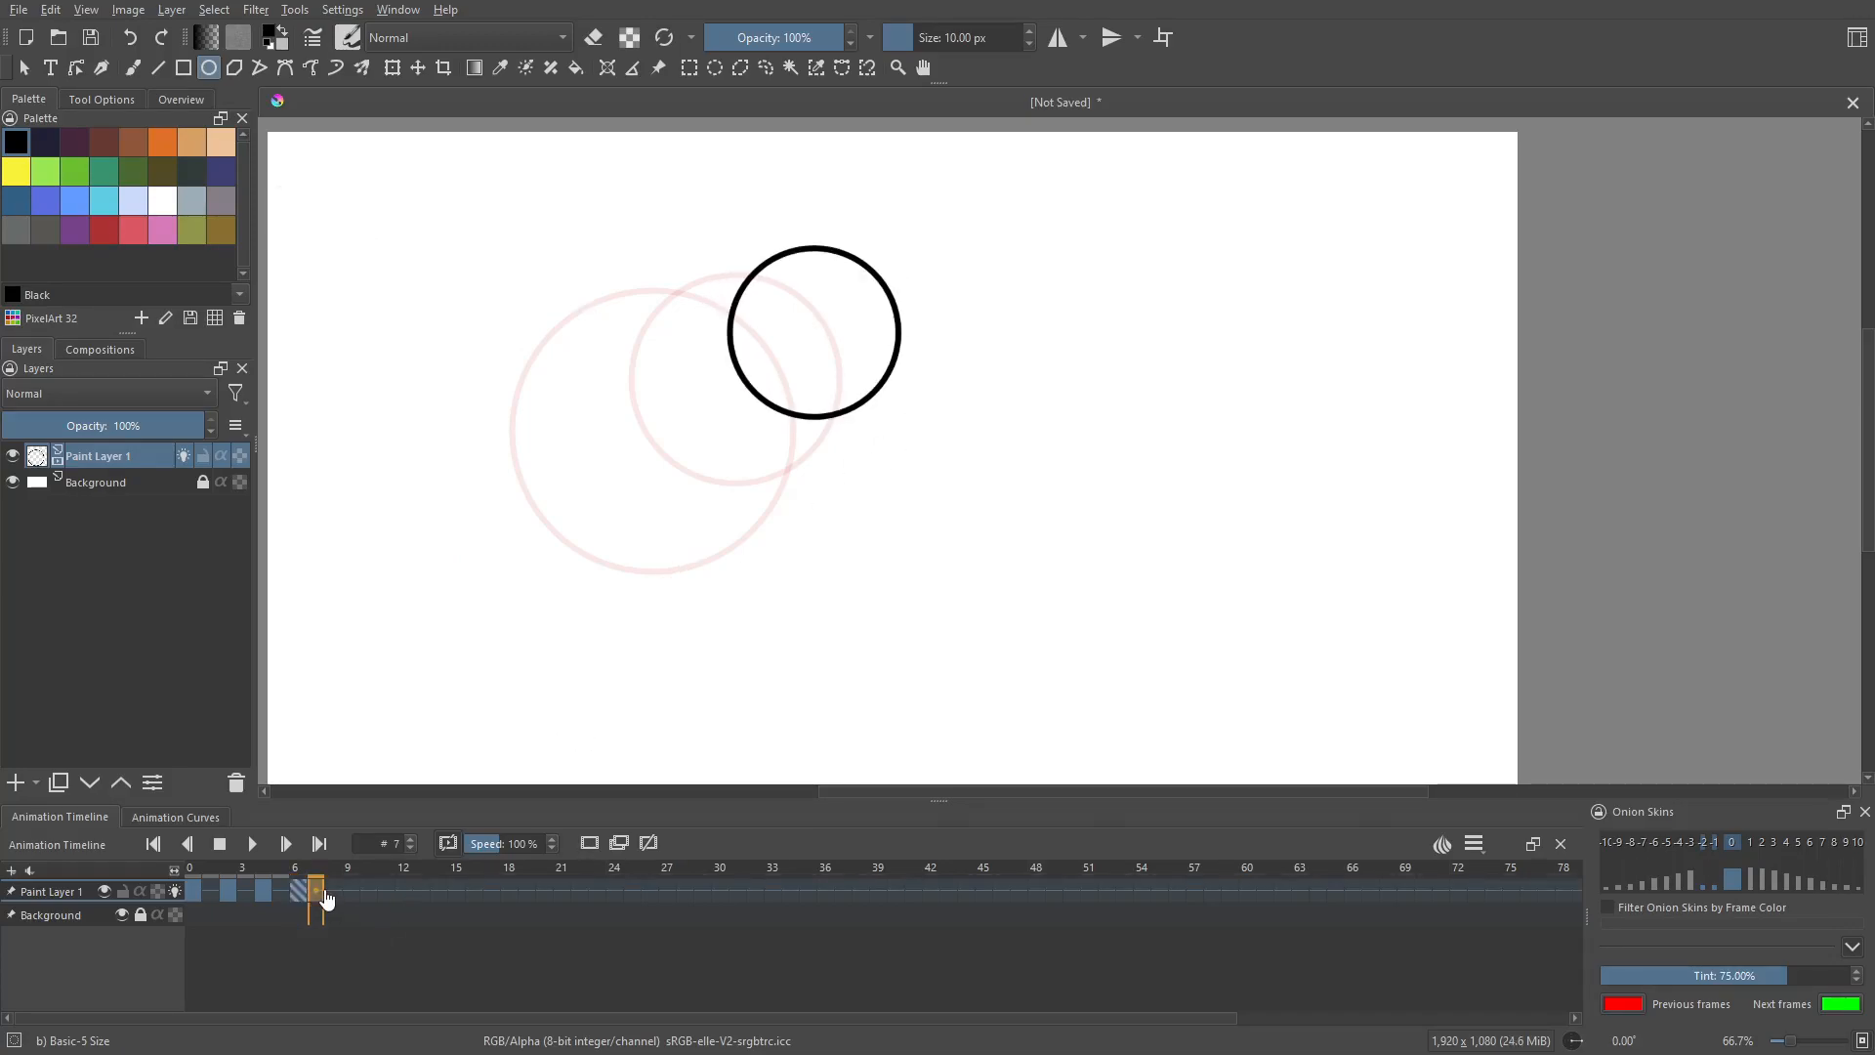
pyautogui.rightClick(326, 897)
pyautogui.click(434, 832)
pyautogui.scroll(2, 801, 391)
pyautogui.moveTo(818, 256); pyautogui.dragTo(961, 400)
# Add a blank frame at frame 10 and draw a smaller circle just below the canvas's upper edge.
pyautogui.click(371, 896)
pyautogui.rightClick(371, 896)
pyautogui.click(422, 826)
pyautogui.moveTo(881, 201); pyautogui.dragTo(1005, 335)
# Create a blank frame at frame 12 and draw a circle about 185 px wide, half beyond the canvas's upper edge.
pyautogui.click(404, 891)
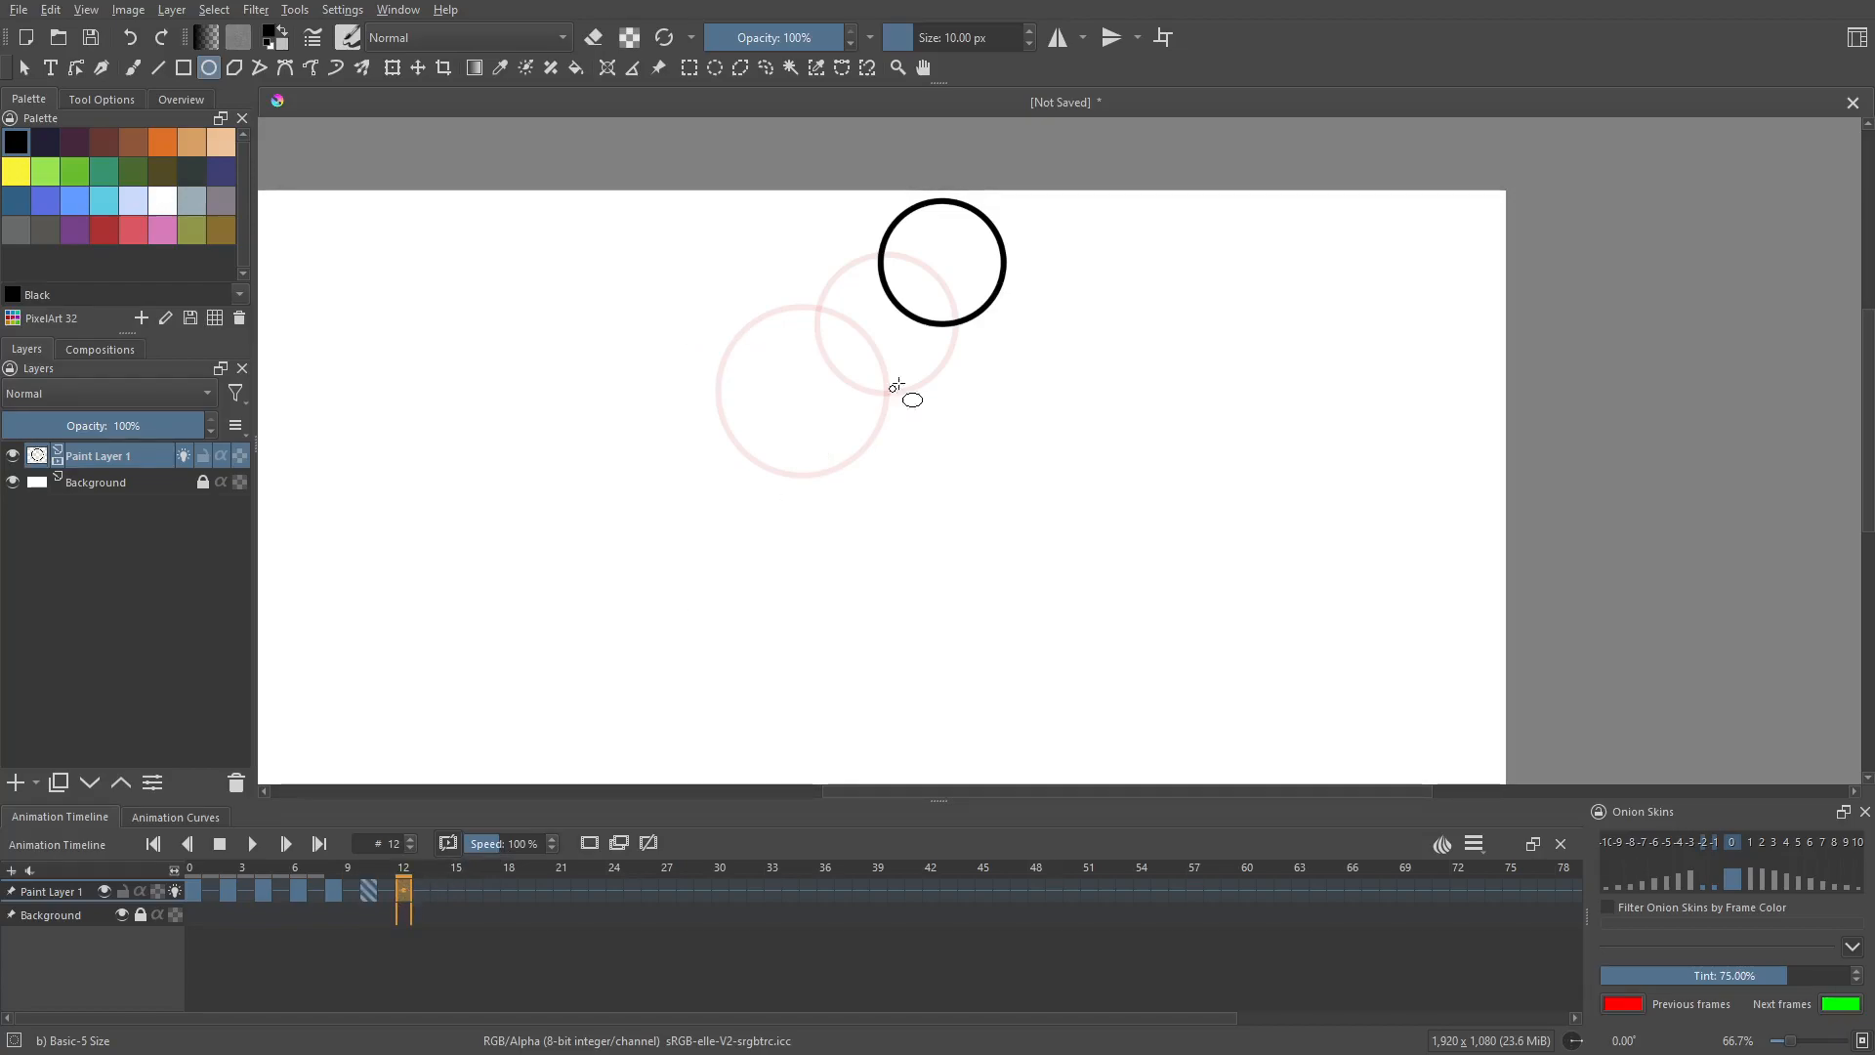
pyautogui.rightClick(976, 323)
pyautogui.rightClick(404, 893)
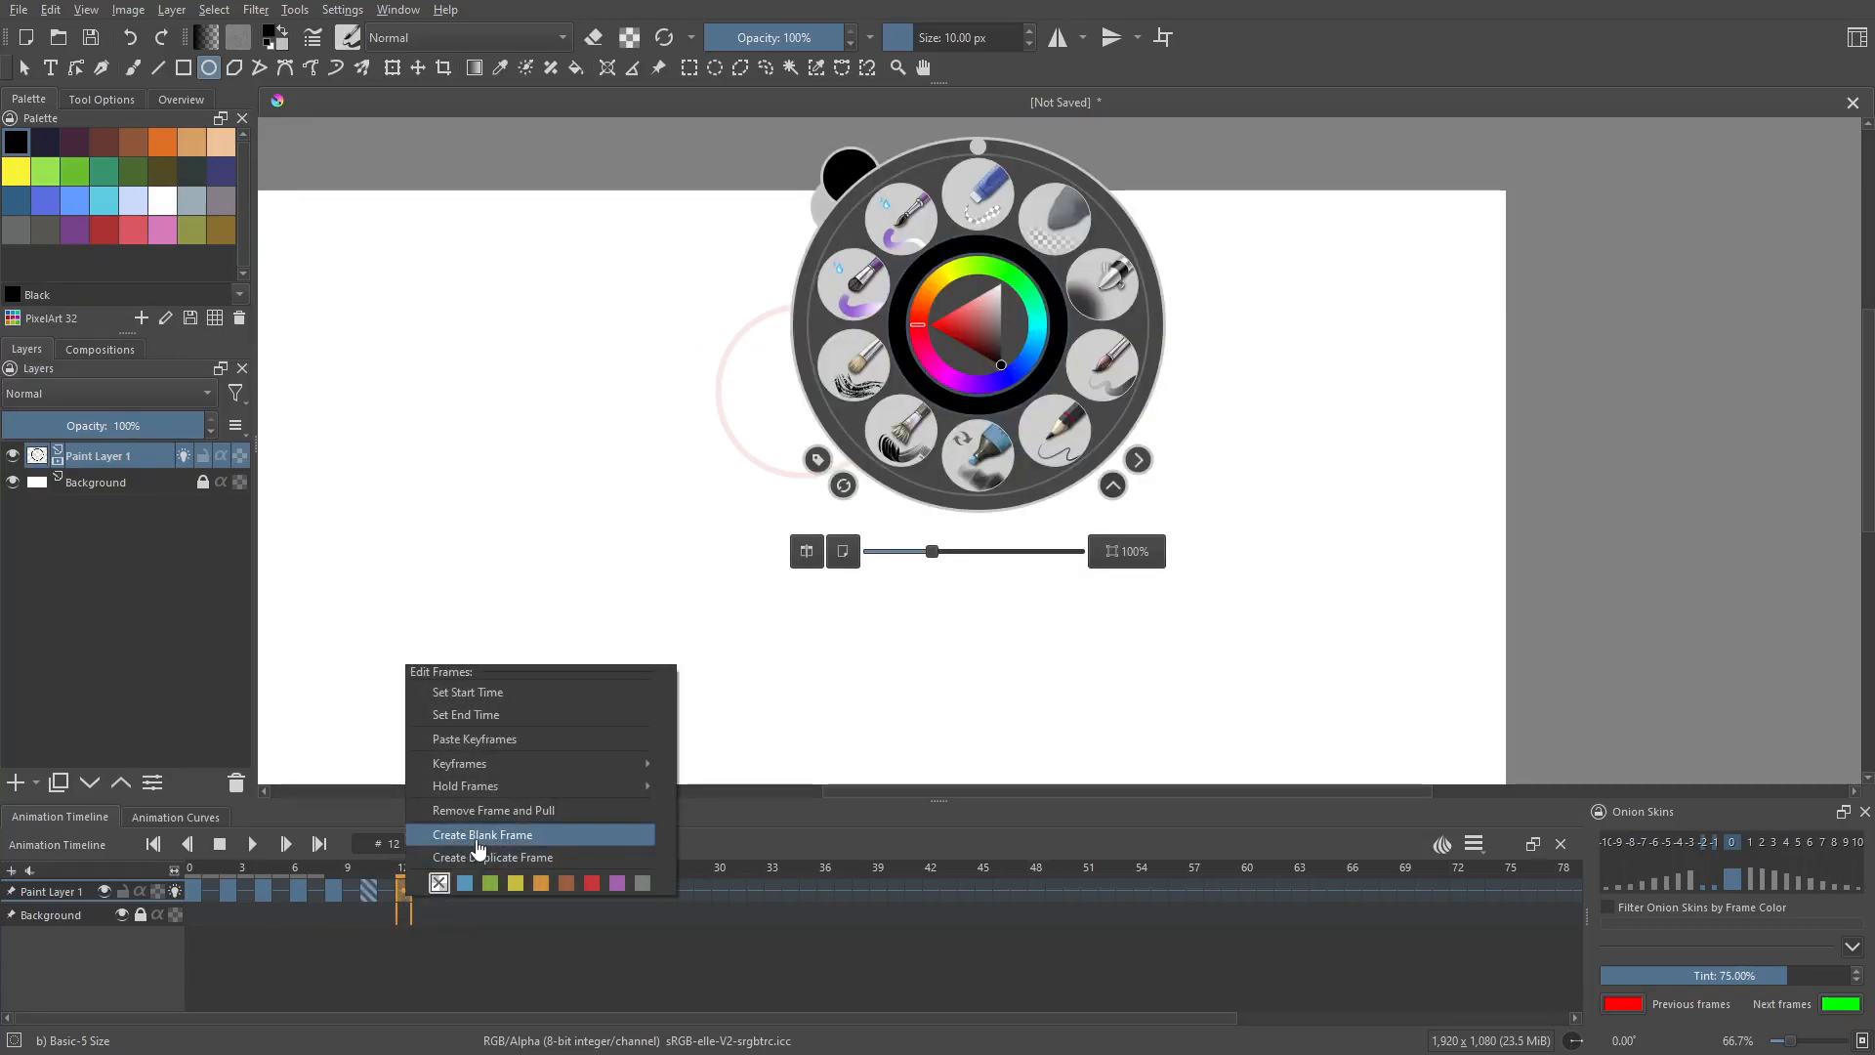
pyautogui.click(478, 835)
pyautogui.click(1210, 194)
pyautogui.moveTo(937, 156); pyautogui.dragTo(1131, 265)
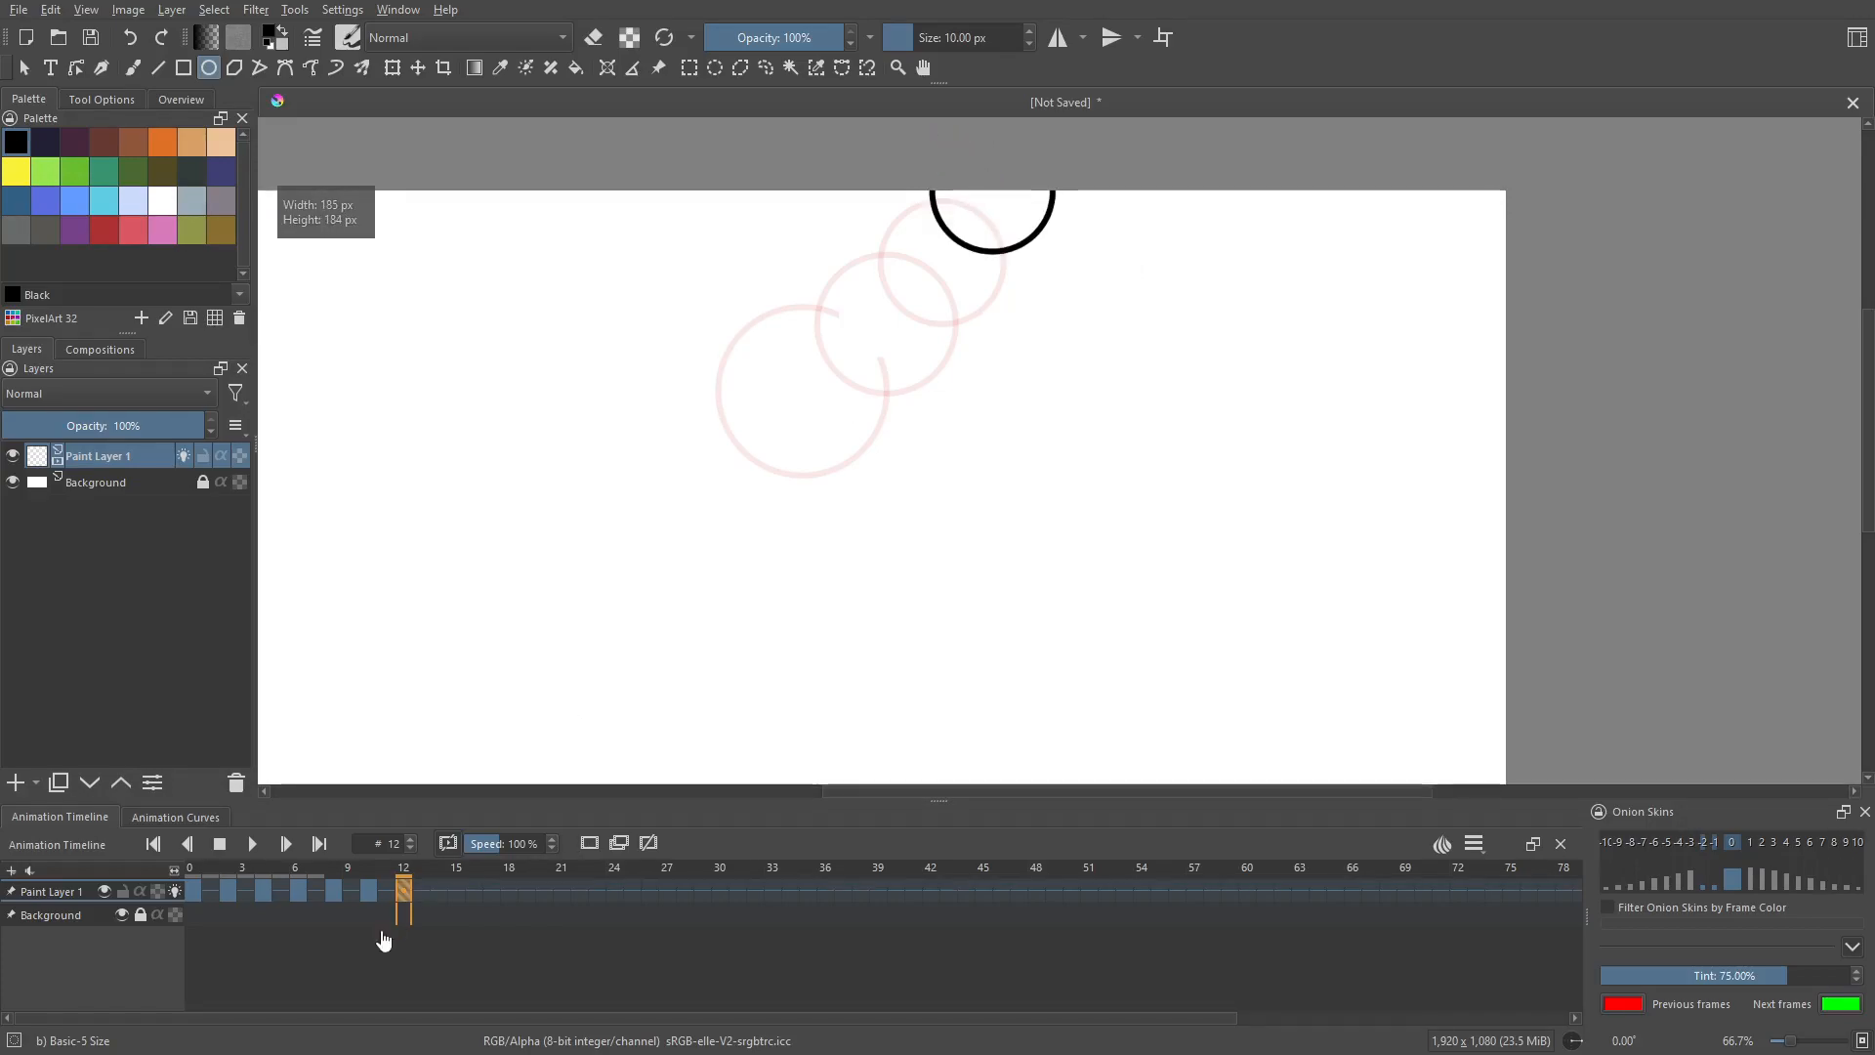
# Create an empty frame at frame 14 to end the circle's movement.
pyautogui.click(420, 893)
pyautogui.click(441, 894)
pyautogui.rightClick(441, 894)
pyautogui.click(557, 834)
pyautogui.moveTo(840, 417); pyautogui.dragTo(930, 294)
pyautogui.scroll(-1, 925, 377)
# Play the animation from frame 0 with the whole canvas in view, stopping and restarting playback.
pyautogui.click(193, 893)
pyautogui.moveTo(779, 409); pyautogui.dragTo(727, 402)
pyautogui.scroll(1, 726, 402)
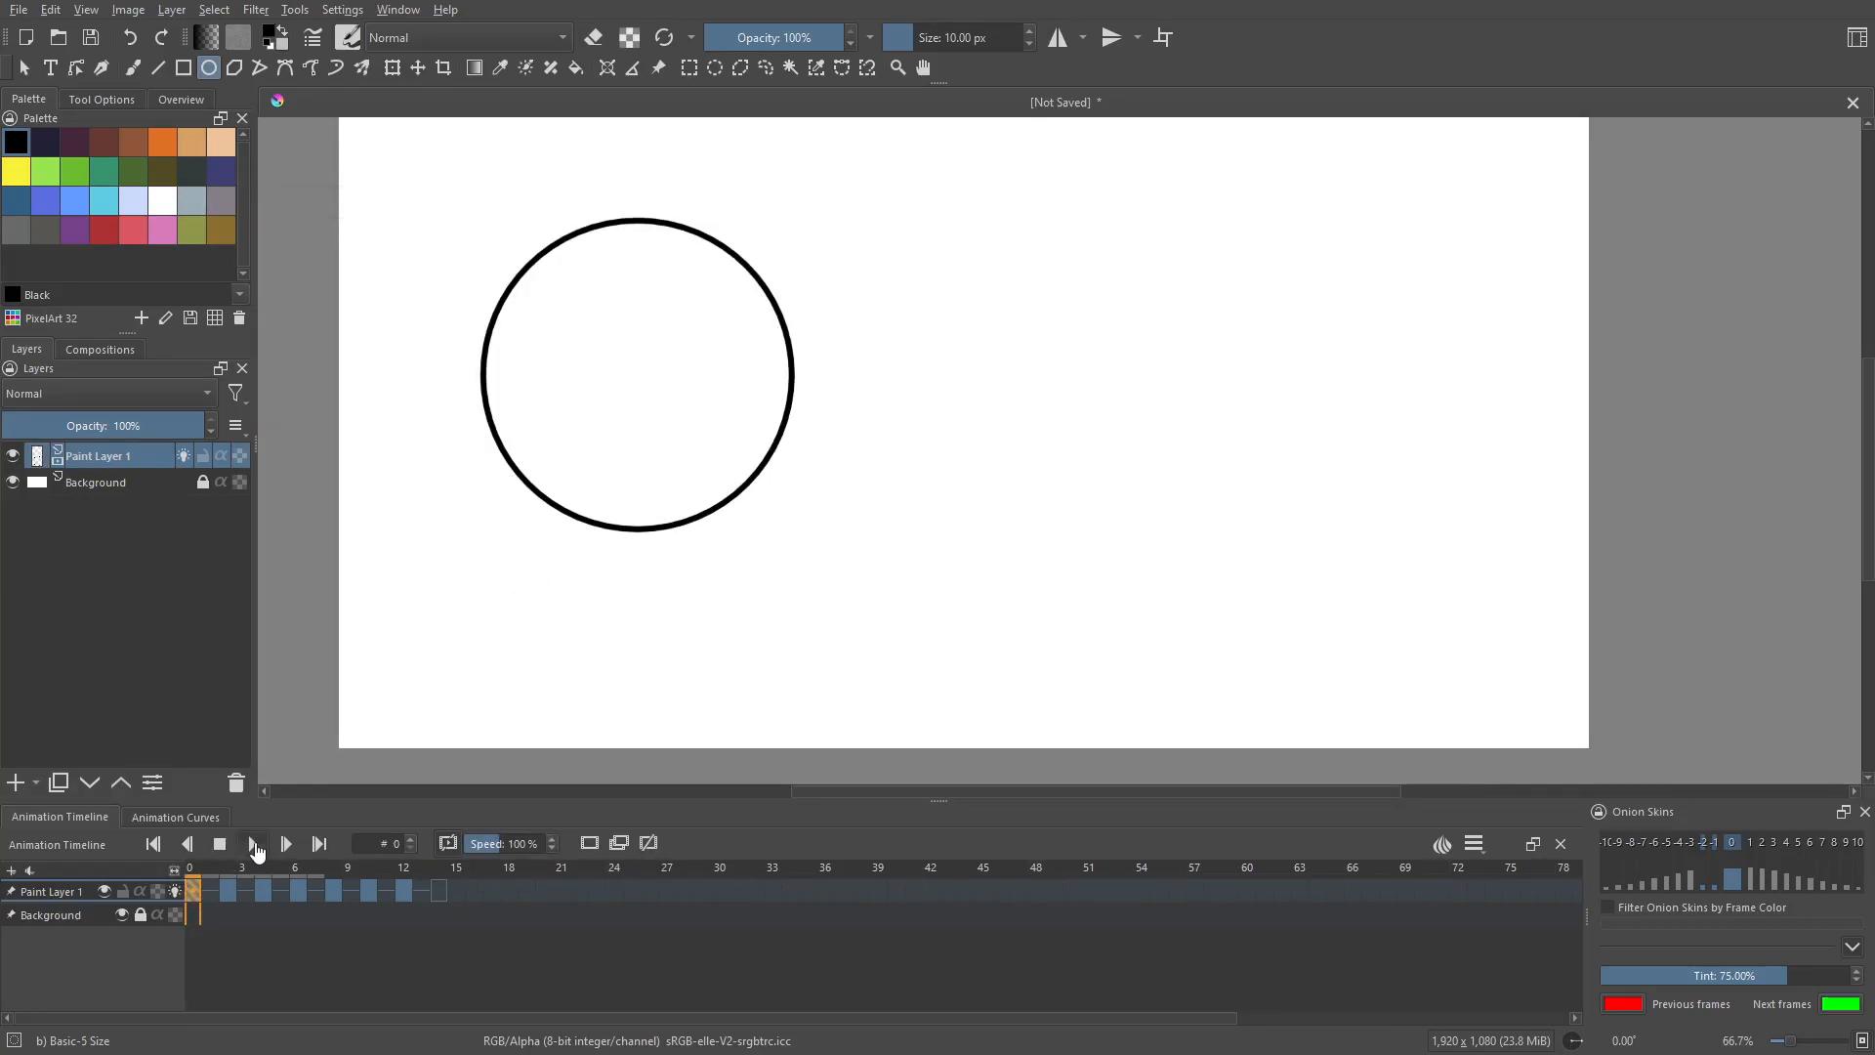
pyautogui.click(254, 843)
pyautogui.scroll(-1, 607, 506)
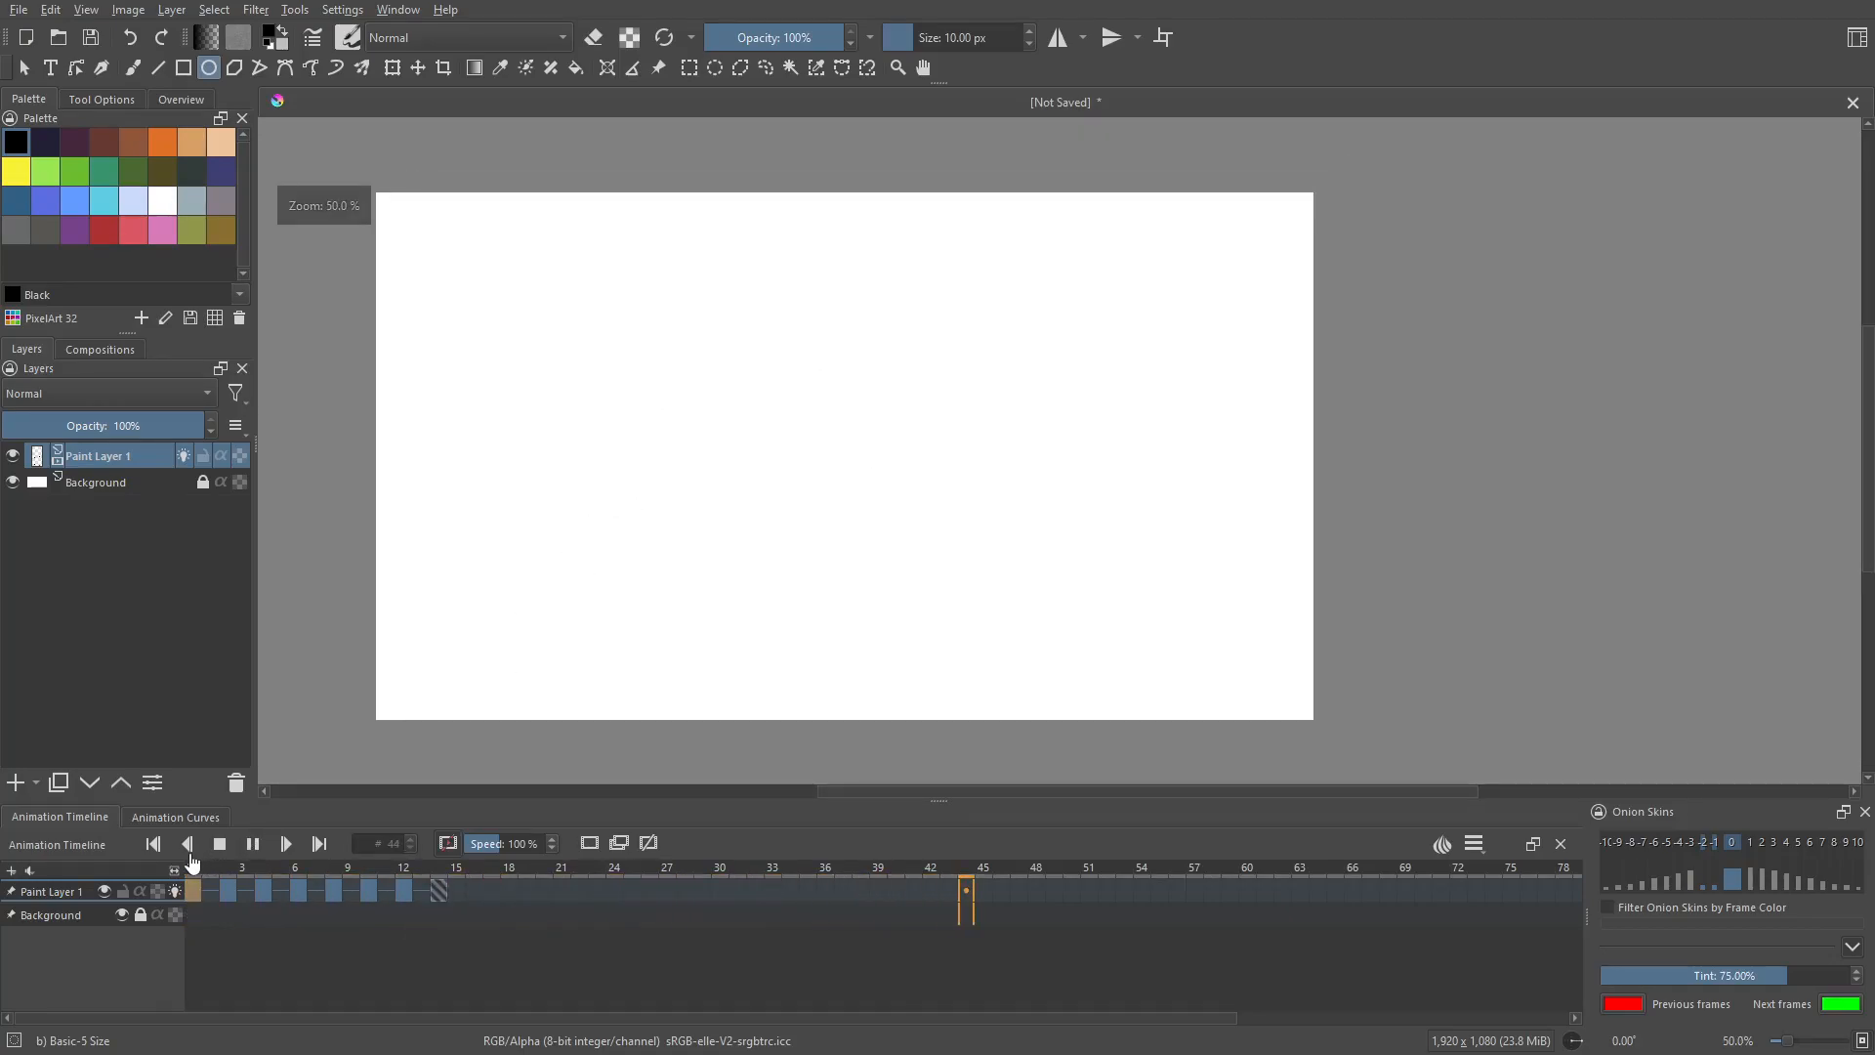
pyautogui.click(220, 846)
pyautogui.click(253, 846)
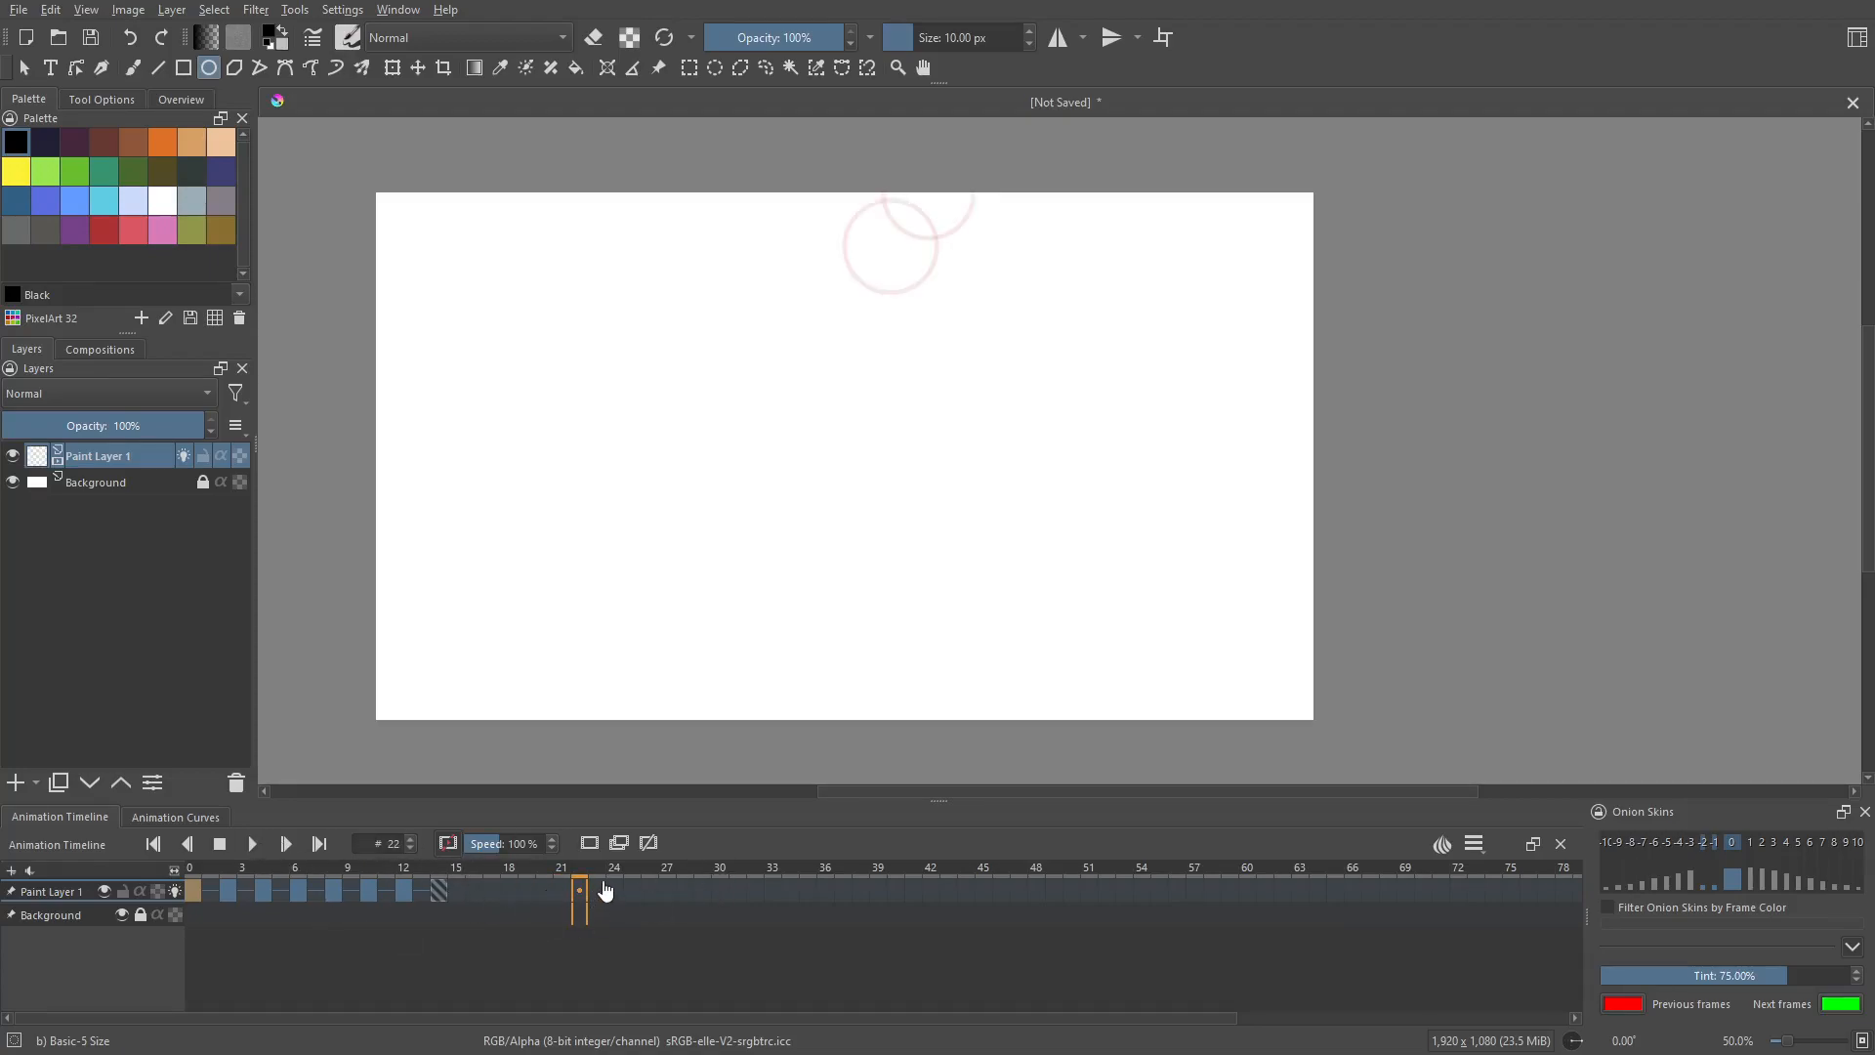
# Start and pause playback again and step forward through the timeline frame by frame.
pyautogui.click(172, 825)
pyautogui.click(86, 825)
pyautogui.moveTo(371, 843); pyautogui.dragTo(415, 843)
pyautogui.click(223, 846)
pyautogui.click(253, 846)
pyautogui.click(253, 847)
pyautogui.click(287, 846)
pyautogui.click(287, 846)
pyautogui.click(287, 846)
pyautogui.click(287, 846)
pyautogui.click(287, 846)
pyautogui.click(287, 846)
# Step backward from keyframe to keyframe until frame 2.
pyautogui.click(164, 846)
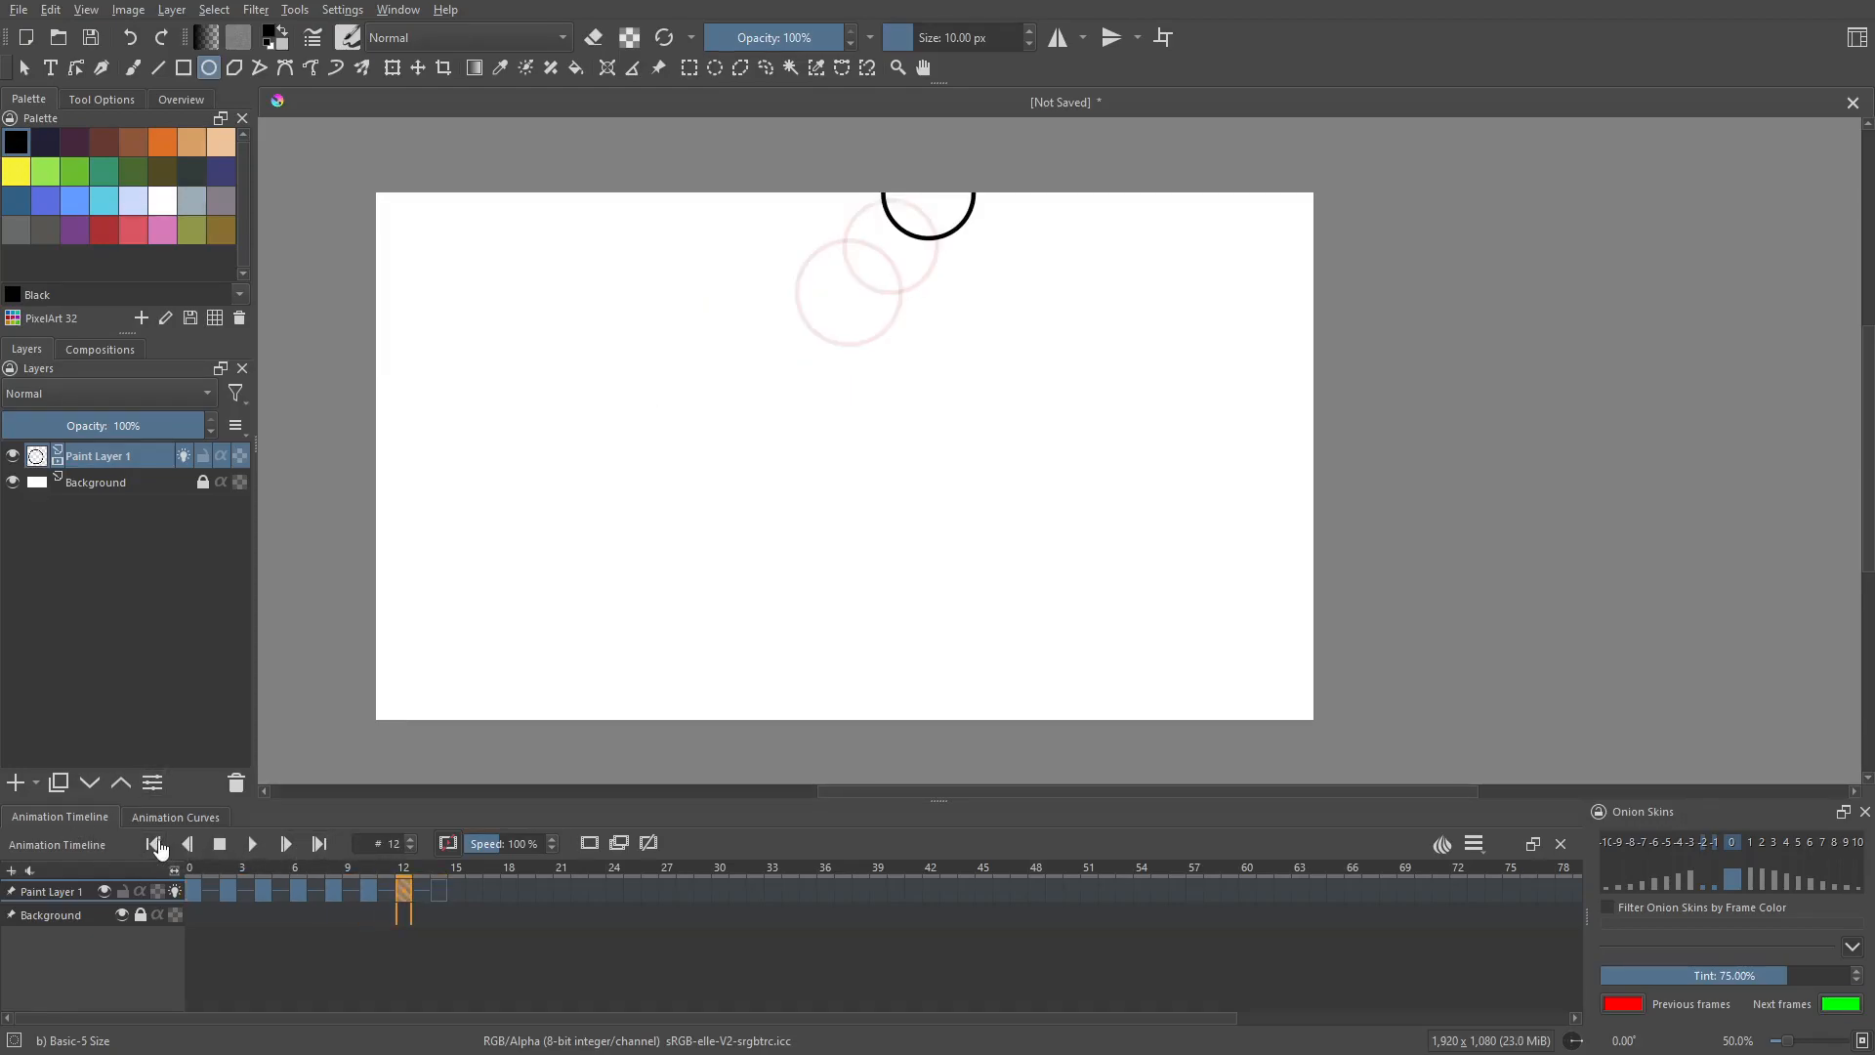
pyautogui.click(157, 846)
pyautogui.click(157, 845)
pyautogui.click(157, 845)
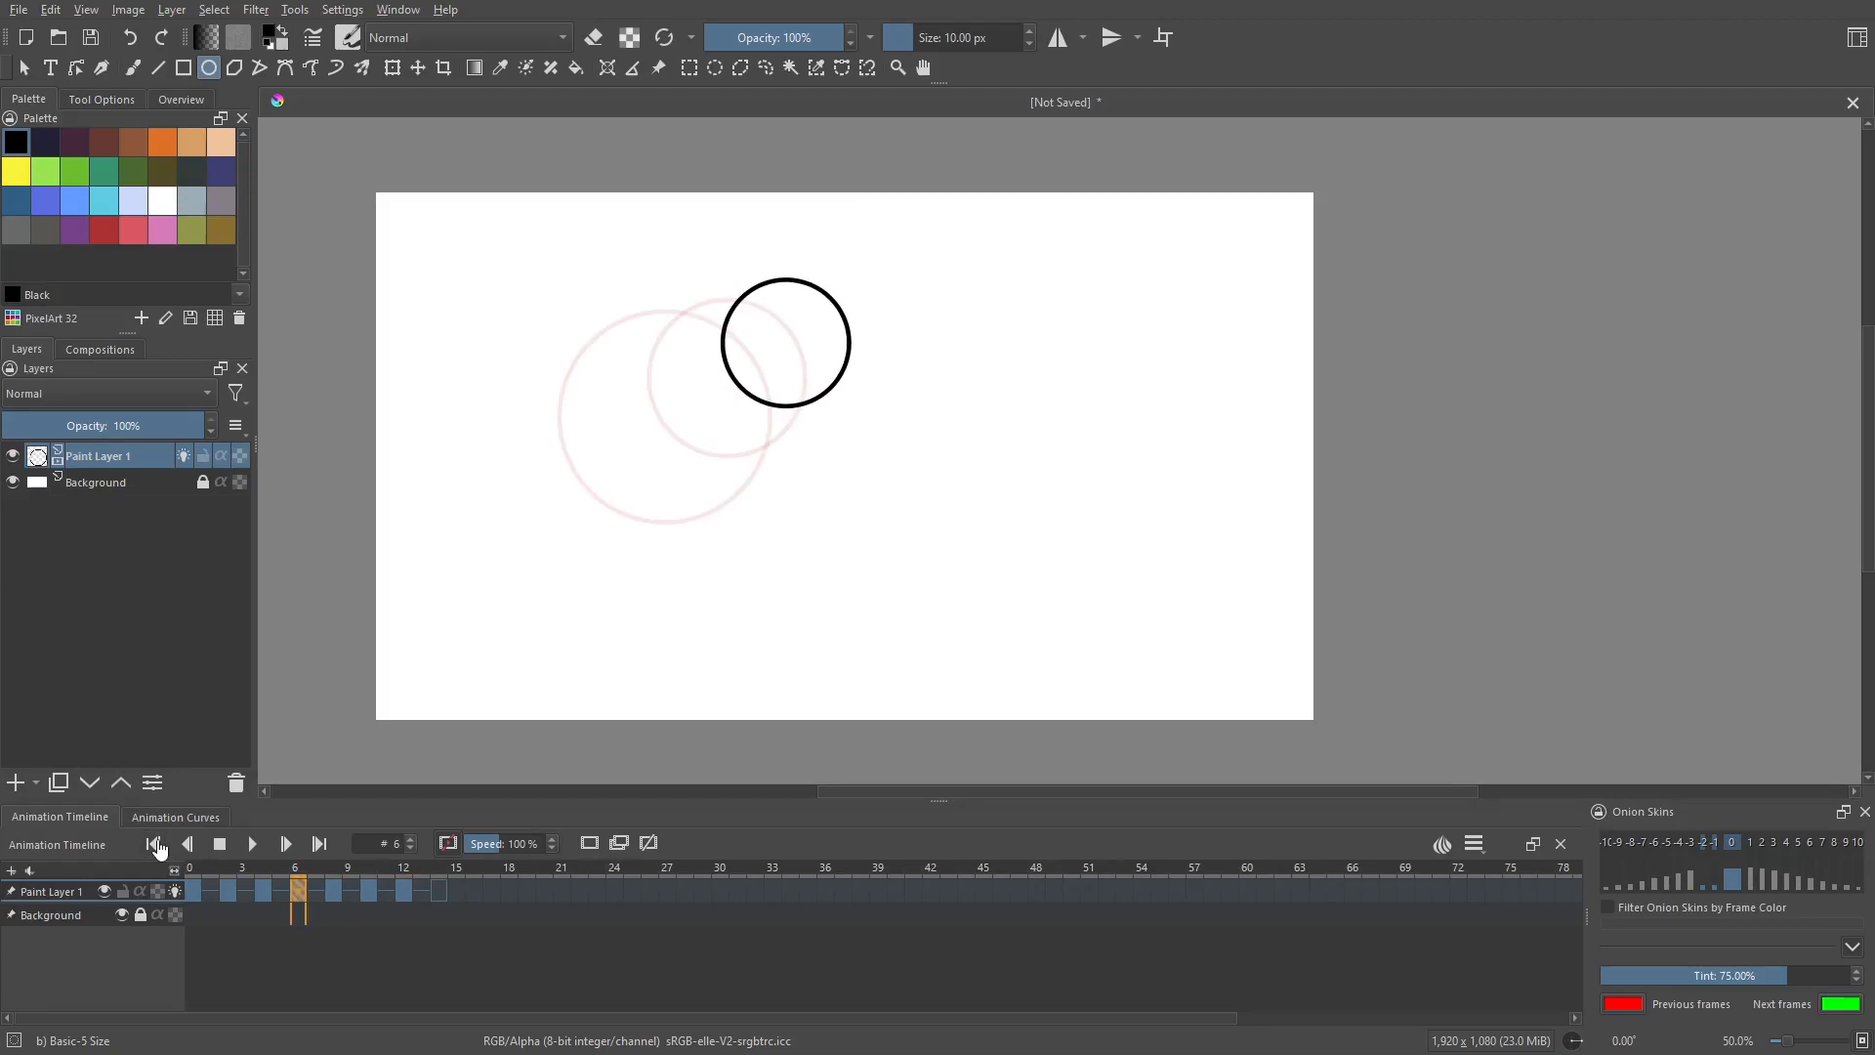
pyautogui.click(157, 846)
pyautogui.click(157, 846)
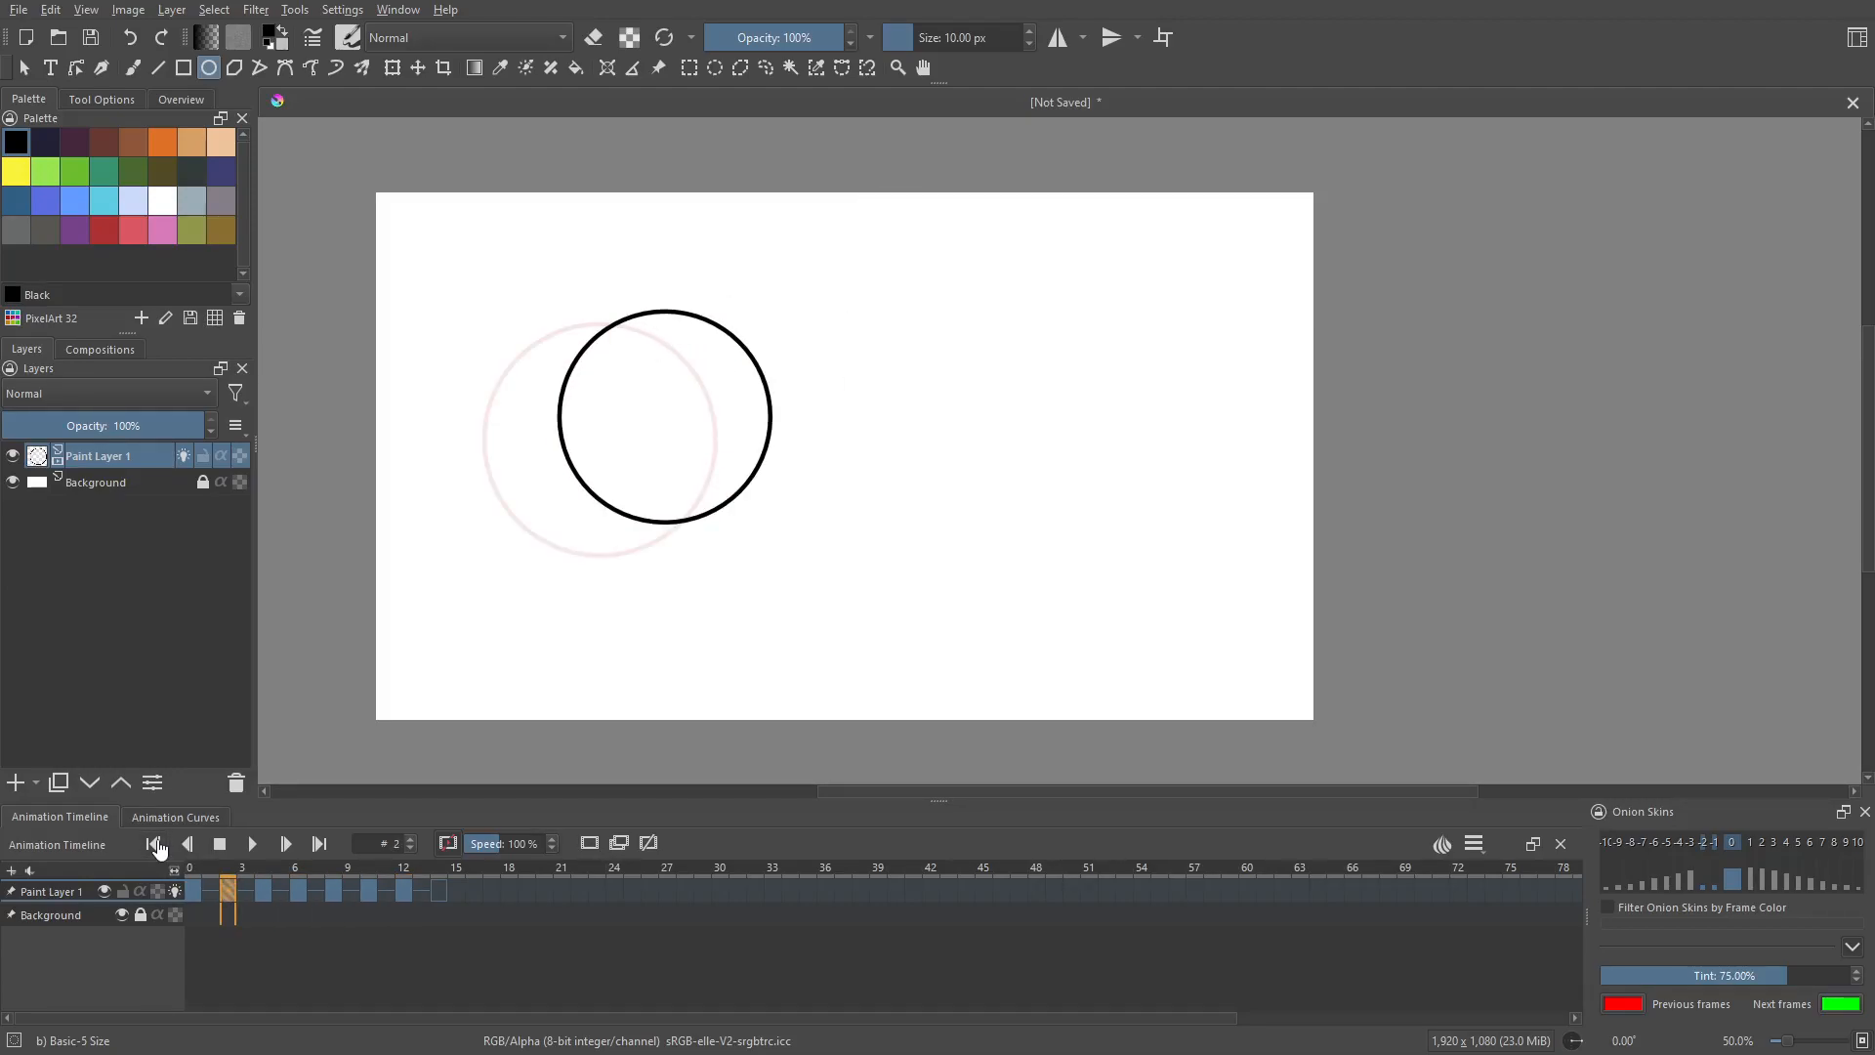
# Play the animation briefly, pause it, and advance frame by frame to frame 21.
pyautogui.click(256, 845)
pyautogui.click(256, 845)
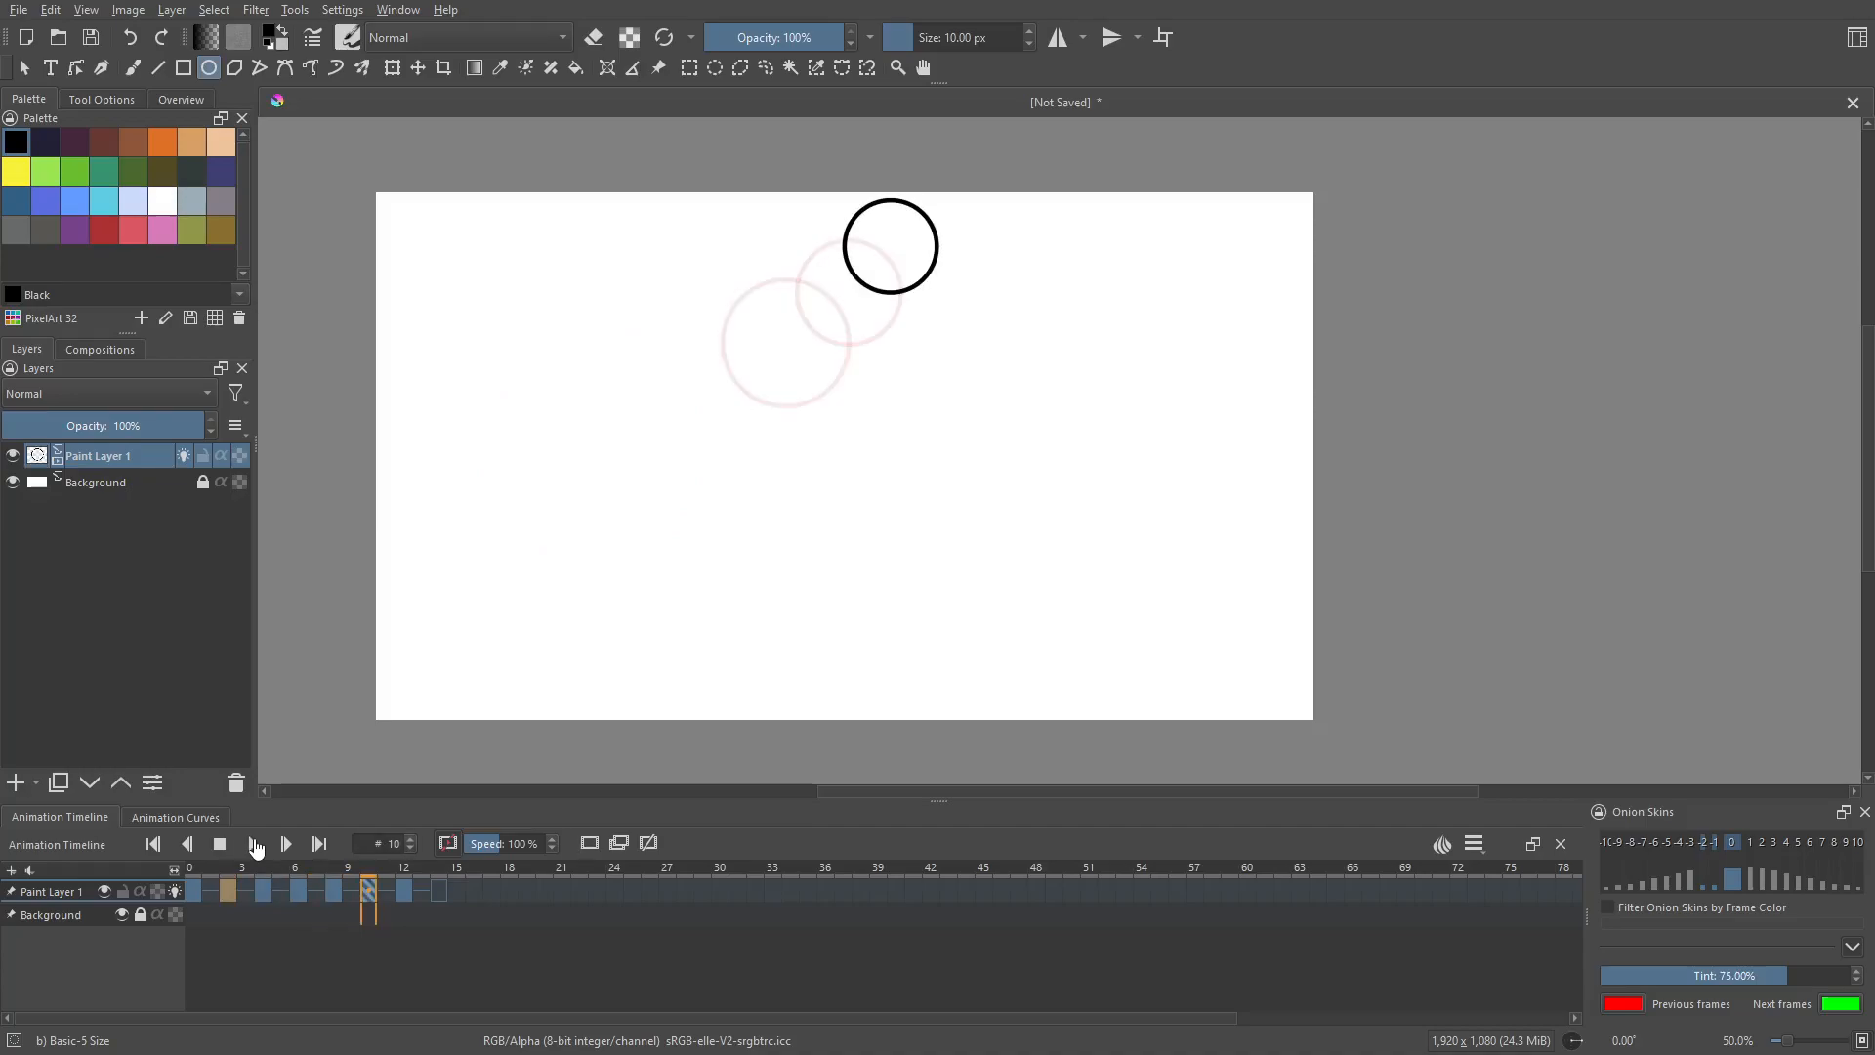
pyautogui.click(287, 846)
pyautogui.click(287, 844)
pyautogui.click(287, 844)
pyautogui.click(287, 843)
pyautogui.click(287, 844)
pyautogui.click(287, 844)
pyautogui.click(288, 844)
pyautogui.click(287, 844)
pyautogui.click(287, 844)
pyautogui.click(287, 844)
pyautogui.click(287, 844)
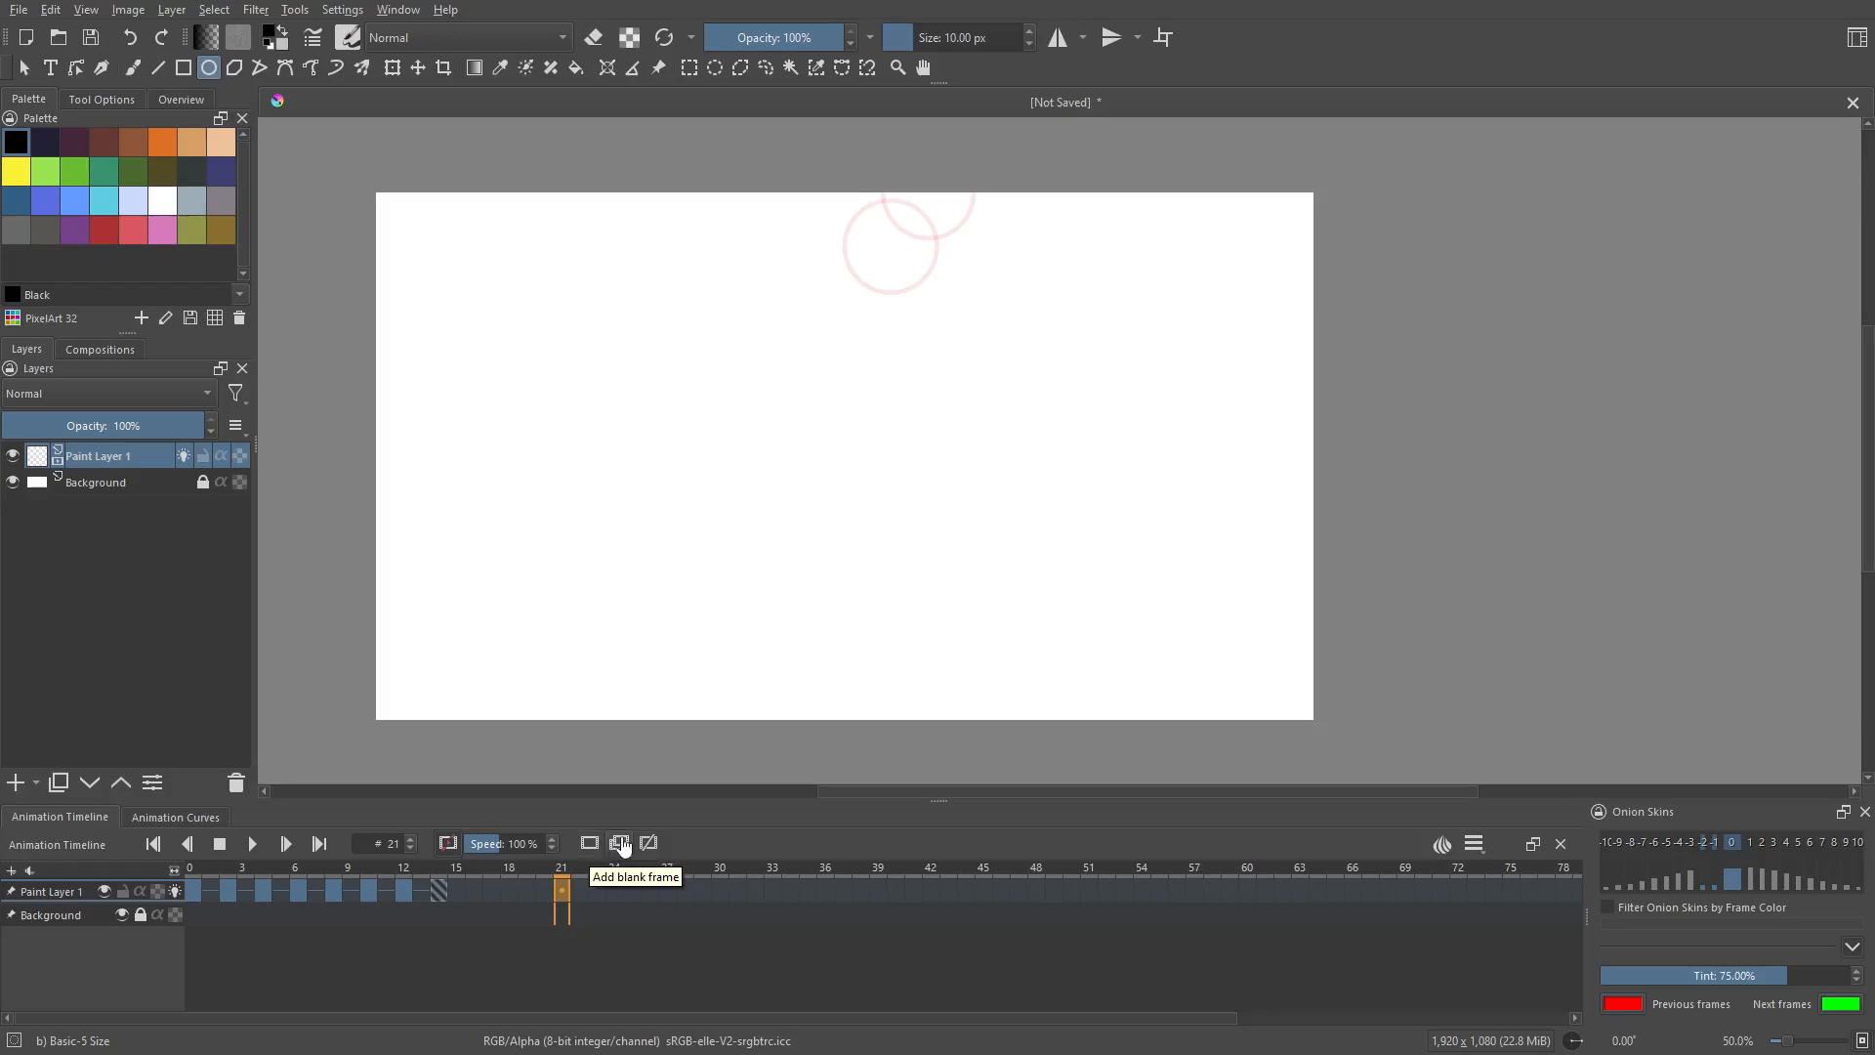
# Set the animation's clip end to frame 16 in the timeline settings.
pyautogui.click(547, 896)
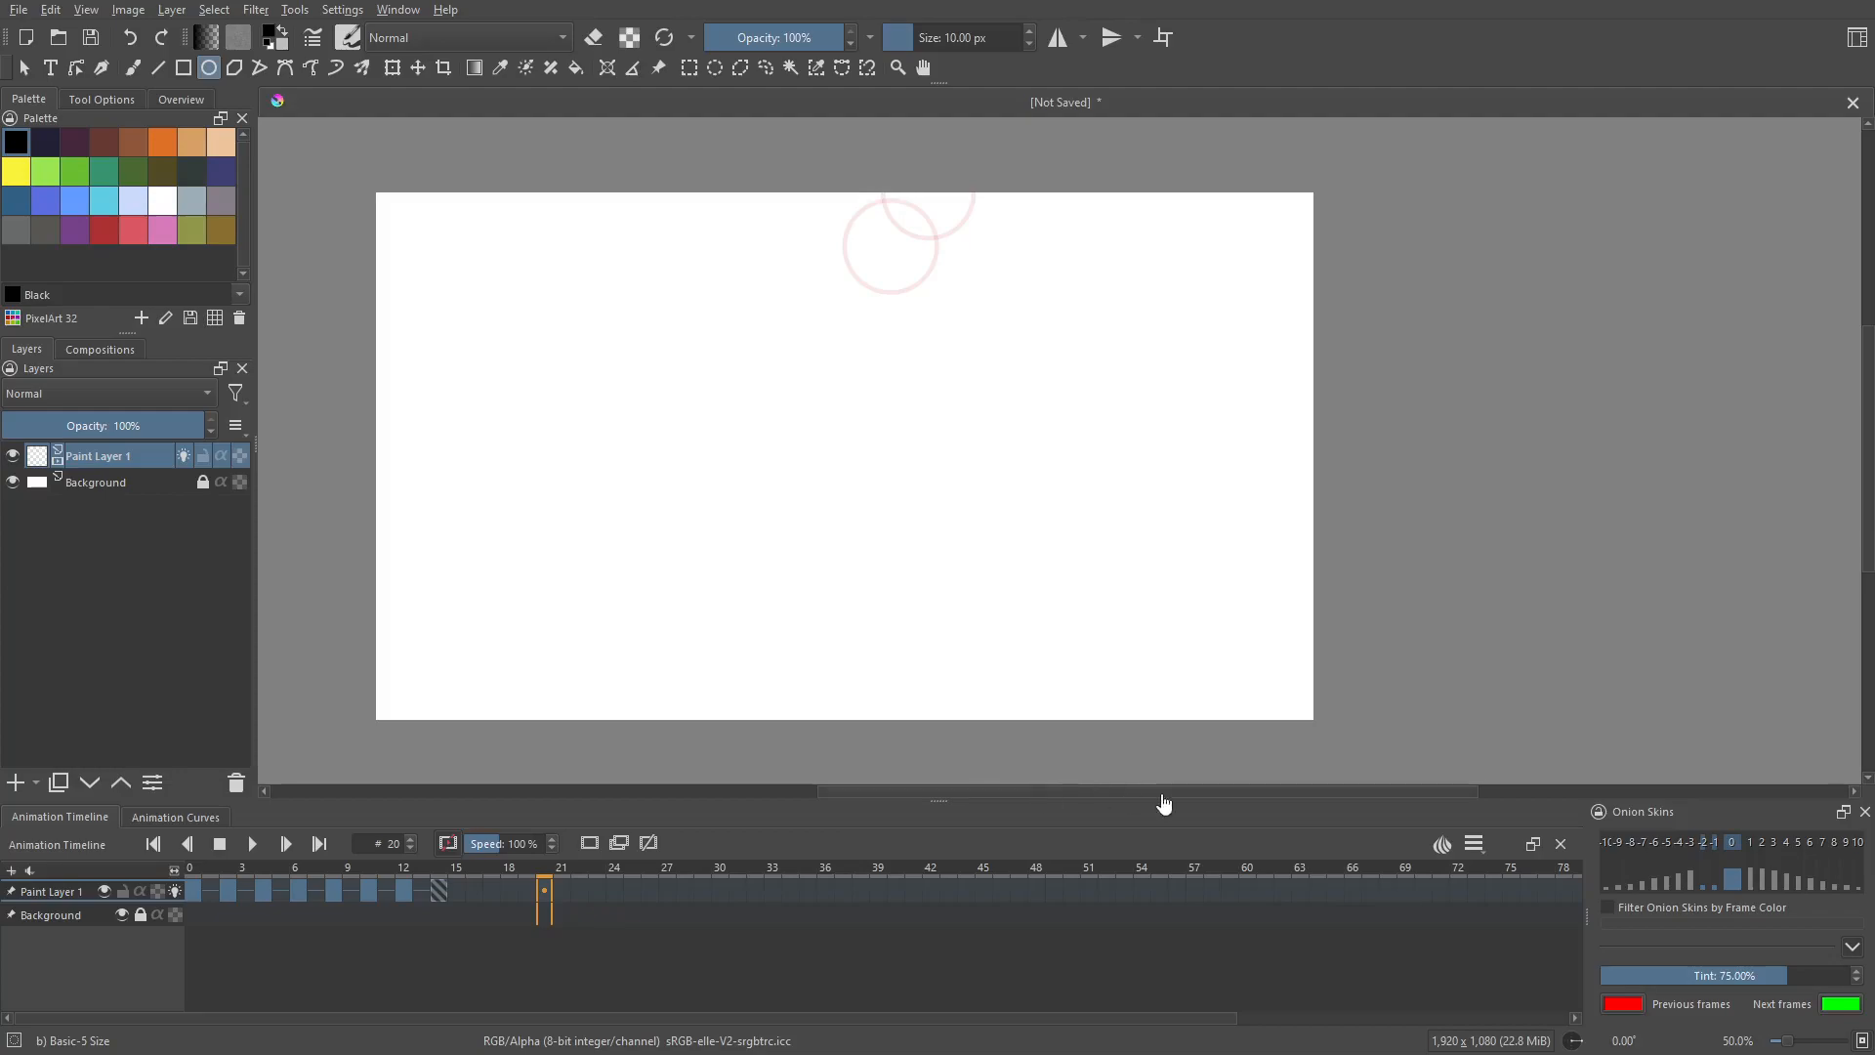
pyautogui.click(1475, 844)
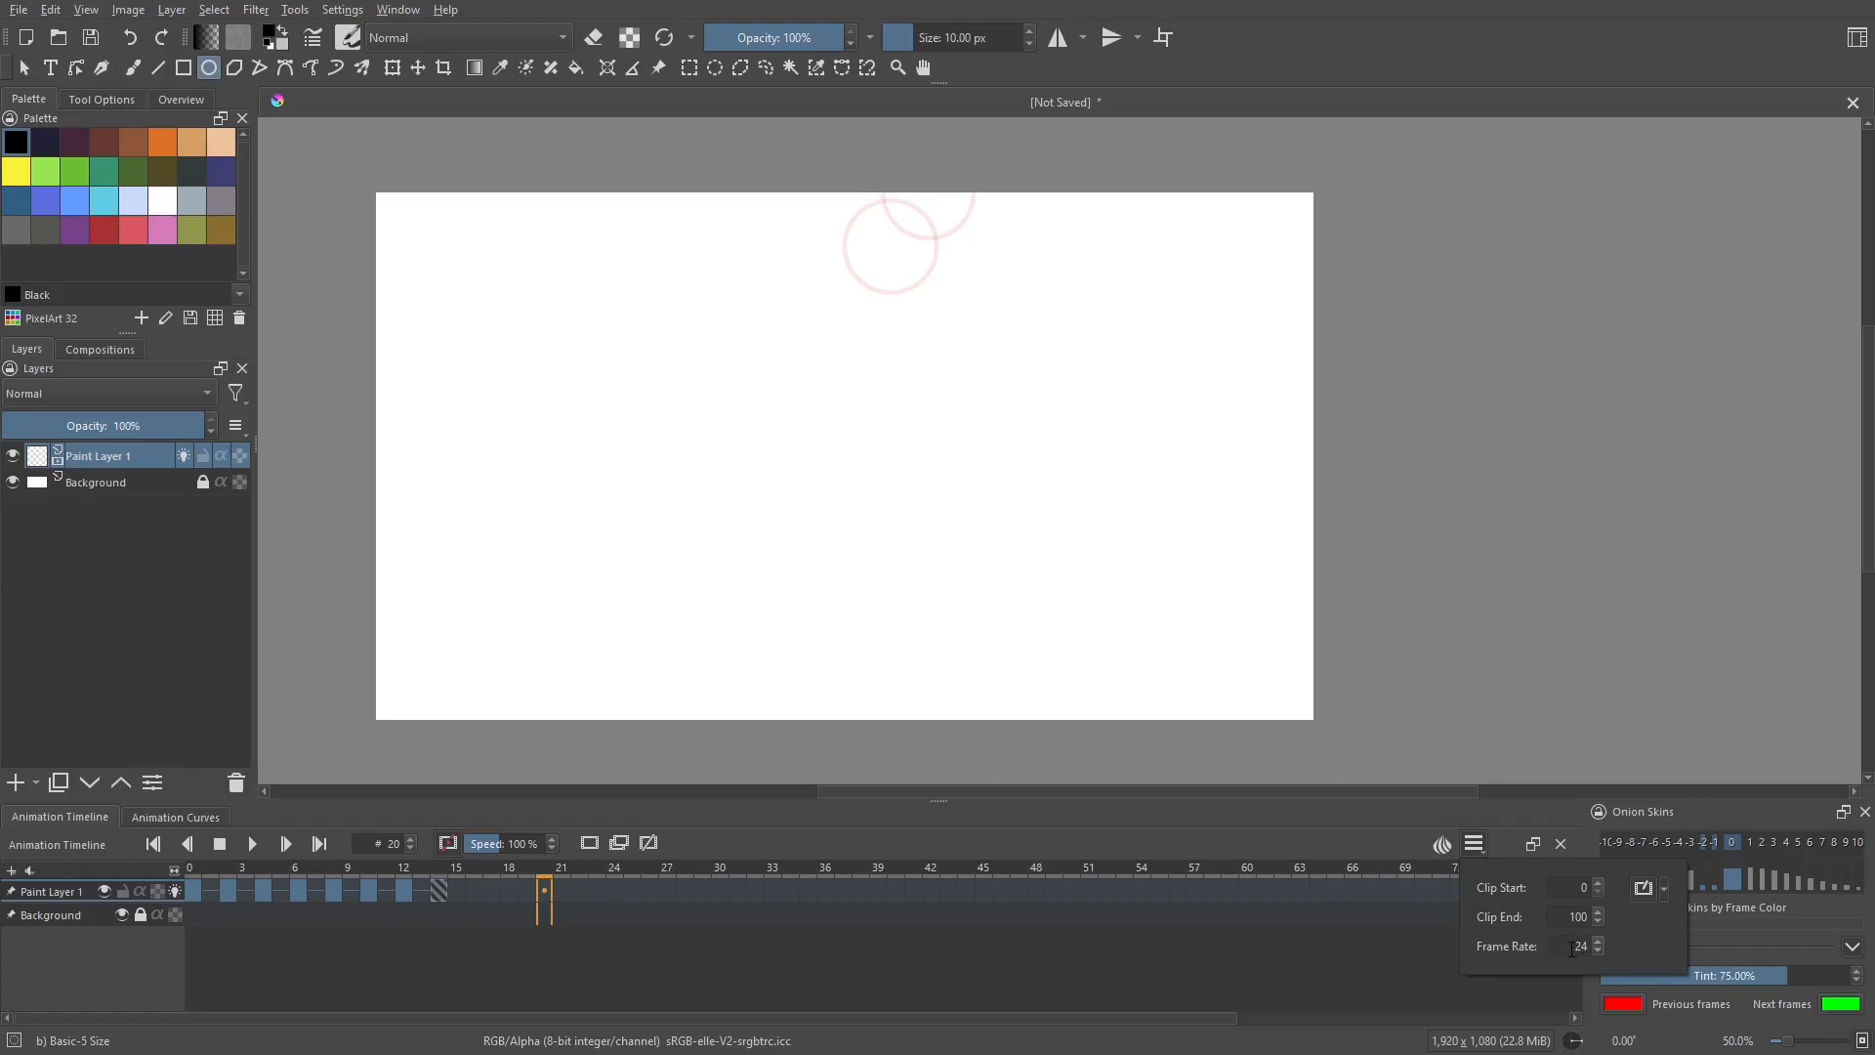
pyautogui.moveTo(1571, 950); pyautogui.dragTo(1651, 917)
pyautogui.write('15')
pyautogui.press('BackSpace')
pyautogui.write('6')
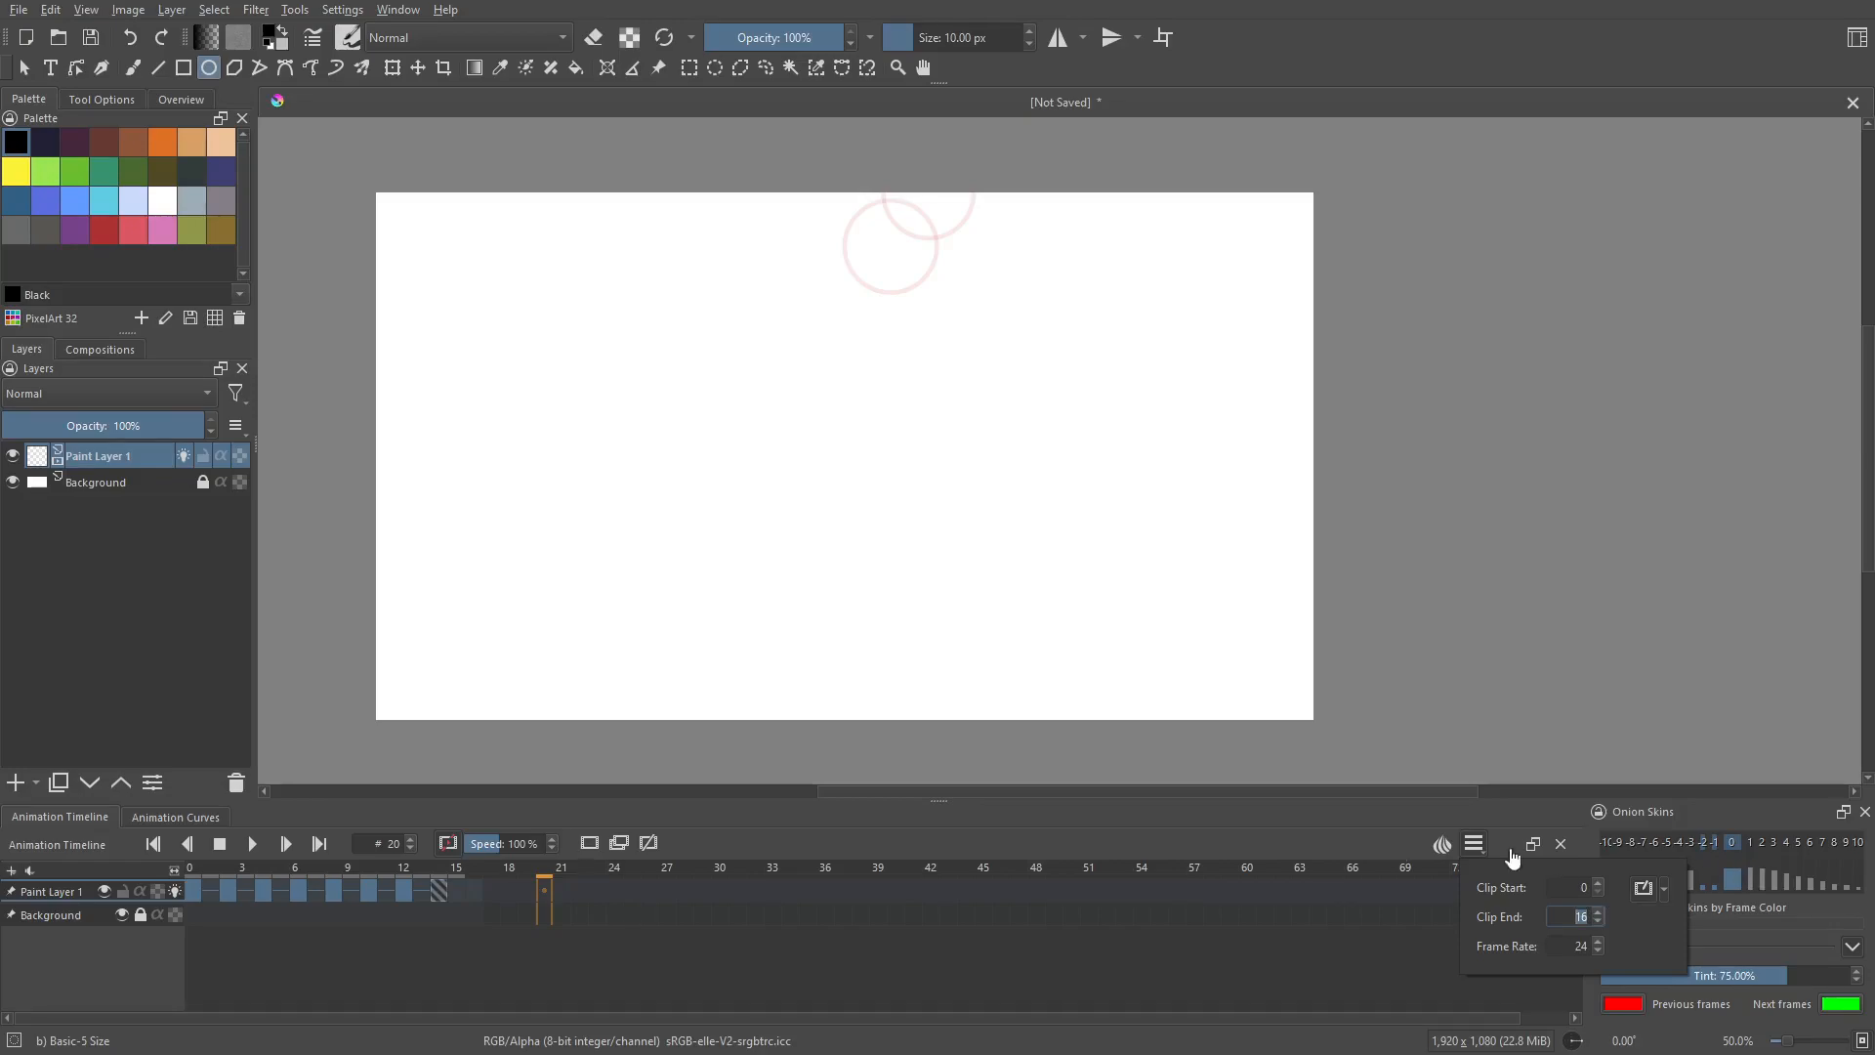
pyautogui.click(924, 819)
# Play the shortened clip with the whole canvas in view and stop it at frame 8.
pyautogui.click(253, 844)
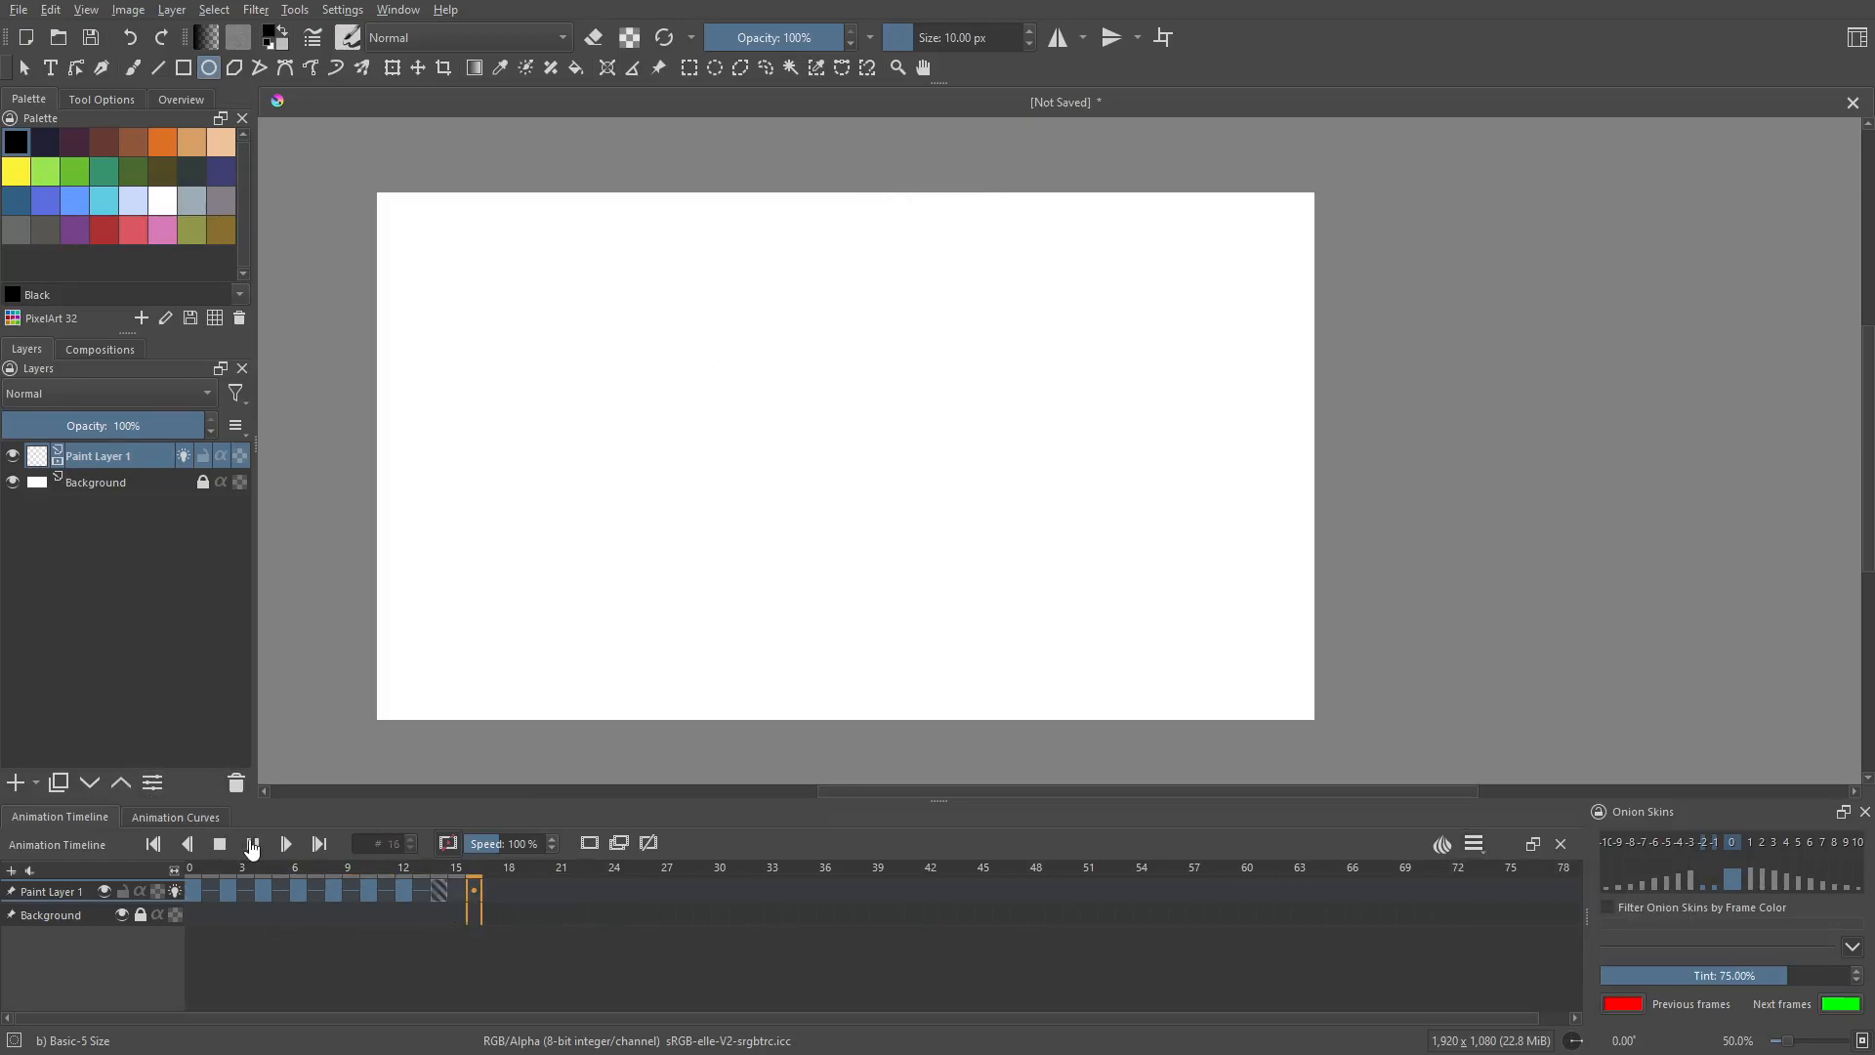
pyautogui.scroll(-4, 862, 560)
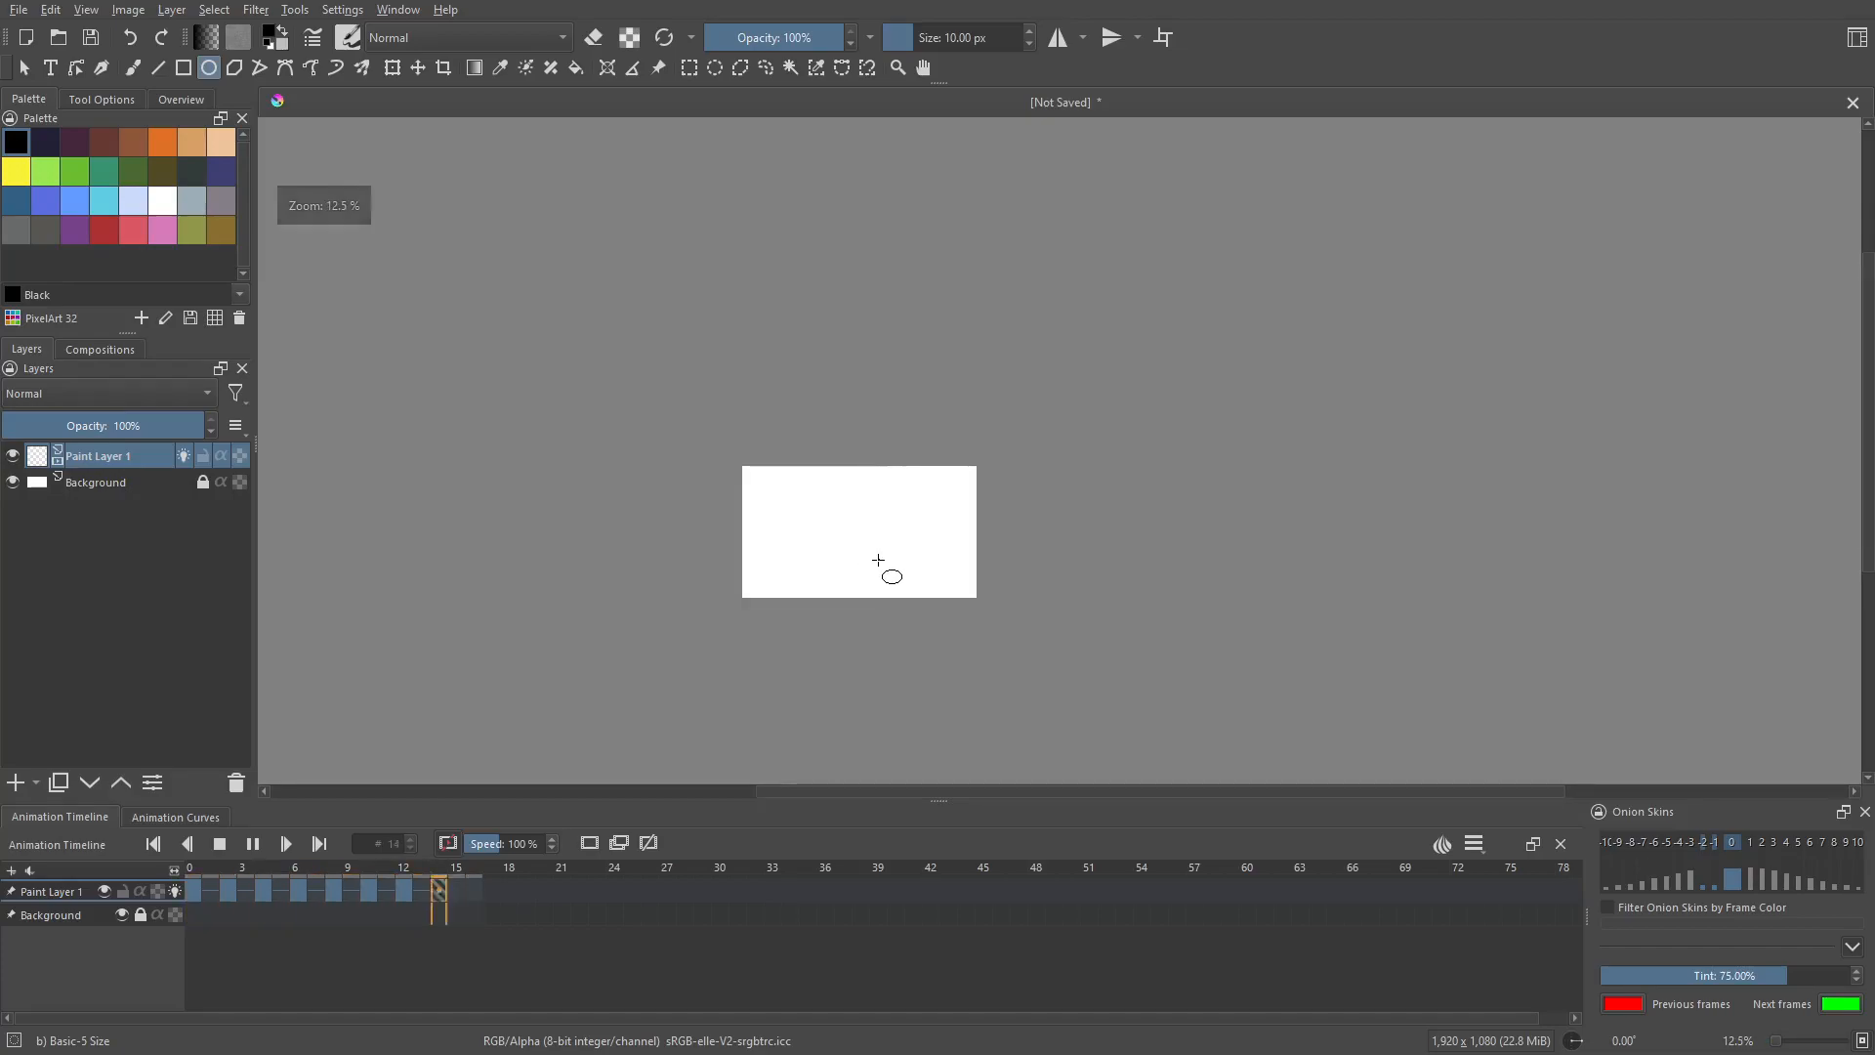
pyautogui.scroll(4, 864, 557)
pyautogui.scroll(-1, 867, 553)
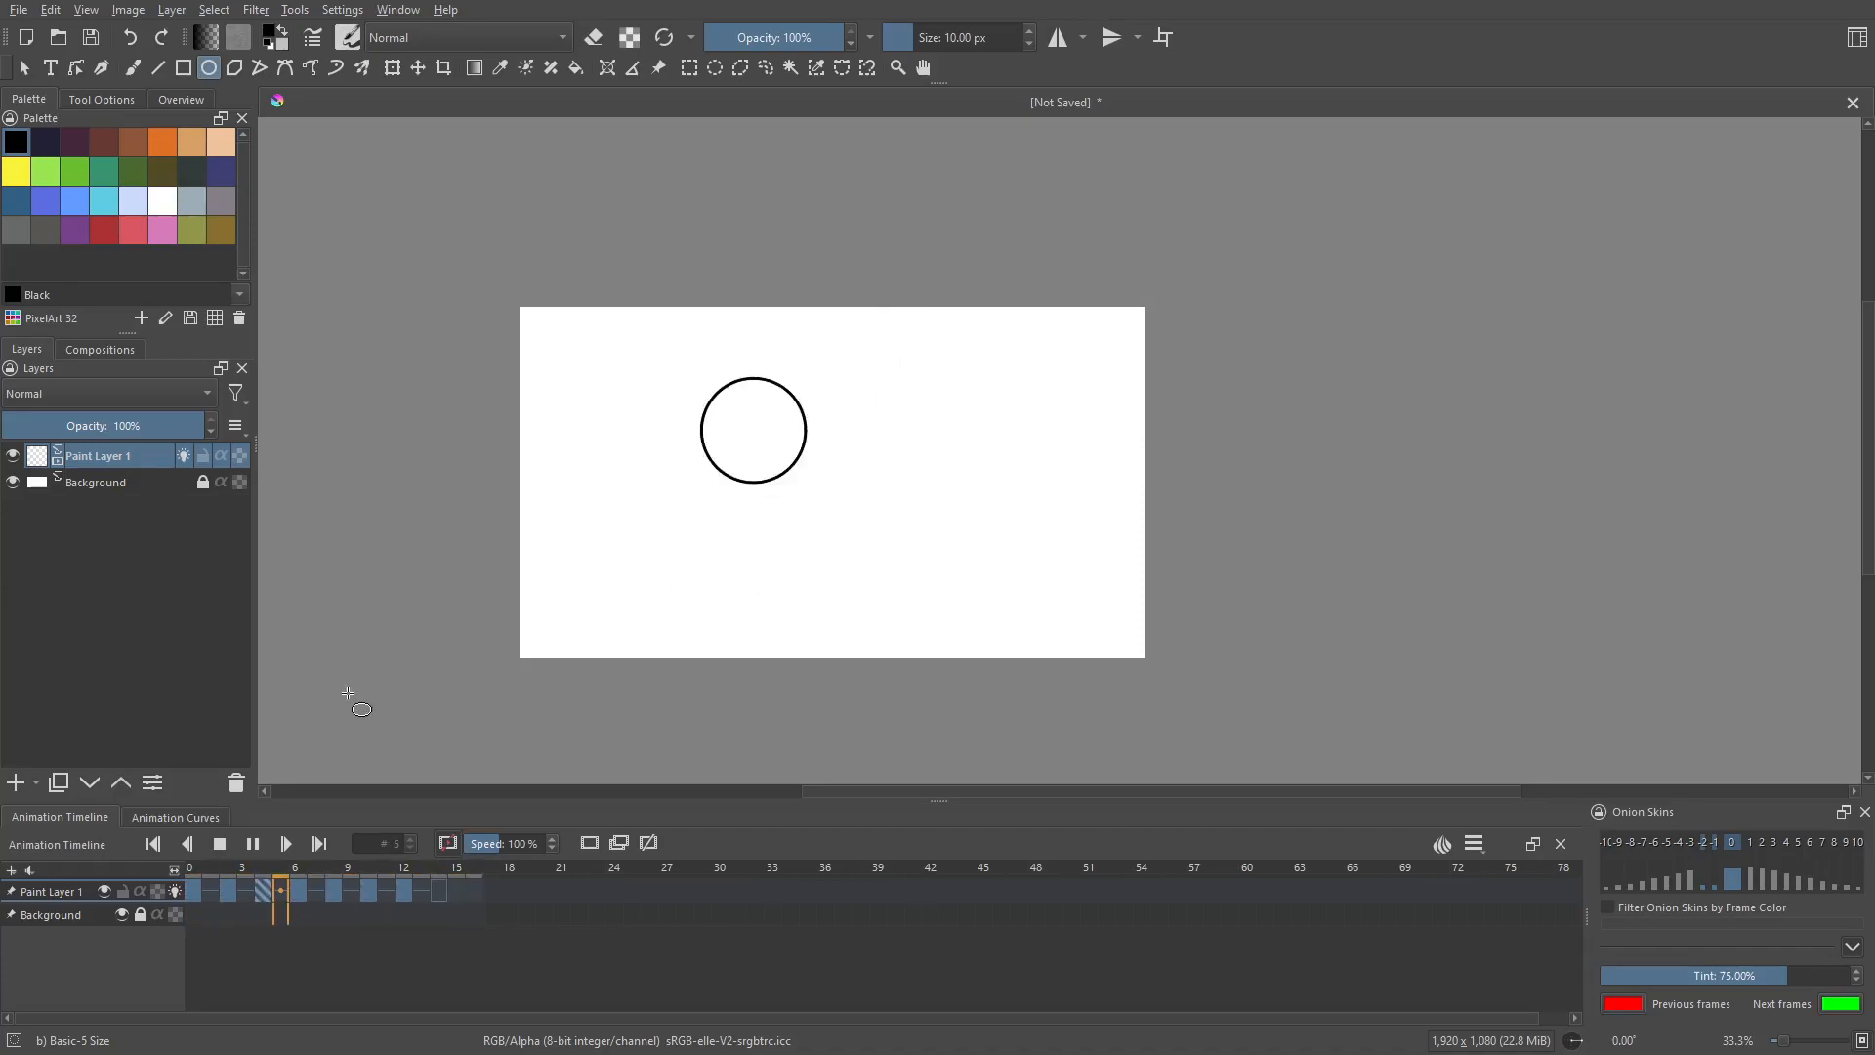
pyautogui.click(333, 891)
# Add a new paint layer to the animation and move it below Paint Layer 1.
pyautogui.rightClick(80, 901)
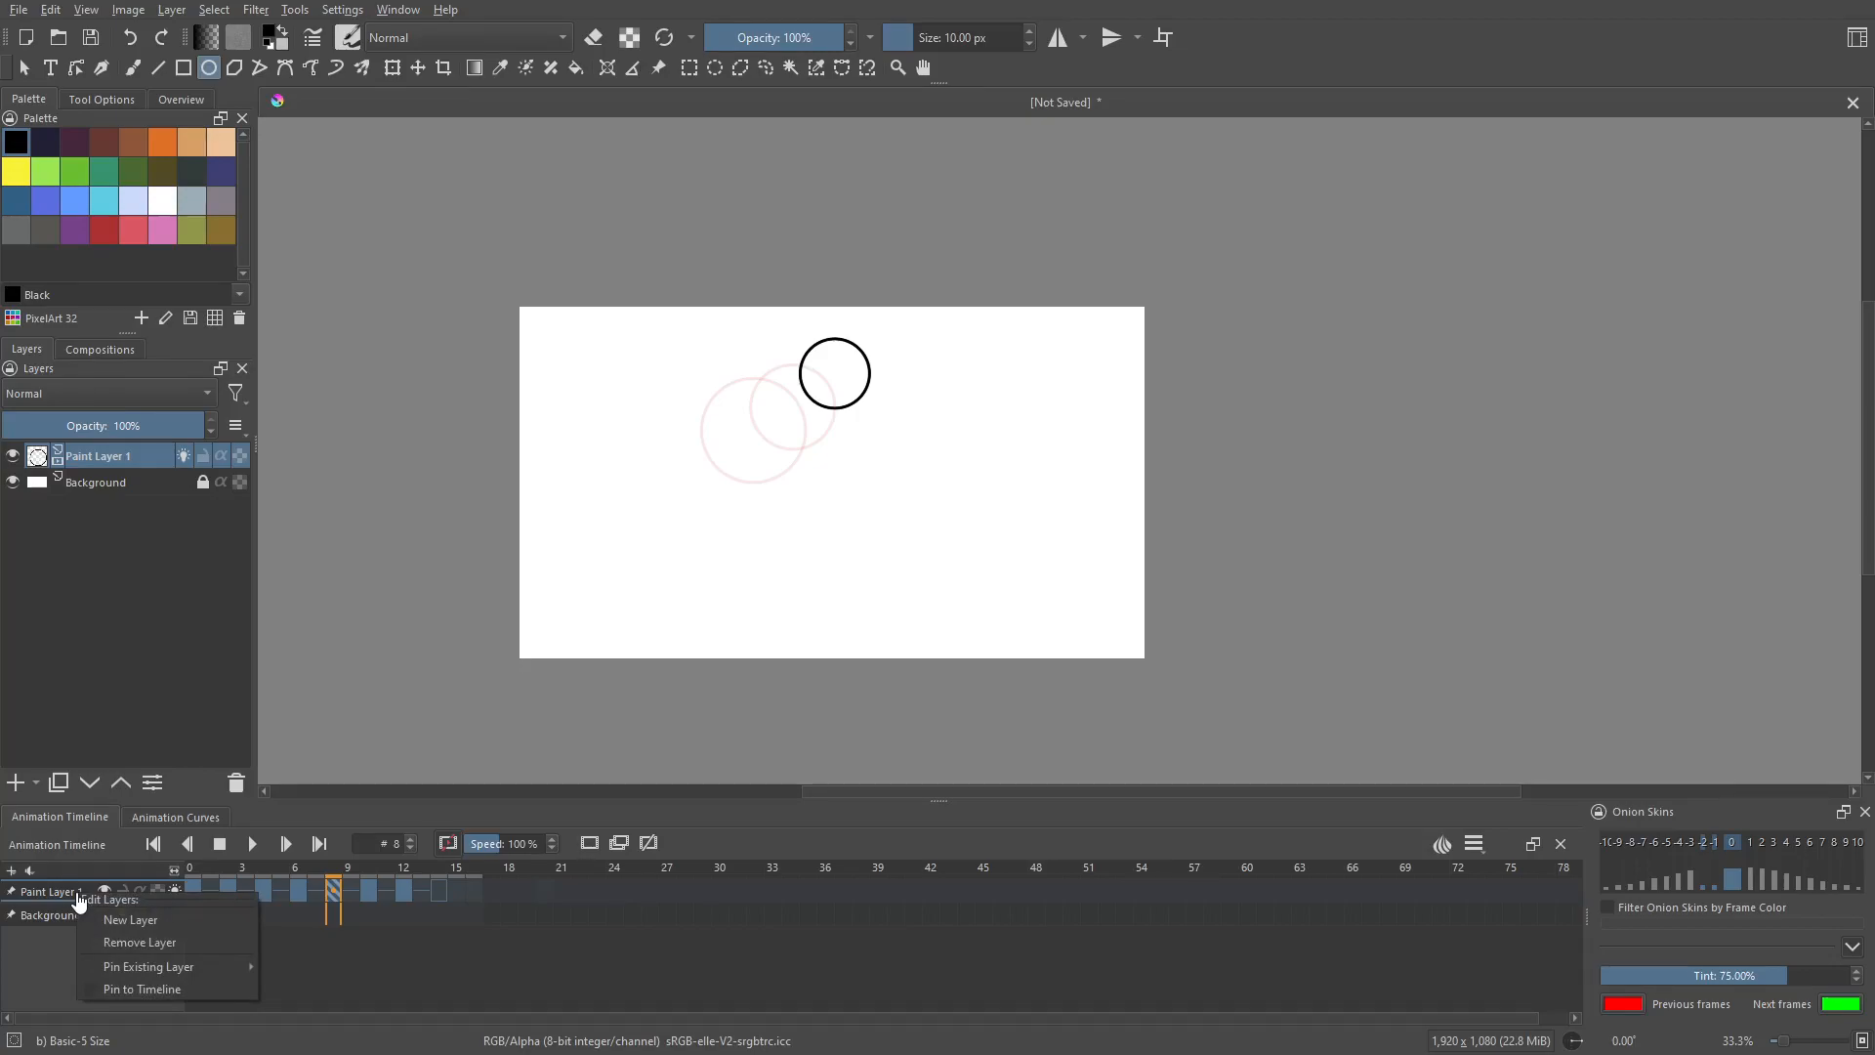
pyautogui.click(128, 920)
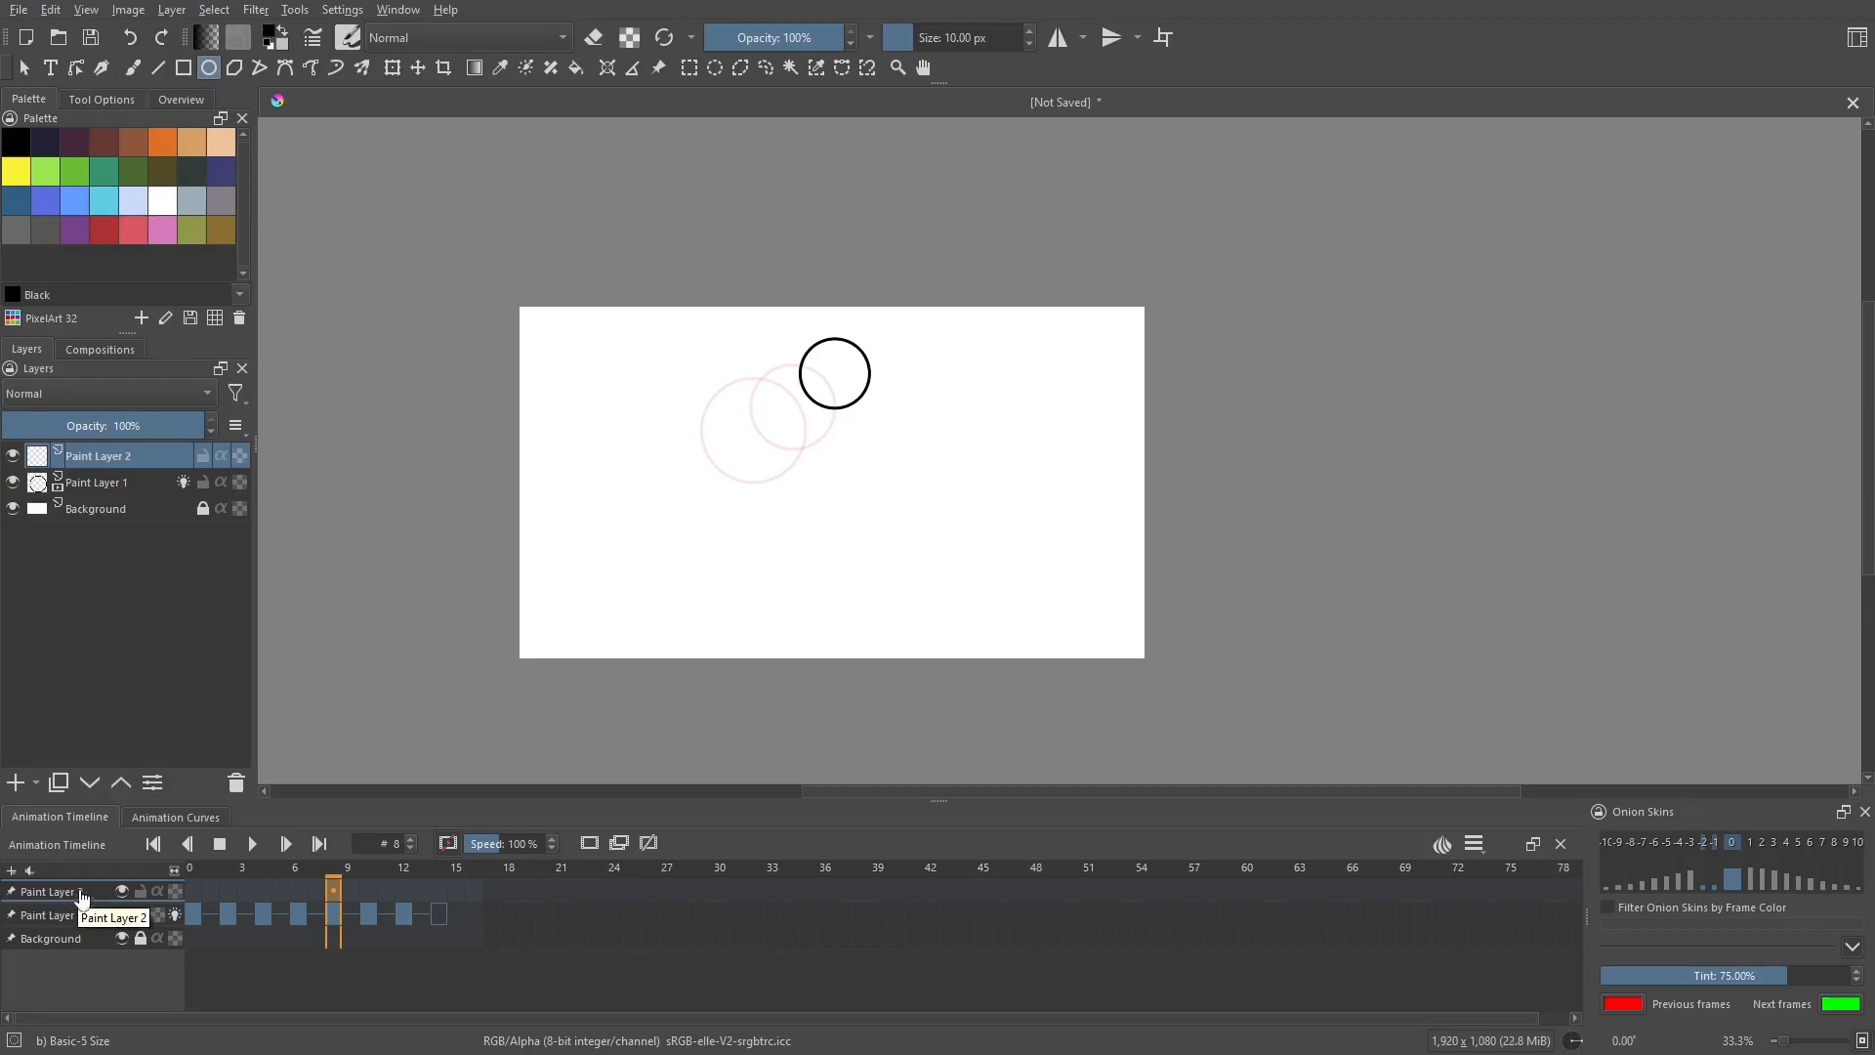
pyautogui.click(69, 908)
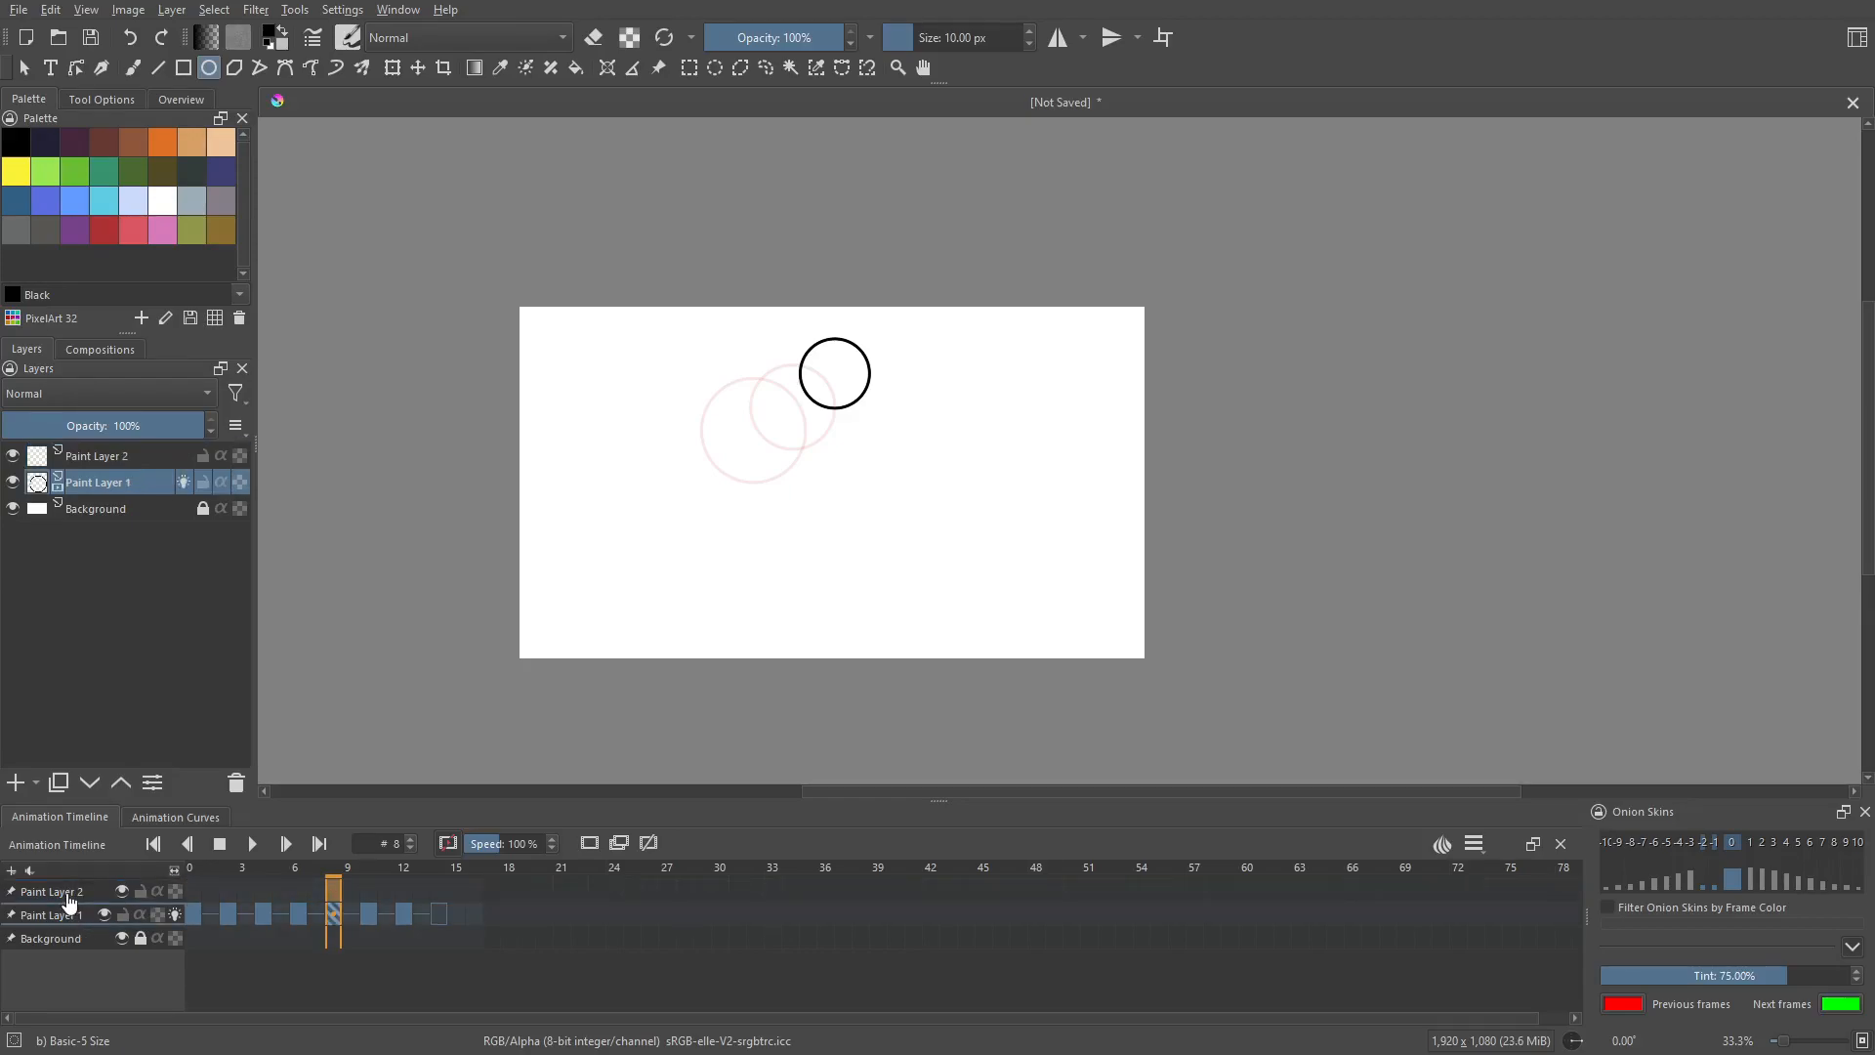
pyautogui.rightClick(67, 895)
pyautogui.click(58, 896)
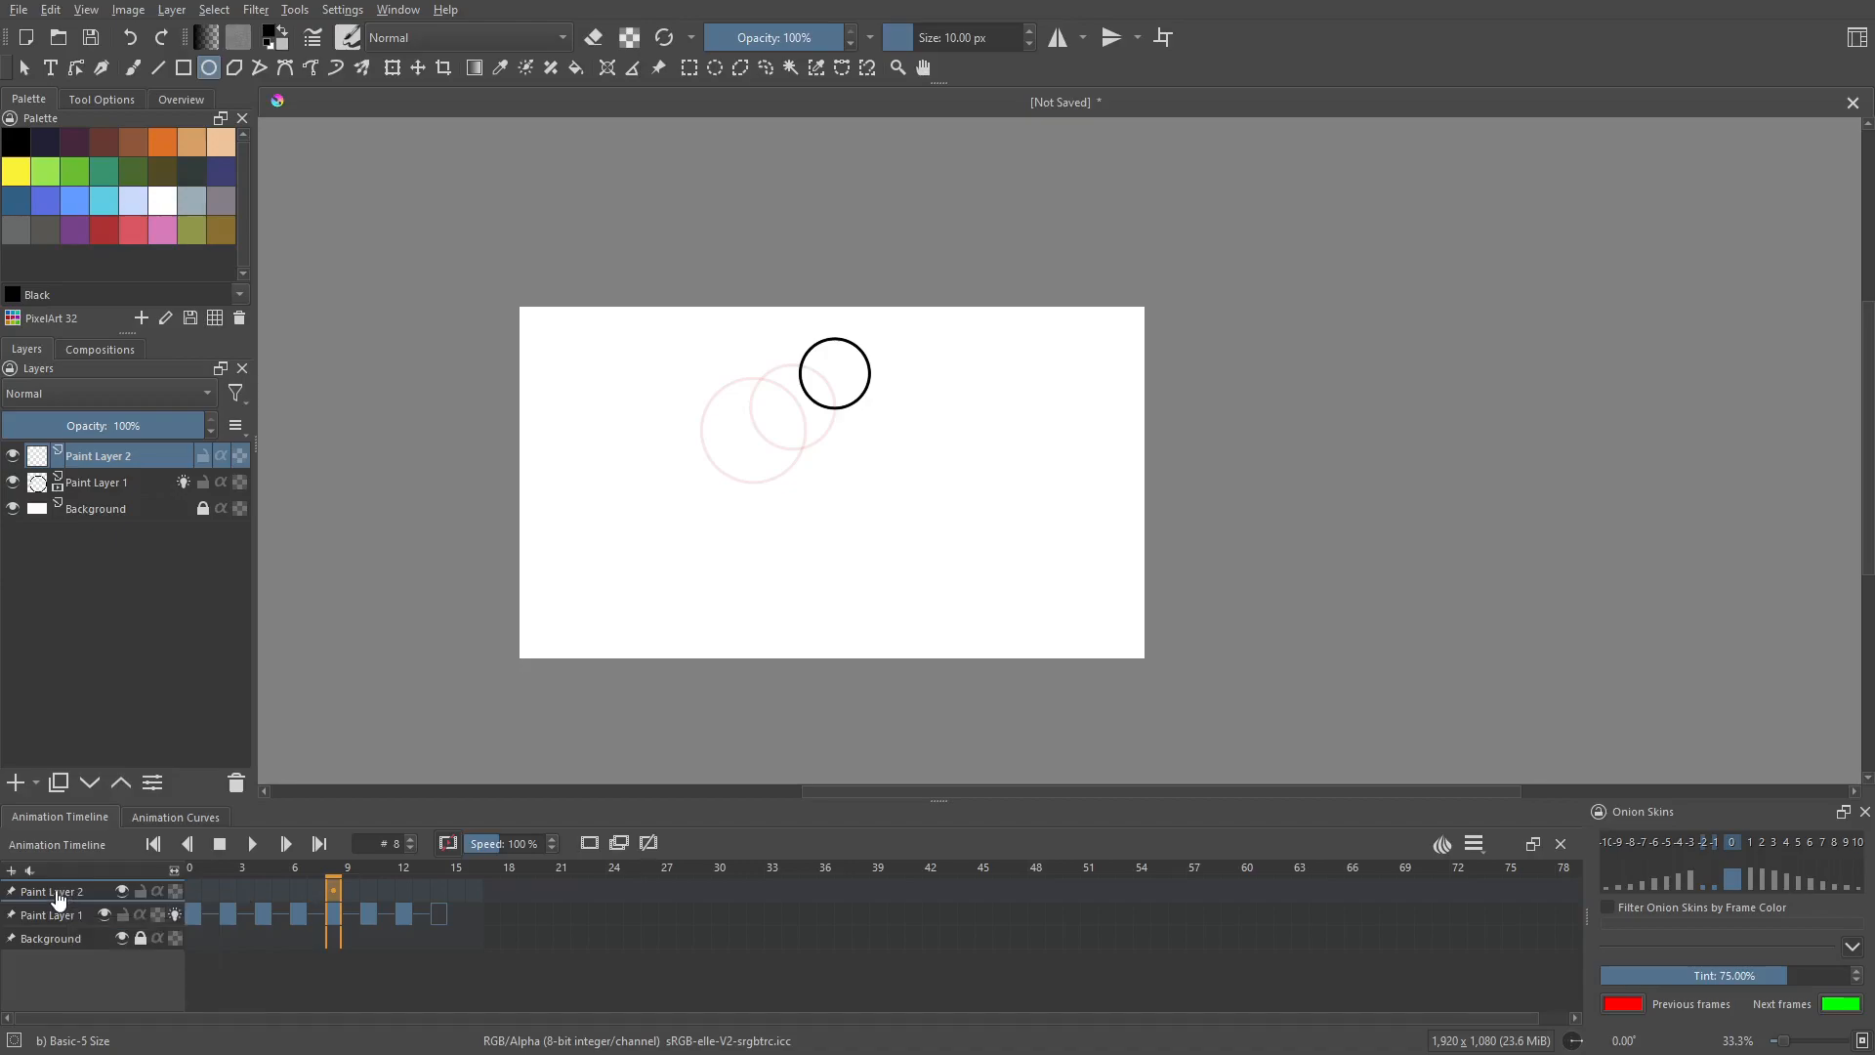
pyautogui.click(76, 911)
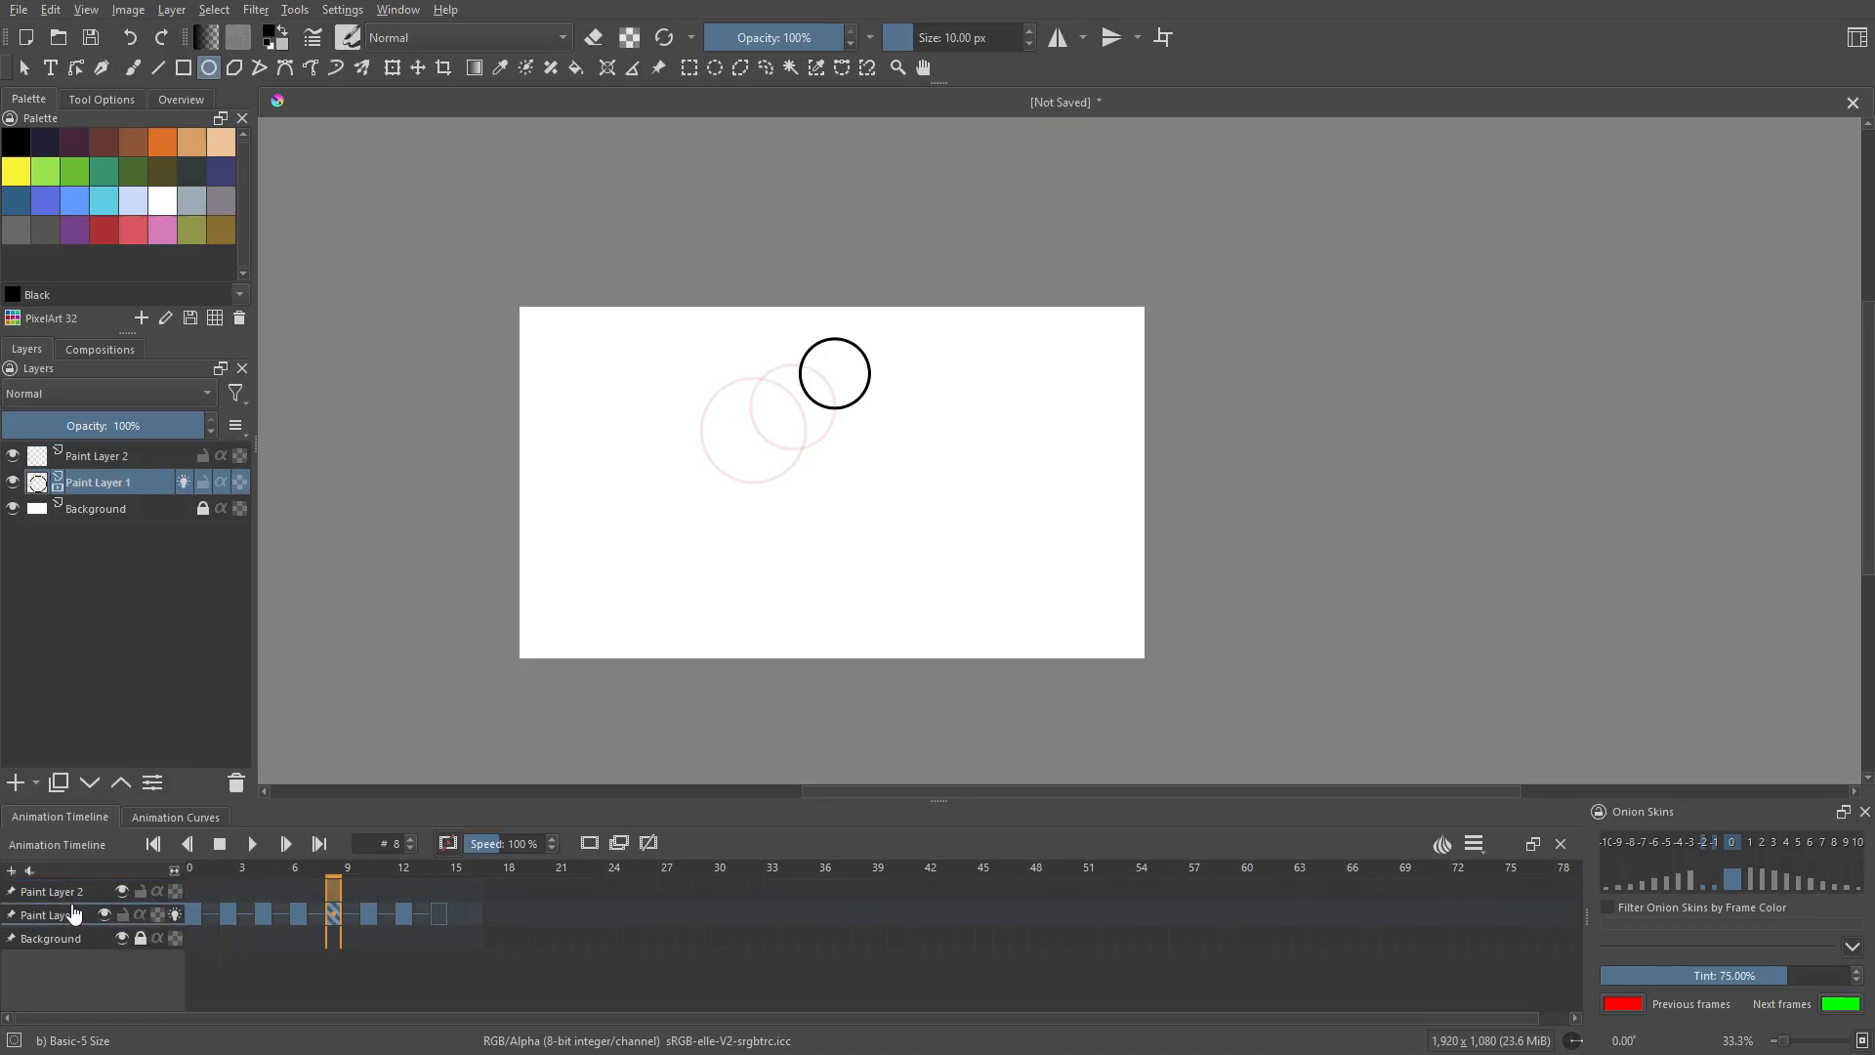
pyautogui.moveTo(120, 465); pyautogui.dragTo(137, 494)
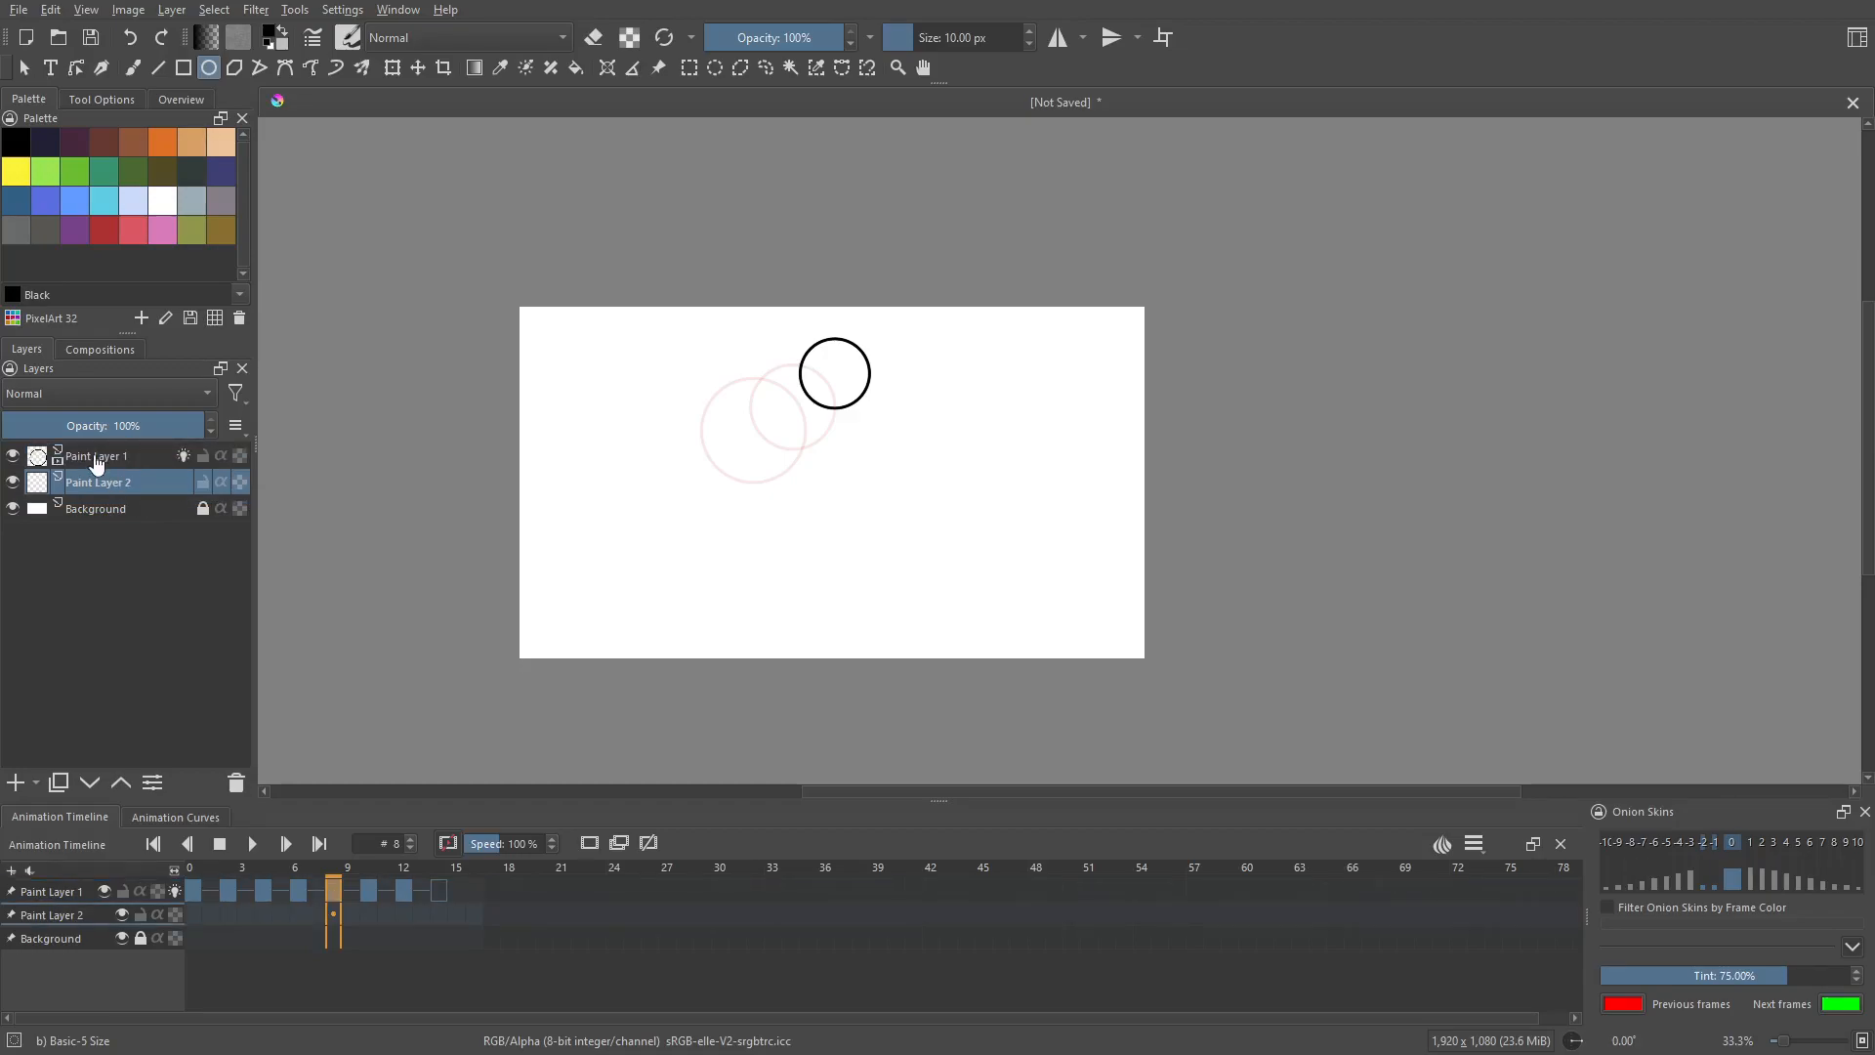
# Rename Paint Layer 1 to "circle" and Paint Layer 2 to "color".
pyautogui.doubleClick(143, 456)
pyautogui.write('circle')
pyautogui.press('Return')
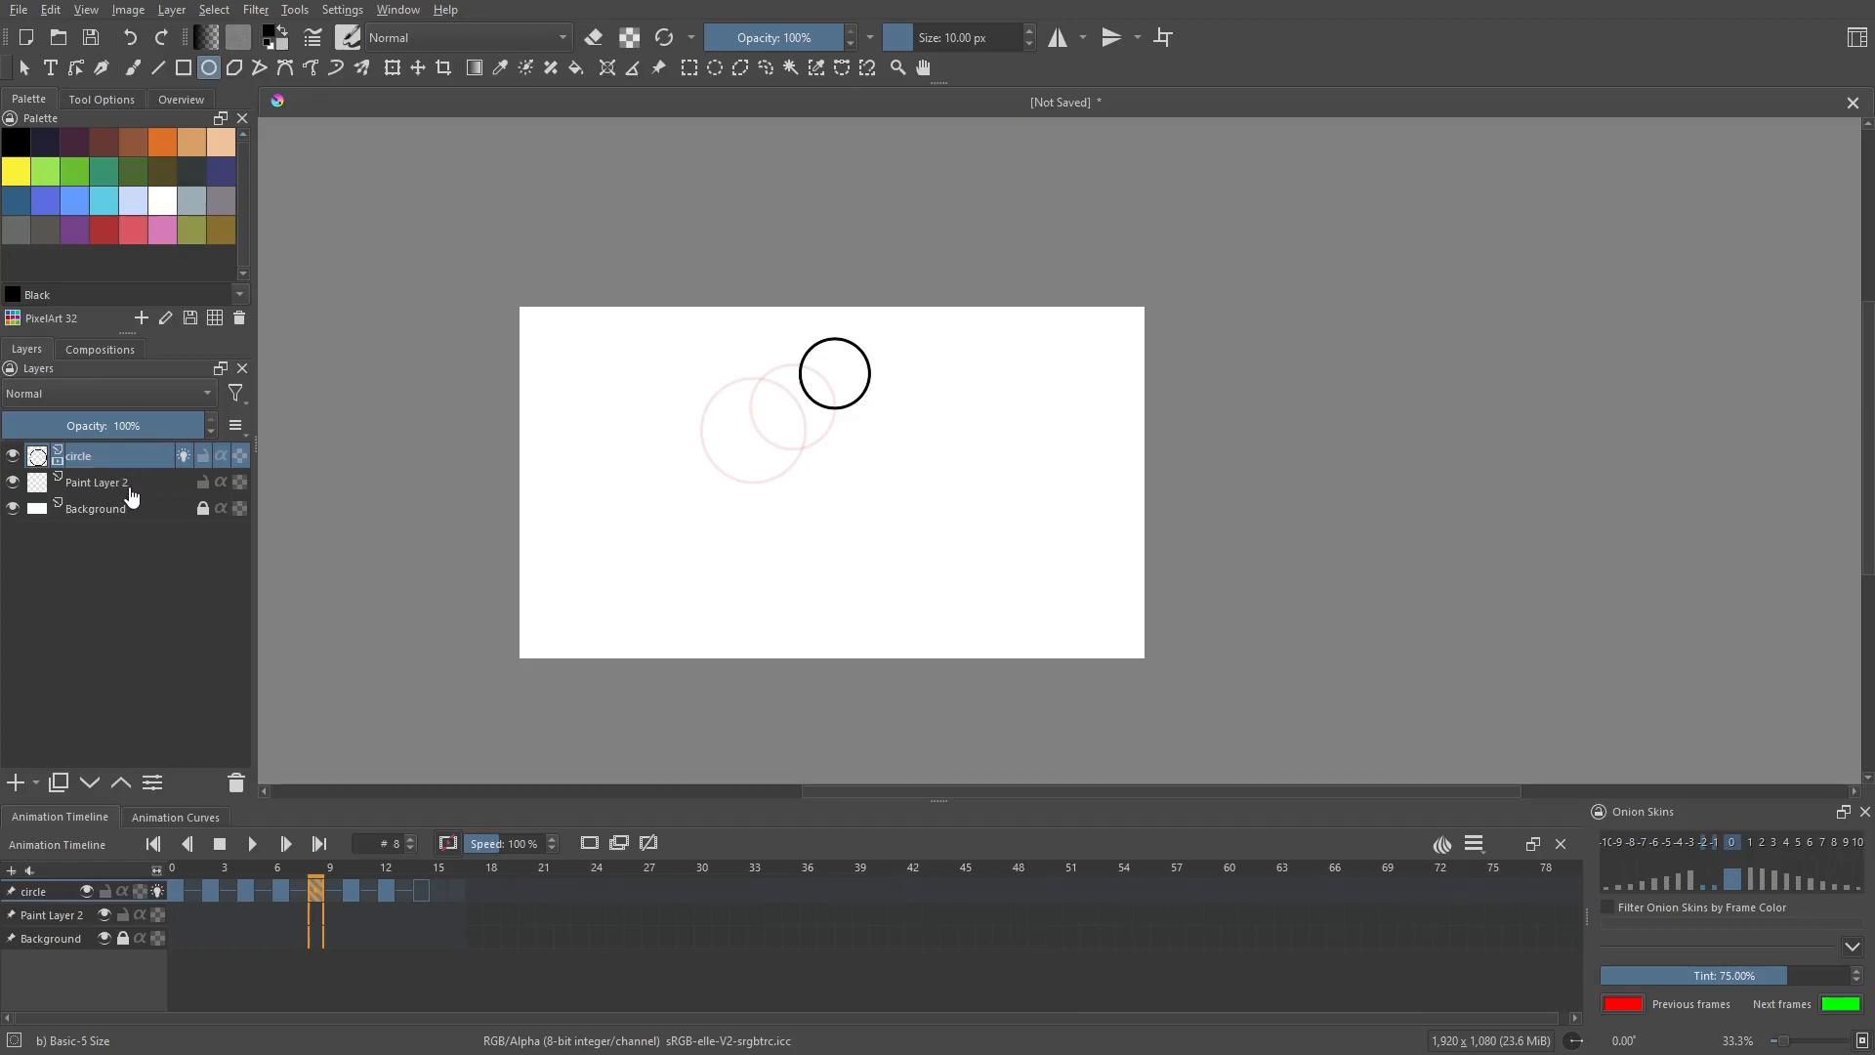
pyautogui.doubleClick(131, 483)
pyautogui.write('color')
pyautogui.press('Return')
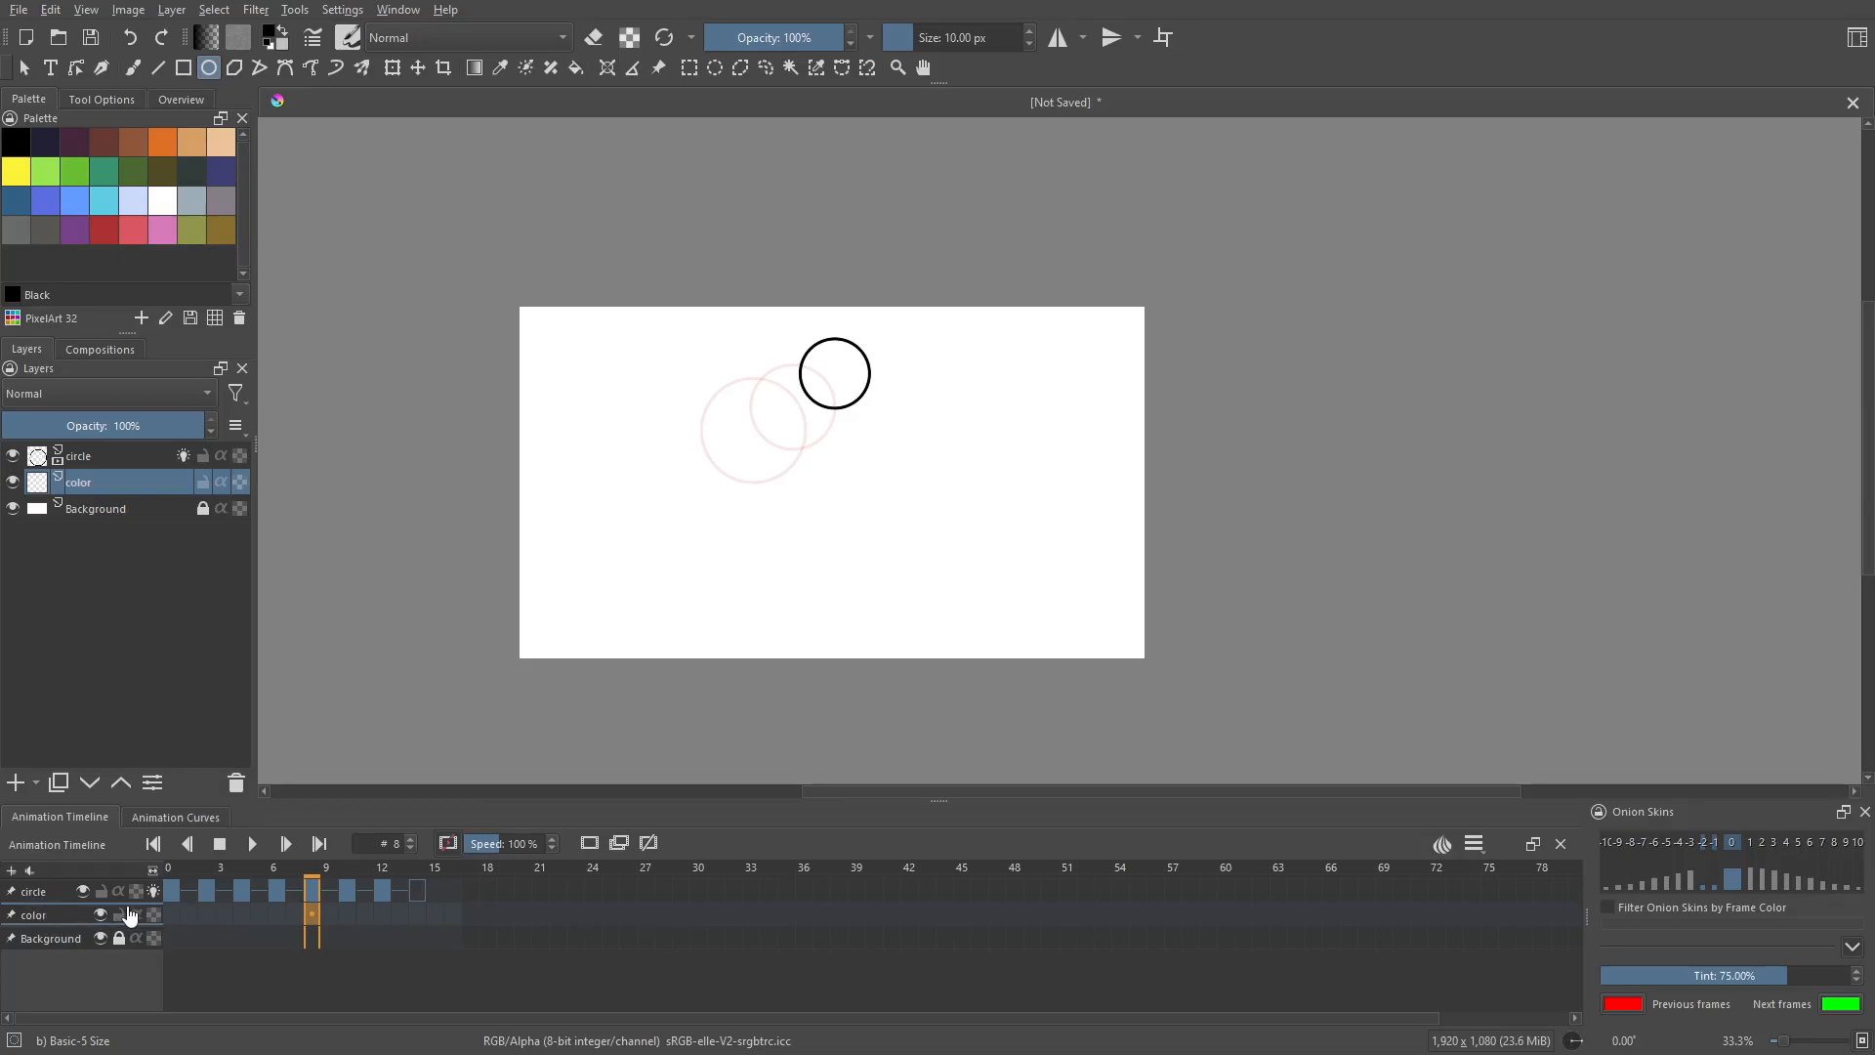
# Turn off onion skins for the circle layer and select frame 0 on the color layer.
pyautogui.click(154, 892)
pyautogui.click(154, 892)
pyautogui.click(153, 892)
pyautogui.click(172, 916)
# Fill the inside of the circle with Cornflower blue on the color layer using the Fill tool.
pyautogui.scroll(2, 612, 467)
pyautogui.moveTo(611, 466); pyautogui.dragTo(683, 403)
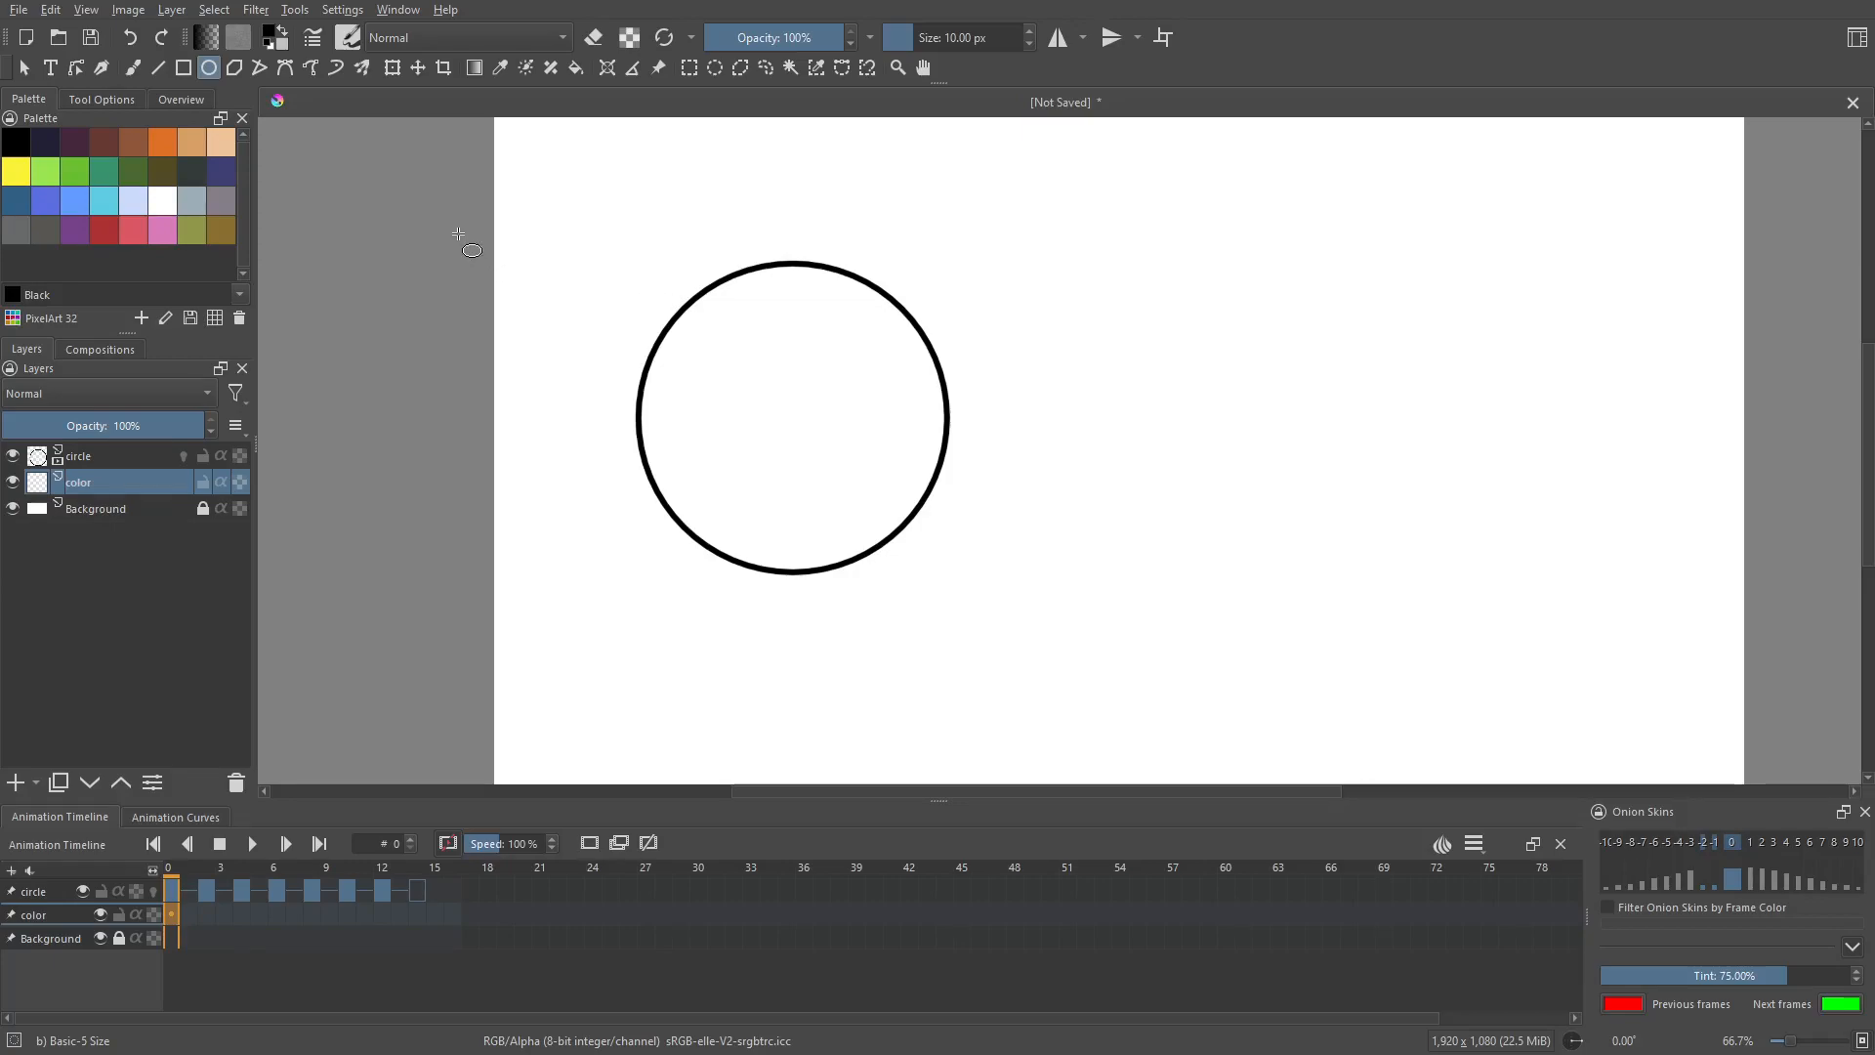
pyautogui.click(573, 75)
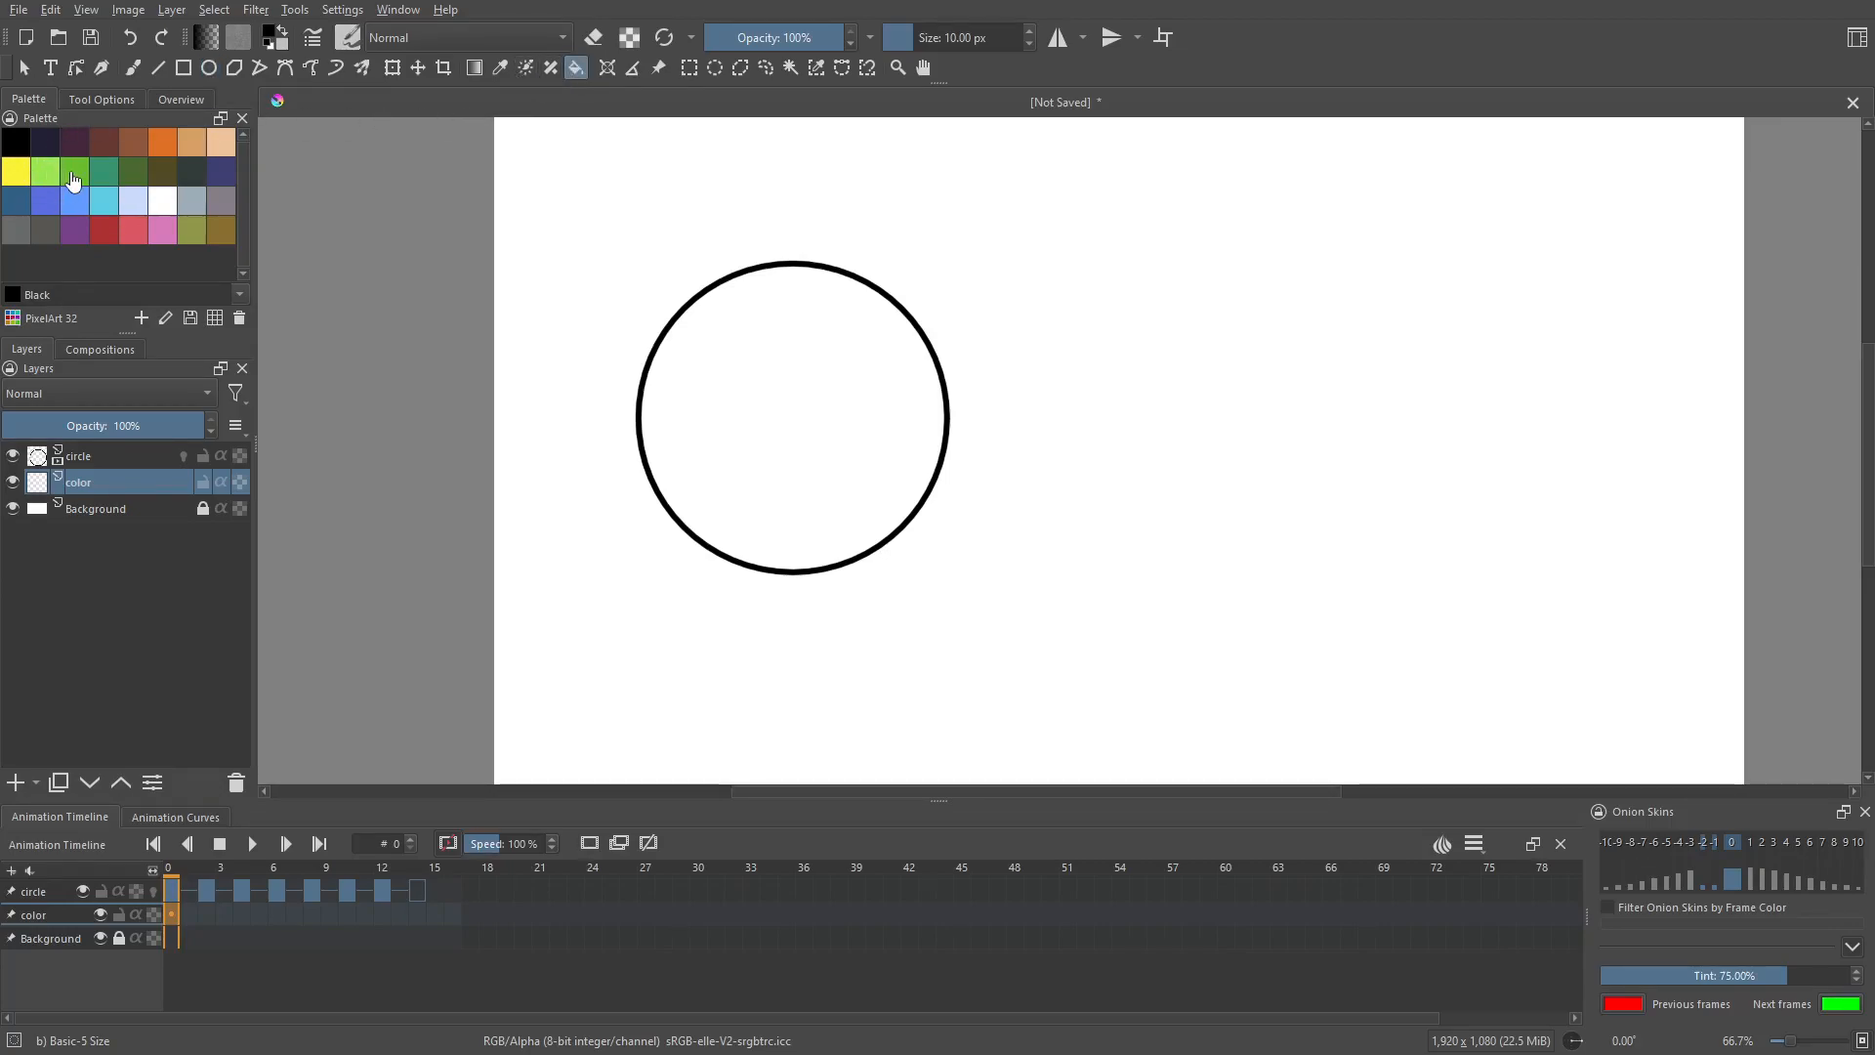
pyautogui.click(80, 207)
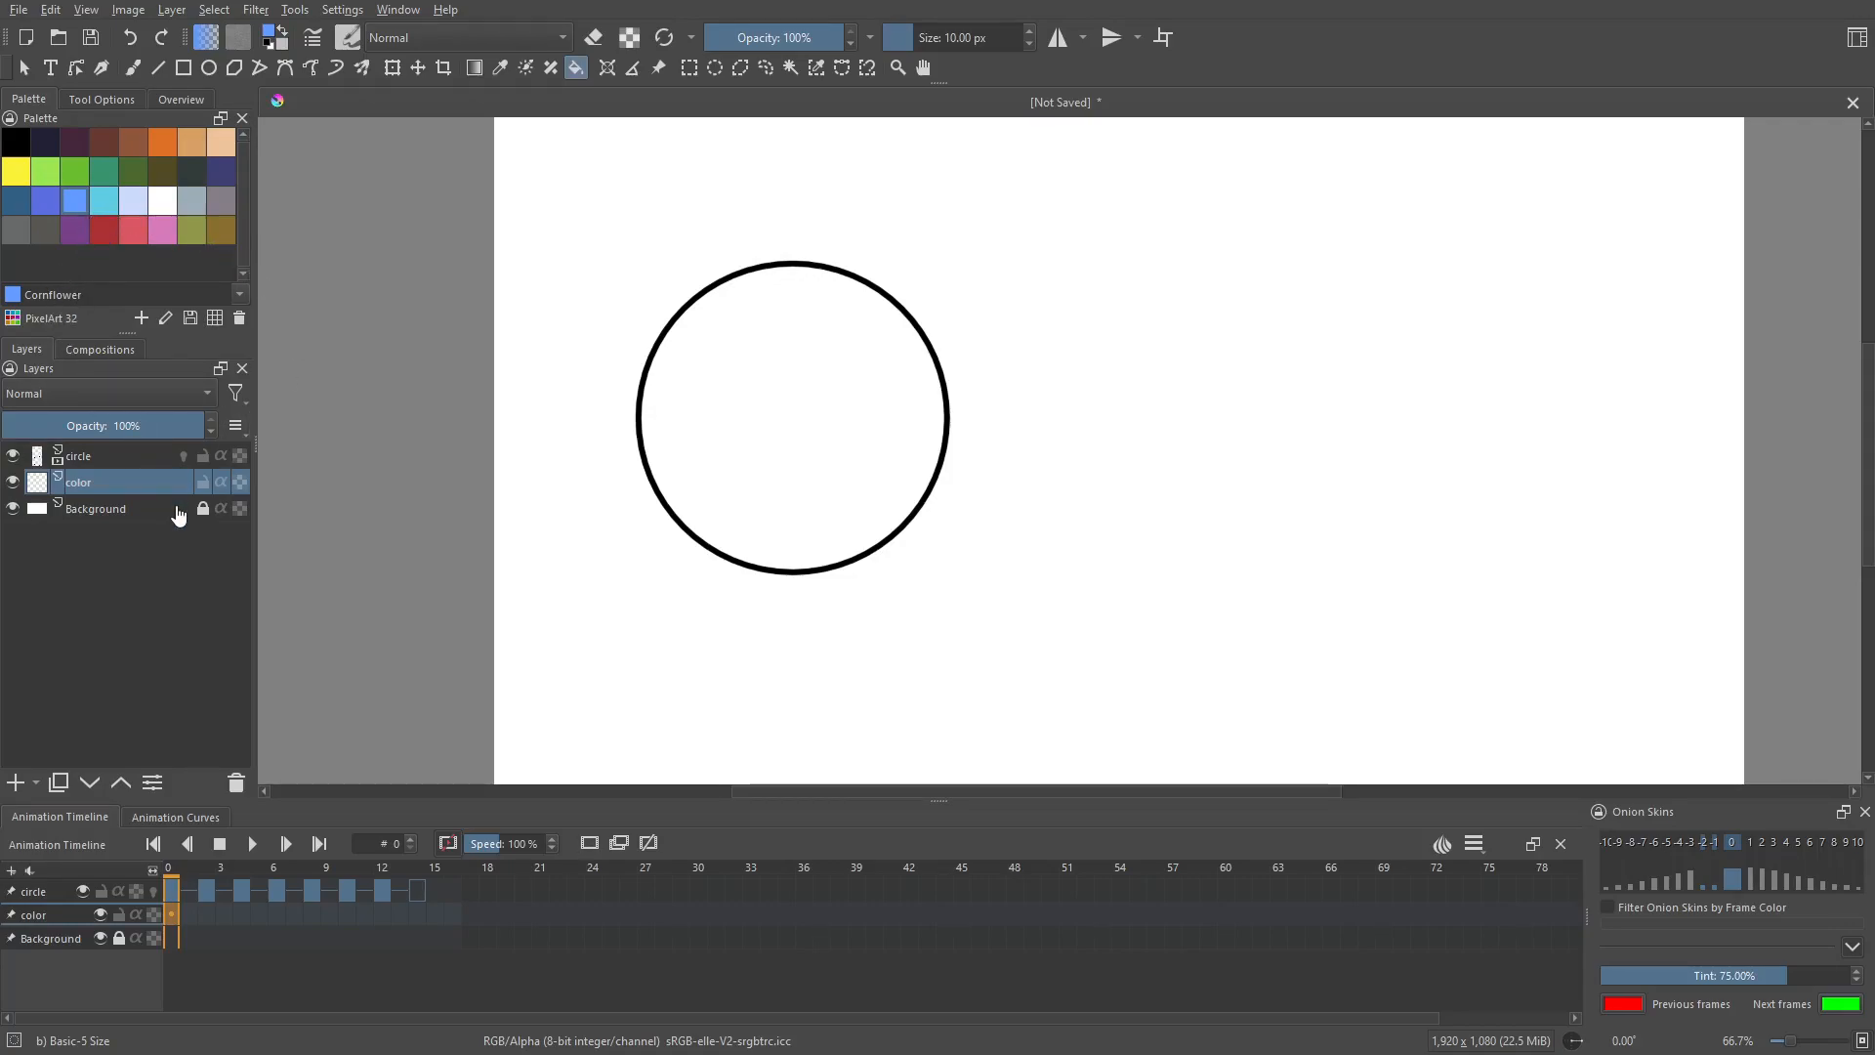
pyautogui.click(775, 397)
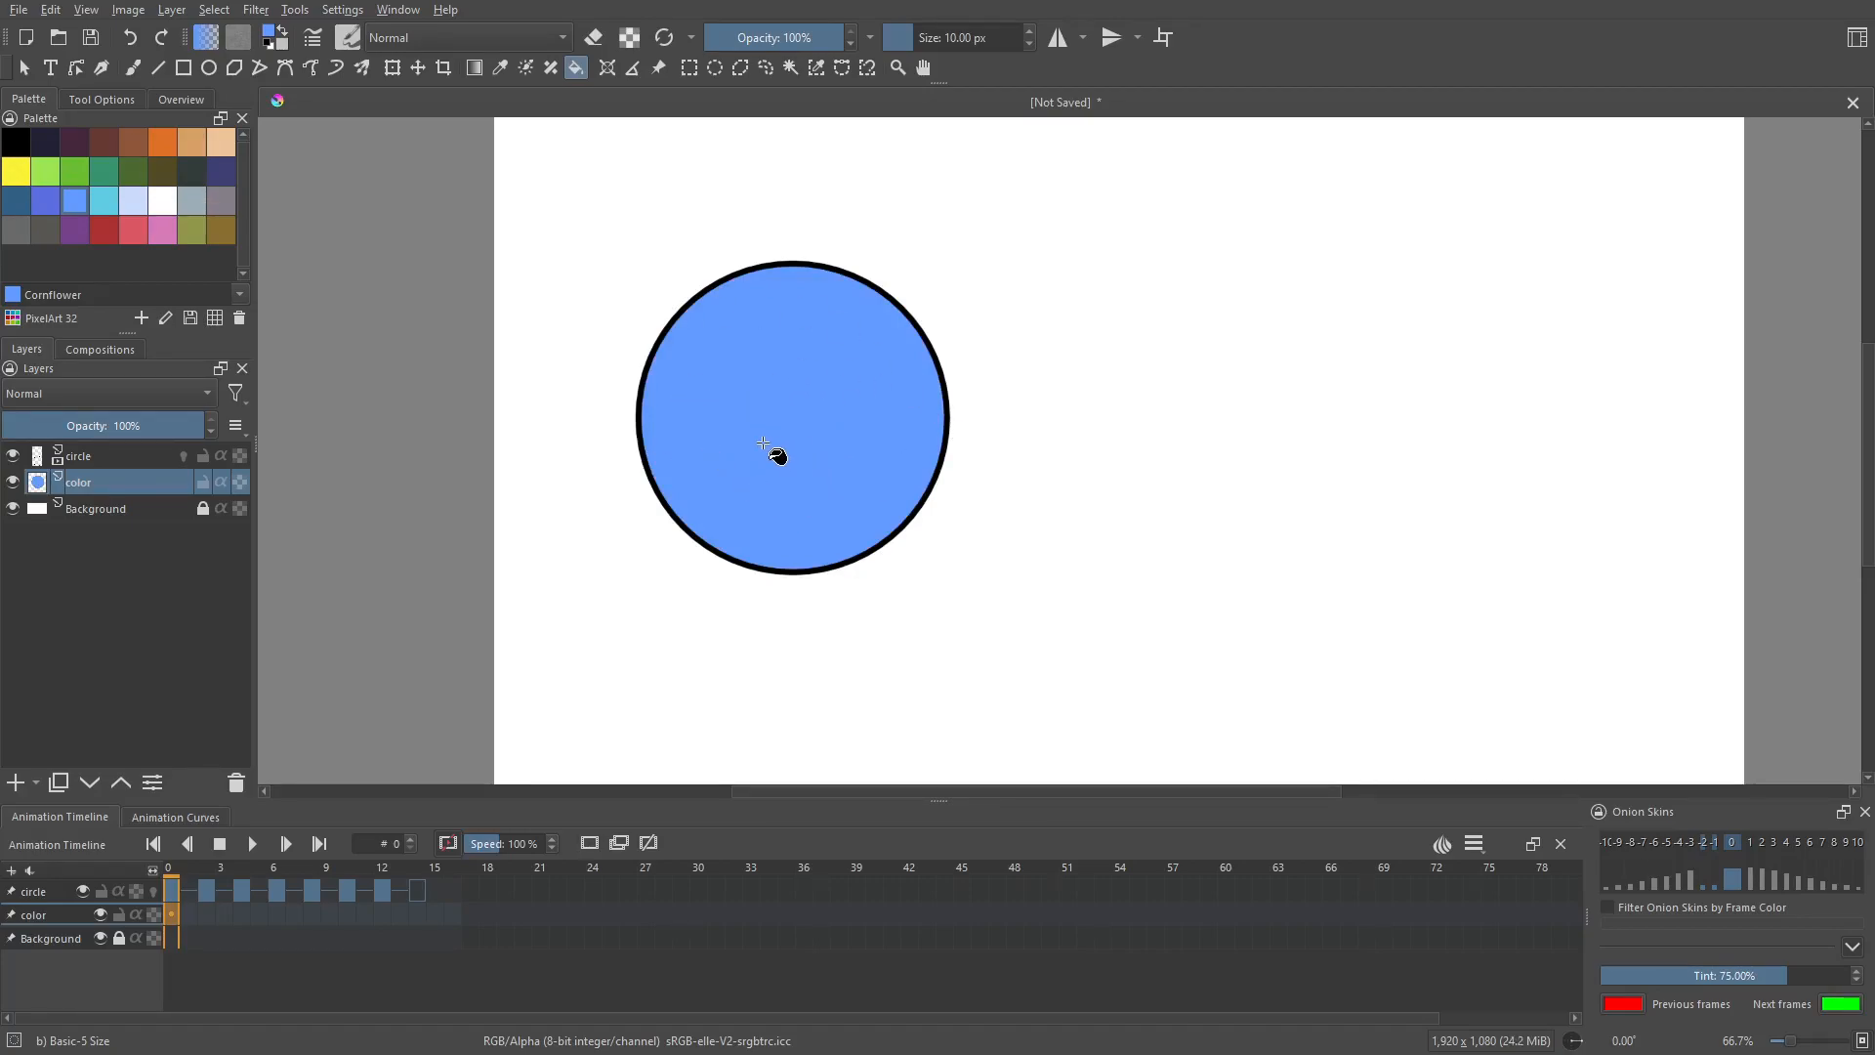
# Examine the edge between the blue fill and the black outline up close around the circle.
pyautogui.scroll(8, 729, 428)
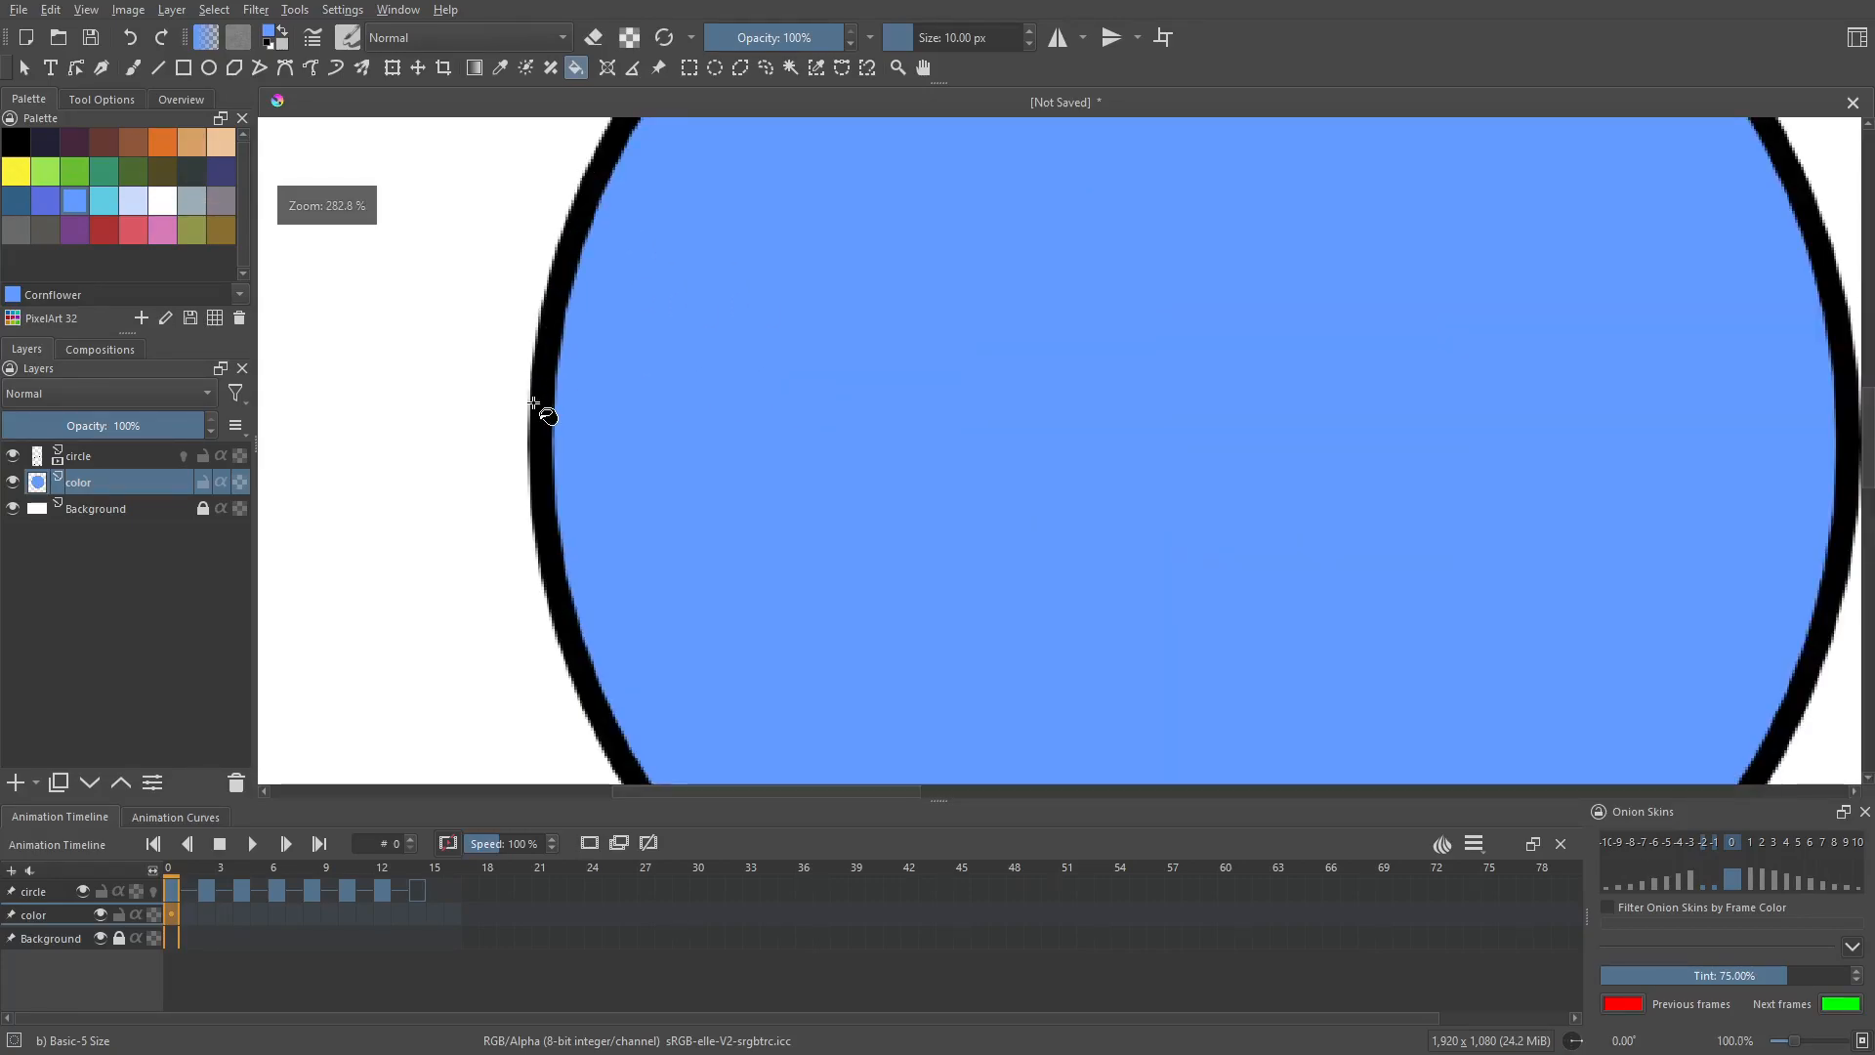
pyautogui.scroll(-2, 768, 323)
pyautogui.moveTo(1079, 437); pyautogui.dragTo(908, 150)
pyautogui.moveTo(1406, 693); pyautogui.dragTo(1191, 174)
pyautogui.scroll(1, 1080, 517)
pyautogui.moveTo(1079, 517); pyautogui.dragTo(1223, 234)
pyautogui.moveTo(957, 566); pyautogui.dragTo(1104, 317)
pyautogui.scroll(-8, 1104, 317)
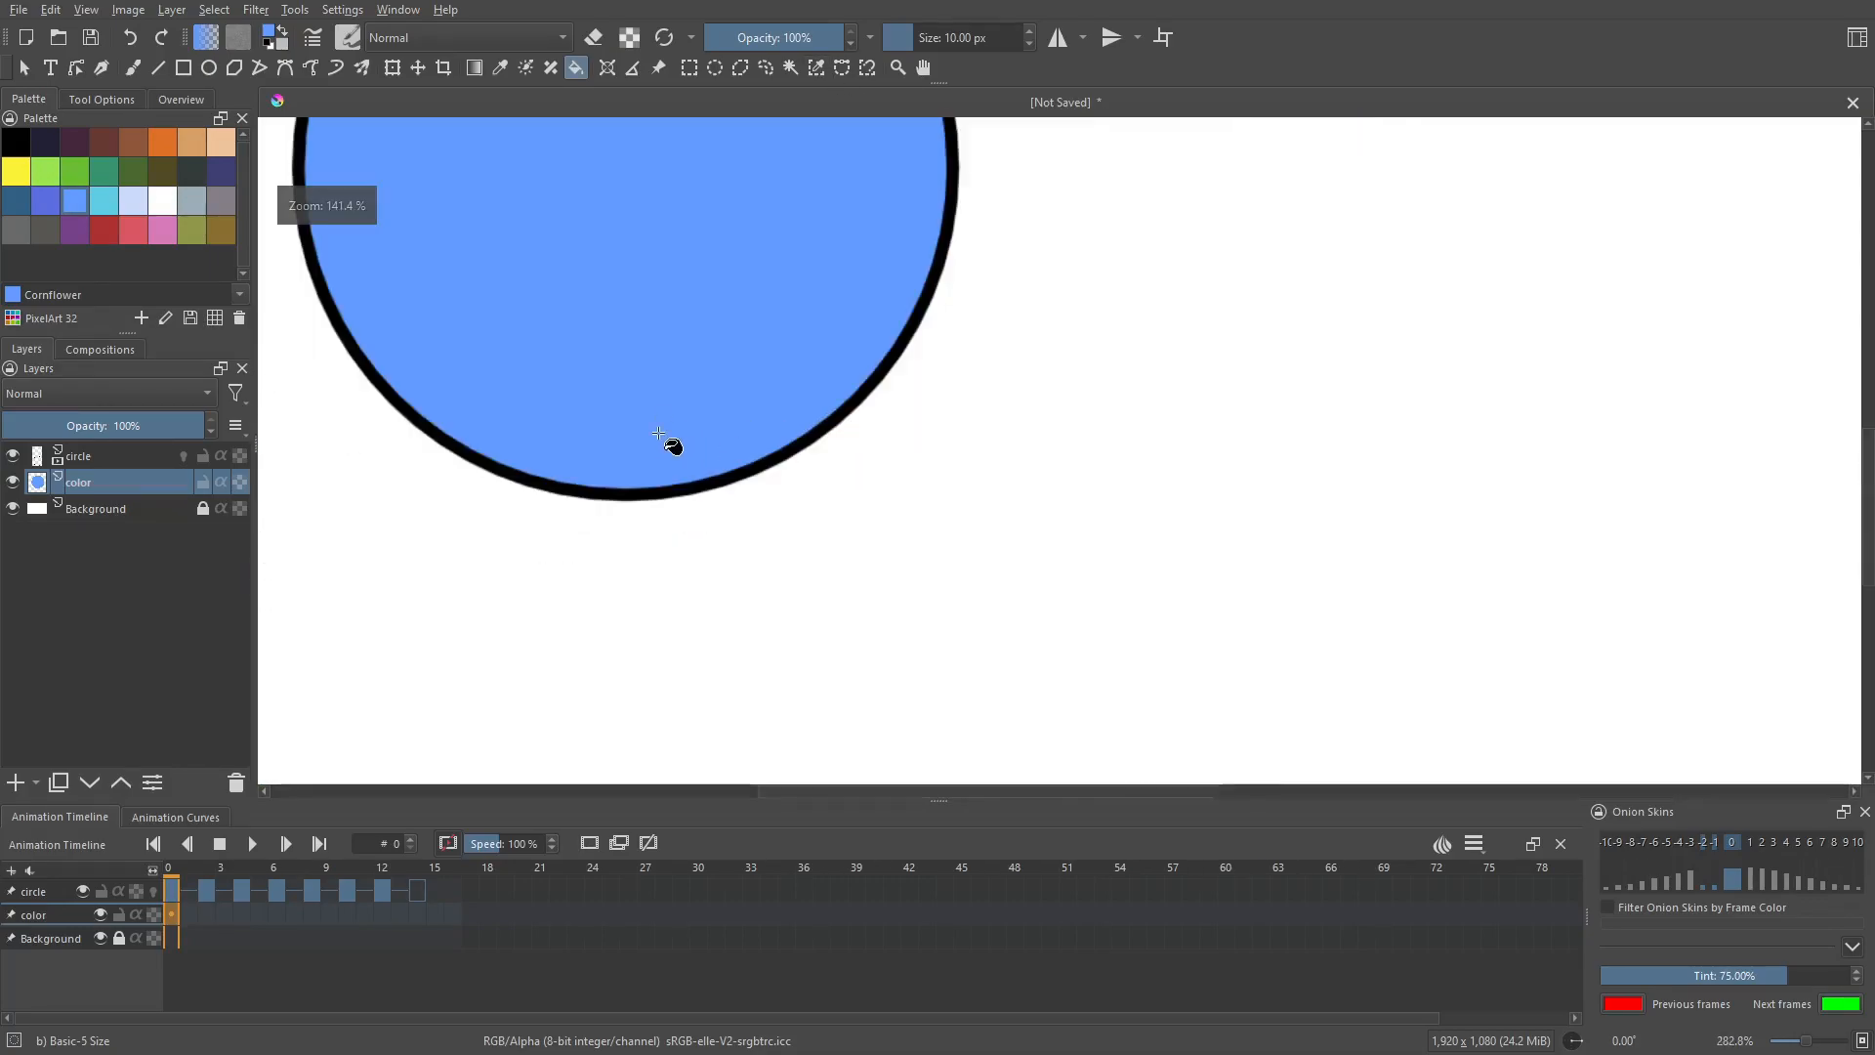
pyautogui.moveTo(254, 261); pyautogui.dragTo(327, 214)
# Show the Fill tool's options and enlarge the area so more of them are visible.
pyautogui.click(101, 99)
pyautogui.moveTo(193, 341); pyautogui.dragTo(196, 417)
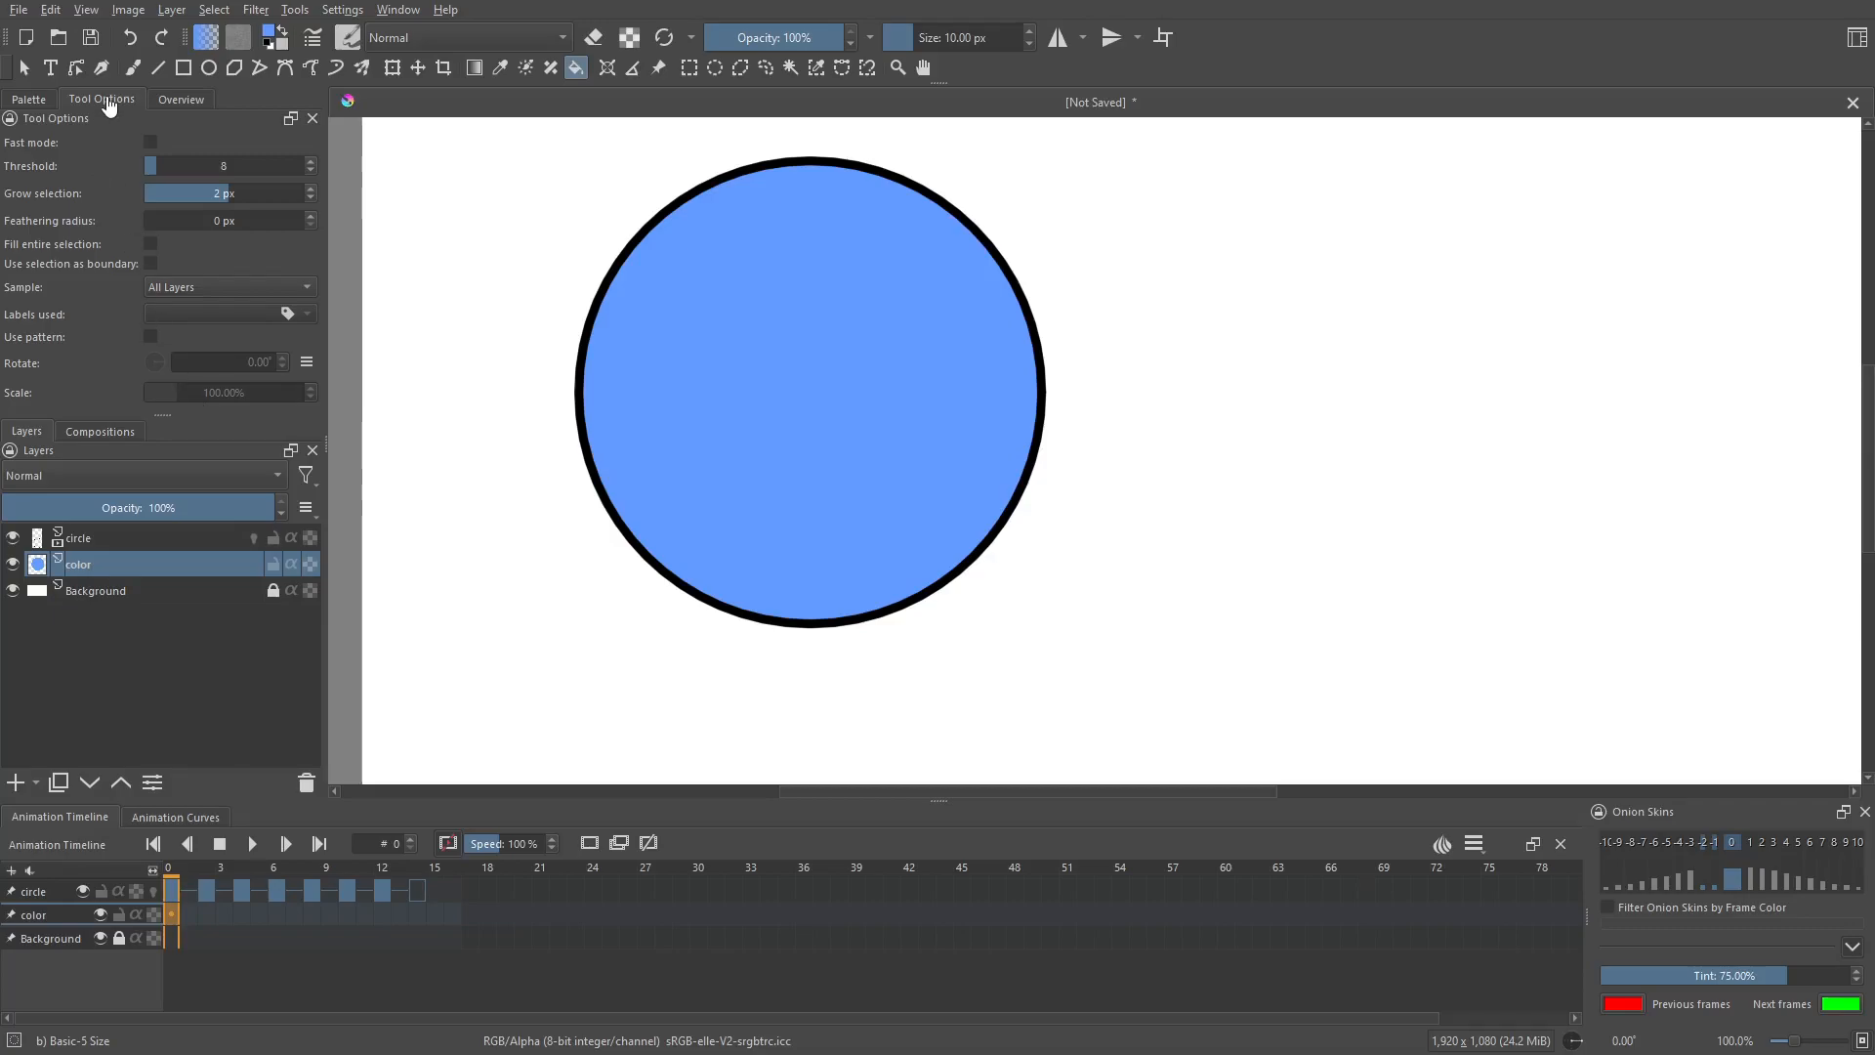
pyautogui.click(181, 99)
pyautogui.click(102, 99)
# Try clearing the color layer and refilling the circle with Grow selection at 0 px, checking the outline's inner edge.
pyautogui.click(311, 199)
pyautogui.click(310, 199)
pyautogui.press('Delete')
pyautogui.scroll(5, 576, 550)
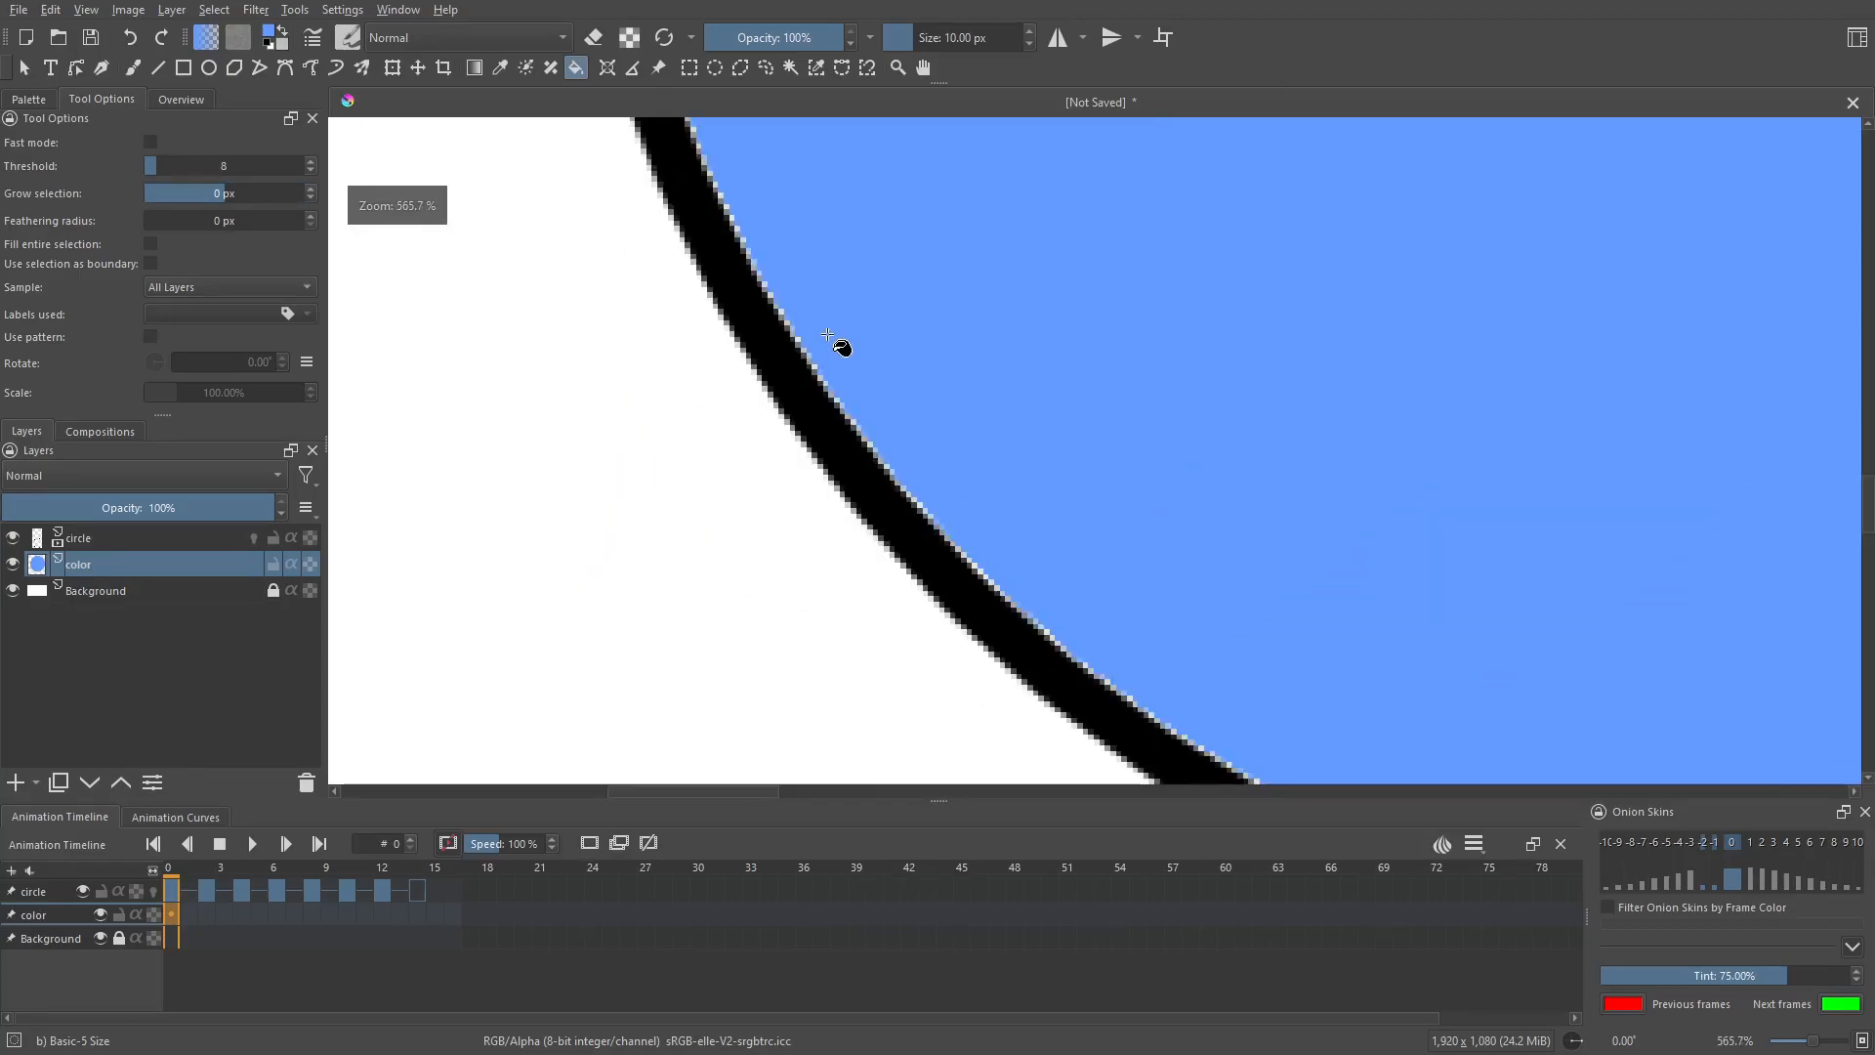
pyautogui.moveTo(828, 333); pyautogui.dragTo(789, 796)
pyautogui.moveTo(610, 323); pyautogui.dragTo(672, 716)
pyautogui.moveTo(695, 327); pyautogui.dragTo(641, 701)
pyautogui.scroll(-3, 683, 368)
pyautogui.scroll(2, 824, 368)
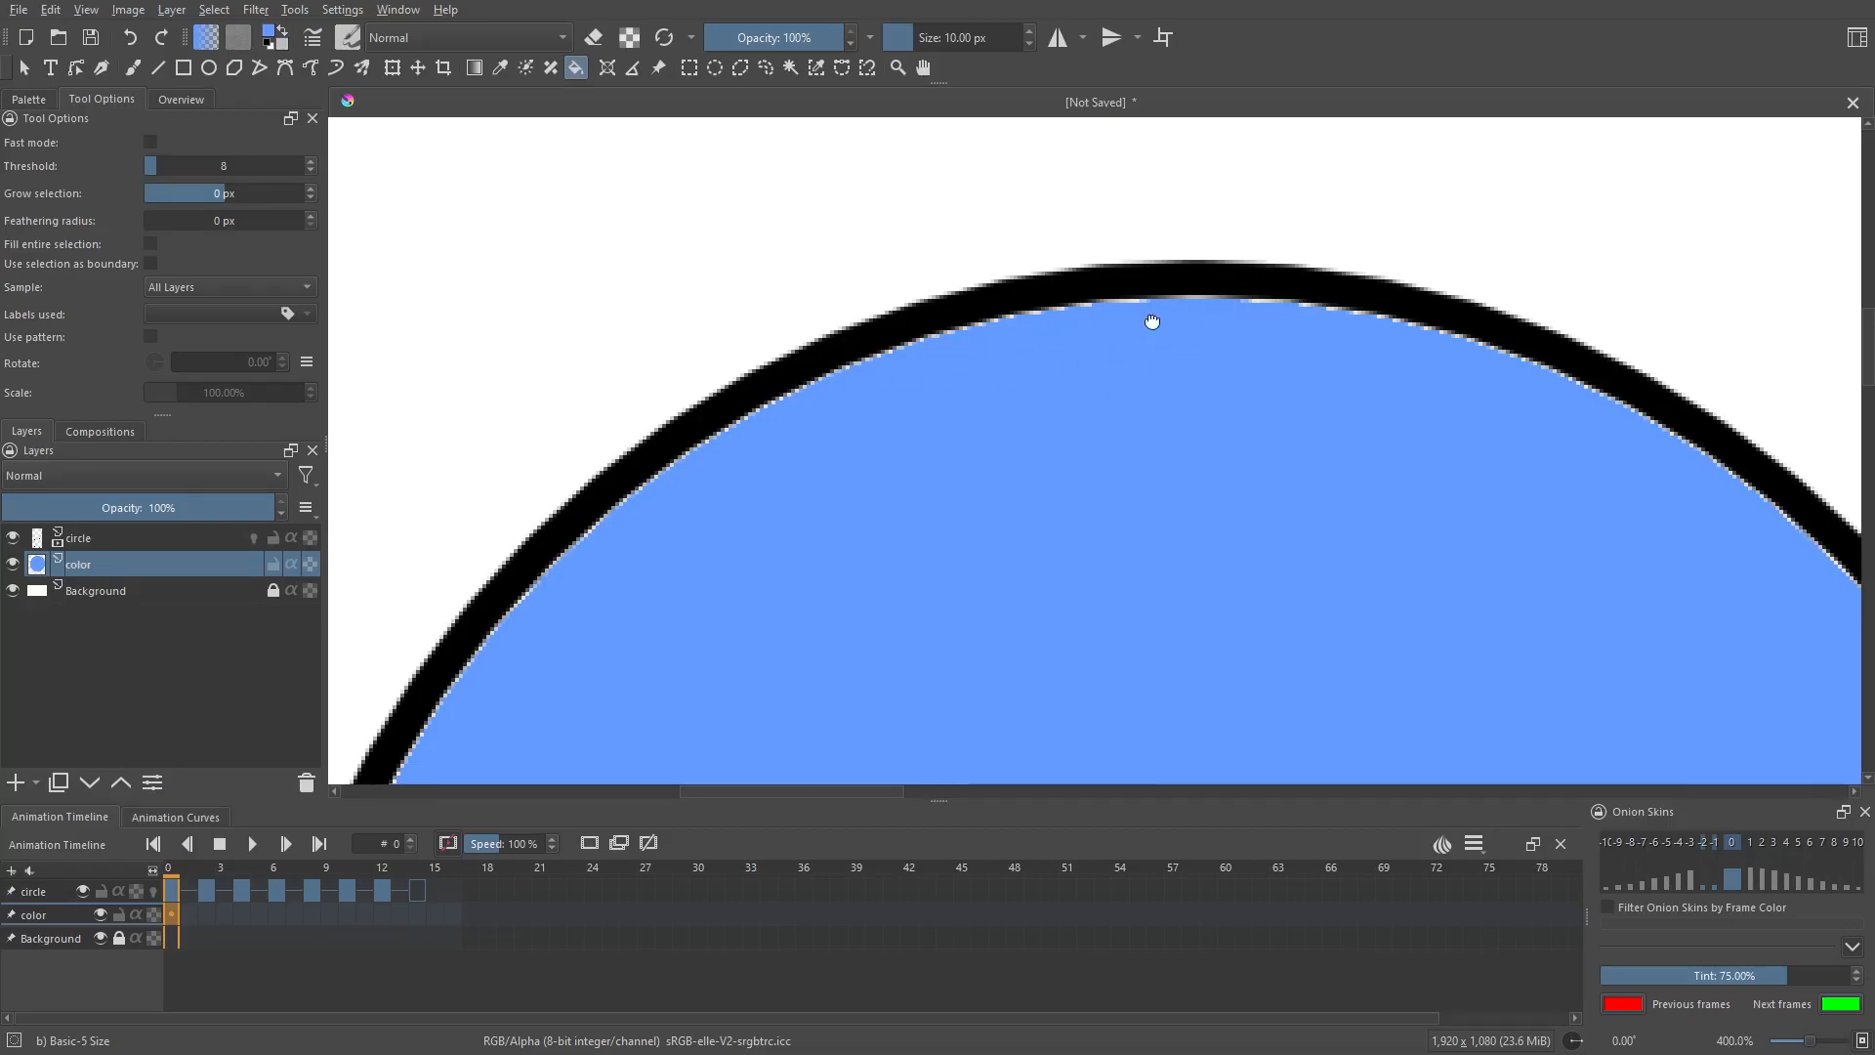
pyautogui.moveTo(1152, 325); pyautogui.dragTo(1041, 248)
# Undo the 0 px fill and refill the circle with Grow selection set to 2 px.
pyautogui.hotkey('ctrl', 'z')
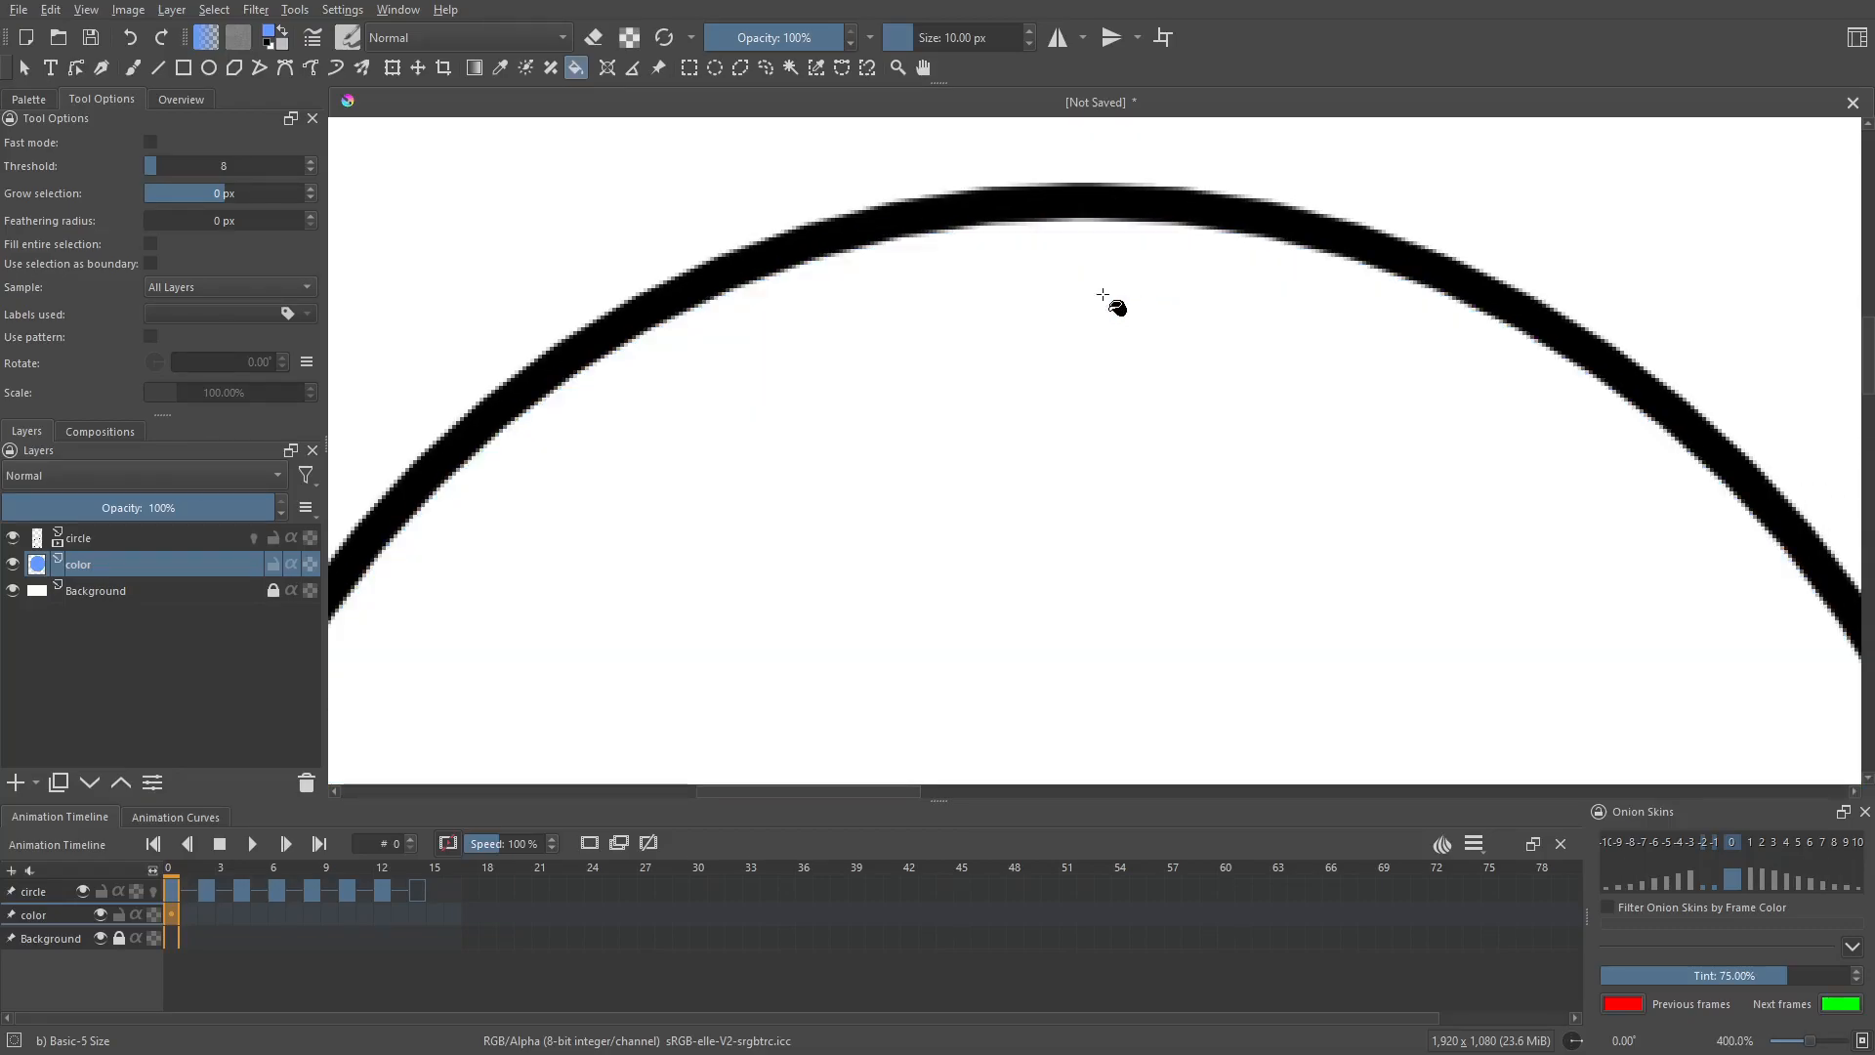
pyautogui.click(313, 190)
pyautogui.click(313, 189)
pyautogui.click(933, 423)
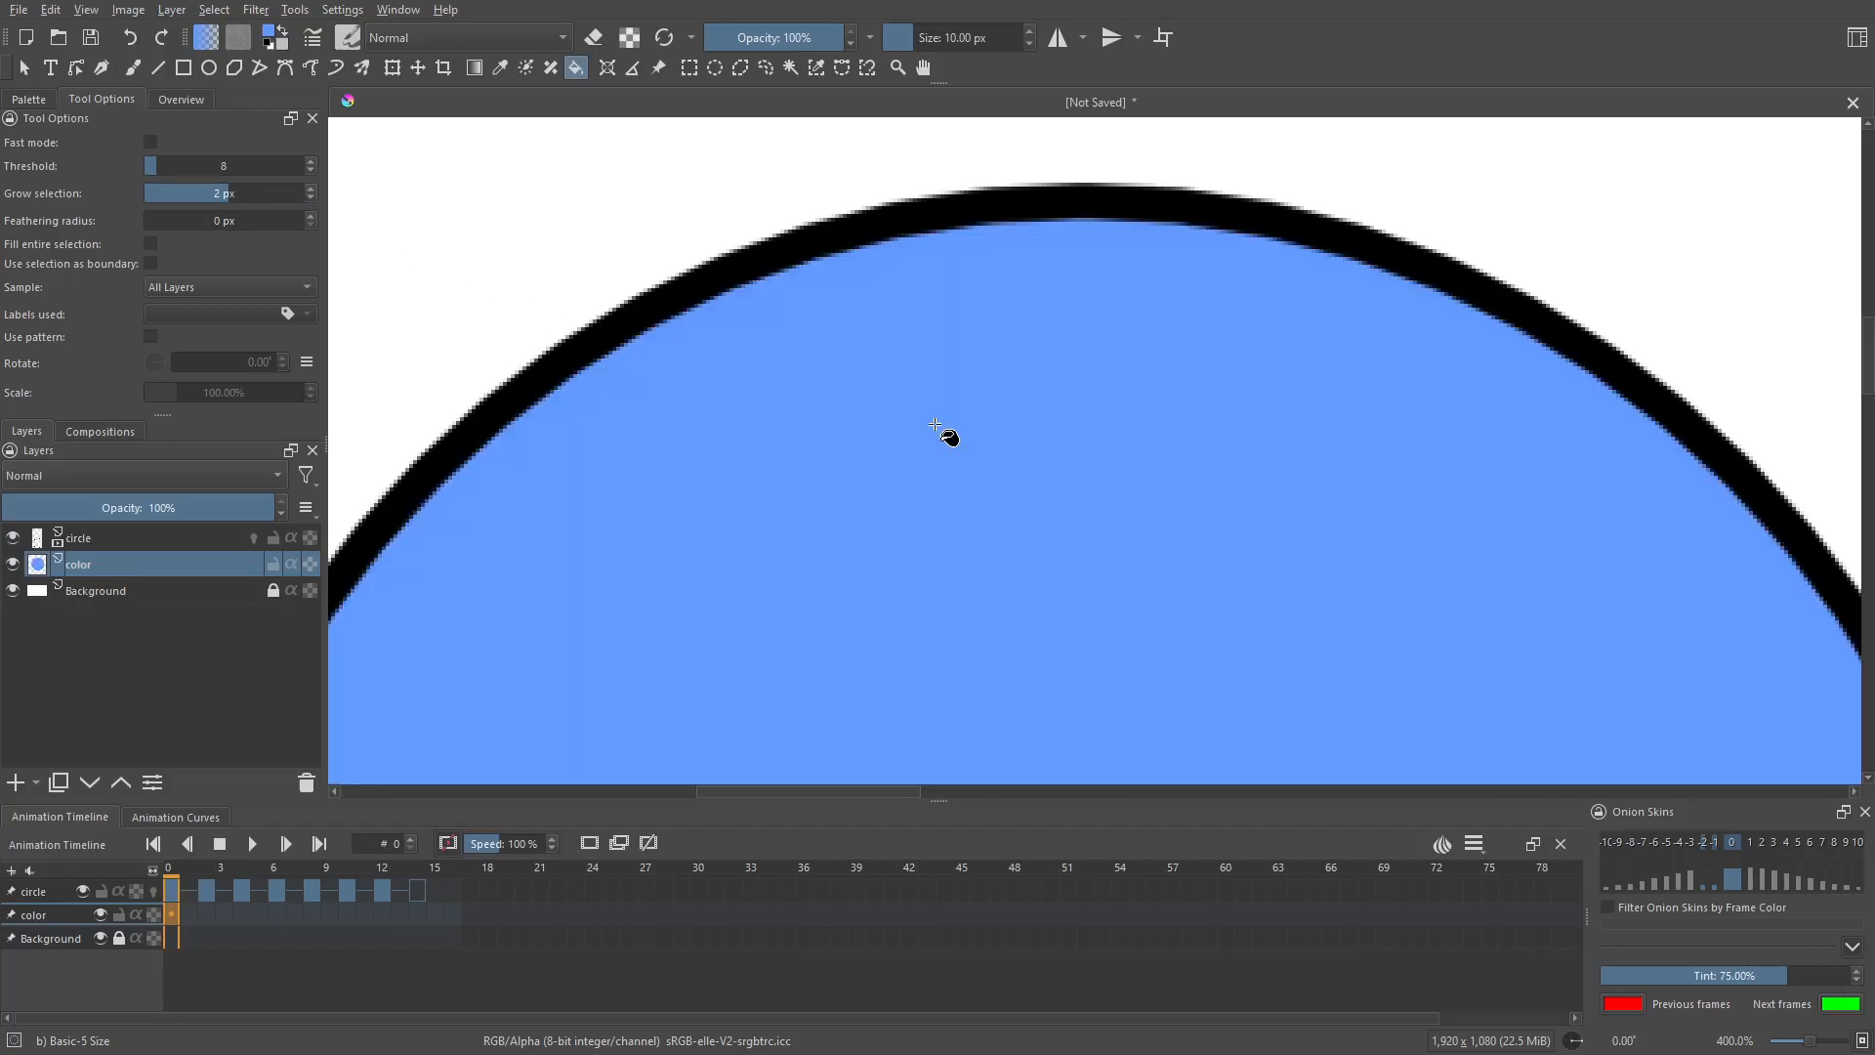
# Inspect the new fill's border for gaps along the whole circle outline.
pyautogui.moveTo(1229, 244); pyautogui.dragTo(838, 167)
pyautogui.moveTo(1332, 509); pyautogui.dragTo(1130, 206)
pyautogui.moveTo(1225, 488); pyautogui.dragTo(1124, 127)
pyautogui.moveTo(1248, 428); pyautogui.dragTo(1276, 141)
pyautogui.scroll(1, 1019, 431)
pyautogui.moveTo(1019, 431); pyautogui.dragTo(1226, 185)
pyautogui.scroll(-2, 1065, 488)
pyautogui.moveTo(1065, 488); pyautogui.dragTo(1264, 428)
pyautogui.scroll(1, 650, 494)
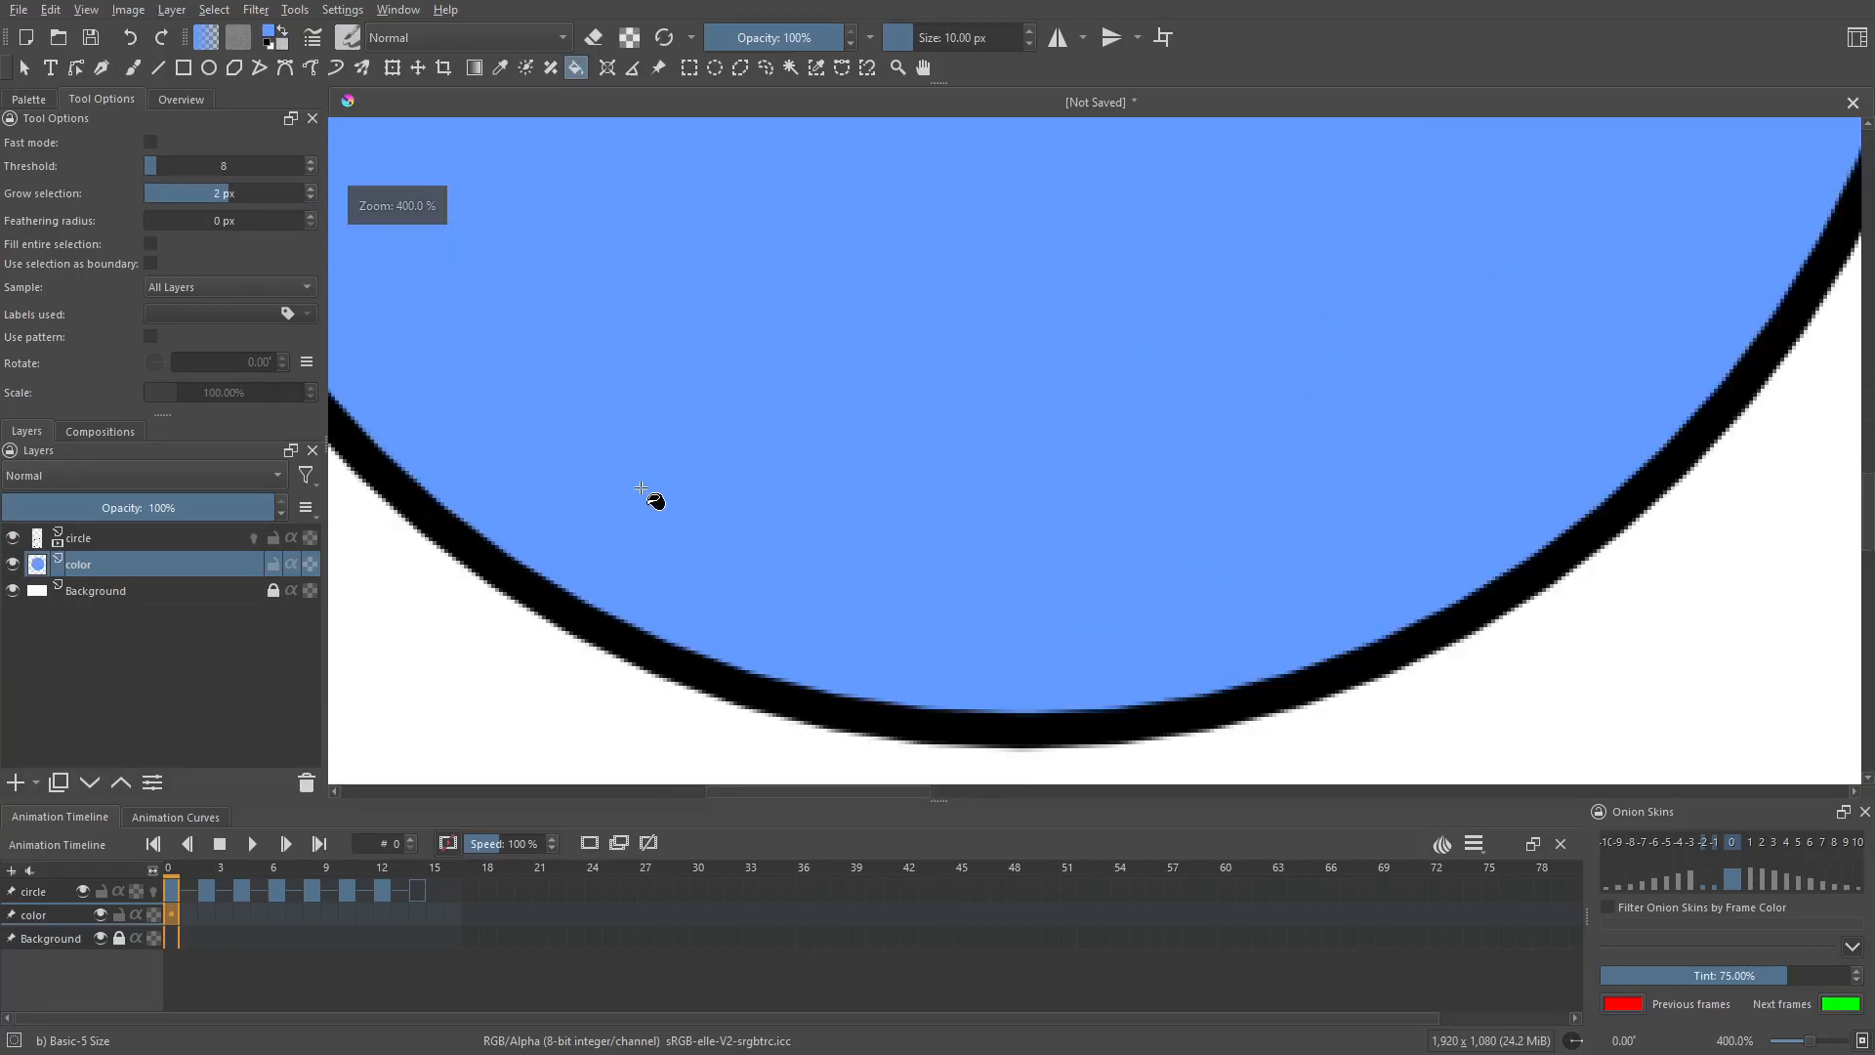
pyautogui.moveTo(649, 495); pyautogui.dragTo(1092, 540)
pyautogui.moveTo(715, 268); pyautogui.dragTo(955, 721)
pyautogui.moveTo(807, 264); pyautogui.dragTo(775, 537)
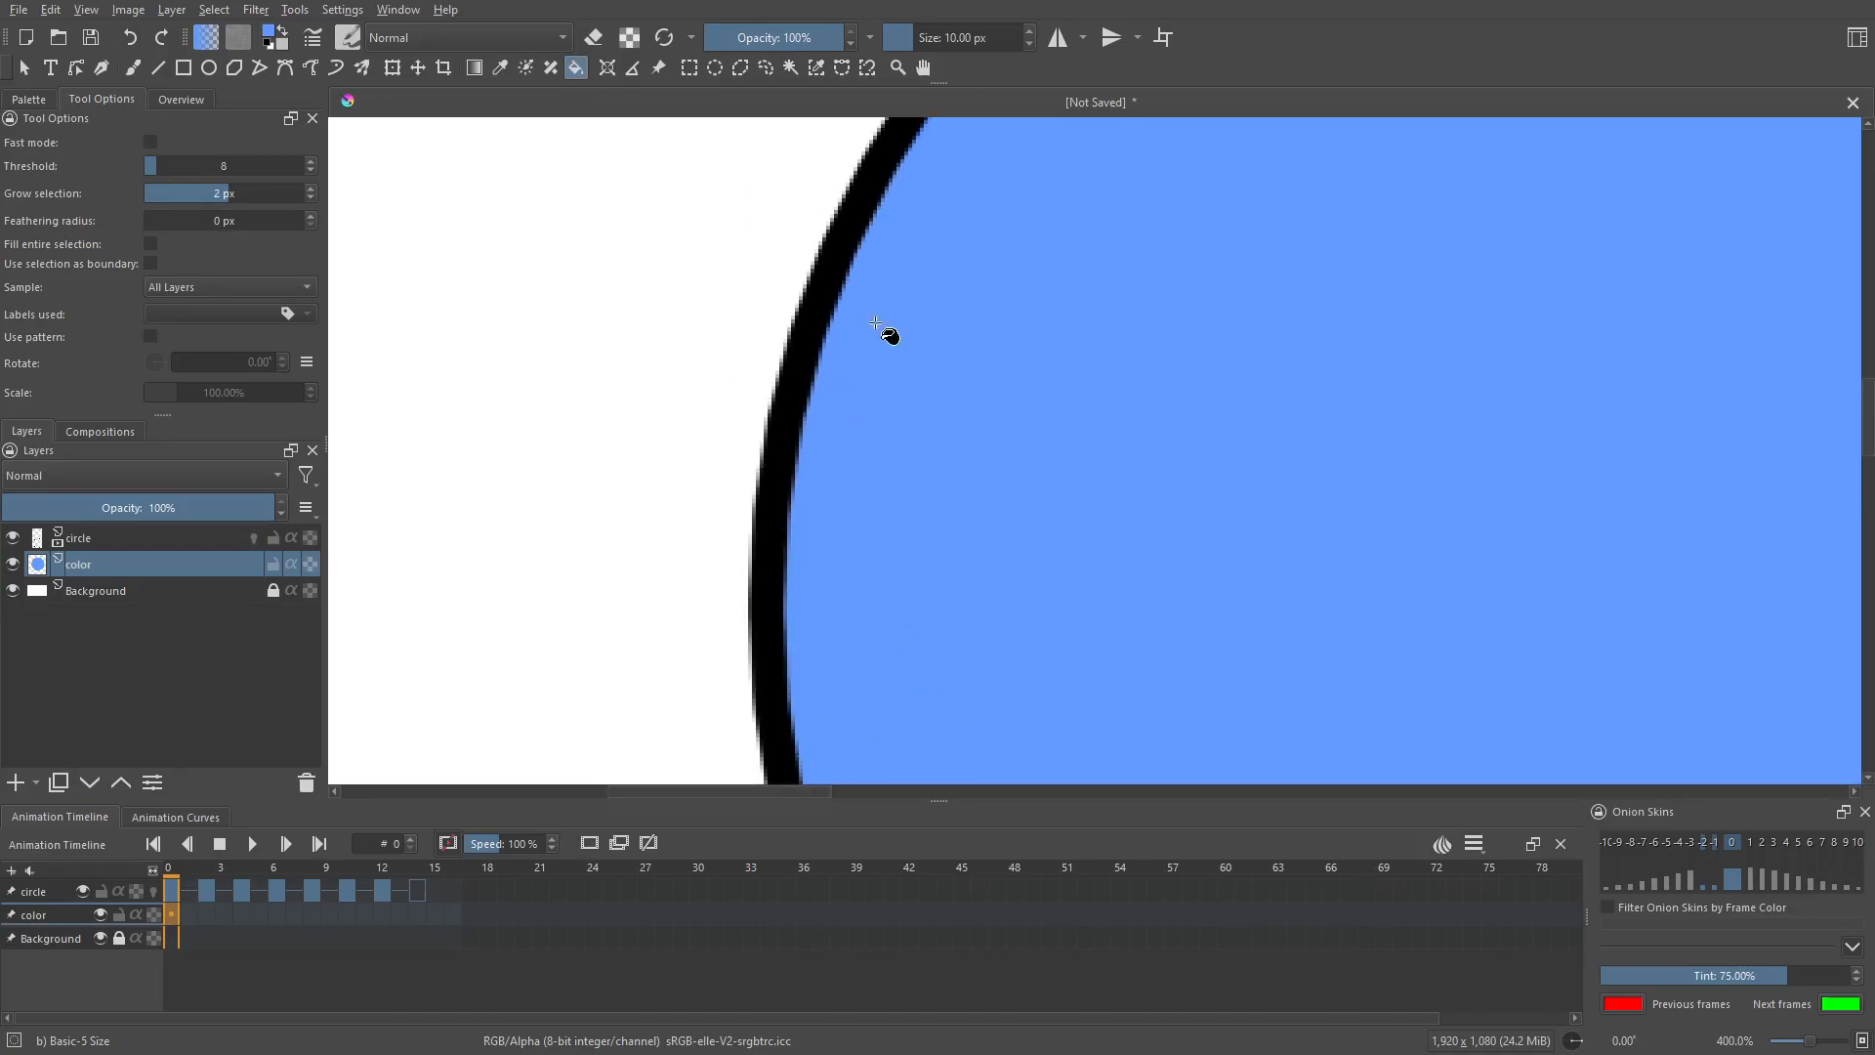
# Try undoing the circle's fill and filling again with Sample set to Current Layer.
pyautogui.click(285, 287)
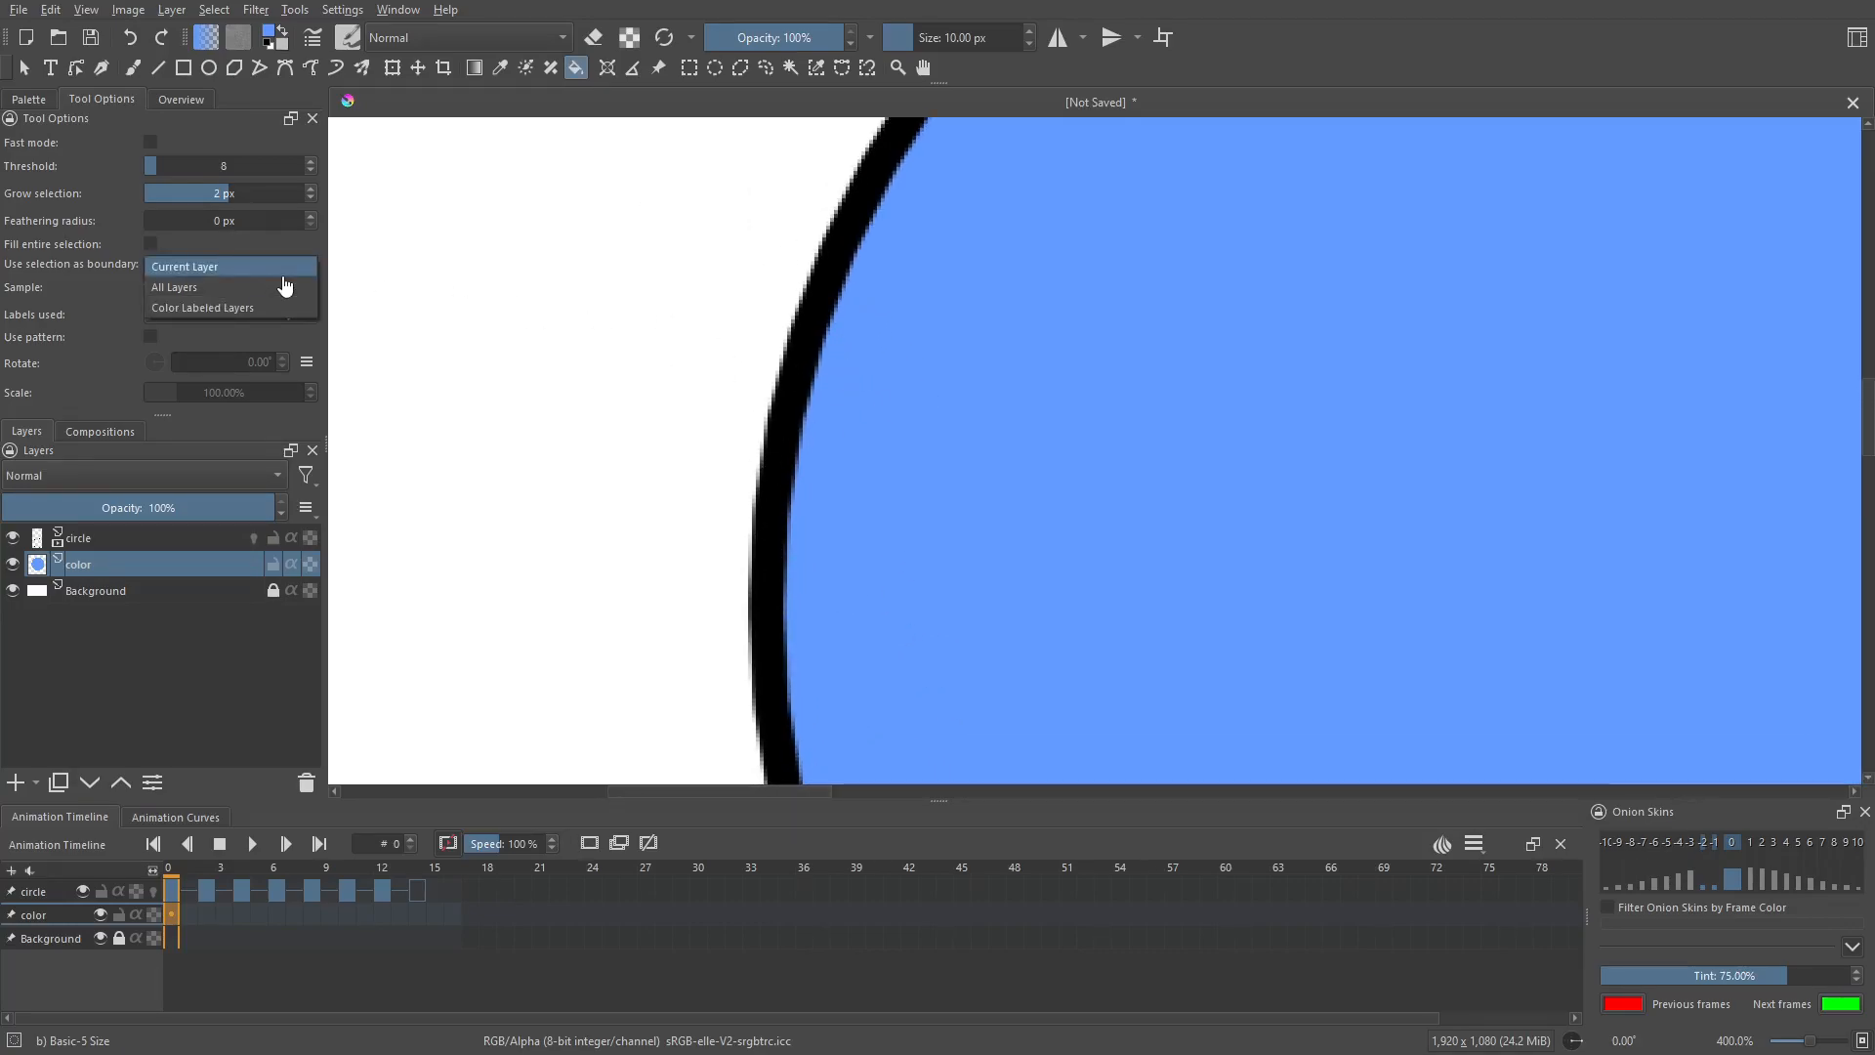
pyautogui.click(245, 289)
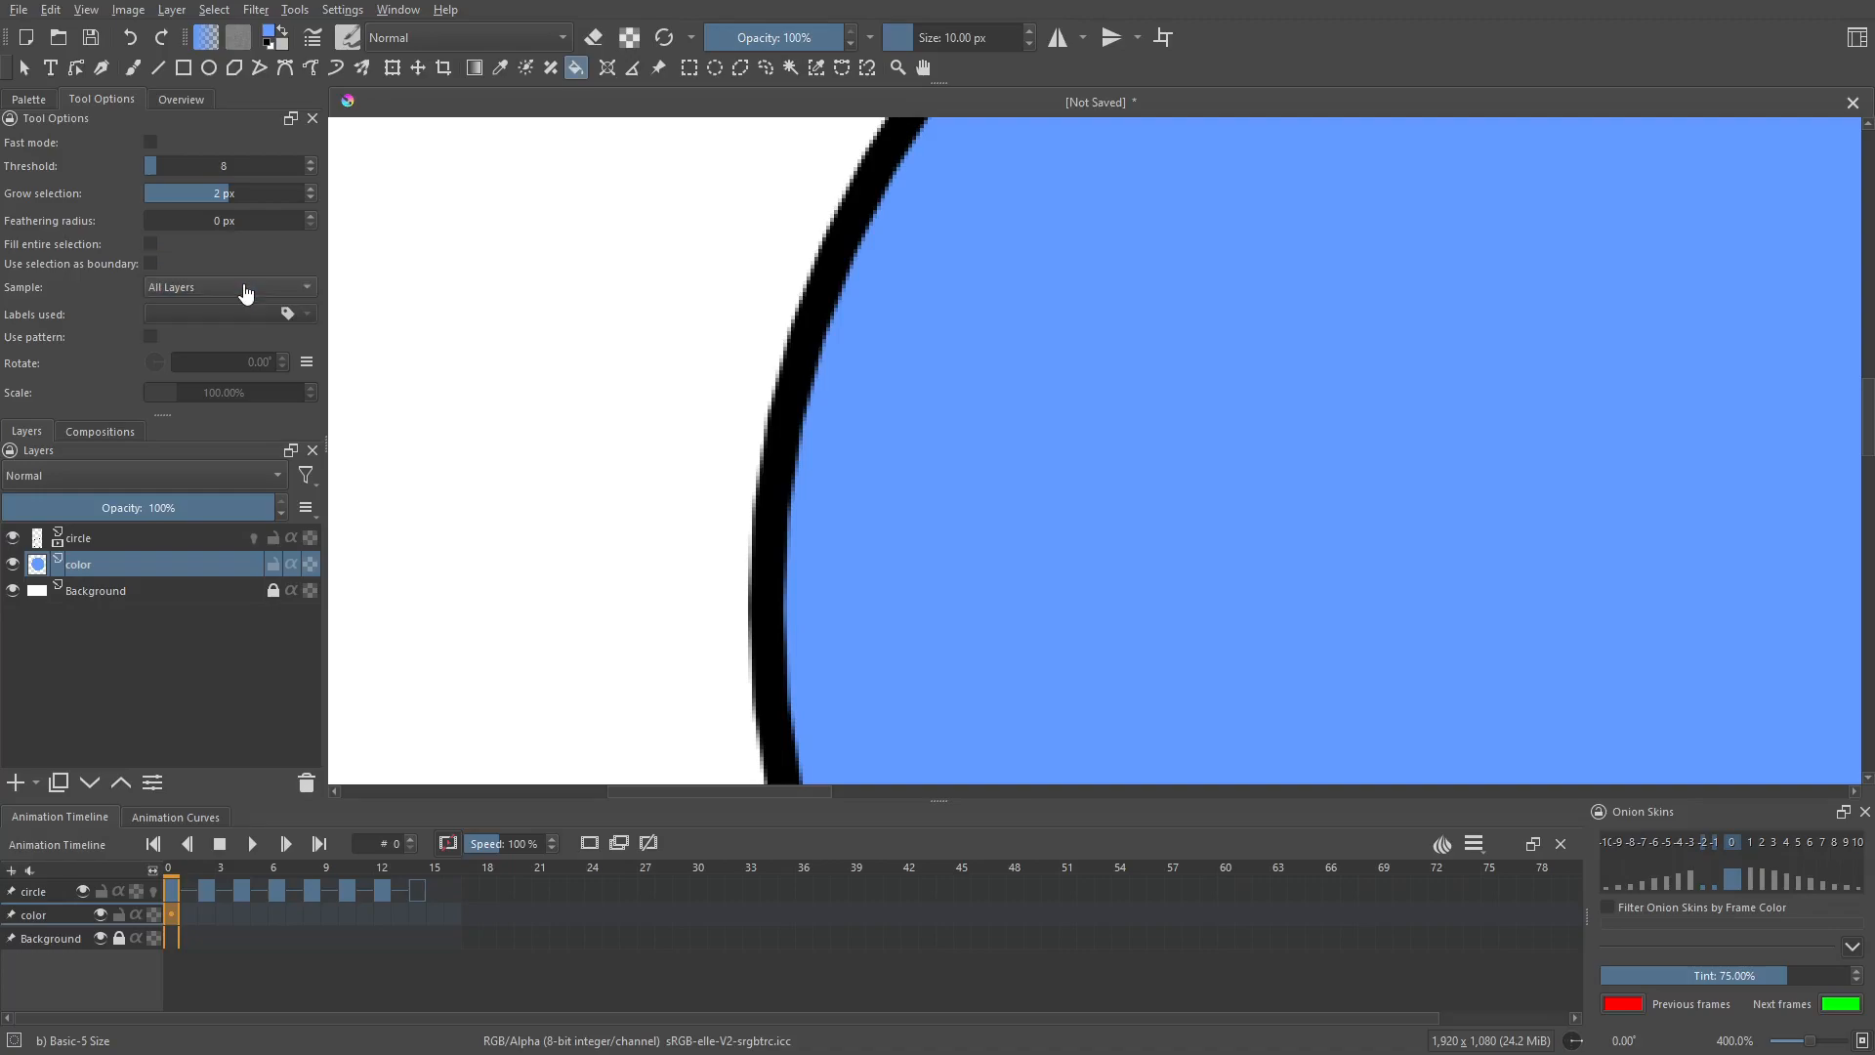
pyautogui.click(228, 290)
pyautogui.click(181, 288)
pyautogui.click(185, 288)
pyautogui.click(195, 267)
pyautogui.hotkey('ctrl', 'z')
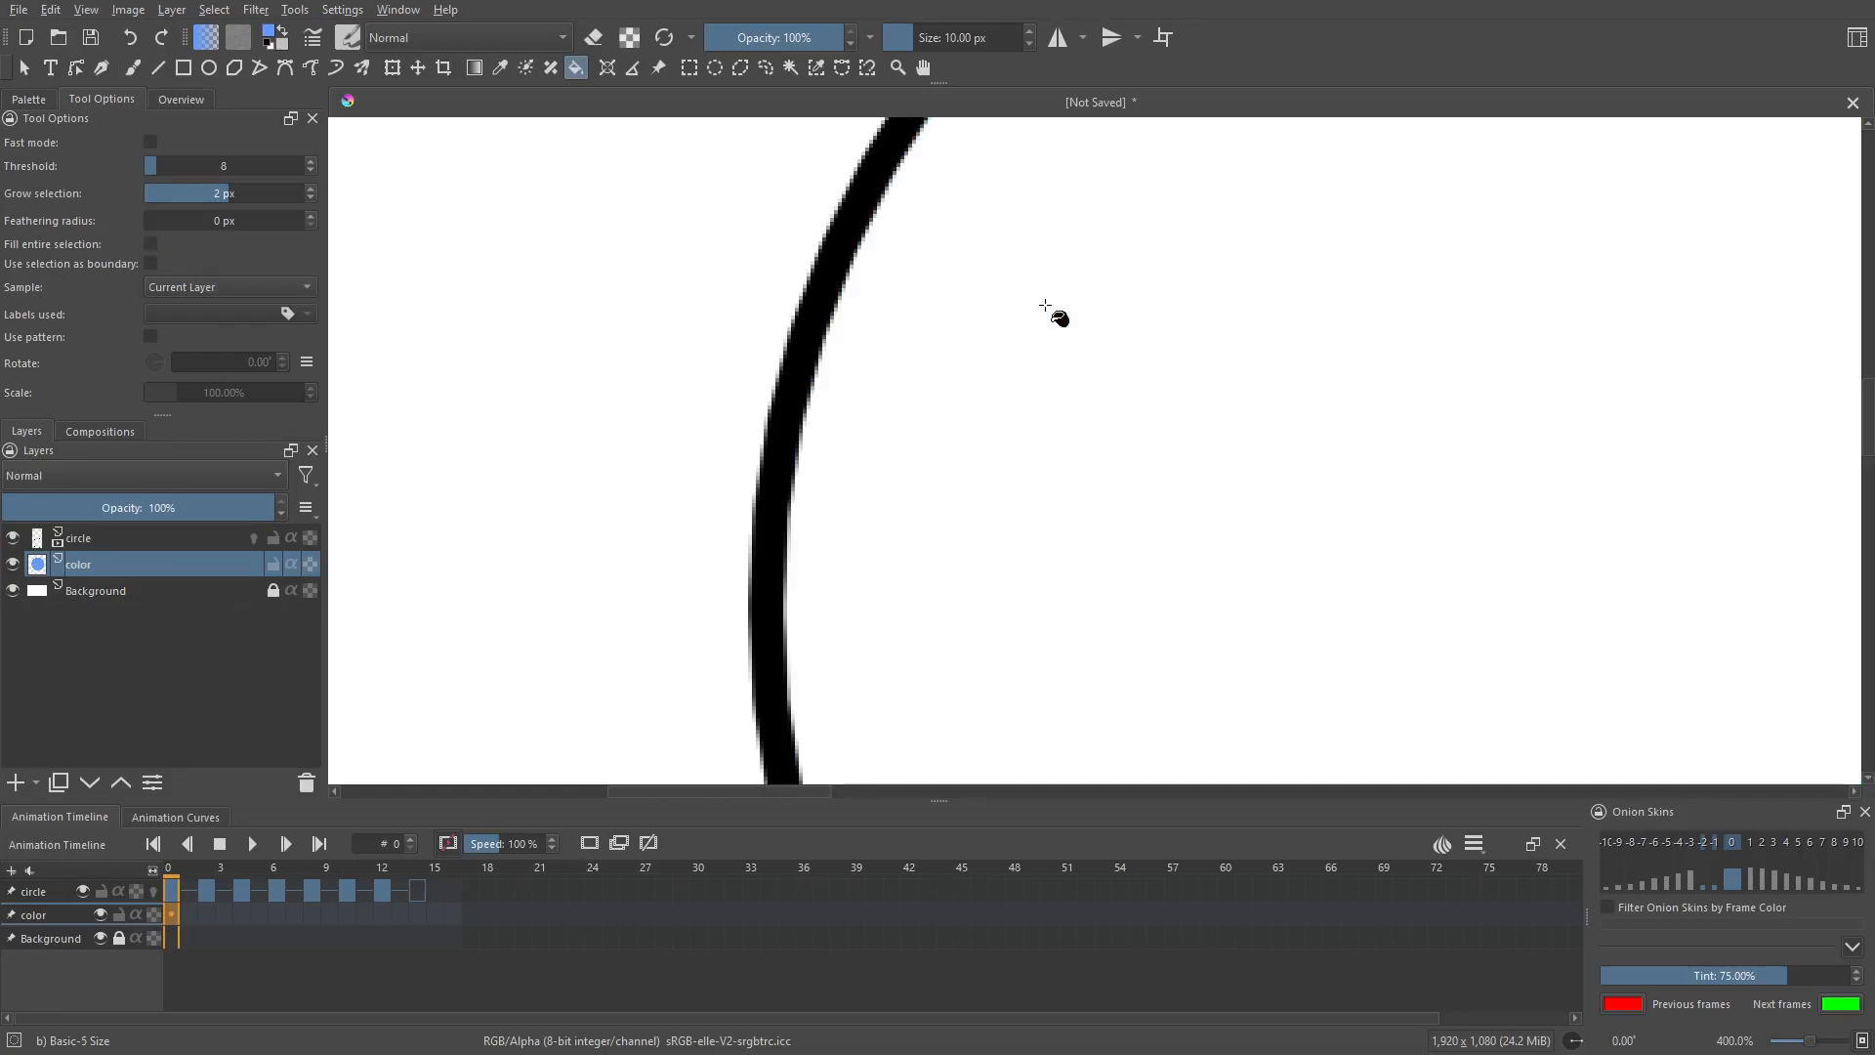
pyautogui.click(1055, 309)
pyautogui.scroll(-6, 1055, 337)
pyautogui.moveTo(1188, 378); pyautogui.dragTo(943, 435)
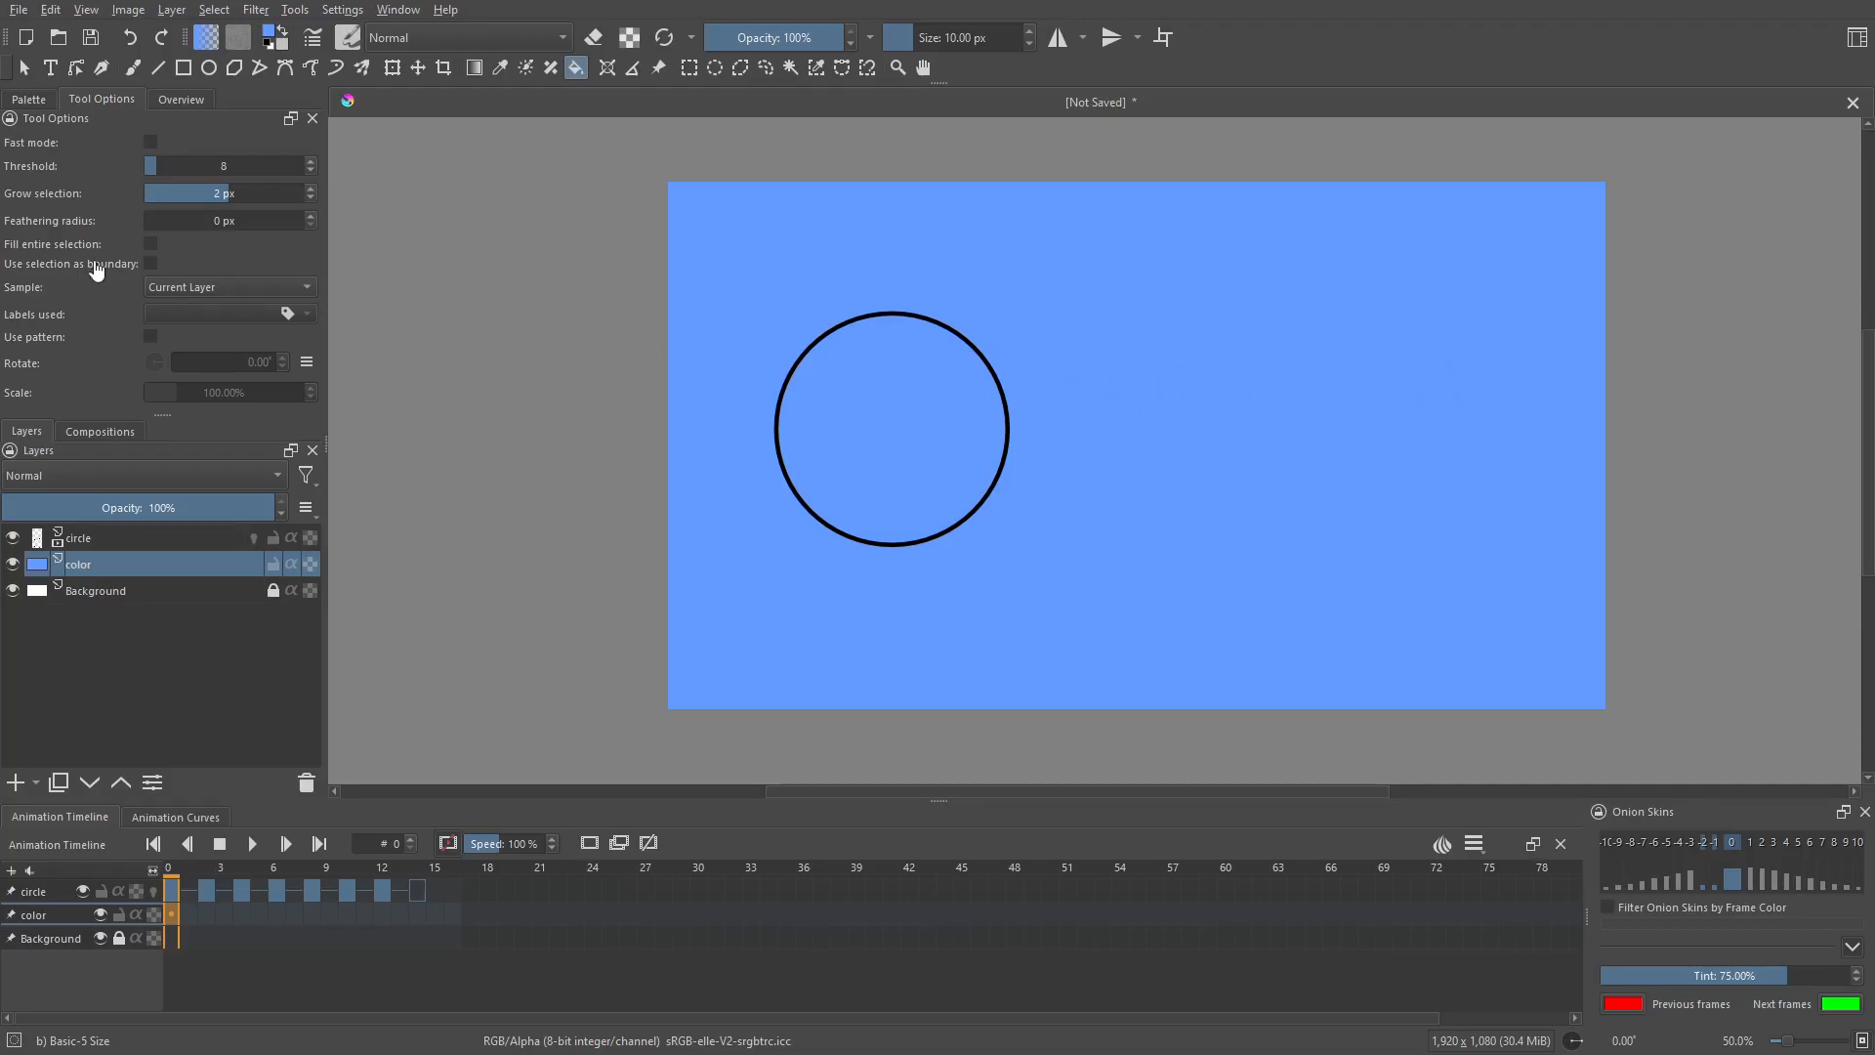
# Undo the full-canvas fill and fill the circle with Cornflower blue with Sample set to All Layers.
pyautogui.click(191, 289)
pyautogui.click(200, 309)
pyautogui.hotkey('ctrl', 'z')
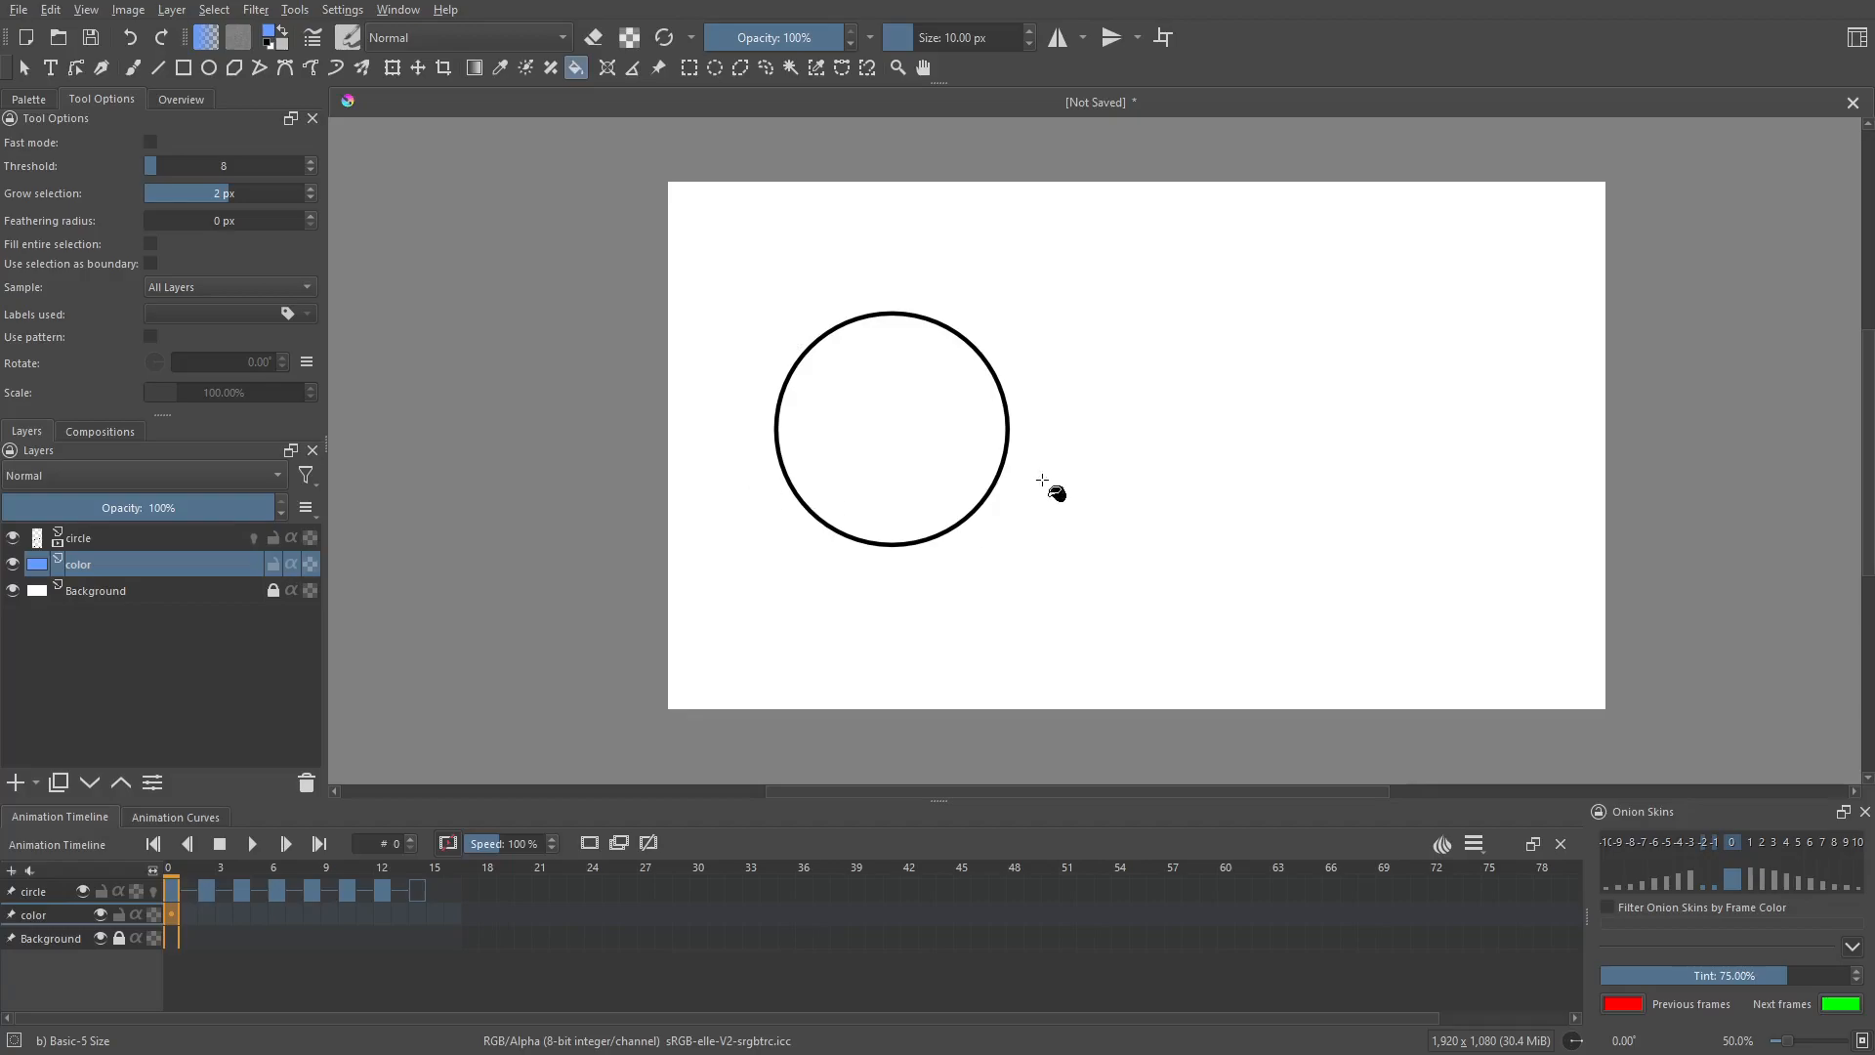
pyautogui.scroll(2, 864, 469)
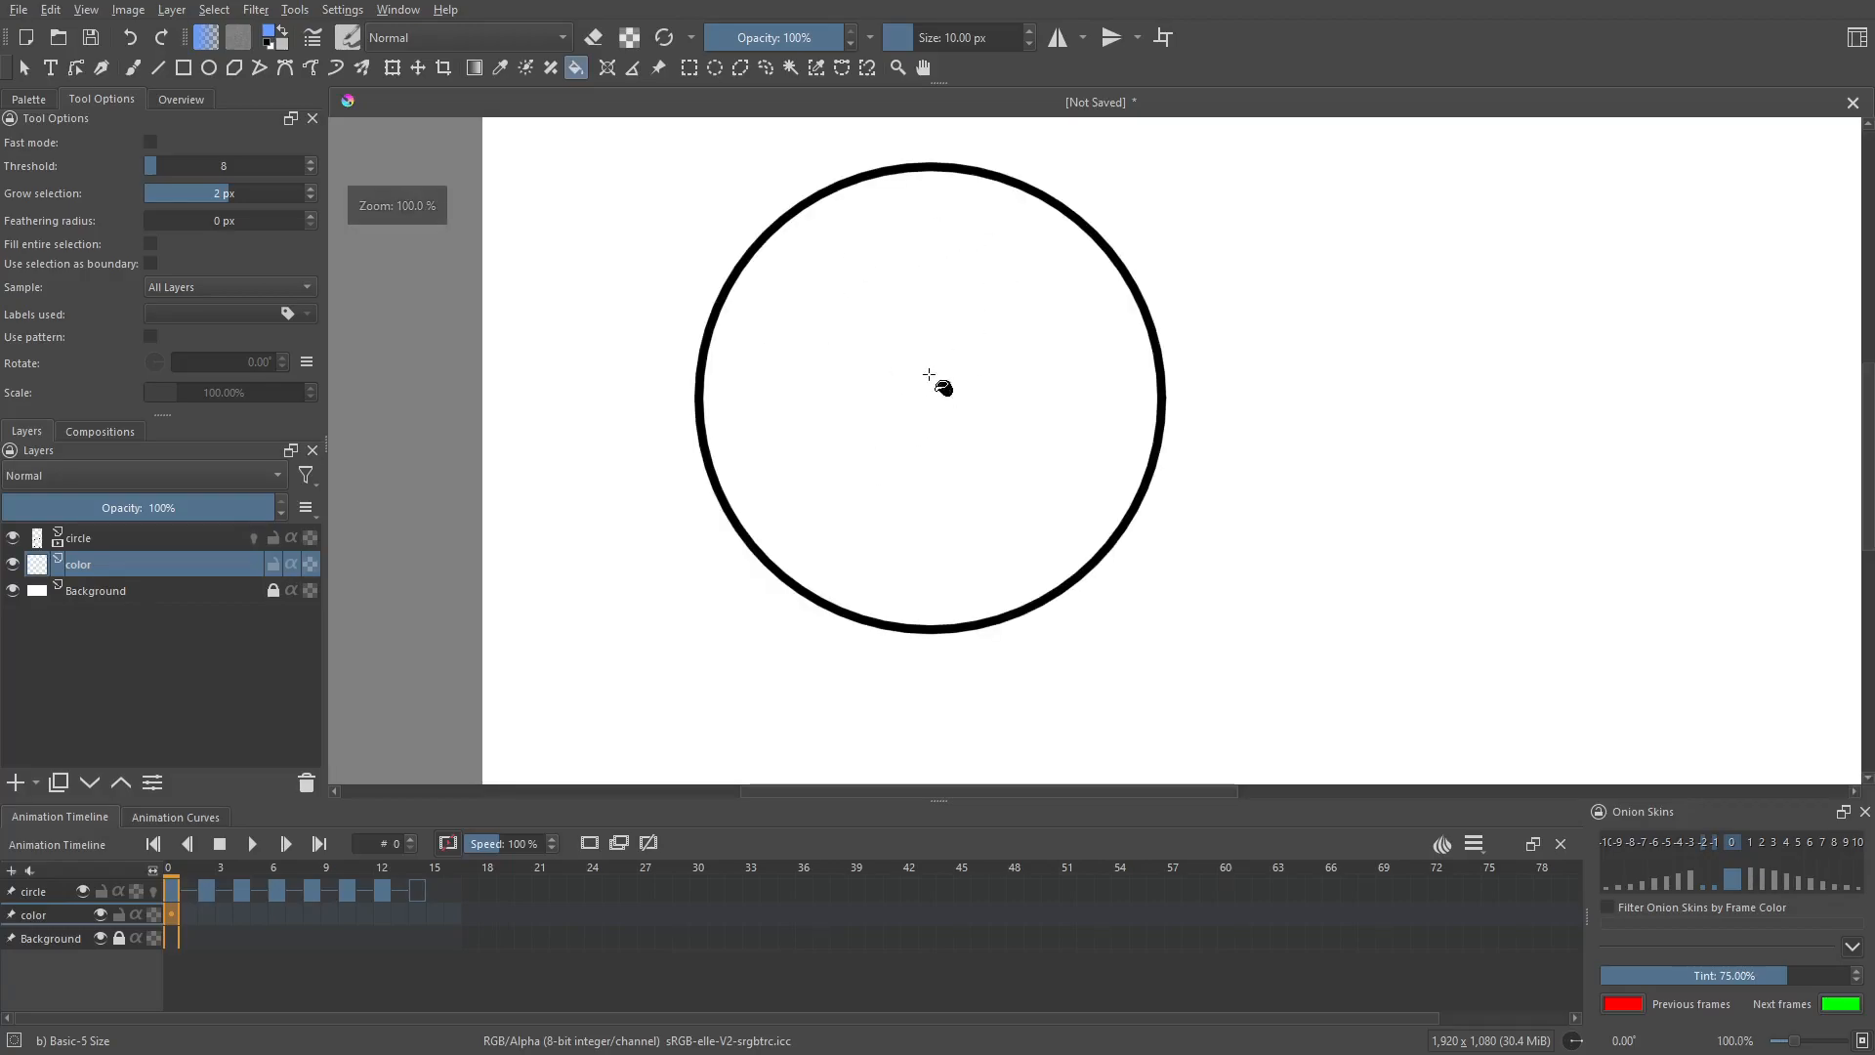
pyautogui.click(1046, 415)
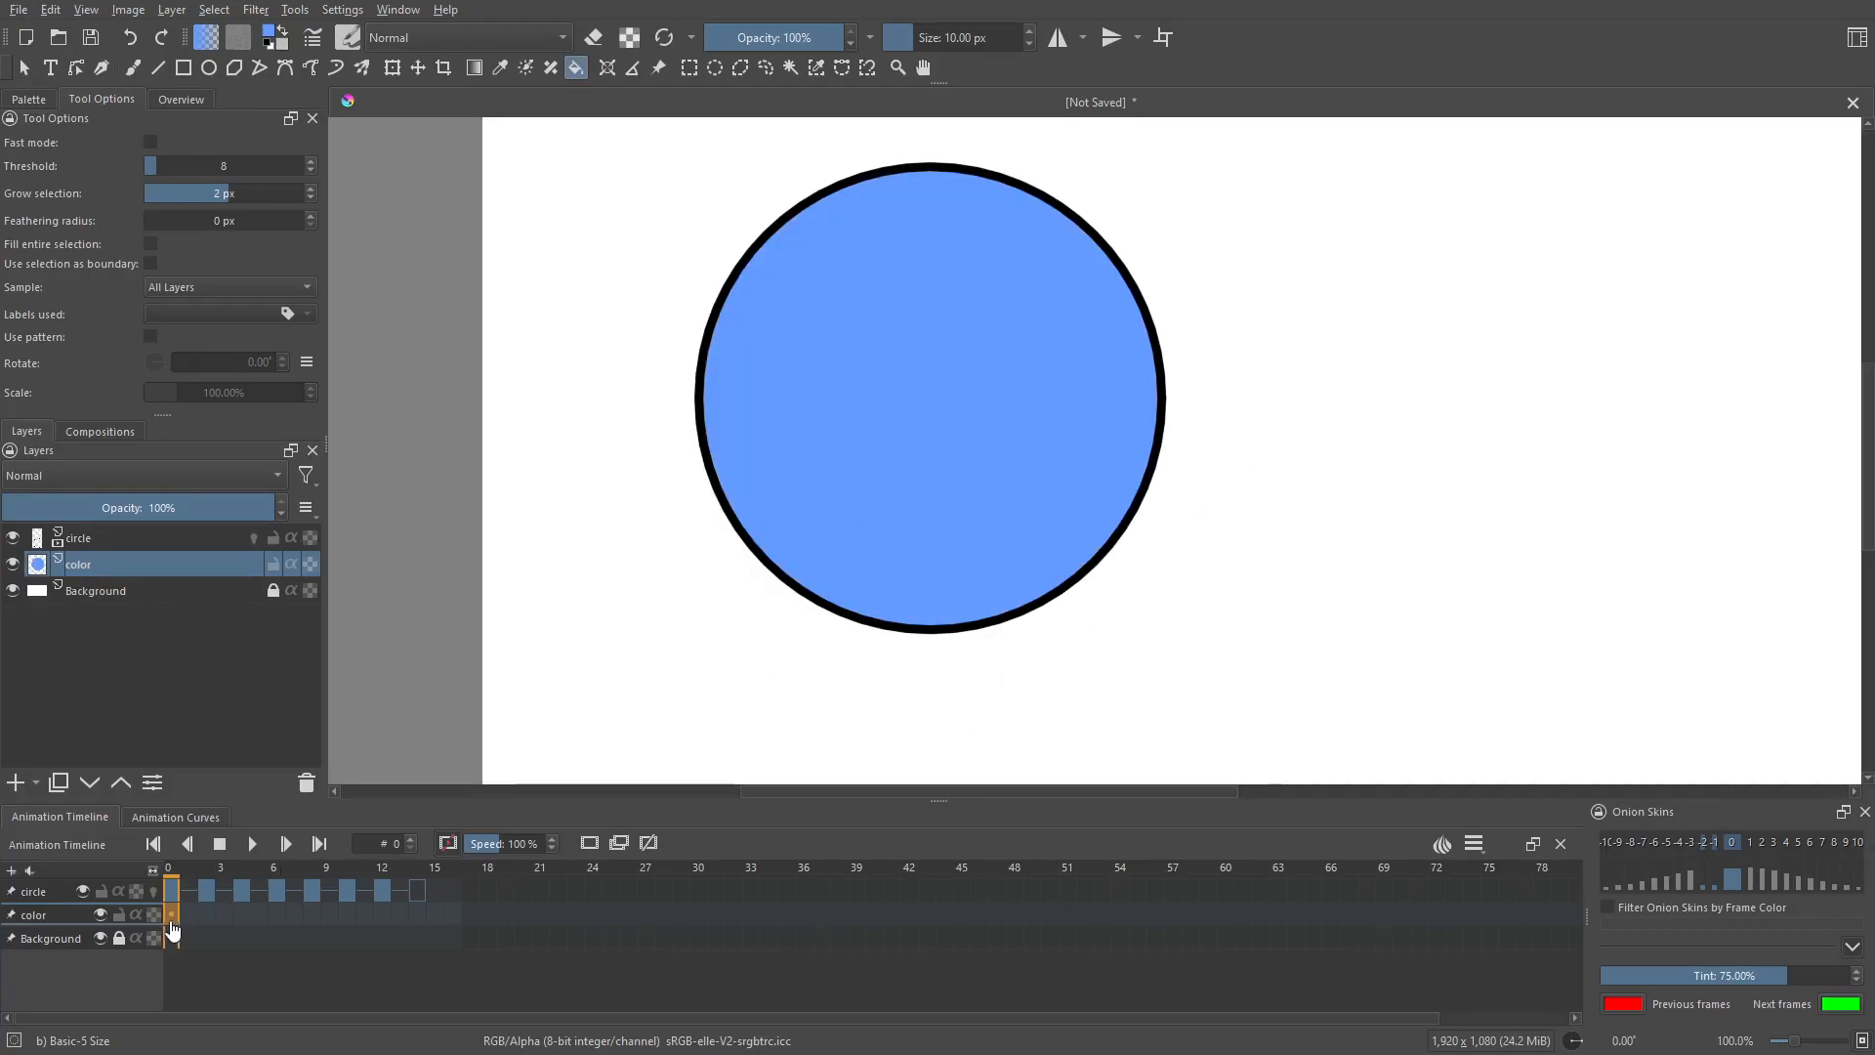
# Create a keyframe that keeps the blue fill at frame 0 of the color layer.
pyautogui.rightClick(174, 930)
pyautogui.click(271, 892)
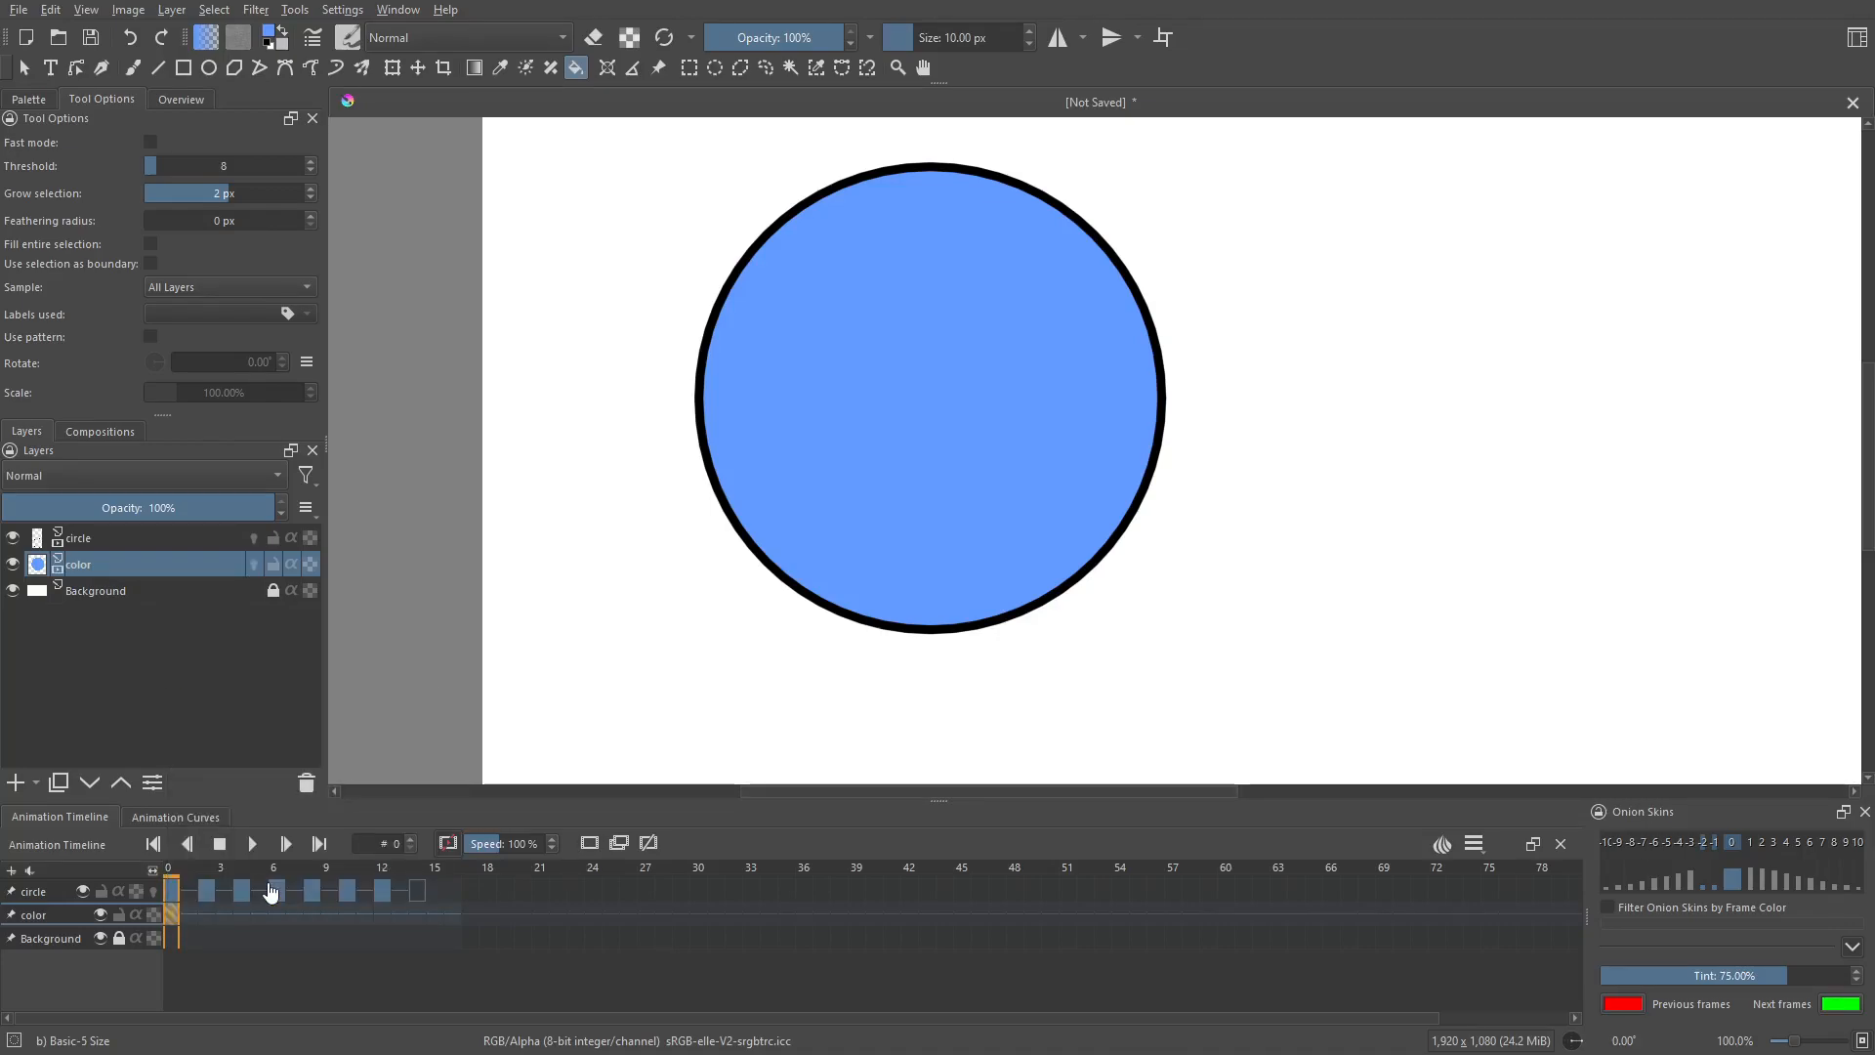
# Create a blank frame at frame 2 of the color layer and fill that frame's circle with blue.
pyautogui.press('Right')
pyautogui.press('Right')
pyautogui.press('Left')
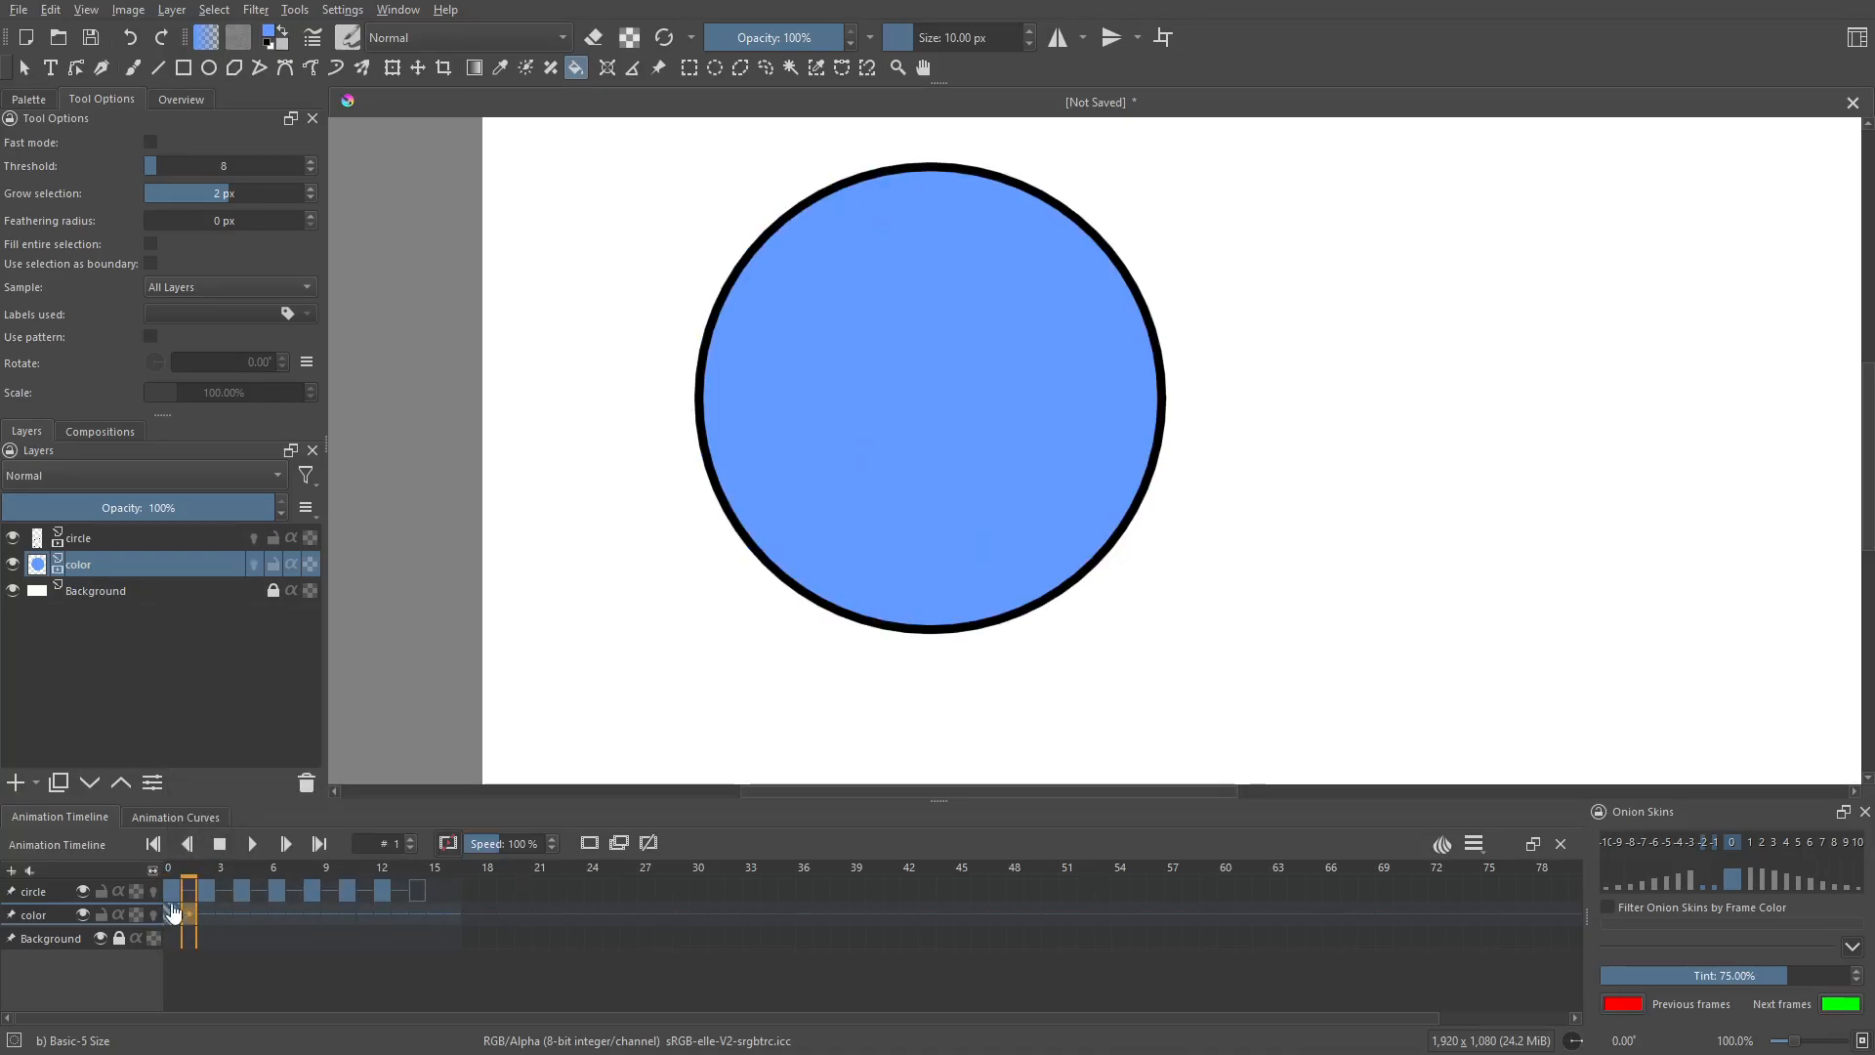
pyautogui.click(208, 892)
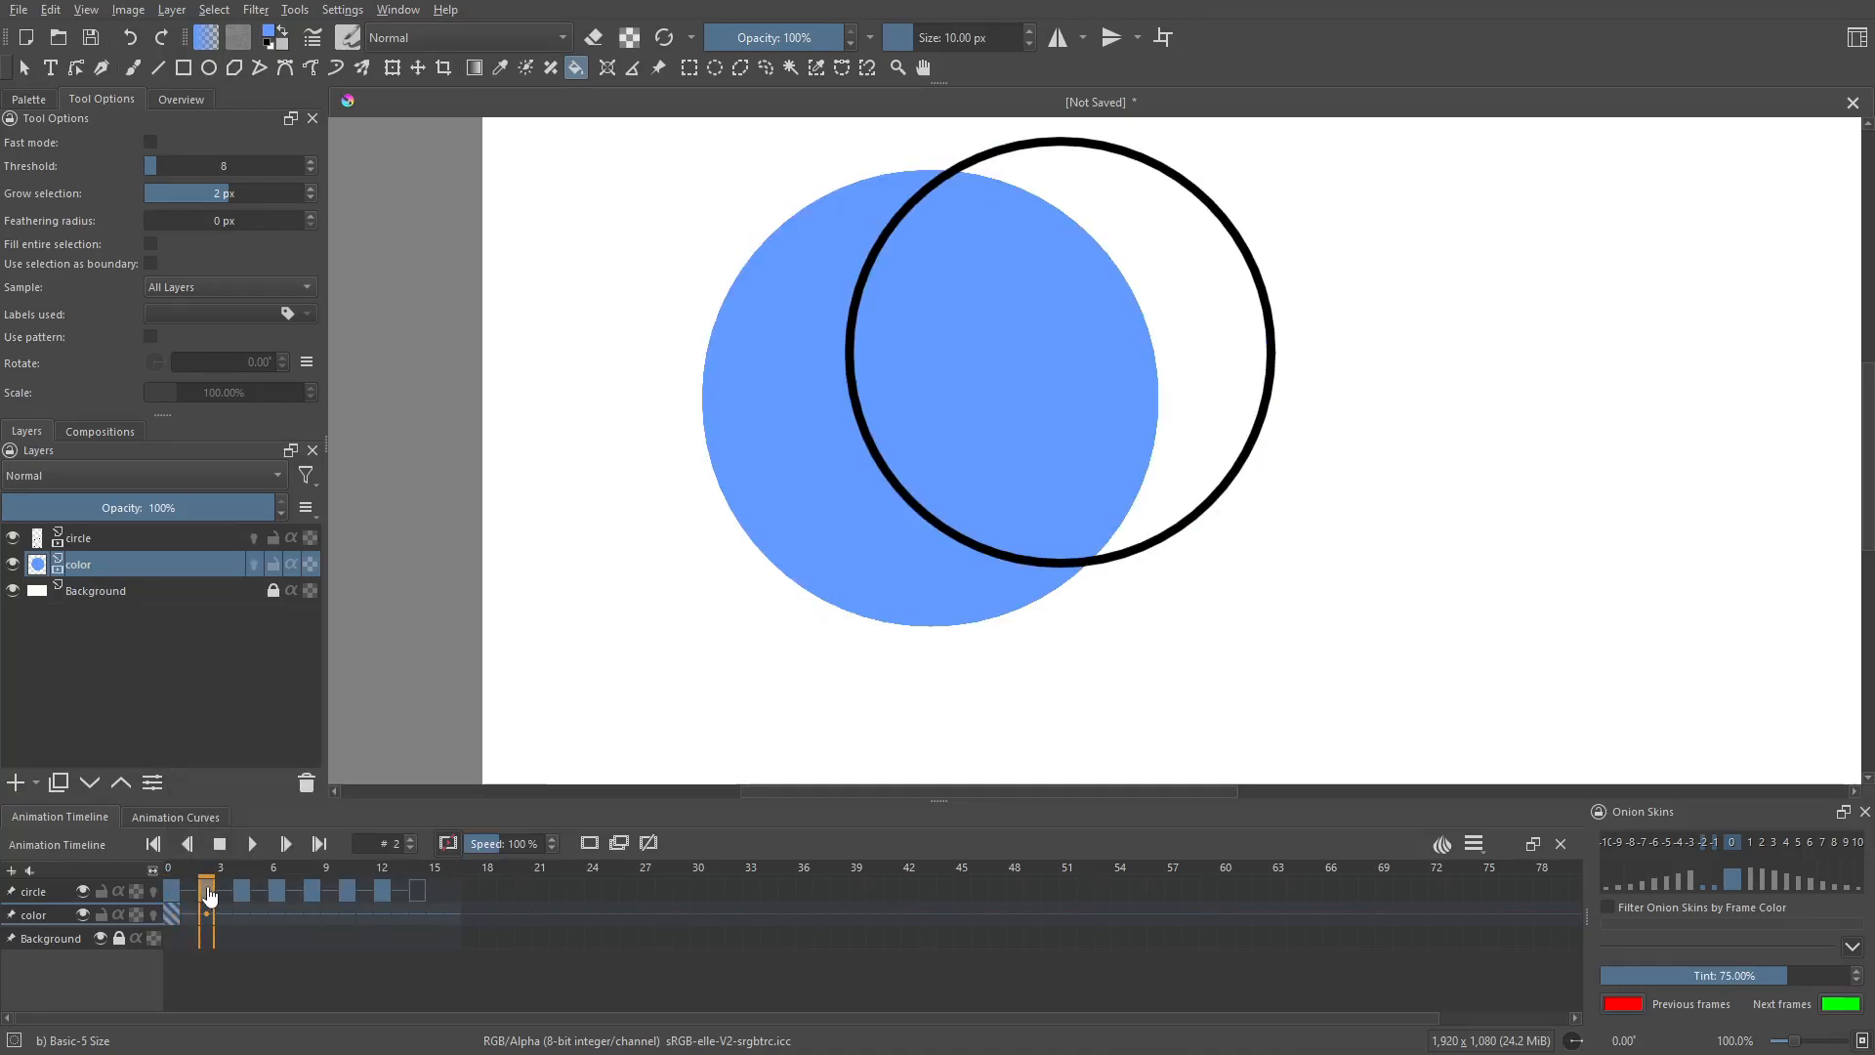
pyautogui.rightClick(206, 914)
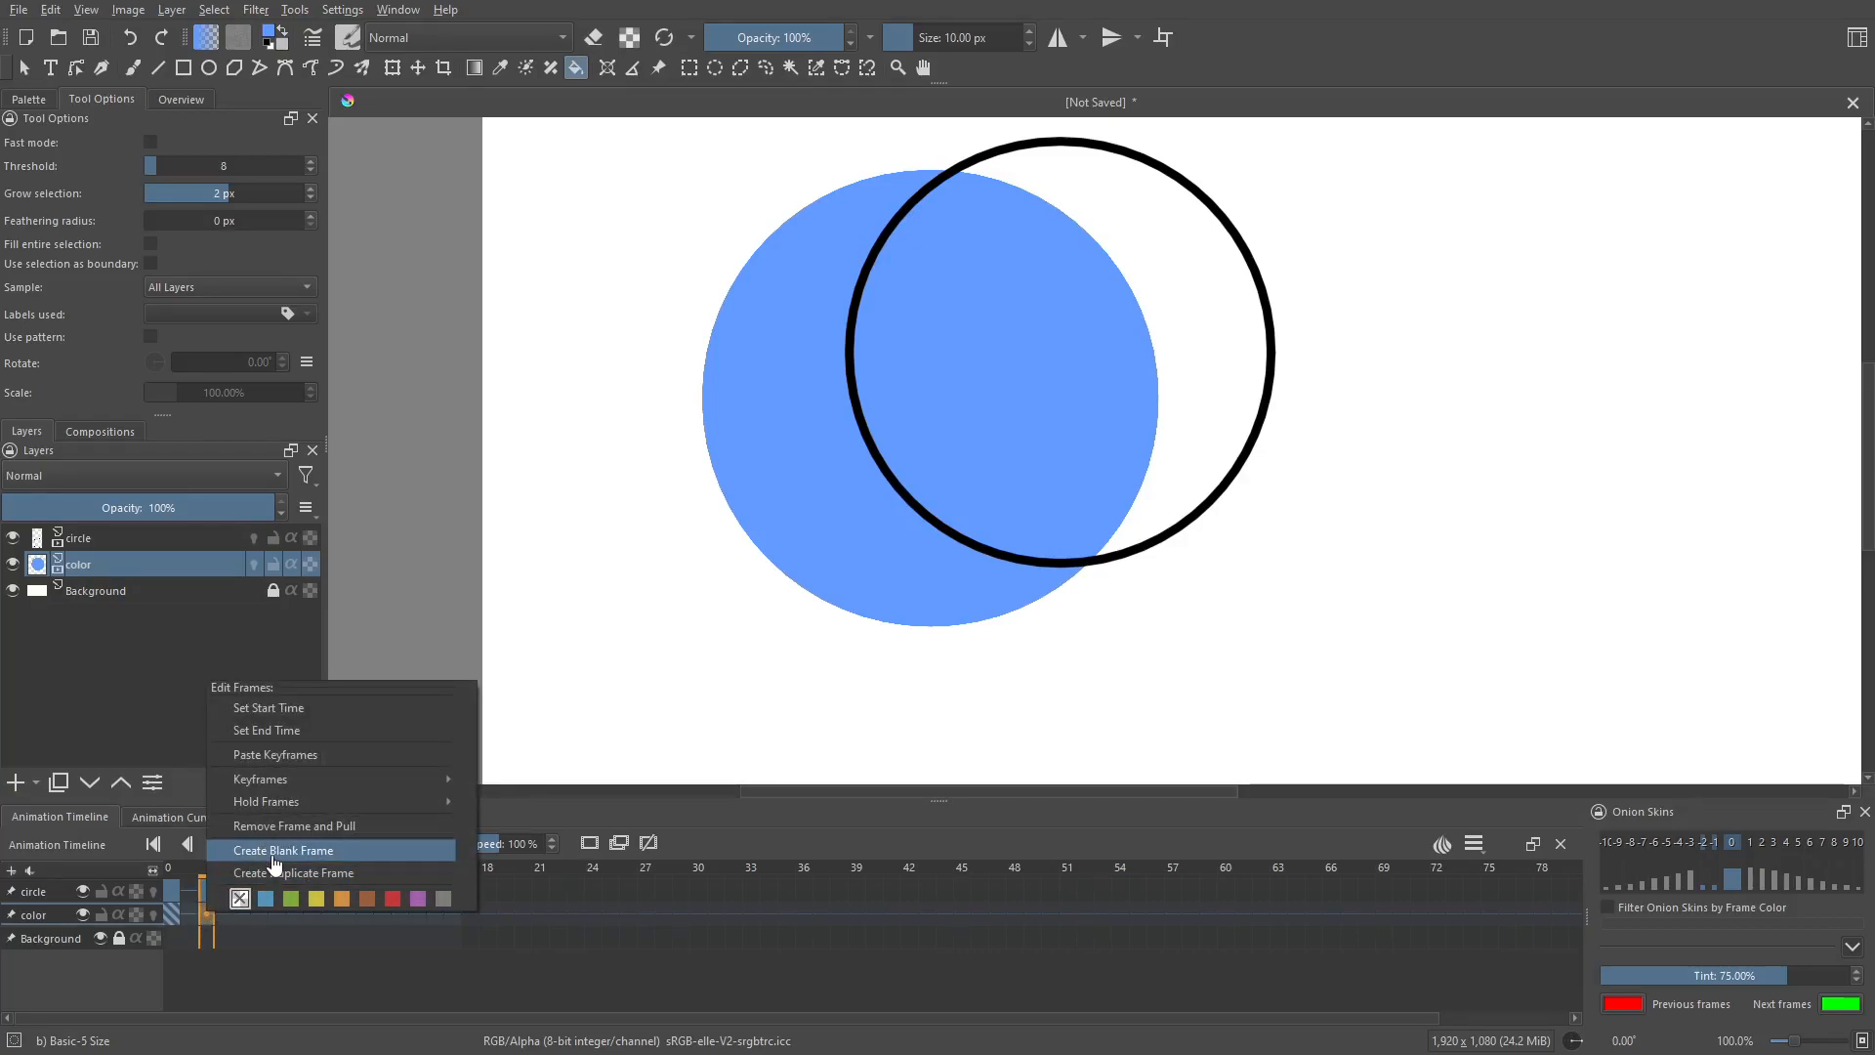
pyautogui.click(278, 851)
pyautogui.click(1091, 390)
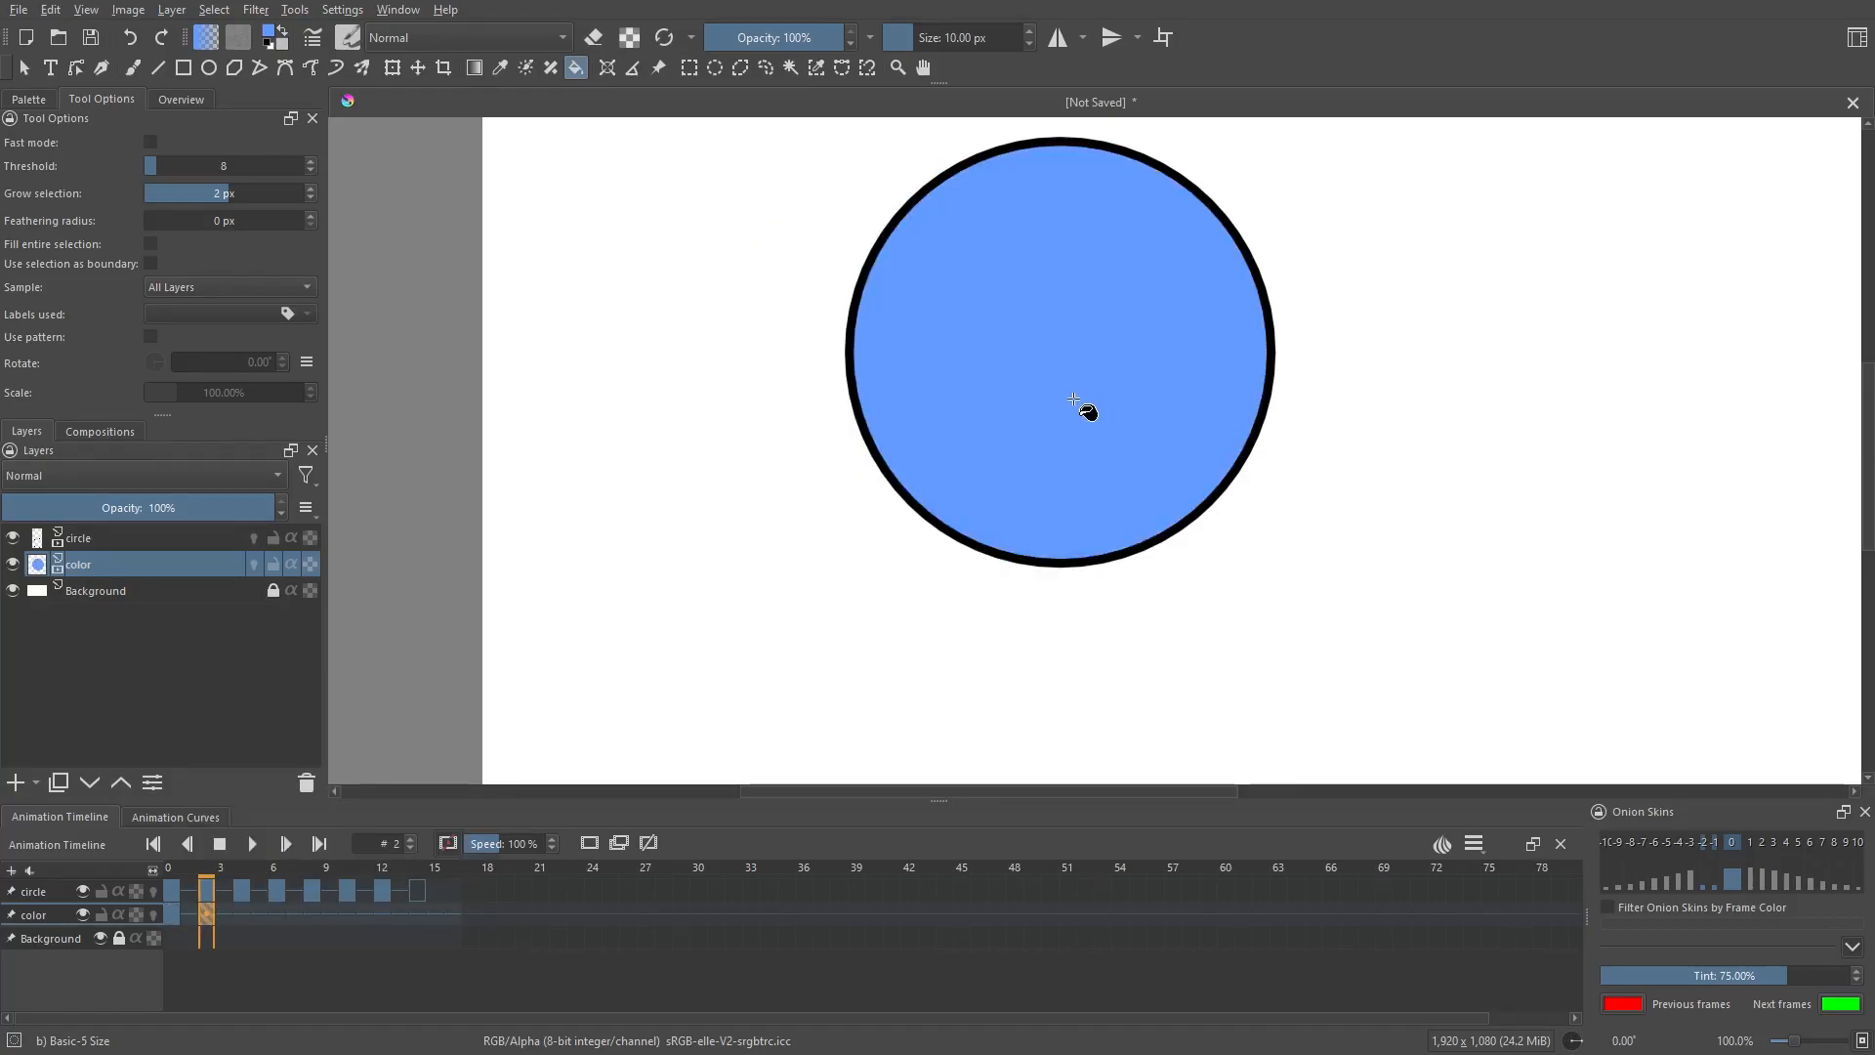
# Add a blank frame at frame 4 of the color layer and fill the smaller circle there with blue.
pyautogui.click(245, 914)
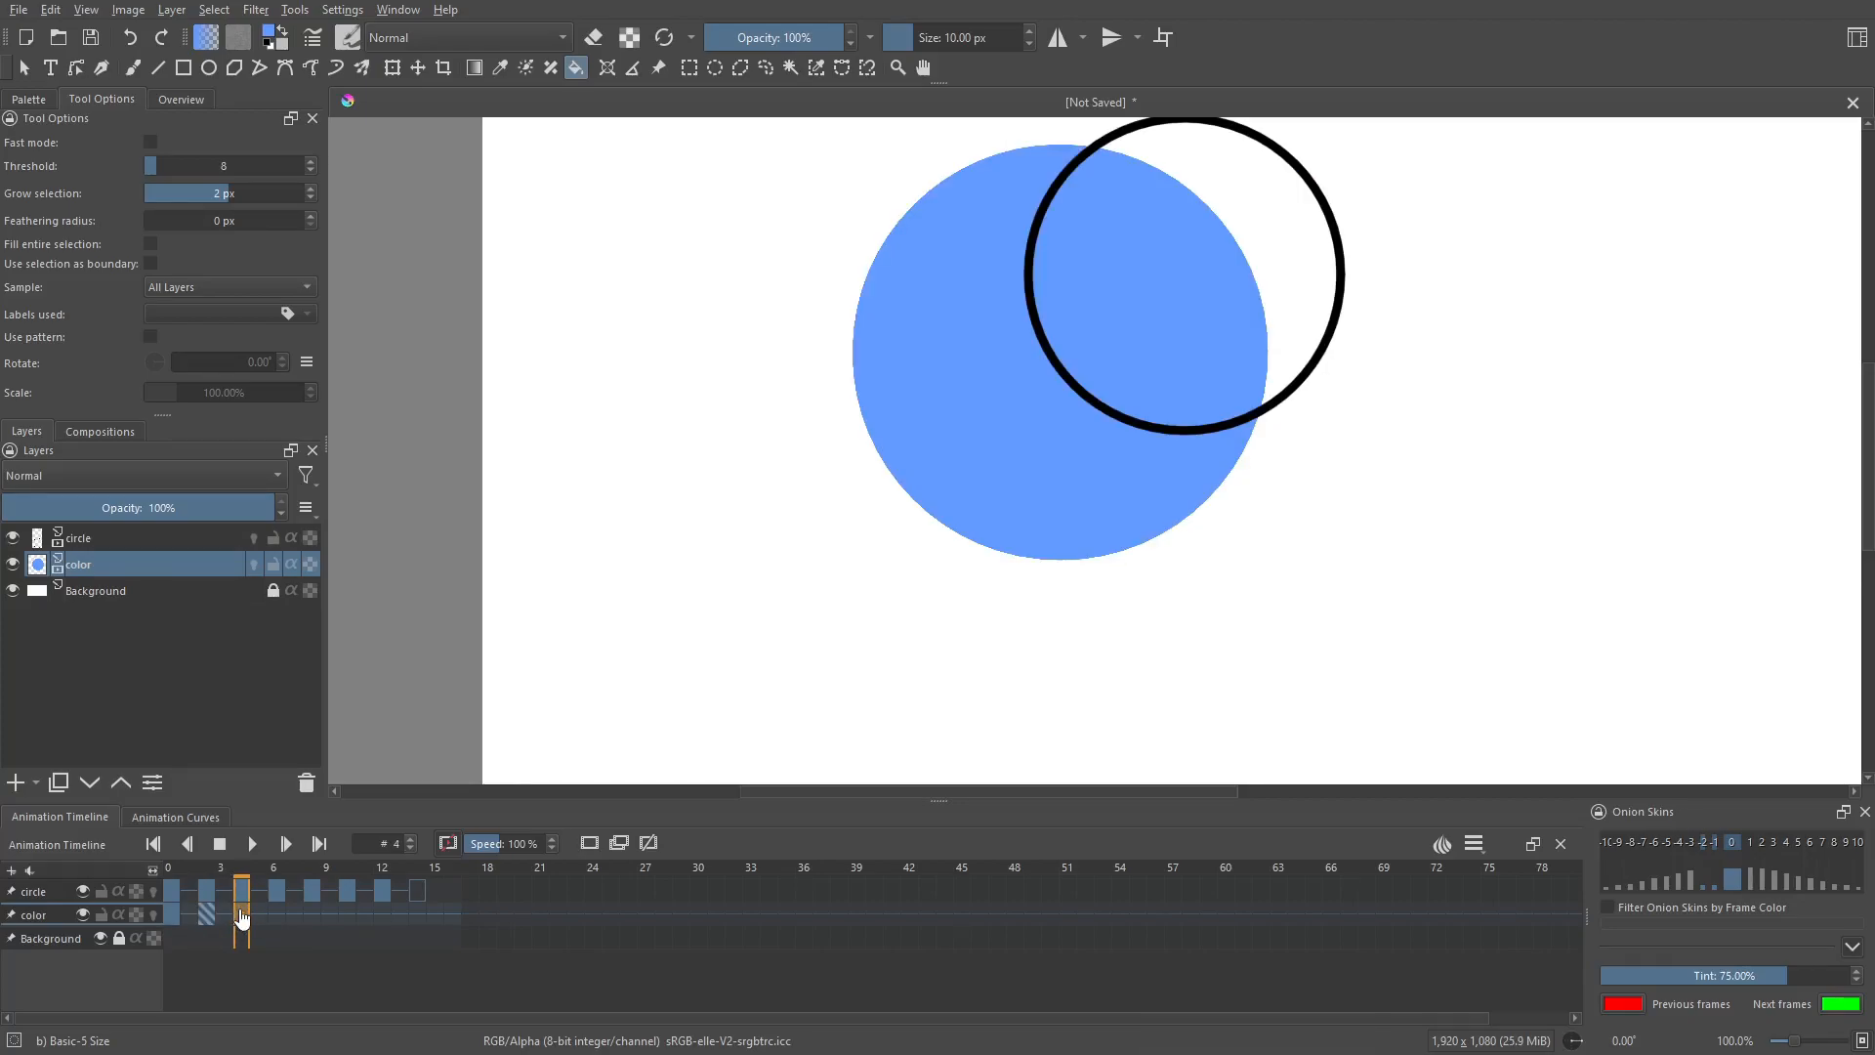
pyautogui.rightClick(247, 915)
pyautogui.click(313, 851)
pyautogui.click(1184, 349)
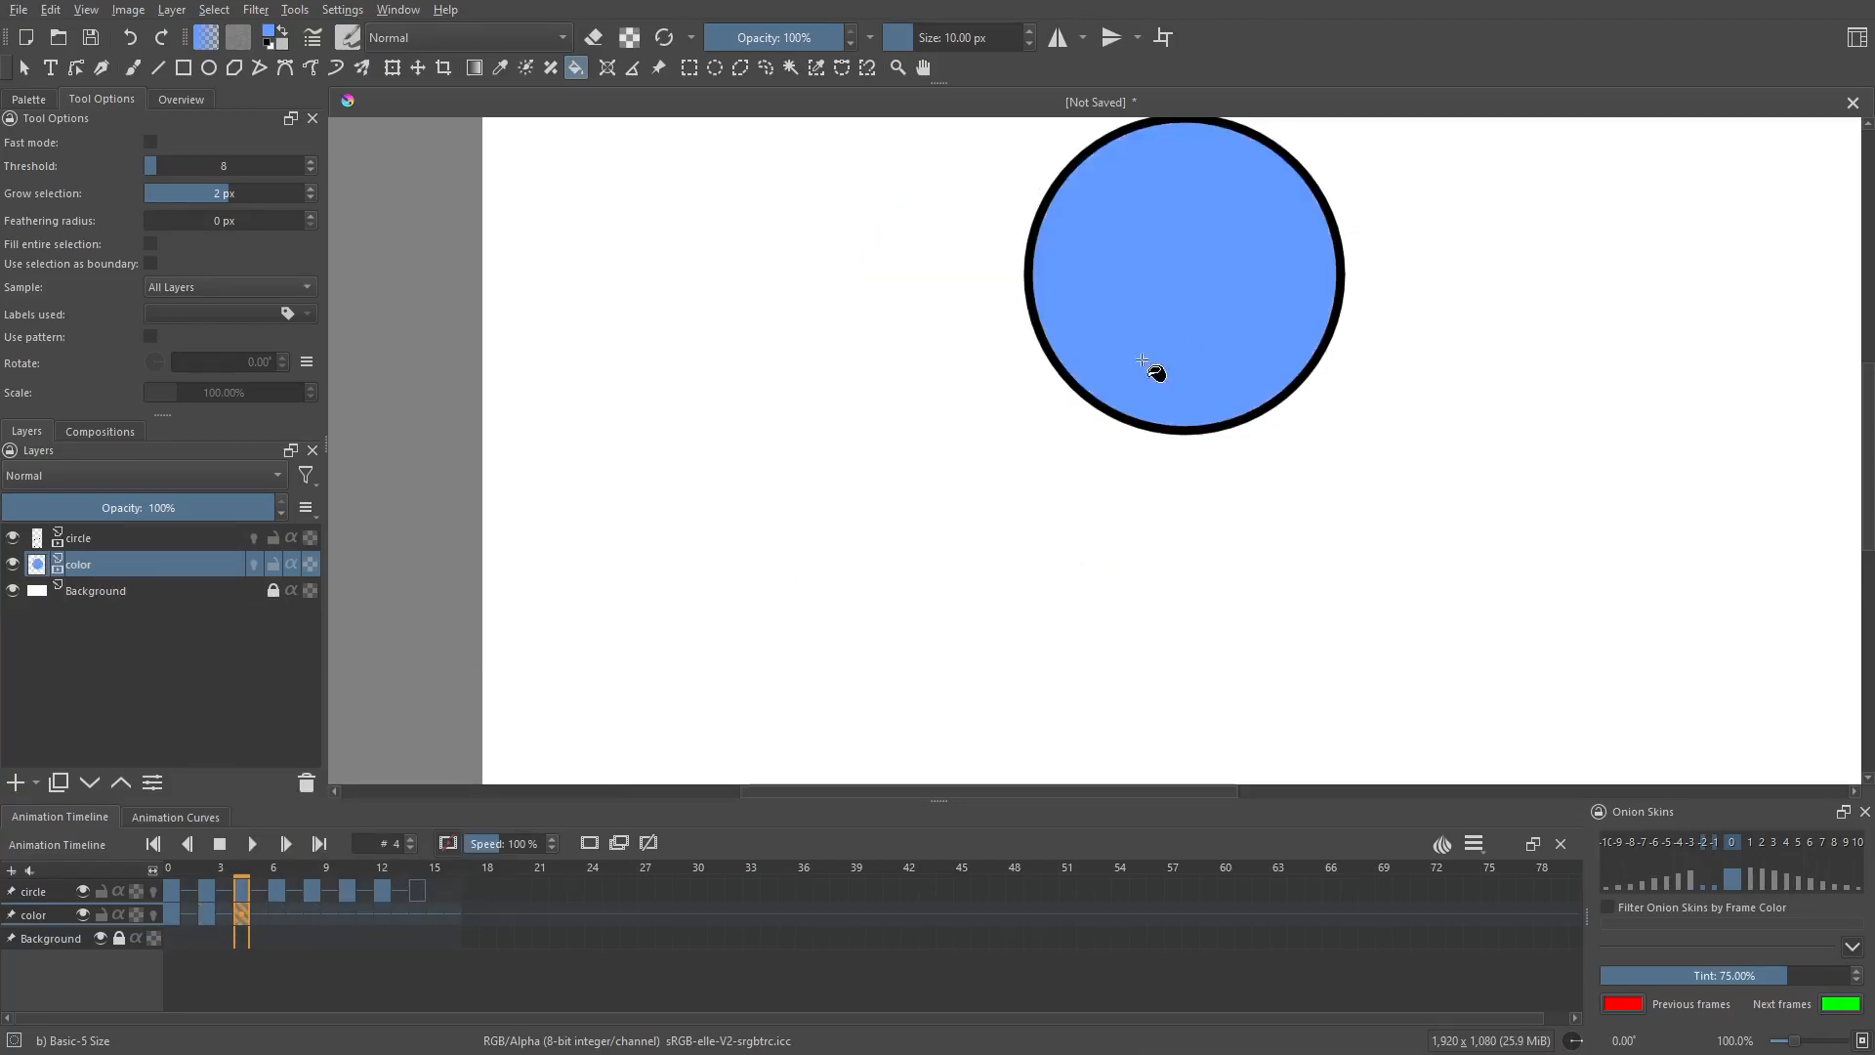
# Create a blank frame at frame 6 of the color layer and fill its circle with the same blue.
pyautogui.click(277, 914)
pyautogui.rightClick(279, 912)
pyautogui.click(360, 848)
pyautogui.click(1356, 274)
# Create a blank frame at frame 8 of the color layer and fill its circle with the same blue.
pyautogui.scroll(-1, 1283, 385)
pyautogui.moveTo(1283, 384); pyautogui.dragTo(1075, 551)
pyautogui.click(311, 913)
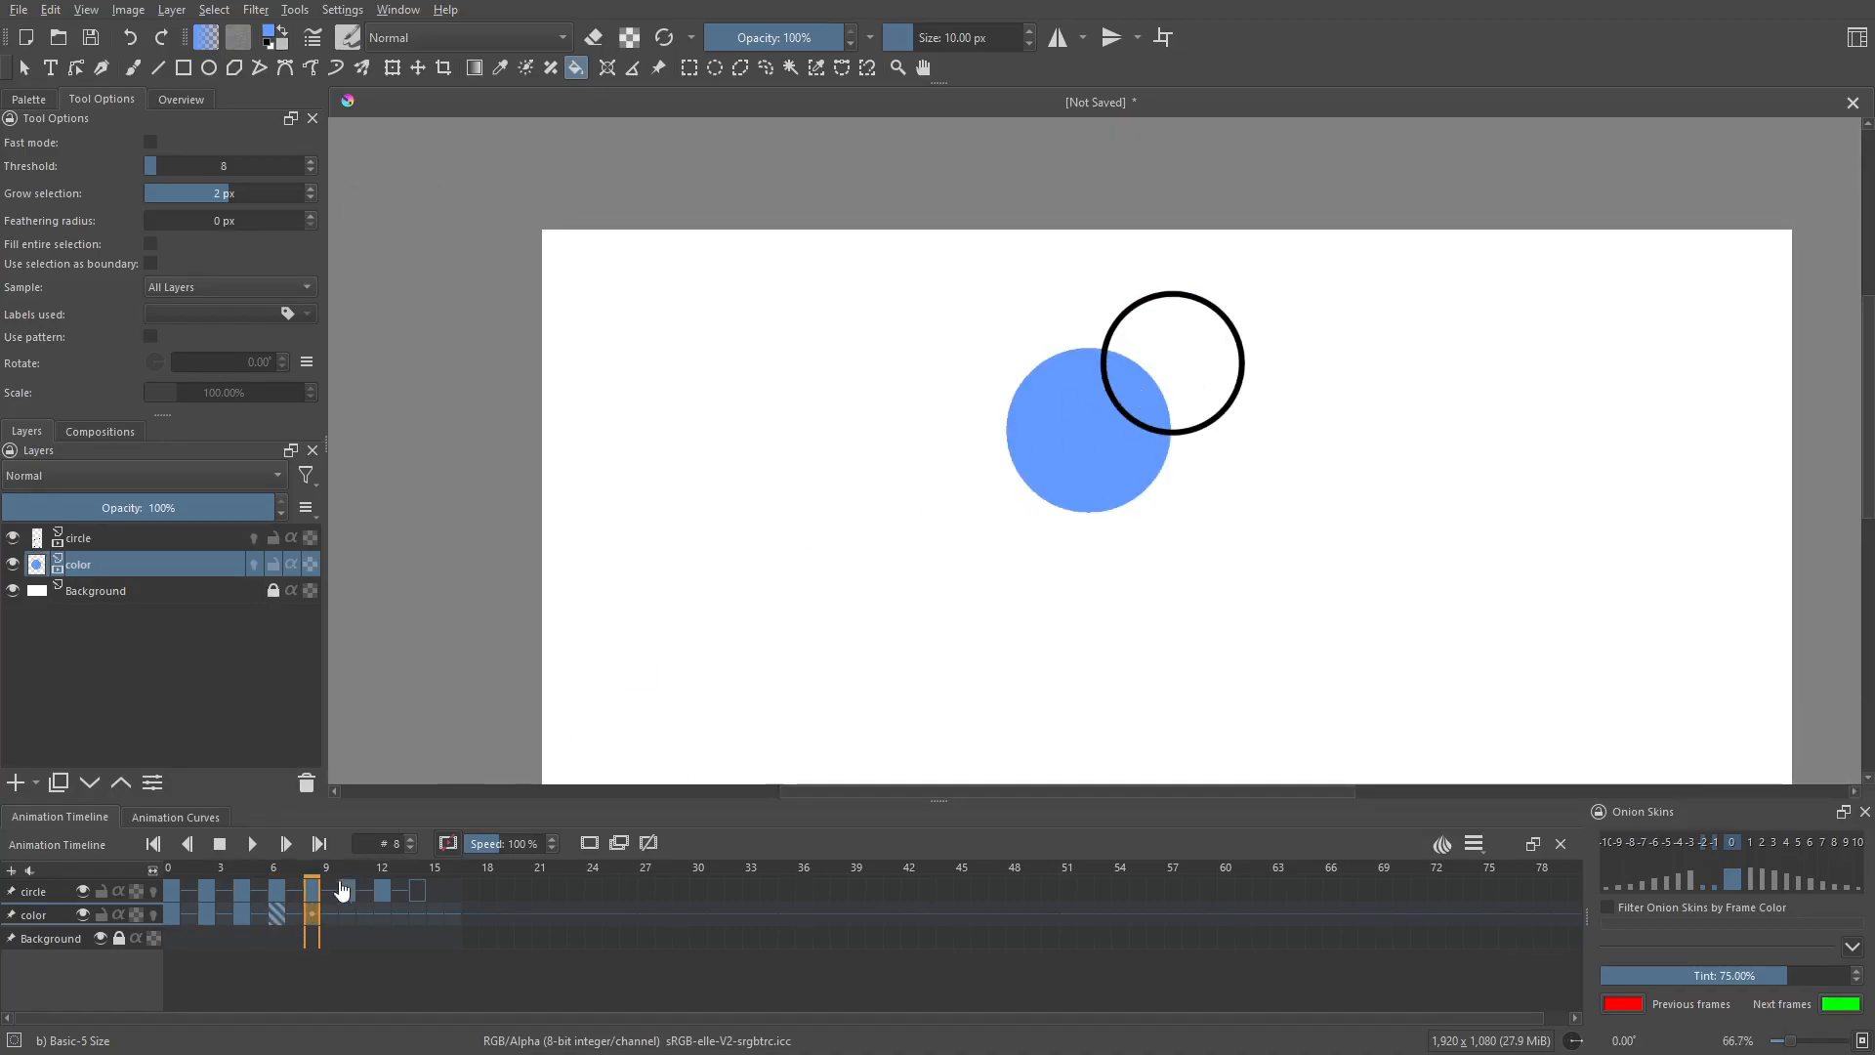
pyautogui.rightClick(312, 914)
pyautogui.click(410, 845)
pyautogui.click(1137, 383)
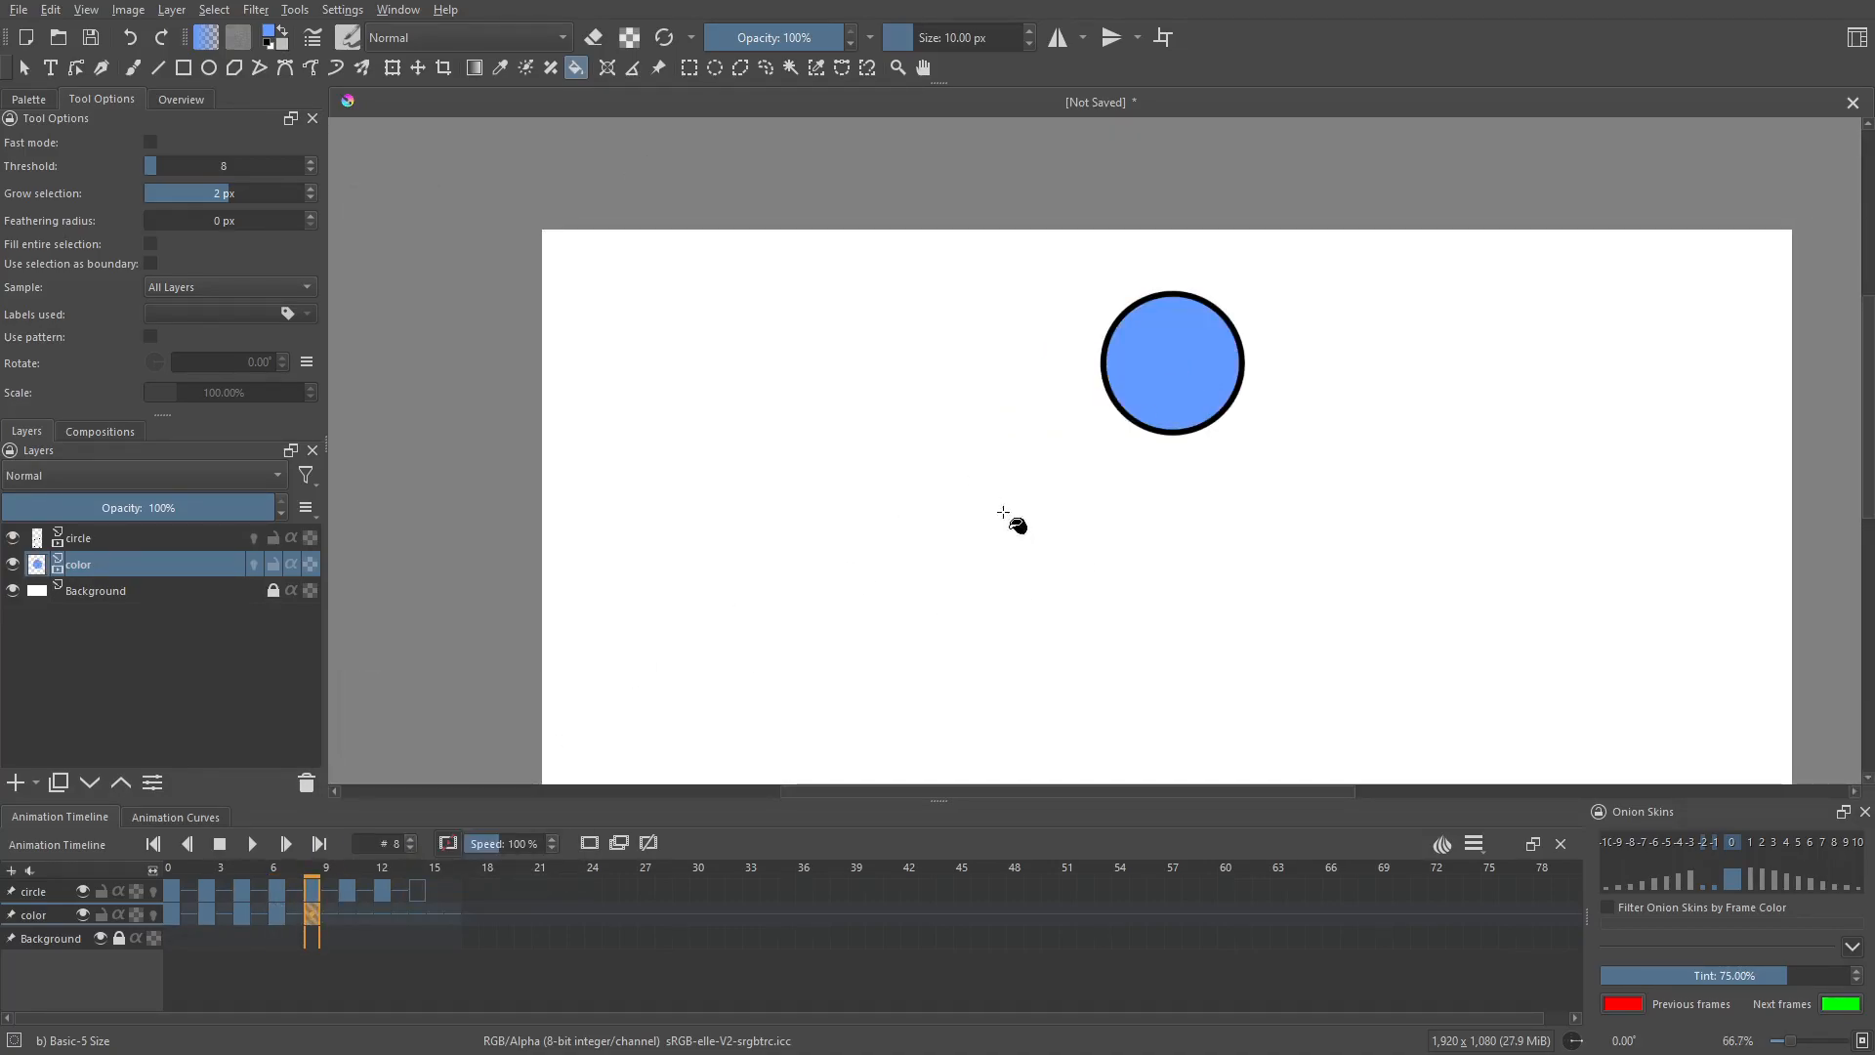
# Add a blank frame at frame 10 of the color layer and fill the circle near the canvas's upper edge with blue.
pyautogui.click(344, 918)
pyautogui.rightClick(344, 918)
pyautogui.click(461, 859)
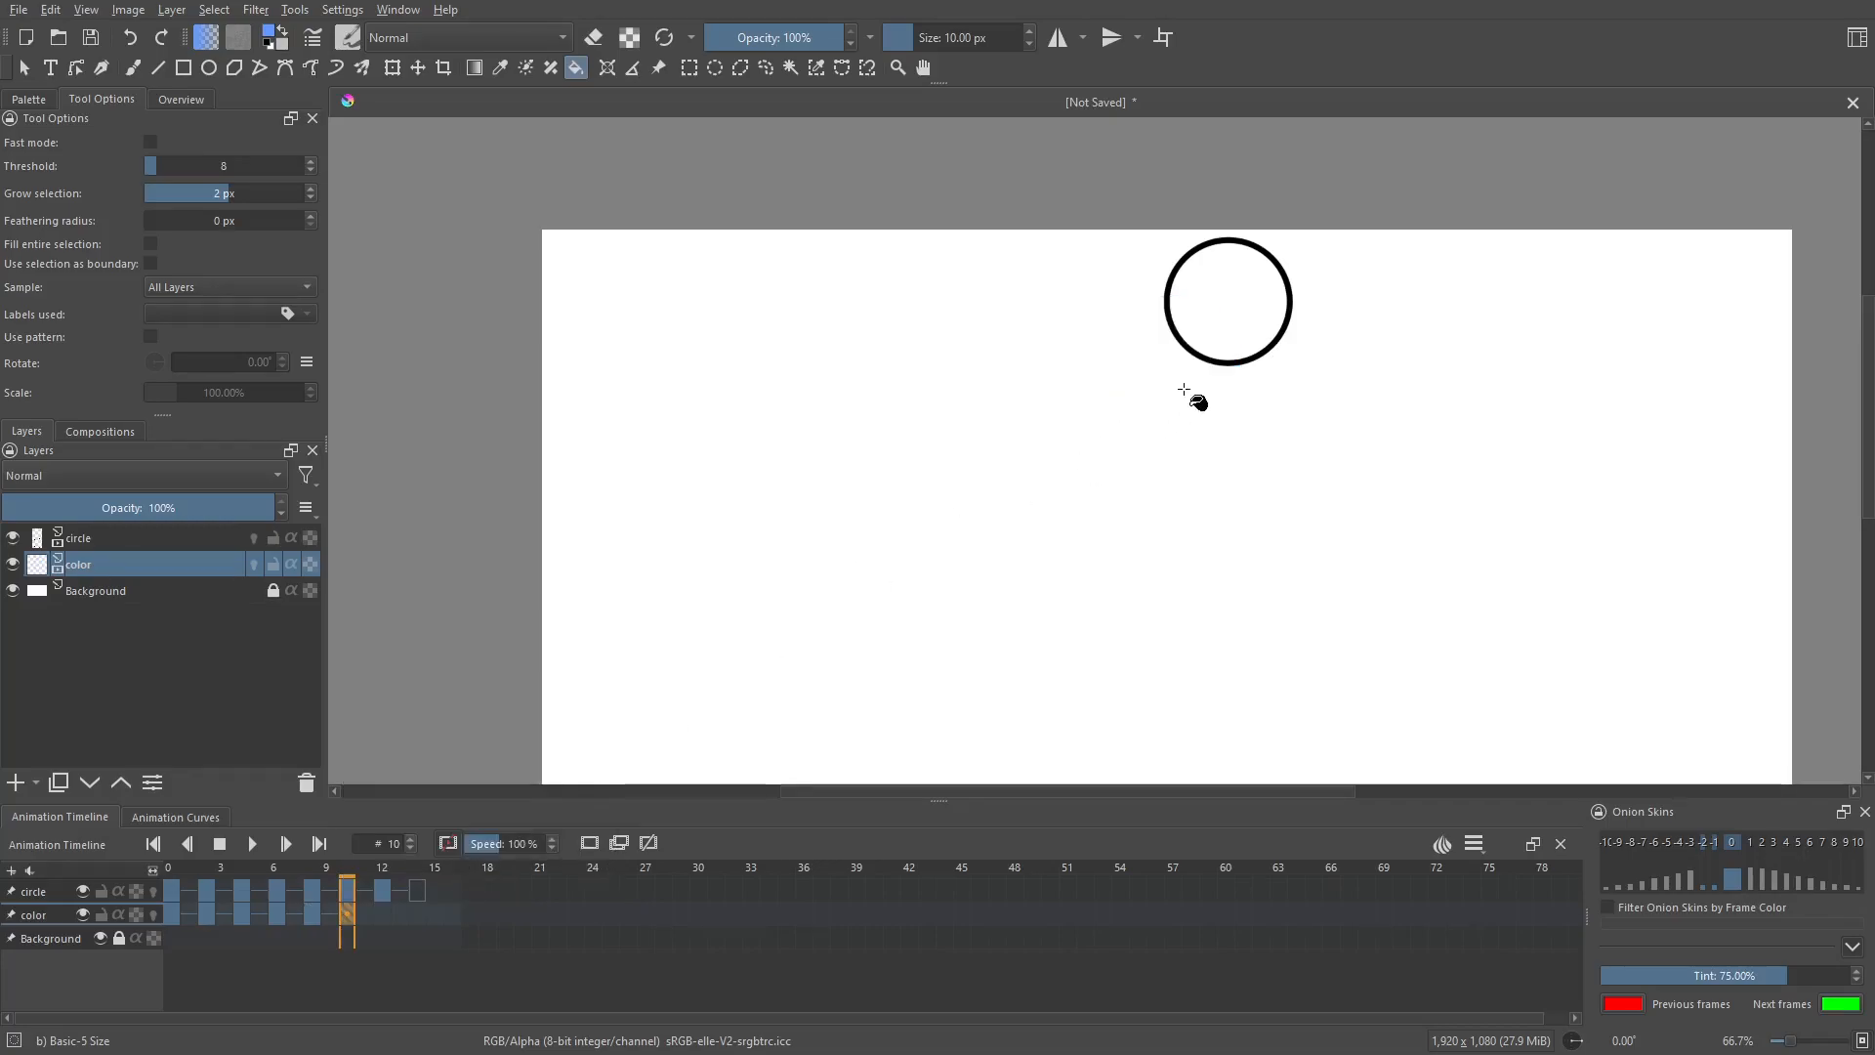
pyautogui.click(1210, 337)
# Create a blank frame at frame 12 of the color layer and fill the partly off-canvas circle with blue.
pyautogui.click(382, 914)
pyautogui.rightClick(382, 914)
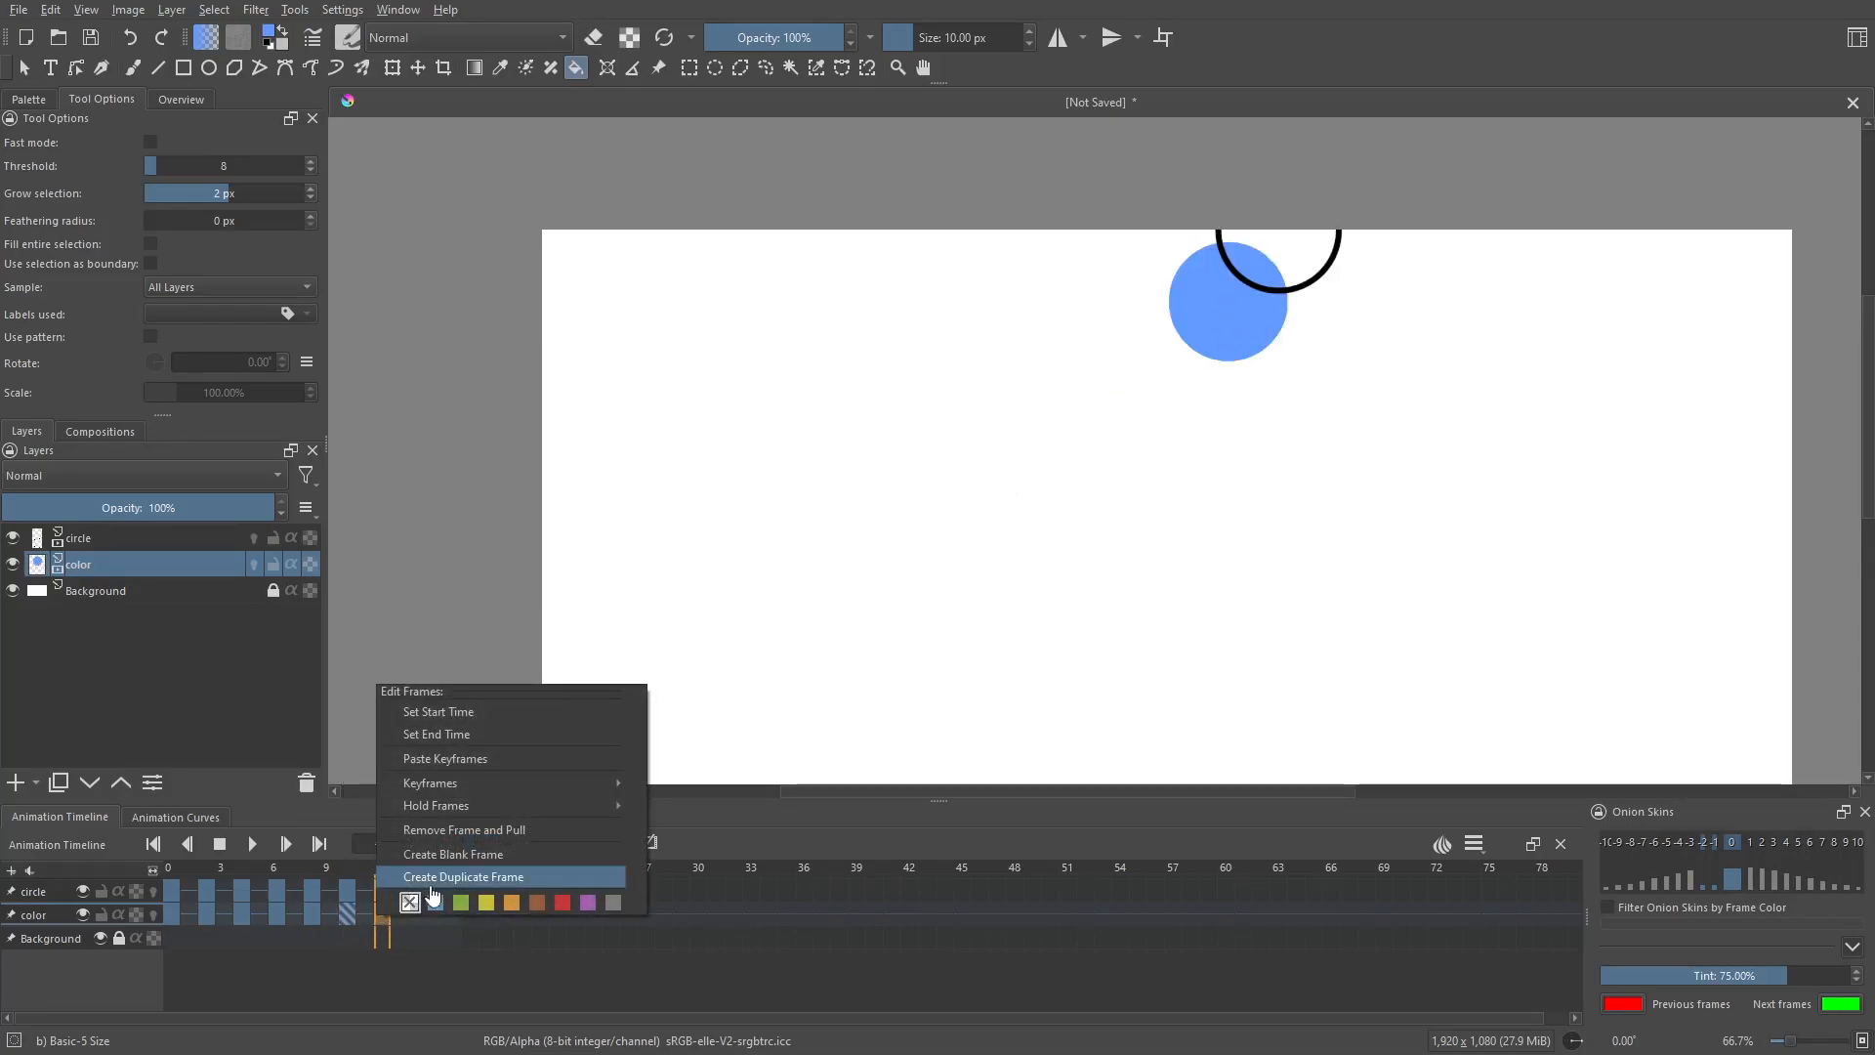
pyautogui.click(479, 859)
pyautogui.click(1290, 258)
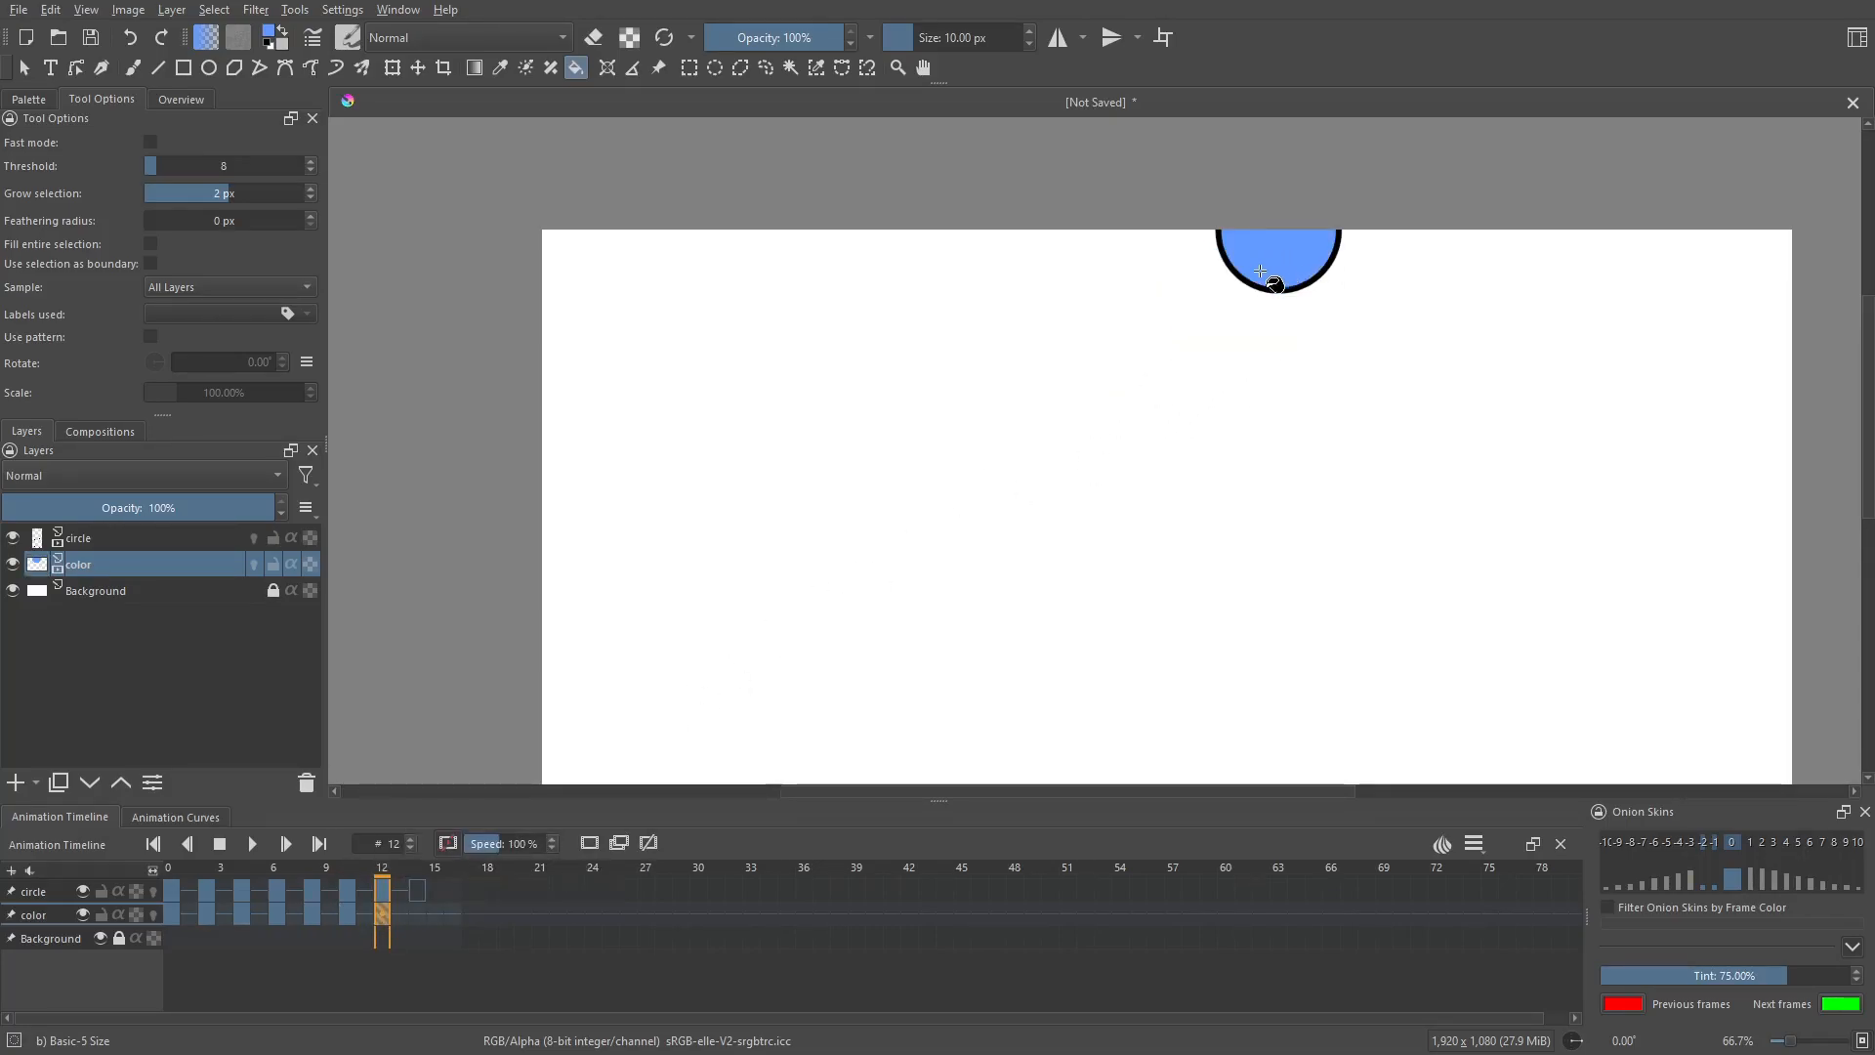
# Create an empty frame at frame 14 of the color layer to end the blue fill.
pyautogui.click(418, 918)
pyautogui.rightClick(418, 921)
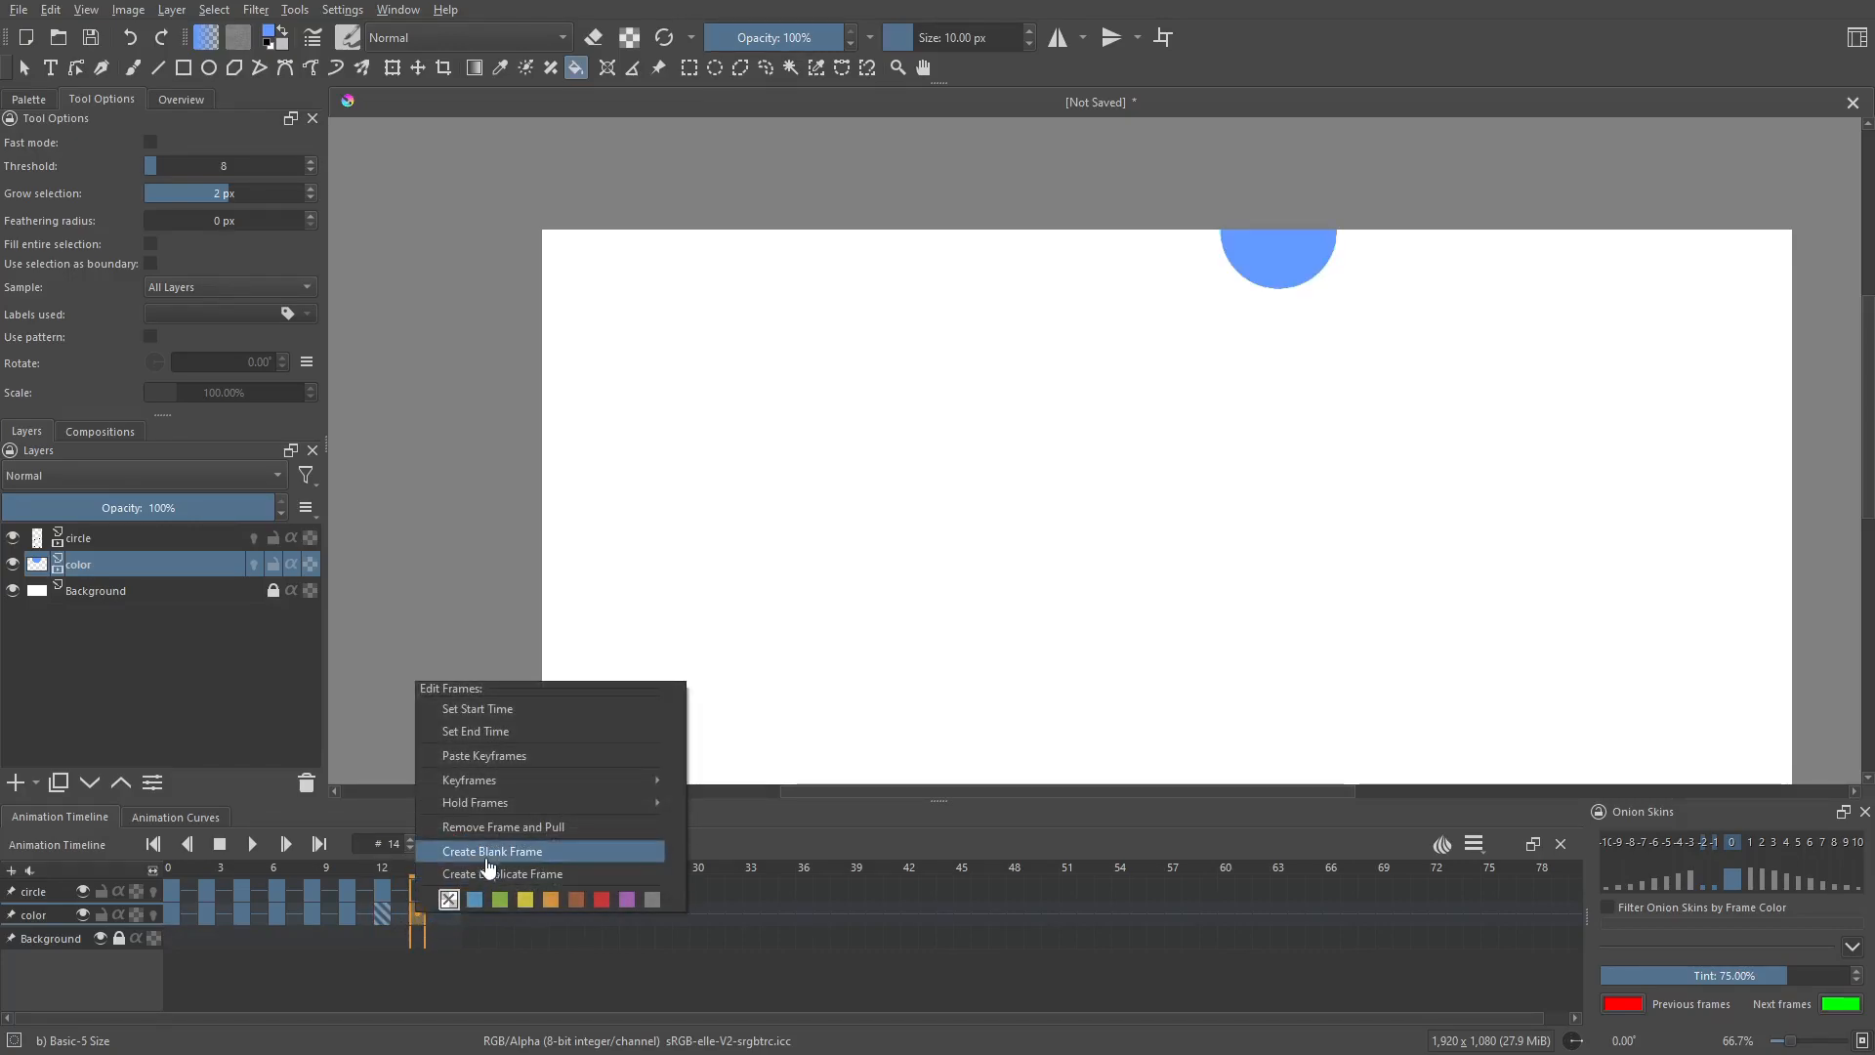
pyautogui.click(493, 862)
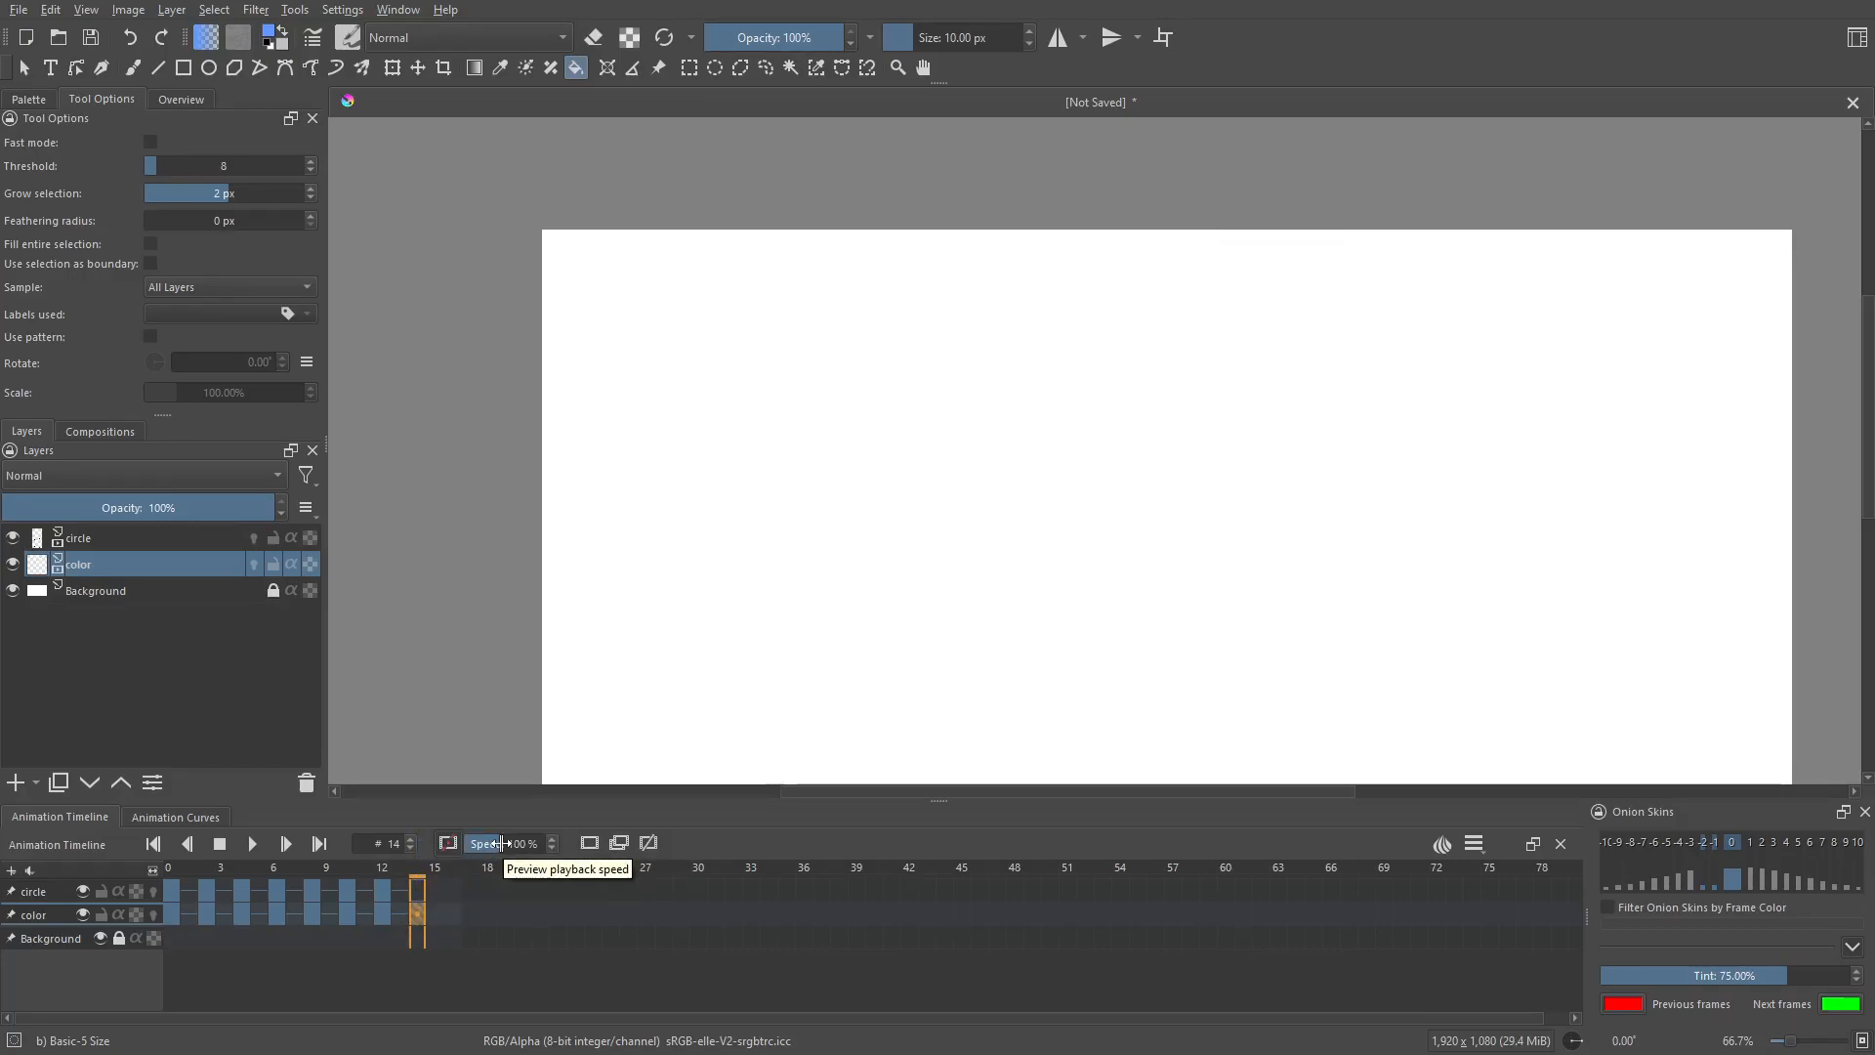
# Play the animation from frame 0 to check how the blue fill follows the circle's outline.
pyautogui.click(174, 873)
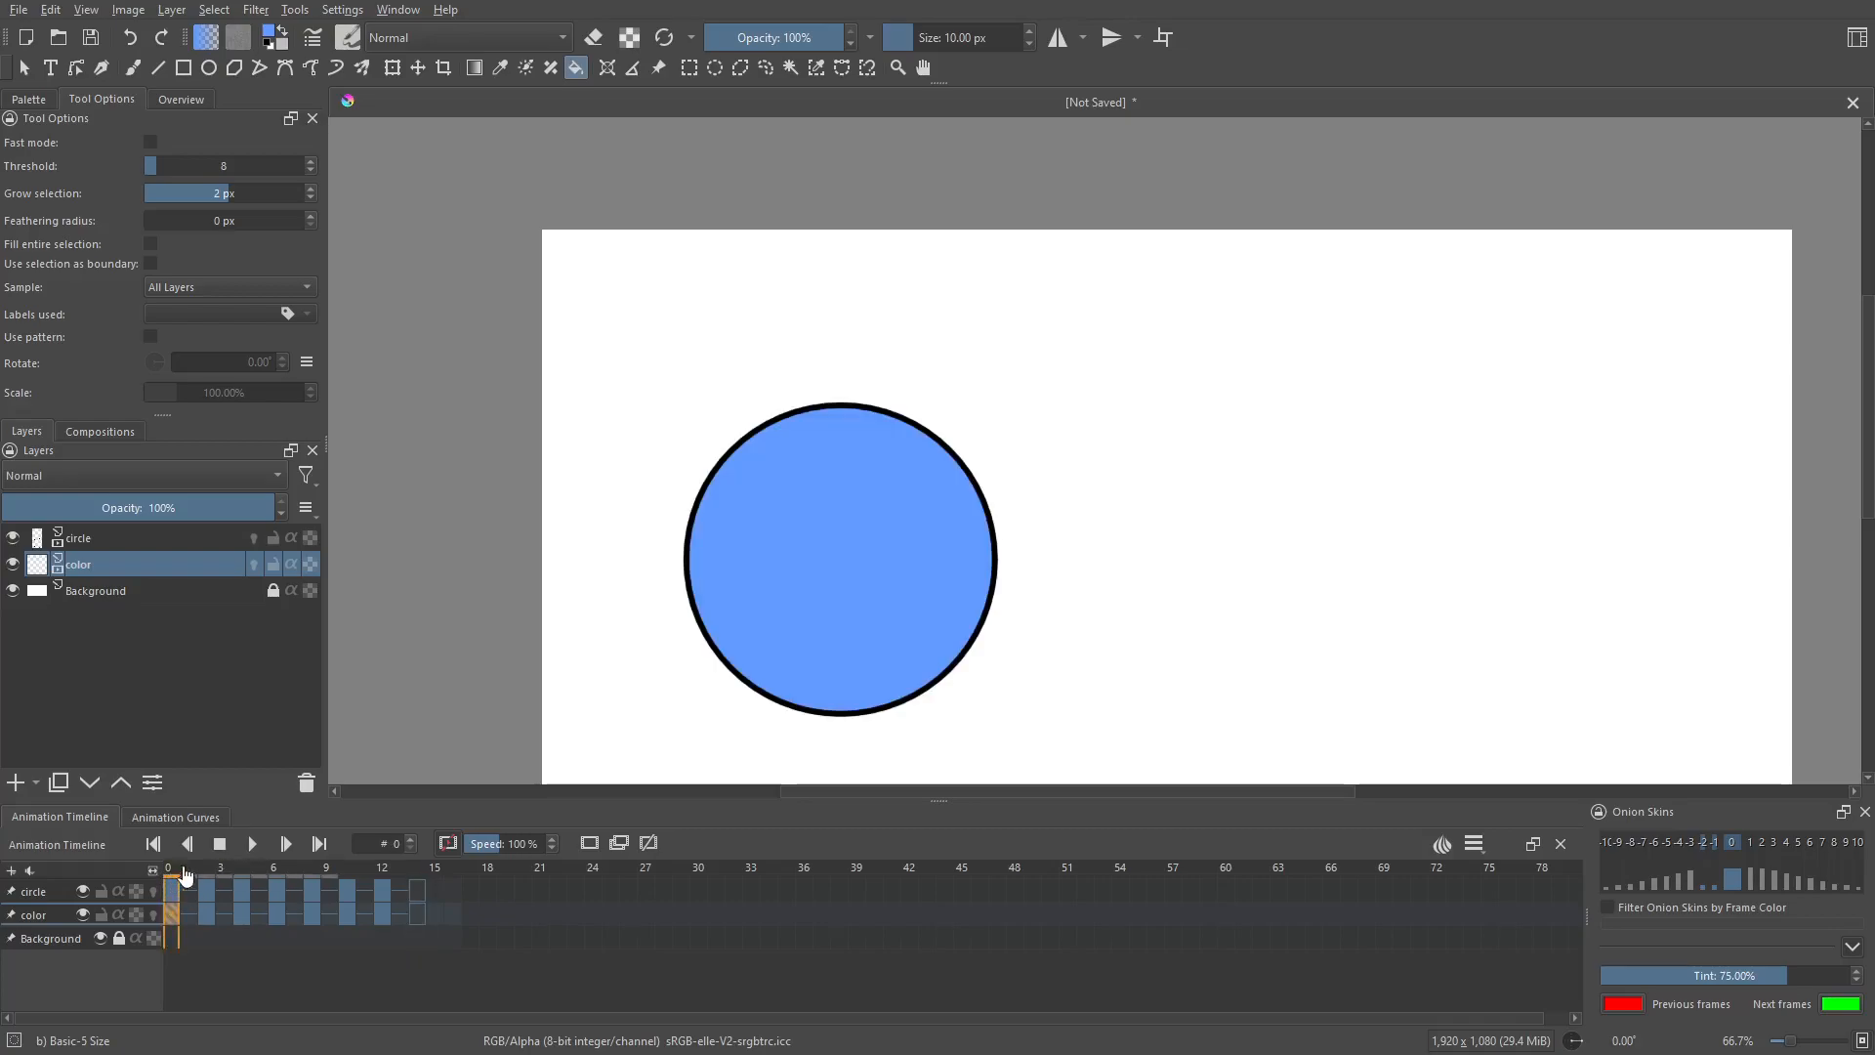
pyautogui.click(257, 846)
pyautogui.scroll(-1, 789, 635)
pyautogui.moveTo(818, 629); pyautogui.dragTo(692, 523)
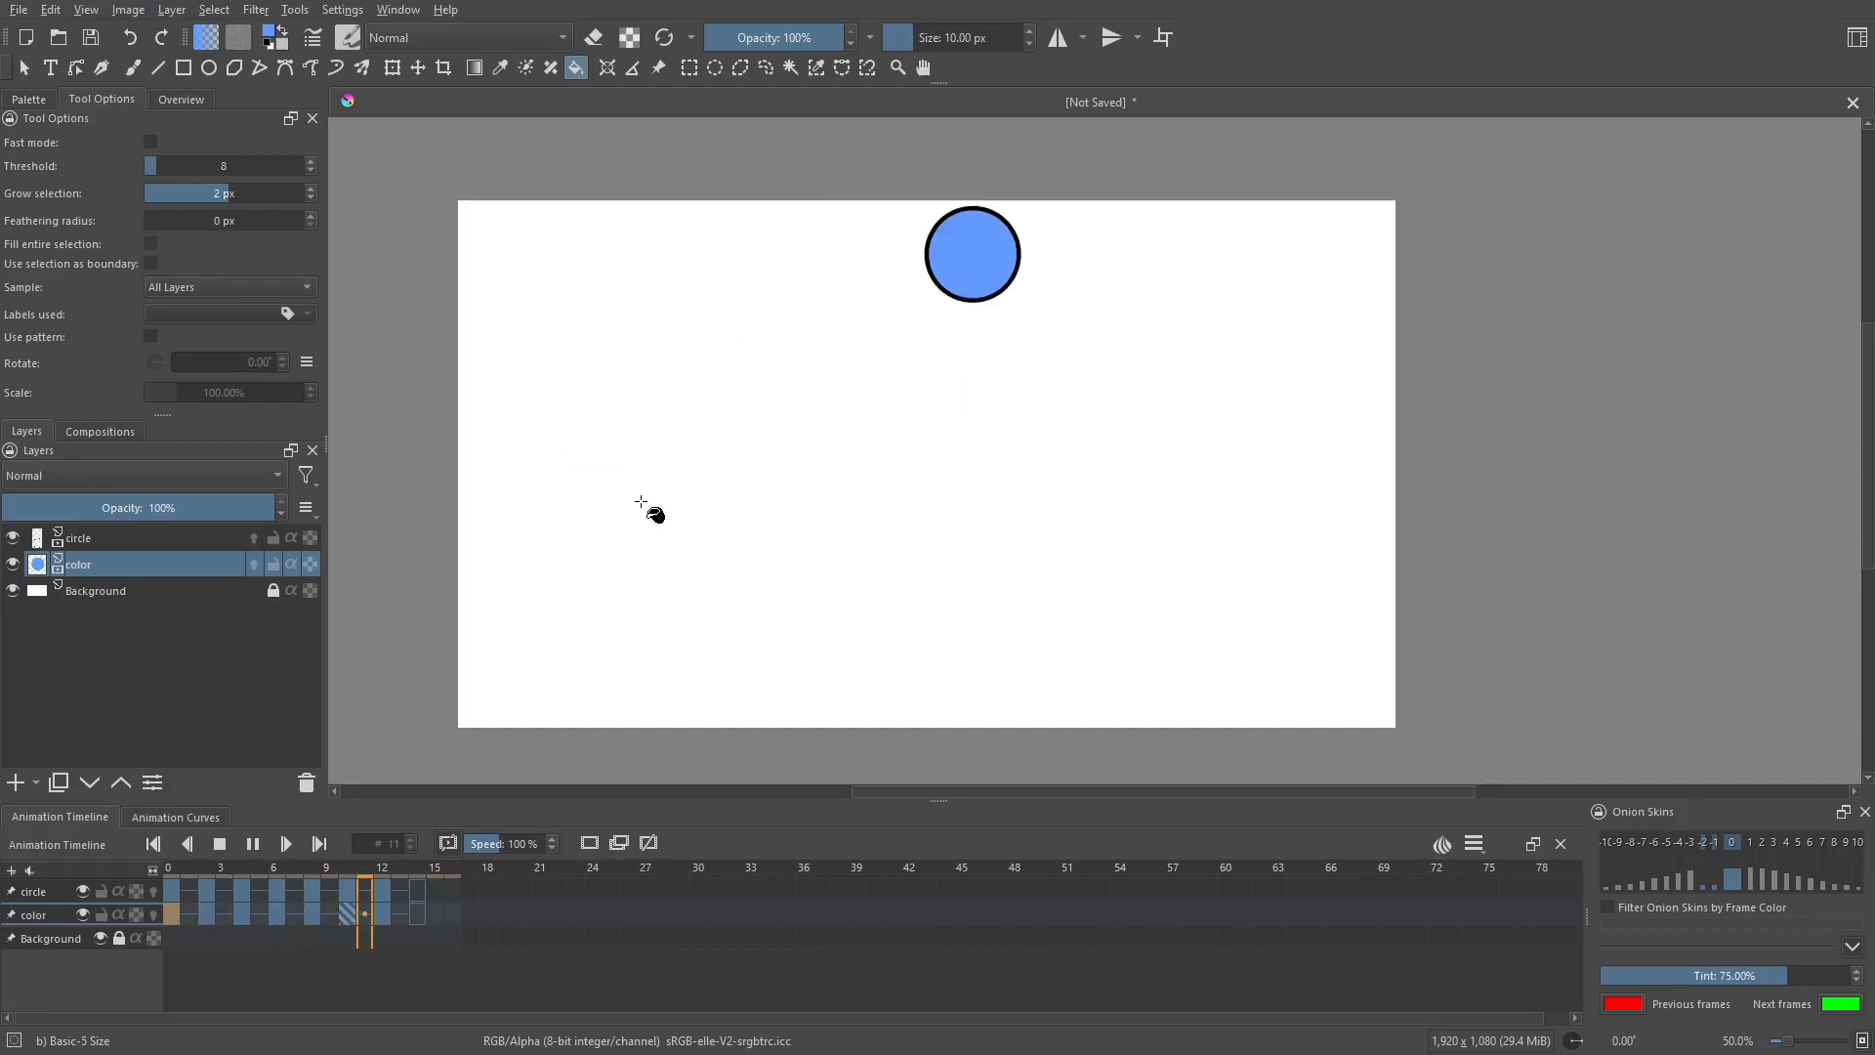
# Try shifting the color layer's frame 4 keyframe to frame 5, compare it with the outline, and return it to frame 4.
pyautogui.click(264, 918)
pyautogui.click(249, 871)
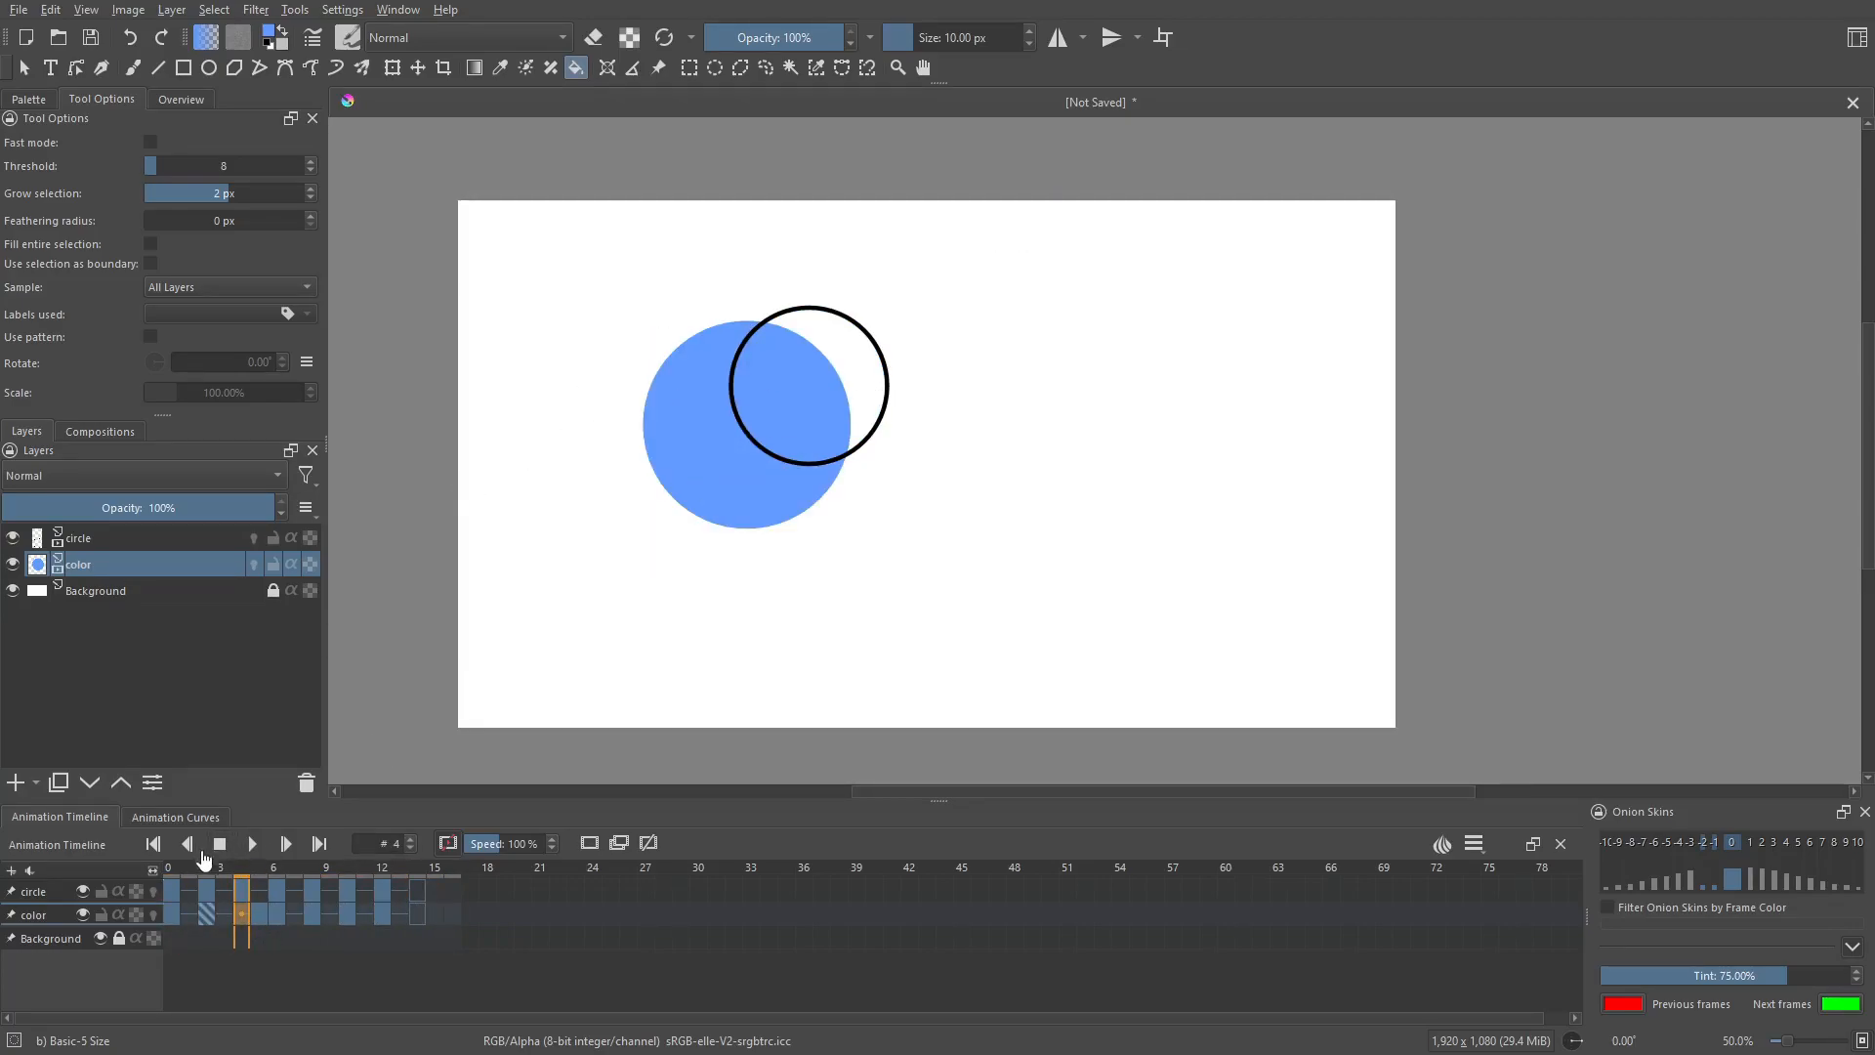
pyautogui.click(262, 873)
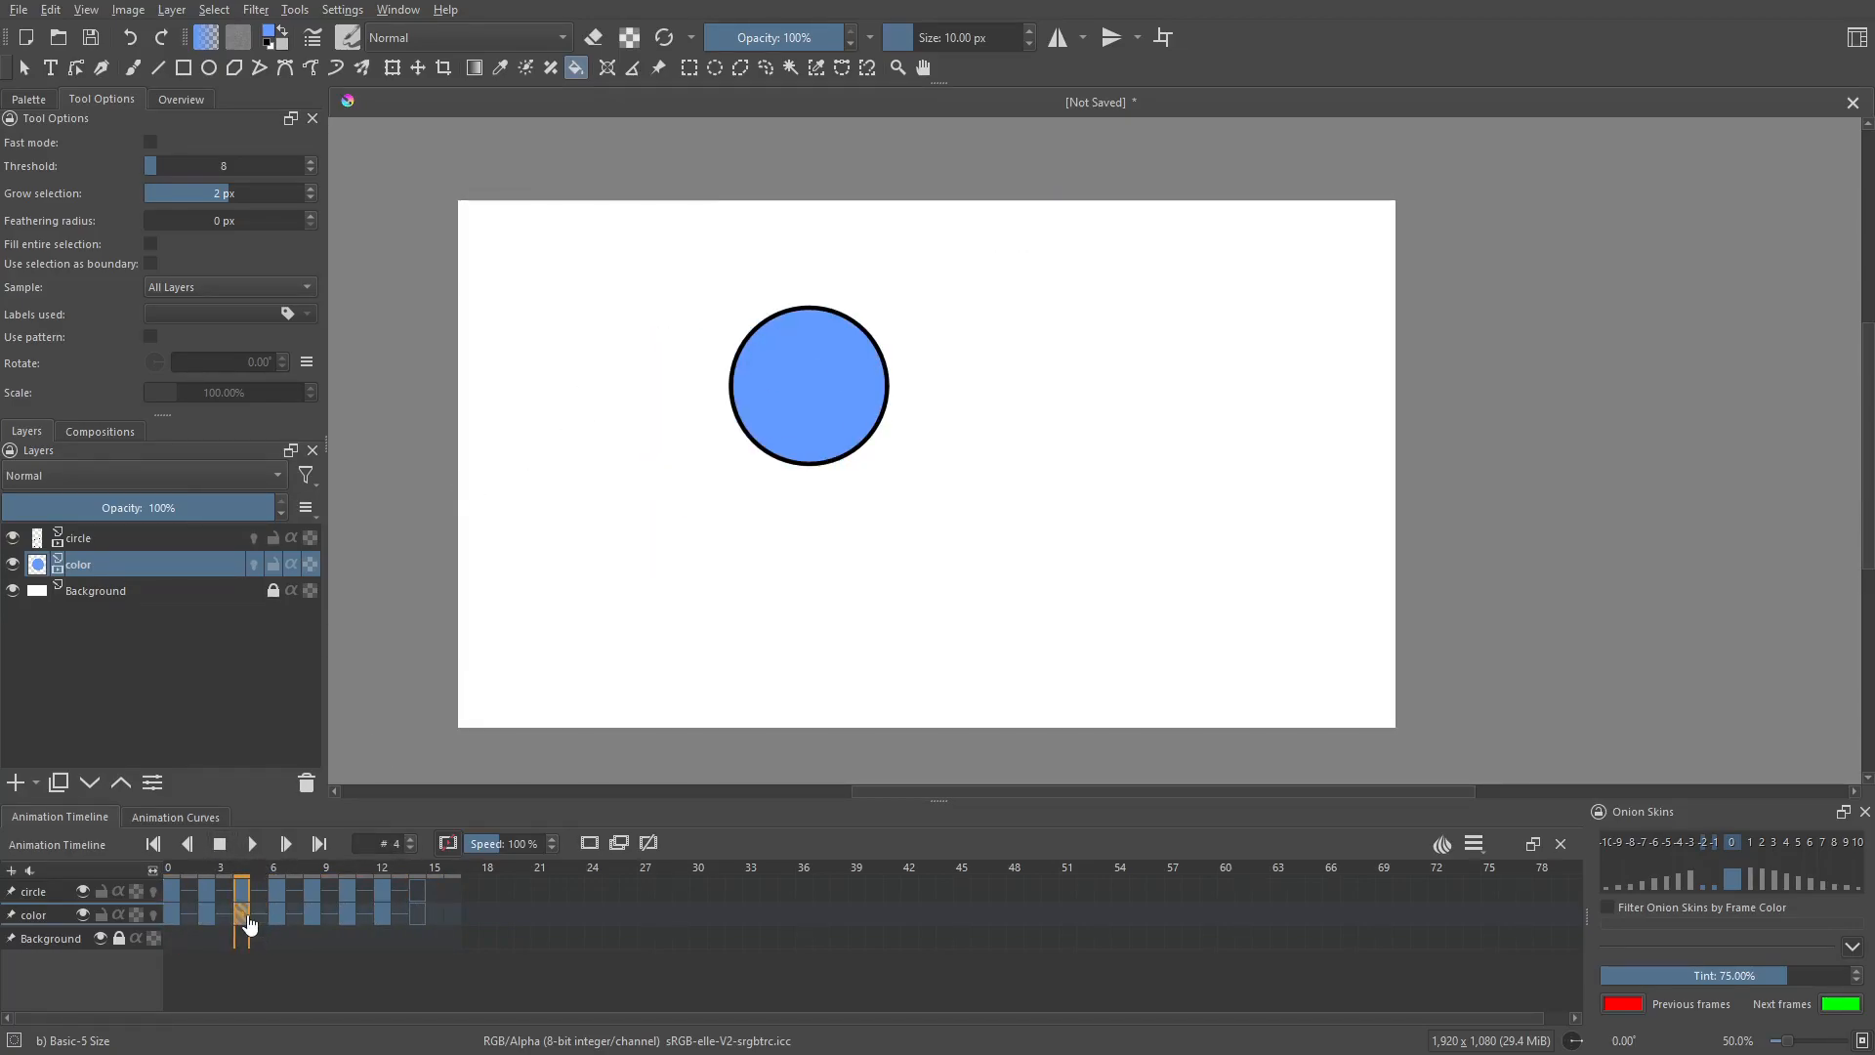